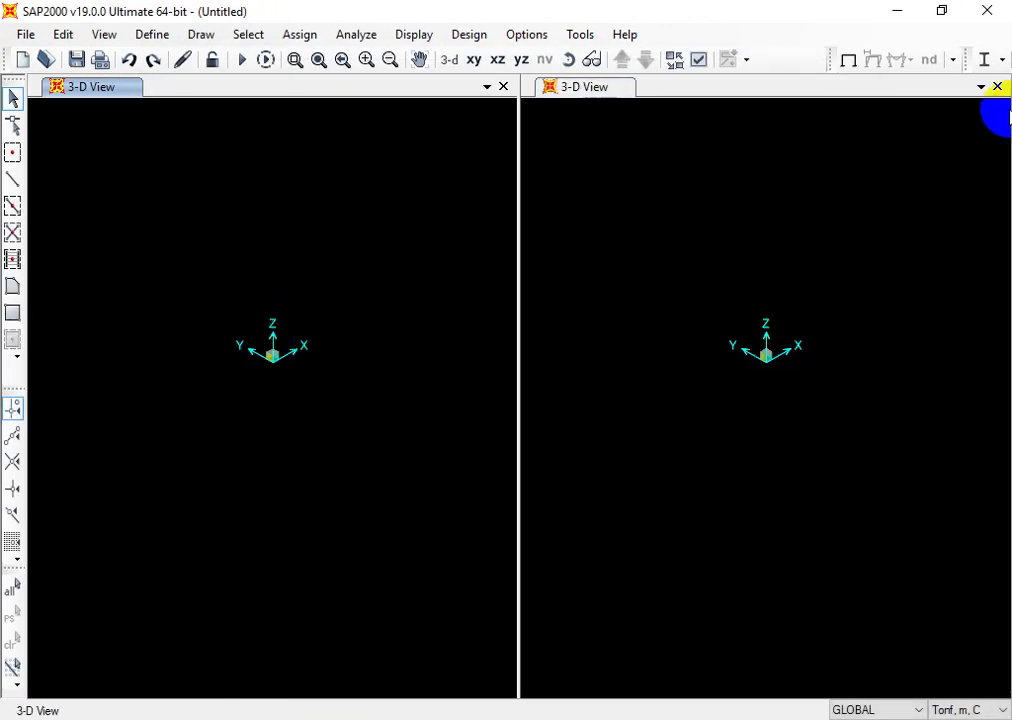
Step: Close the second 3-D view and open the GLOBAL coordinate/grid system for modification
{"action": "left_click", "coordinate": [996, 86]}
{"action": "right_click", "coordinate": [310, 247]}
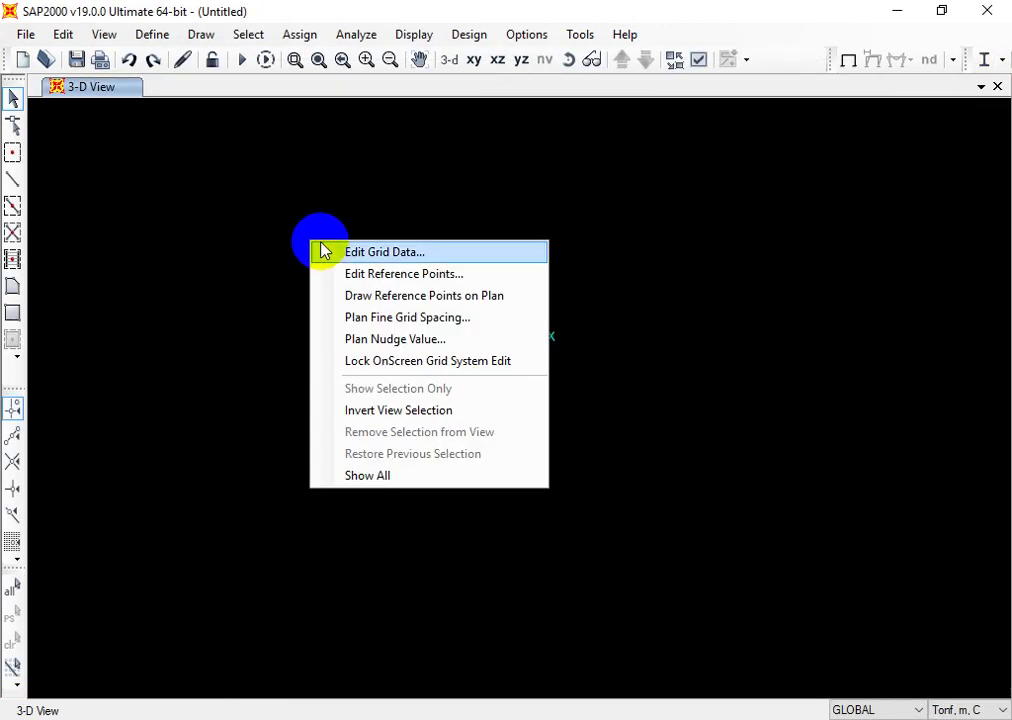
{"action": "left_click", "coordinate": [352, 254]}
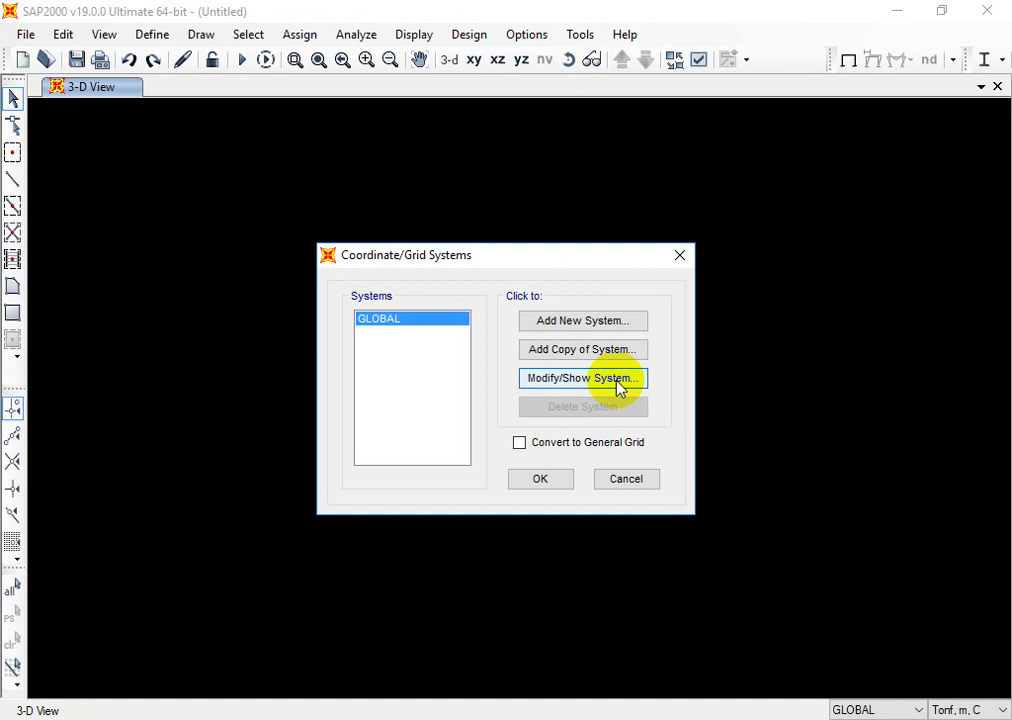
{"action": "left_click", "coordinate": [620, 383]}
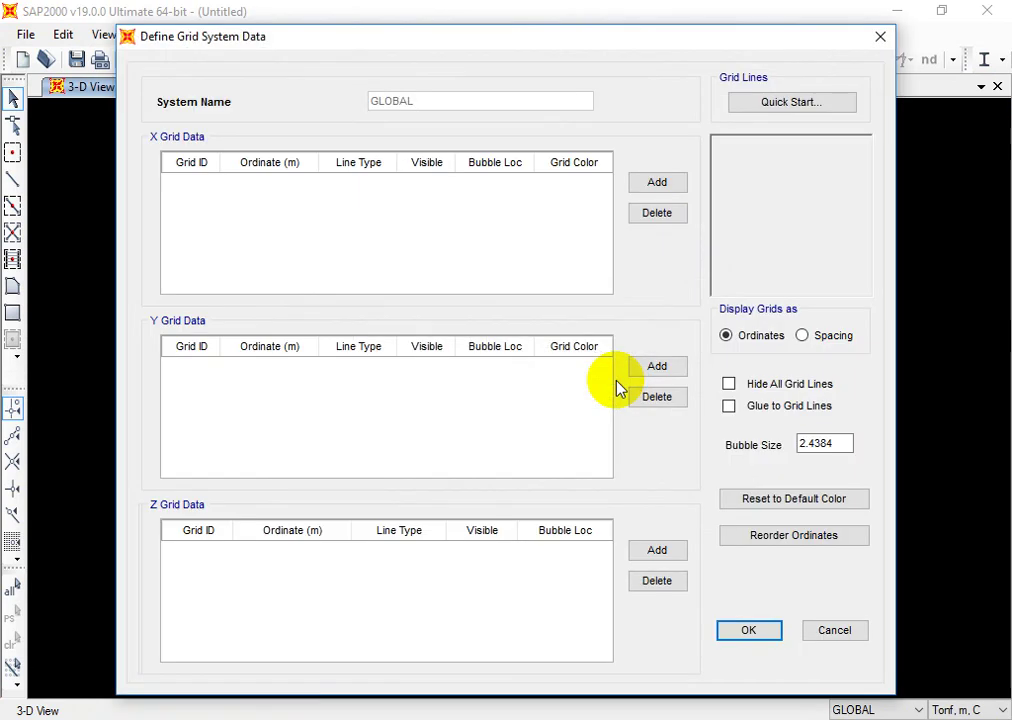
Step: Add one grid line in each of the X, Y and Z directions and display the grids as spacing
{"action": "left_click", "coordinate": [802, 336]}
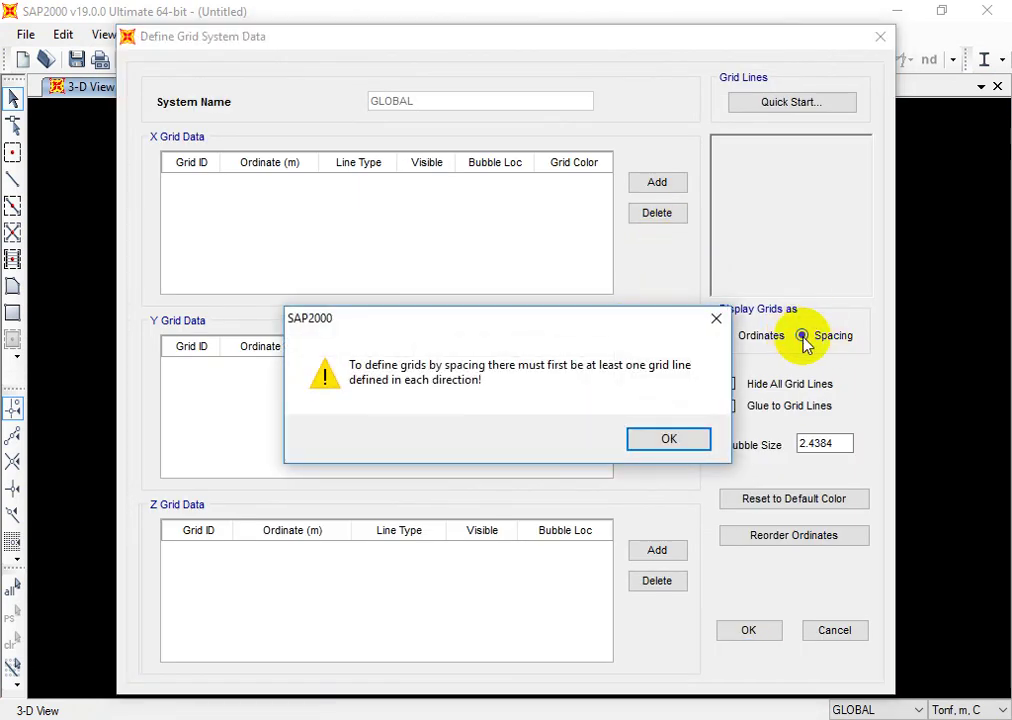
{"action": "left_click", "coordinate": [657, 445]}
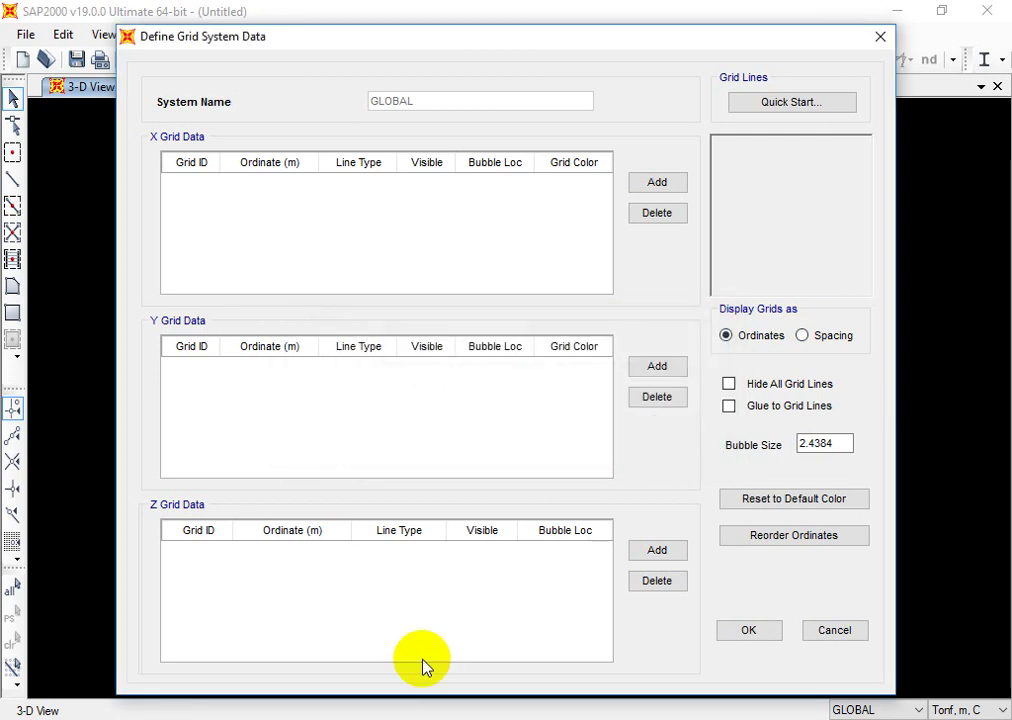
{"action": "left_click", "coordinate": [678, 188]}
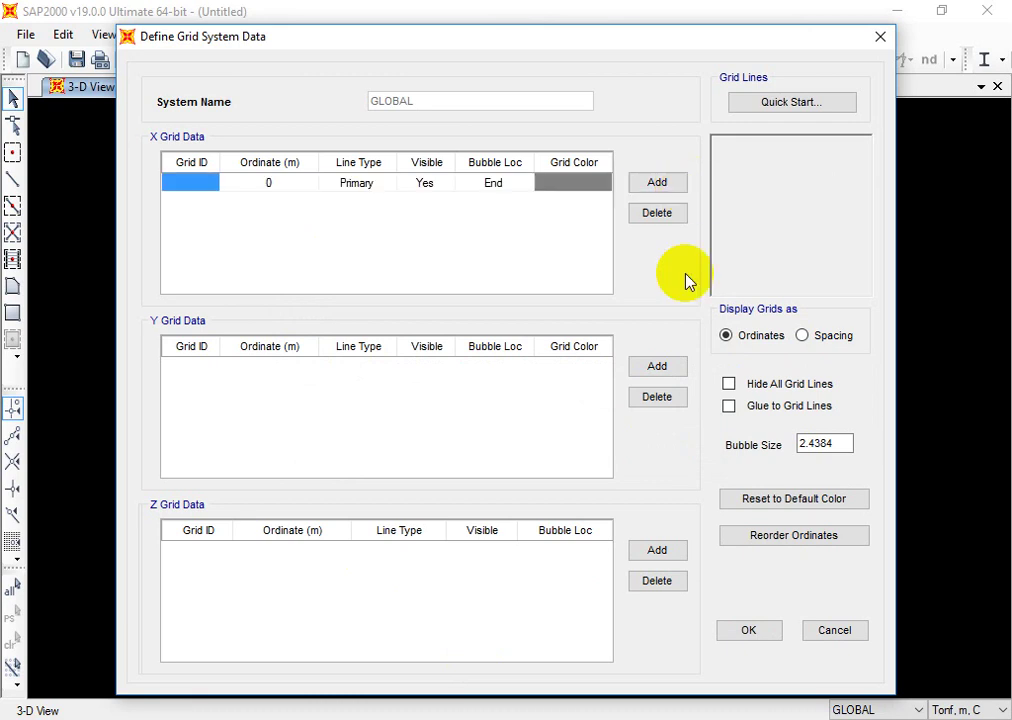
{"action": "left_click", "coordinate": [657, 367]}
{"action": "left_click", "coordinate": [657, 551]}
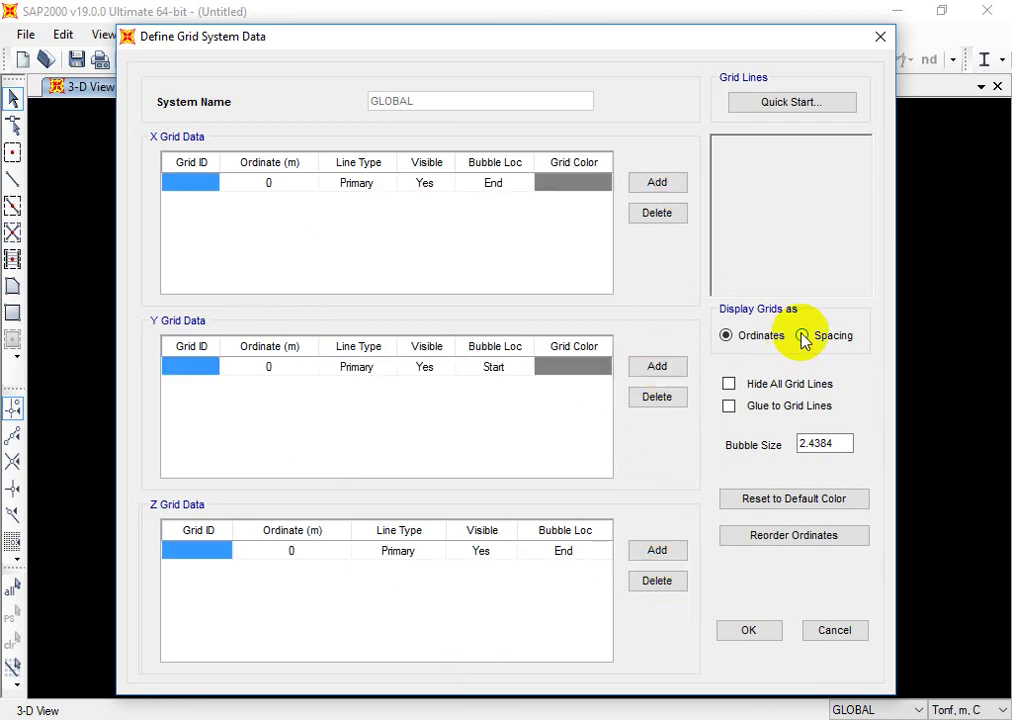
{"action": "left_click", "coordinate": [802, 335]}
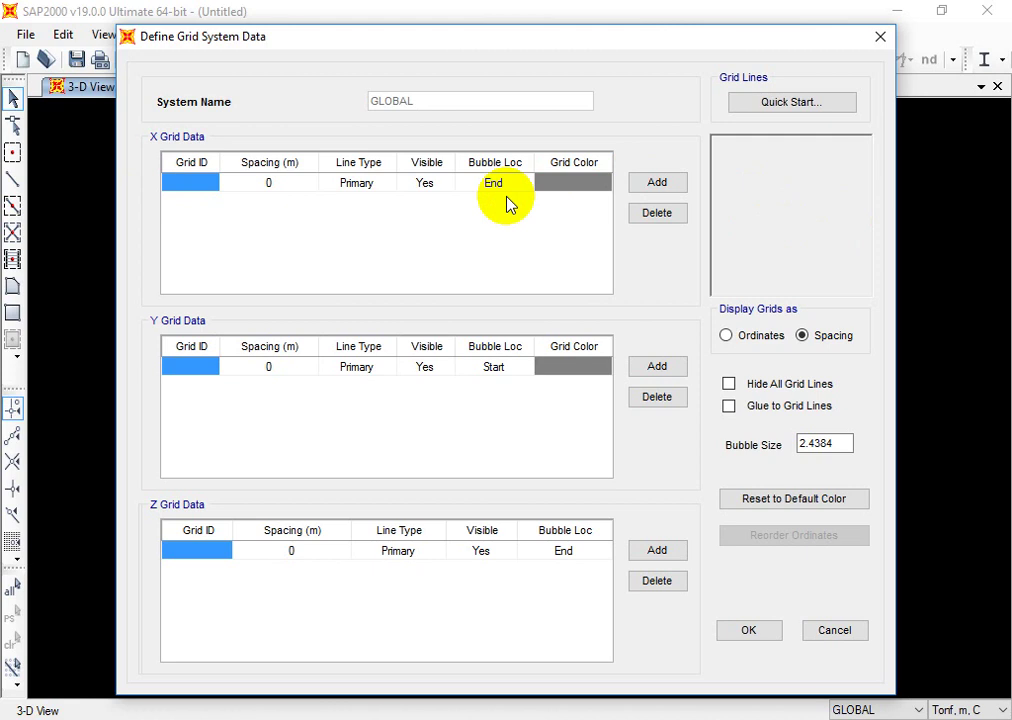
Step: Label the first X grid line 1 and add three more X grid lines, 2 to 4
{"action": "left_click", "coordinate": [182, 187]}
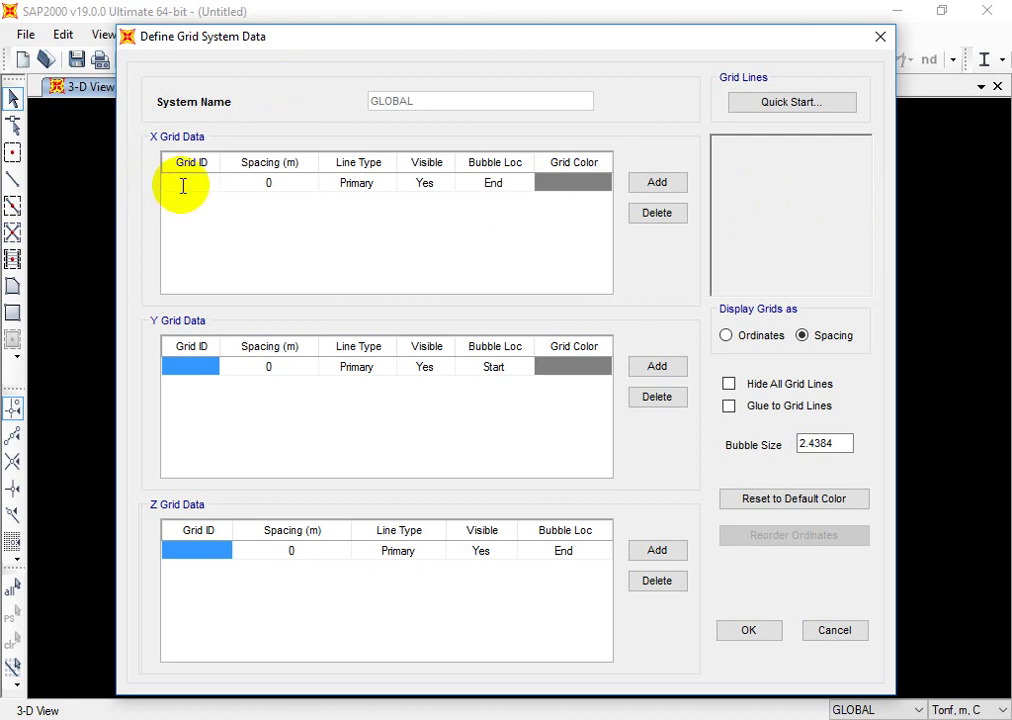
{"action": "type", "text": "1"}
{"action": "left_click", "coordinate": [497, 98]}
{"action": "left_click", "coordinate": [674, 189]}
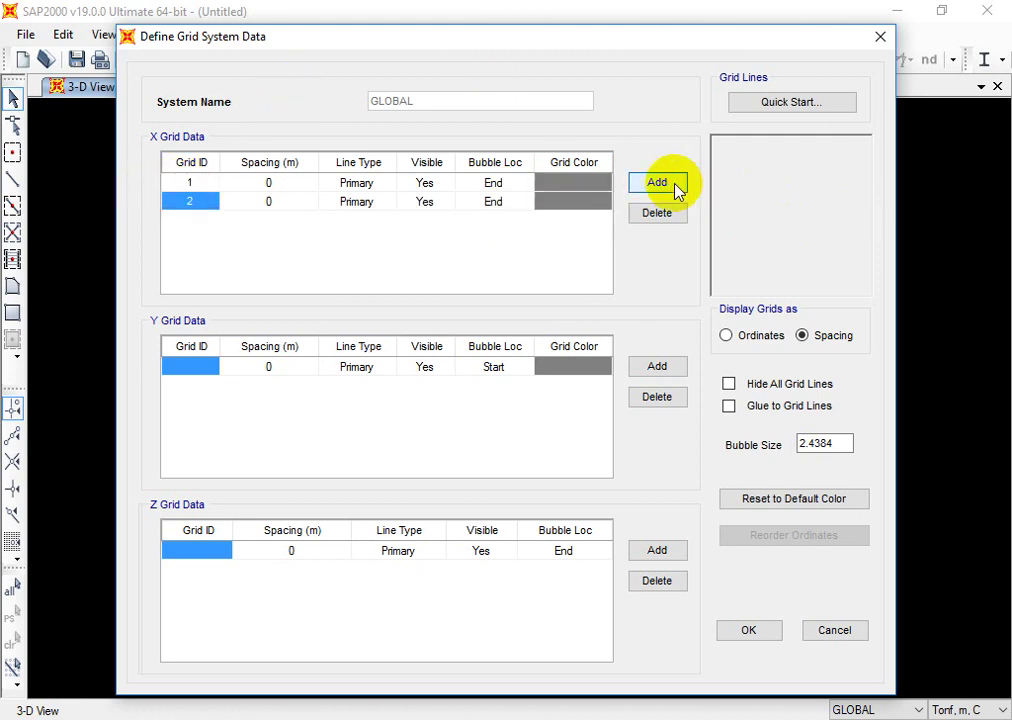
{"action": "left_click", "coordinate": [674, 189]}
{"action": "left_click", "coordinate": [676, 189]}
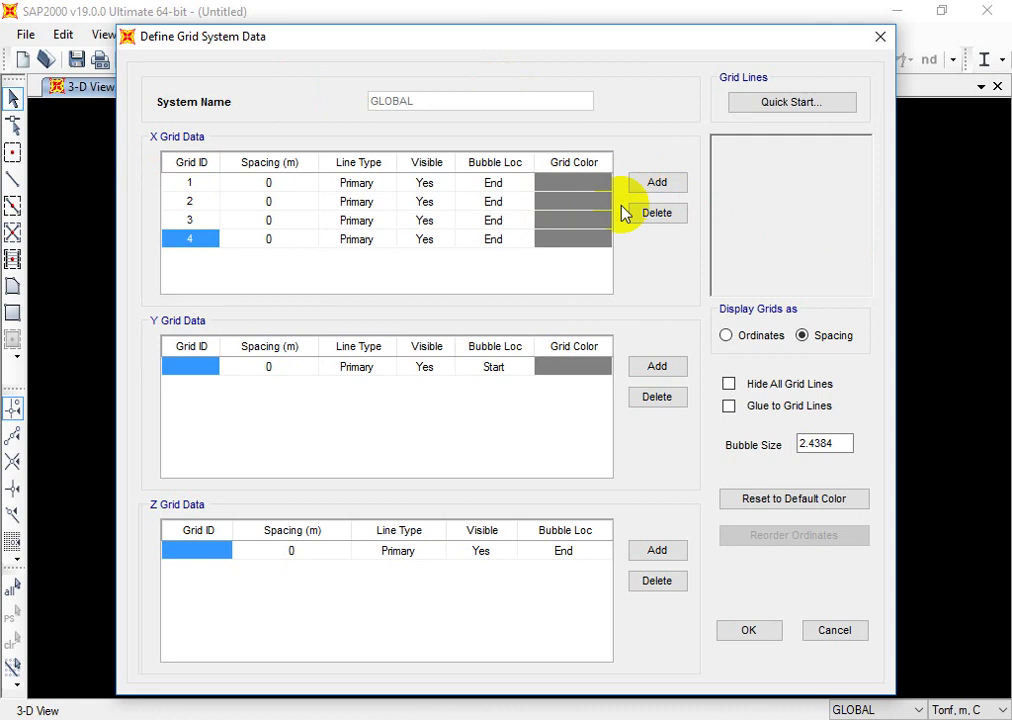
Step: Label the first Y grid line A and add three more Y grid lines, B to D
{"action": "left_click", "coordinate": [183, 368]}
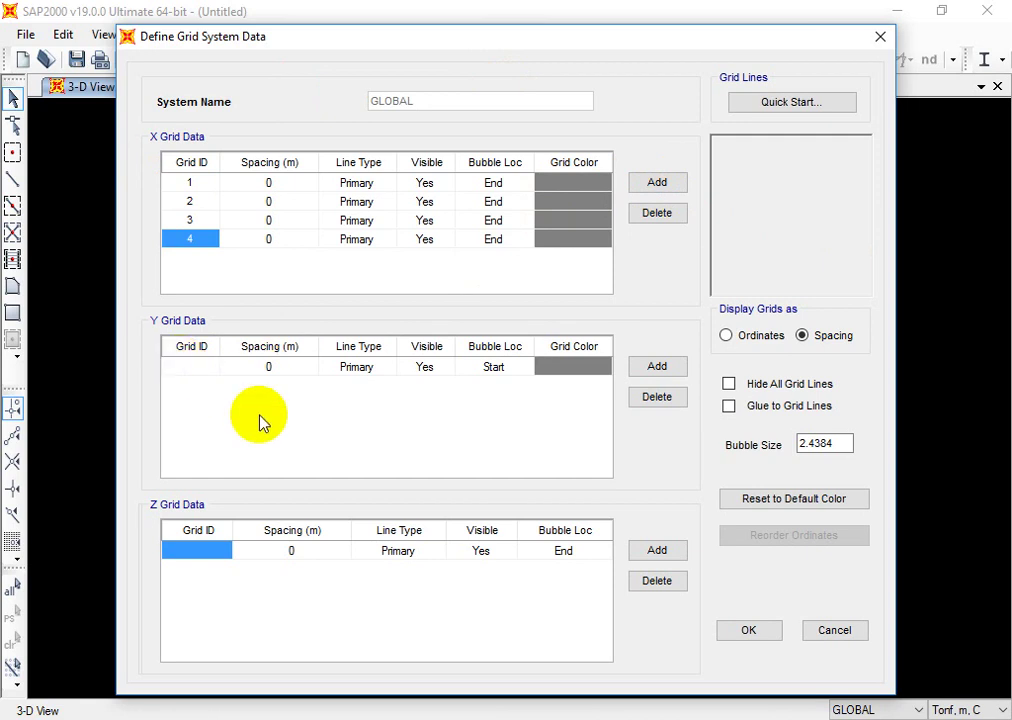
{"action": "type", "text": "A"}
{"action": "left_click", "coordinate": [644, 367]}
{"action": "left_click", "coordinate": [644, 367]}
{"action": "left_click", "coordinate": [644, 367]}
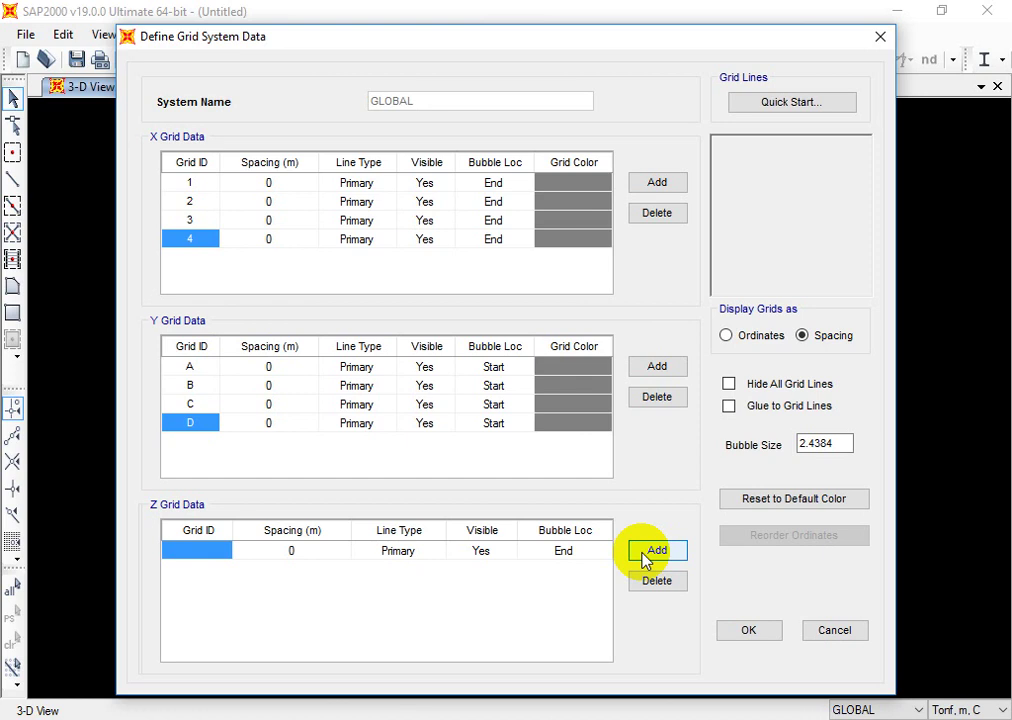
{"action": "left_click", "coordinate": [323, 553]}
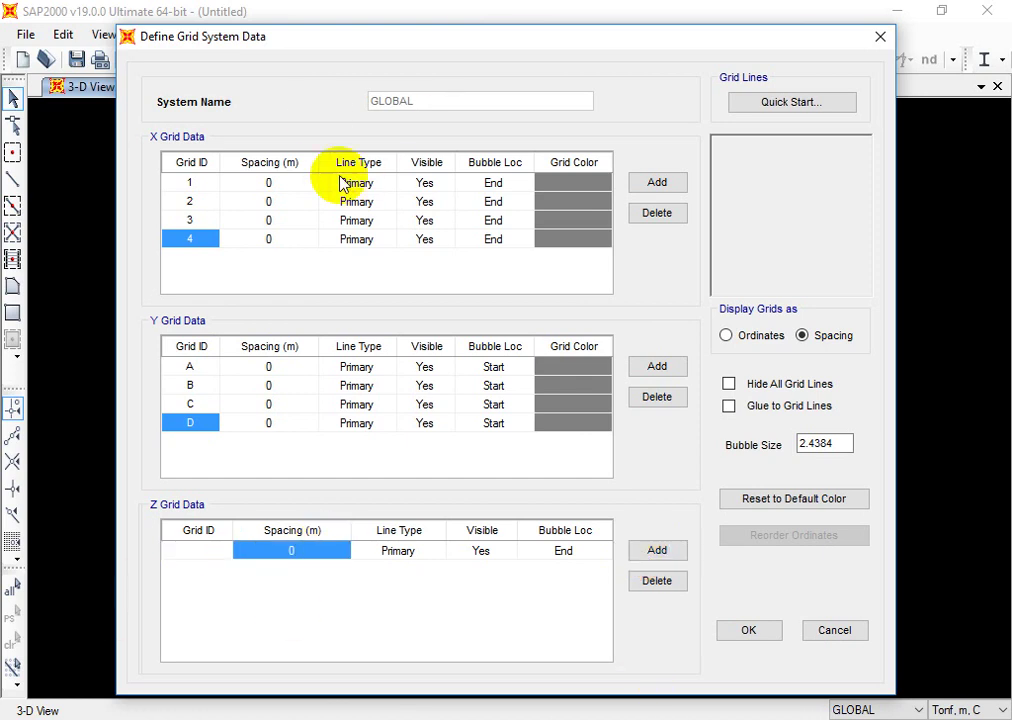
Step: Set the X grid spacings to 1.25, 1.8 and 1.25 m for lines 1, 2 and 3
{"action": "left_click", "coordinate": [266, 184]}
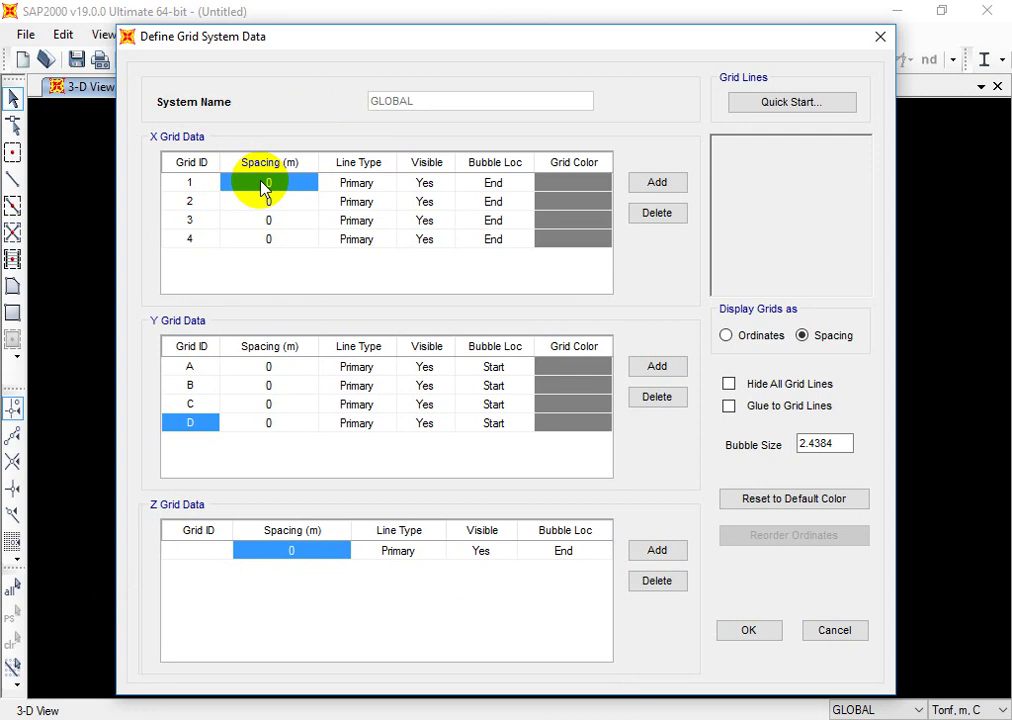
{"action": "type", "text": "1.25"}
{"action": "key", "text": "Return"}
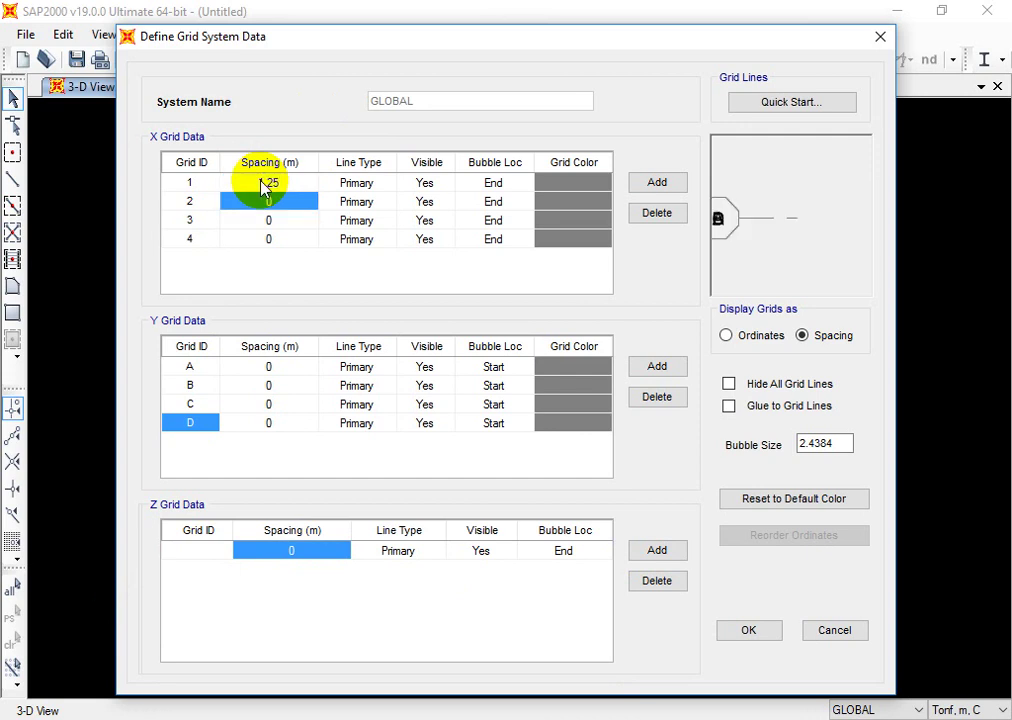
{"action": "type", "text": "1.5"}
{"action": "key", "text": "Return"}
{"action": "type", "text": "1"}
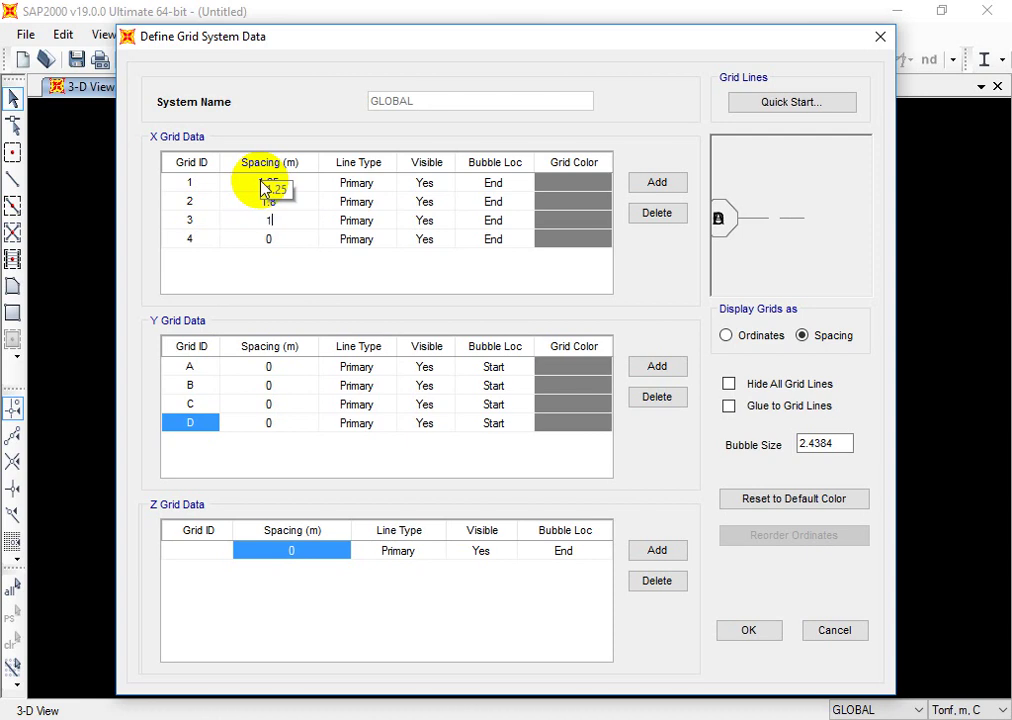
{"action": "type", "text": ".25"}
{"action": "key", "text": "Return"}
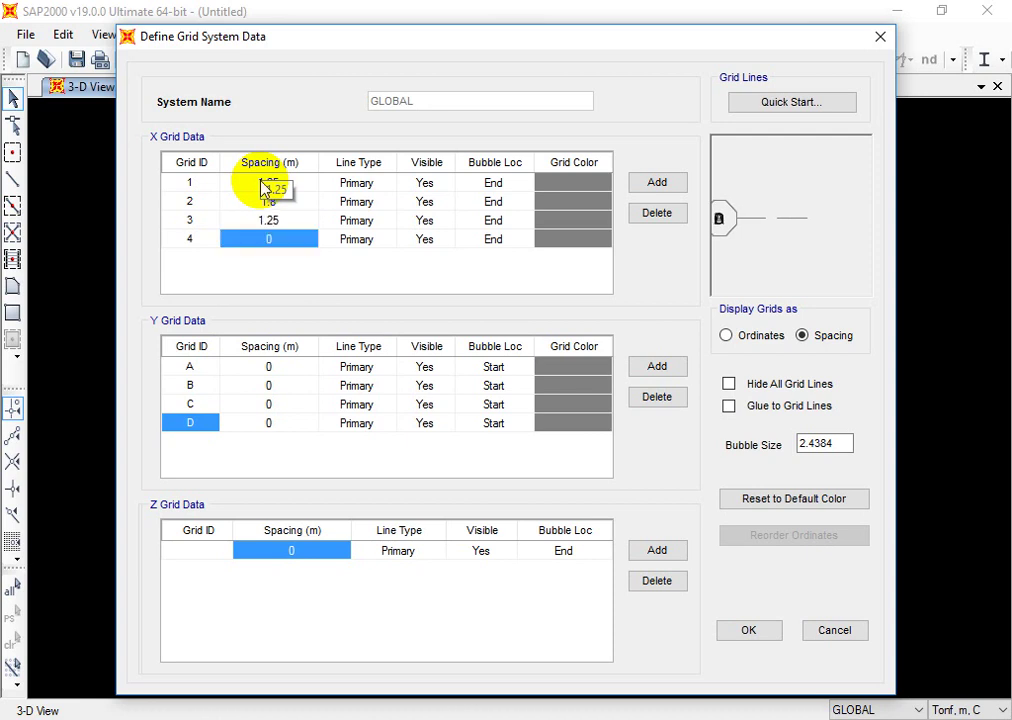
Step: Set the Y grid spacings to 1.25, 1.5 and 1.25 m for lines A, B and C
{"action": "left_click", "coordinate": [283, 370]}
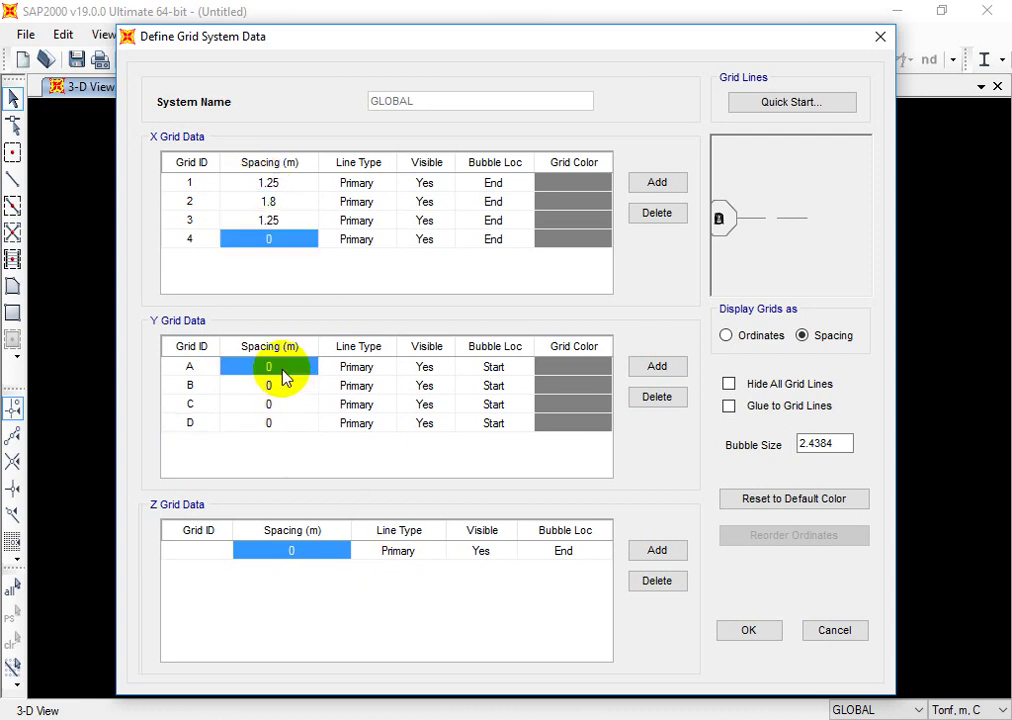
{"action": "type", "text": "1.25"}
{"action": "key", "text": "Return"}
{"action": "type", "text": "1"}
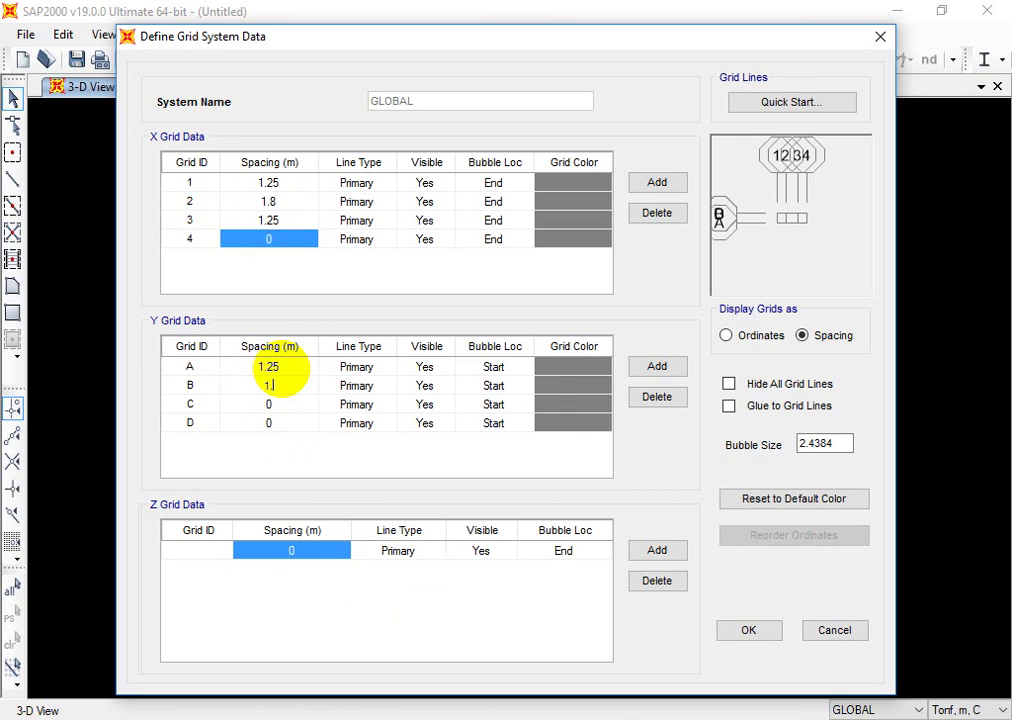
{"action": "type", "text": ".5"}
{"action": "key", "text": "Return"}
{"action": "type", "text": "1.25"}
{"action": "key", "text": "Return"}
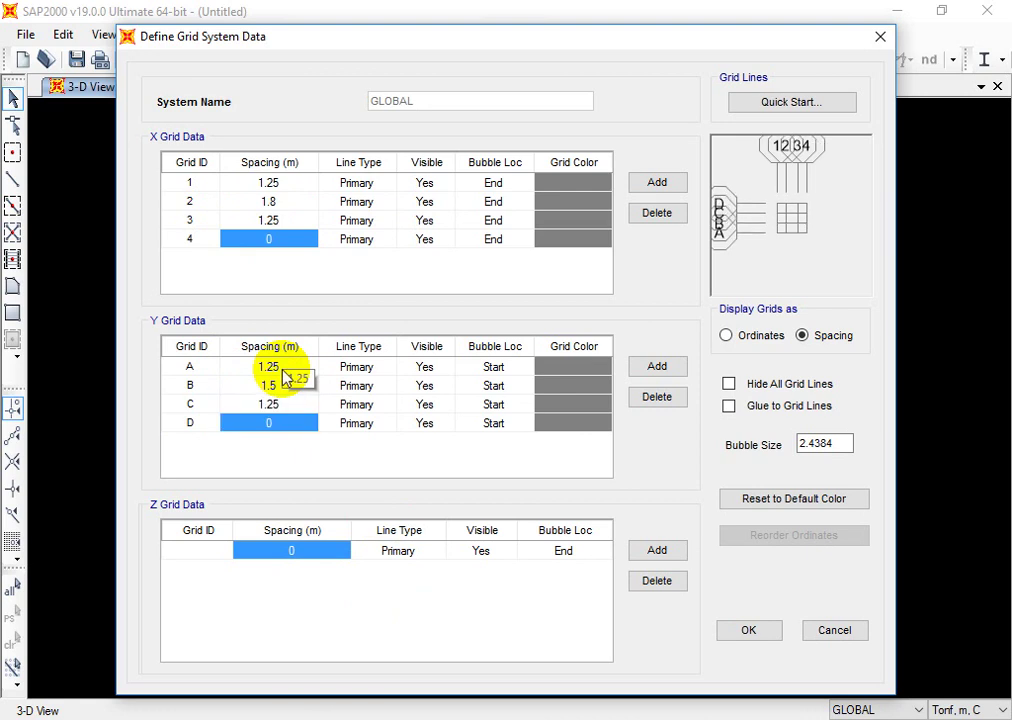
Step: Add a second Z grid line with a 3 m spacing and apply the grid system to the model
{"action": "left_click", "coordinate": [655, 551]}
{"action": "left_click", "coordinate": [307, 556]}
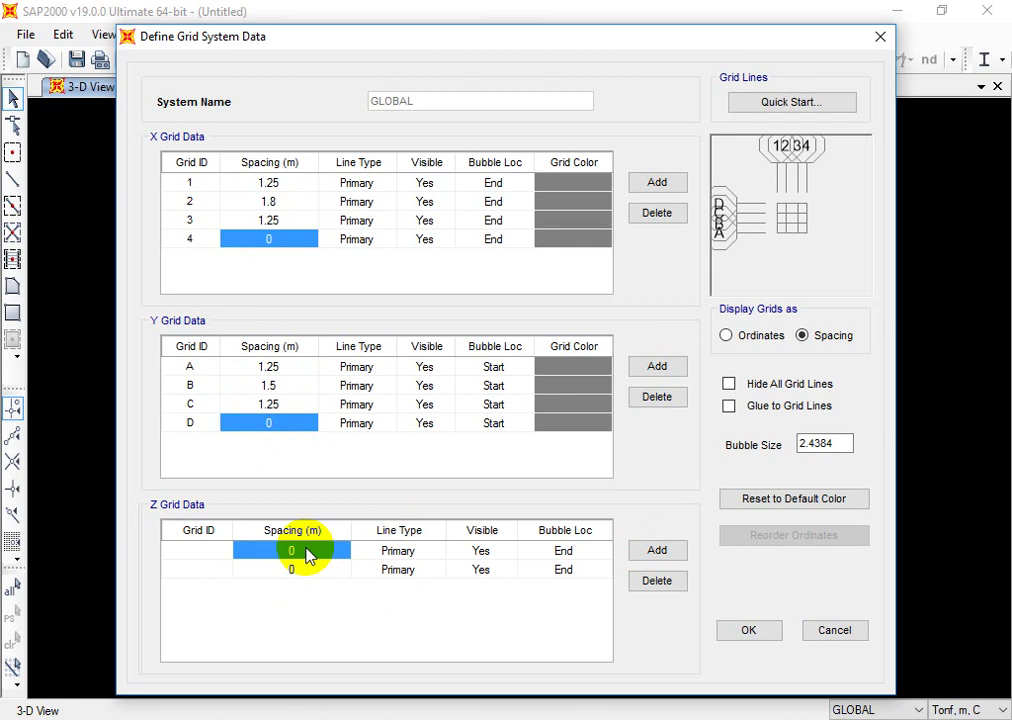
{"action": "type", "text": "3"}
{"action": "left_click", "coordinate": [310, 567]}
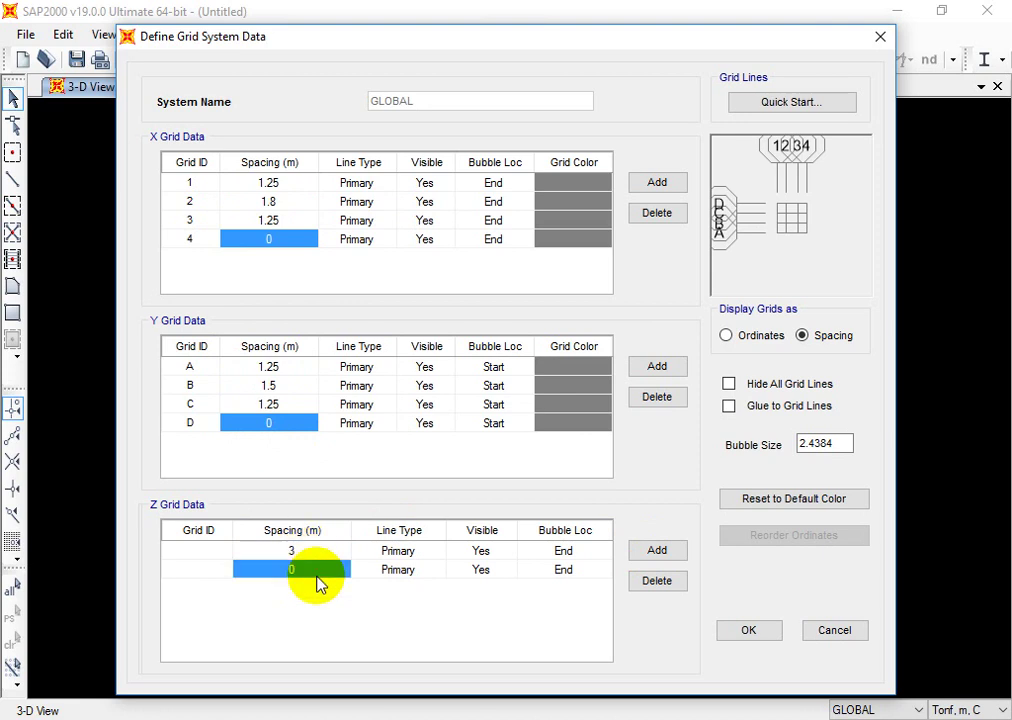
{"action": "left_click", "coordinate": [322, 552]}
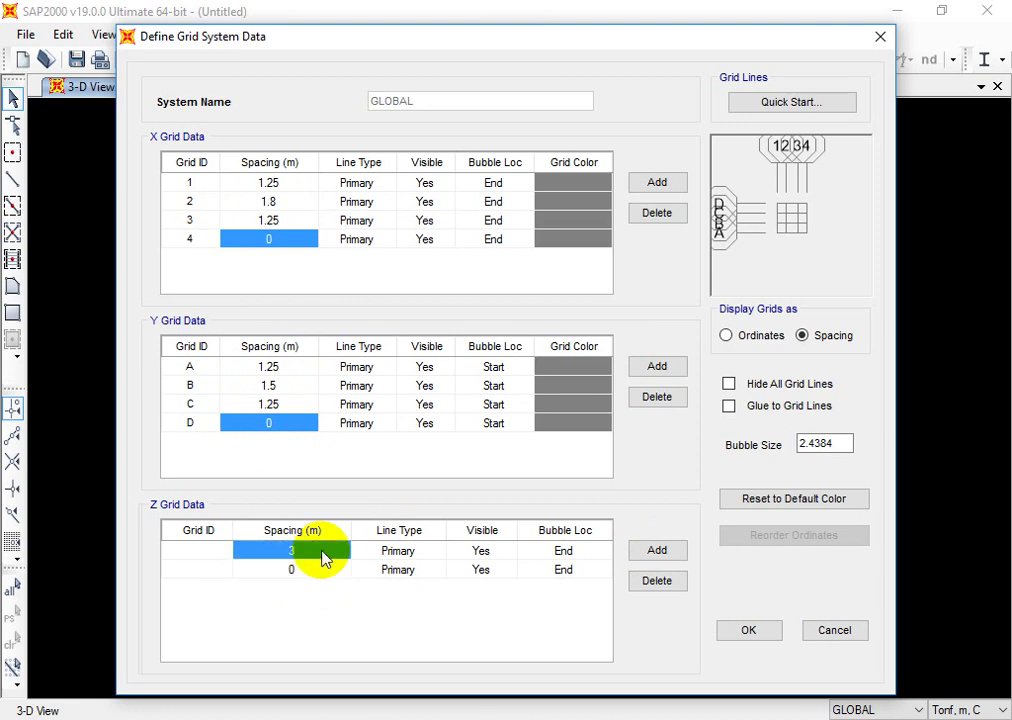
{"action": "key", "text": "Down"}
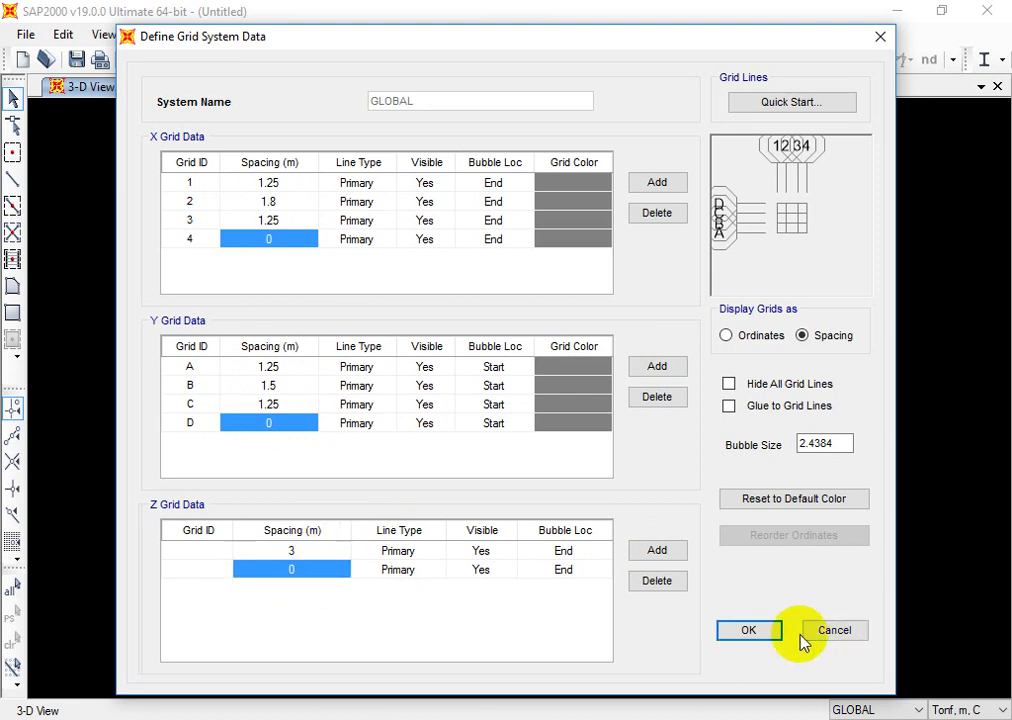
{"action": "left_click", "coordinate": [758, 638]}
{"action": "left_click", "coordinate": [540, 480]}
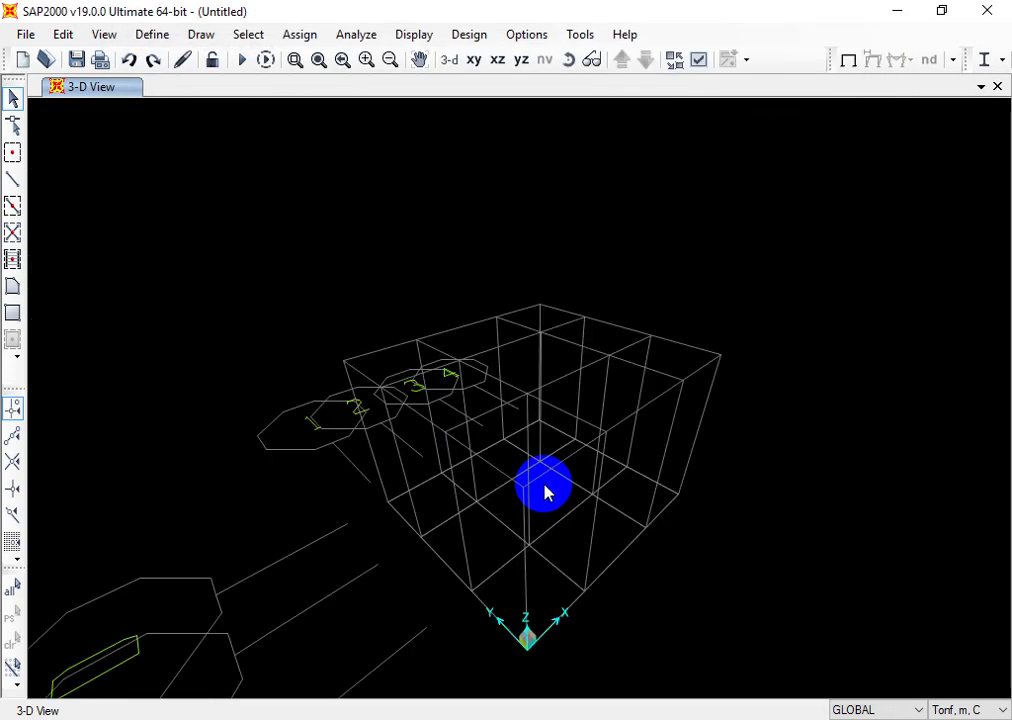
{"action": "middle_click_drag", "start_coordinate": [547, 492], "coordinate": [475, 478]}
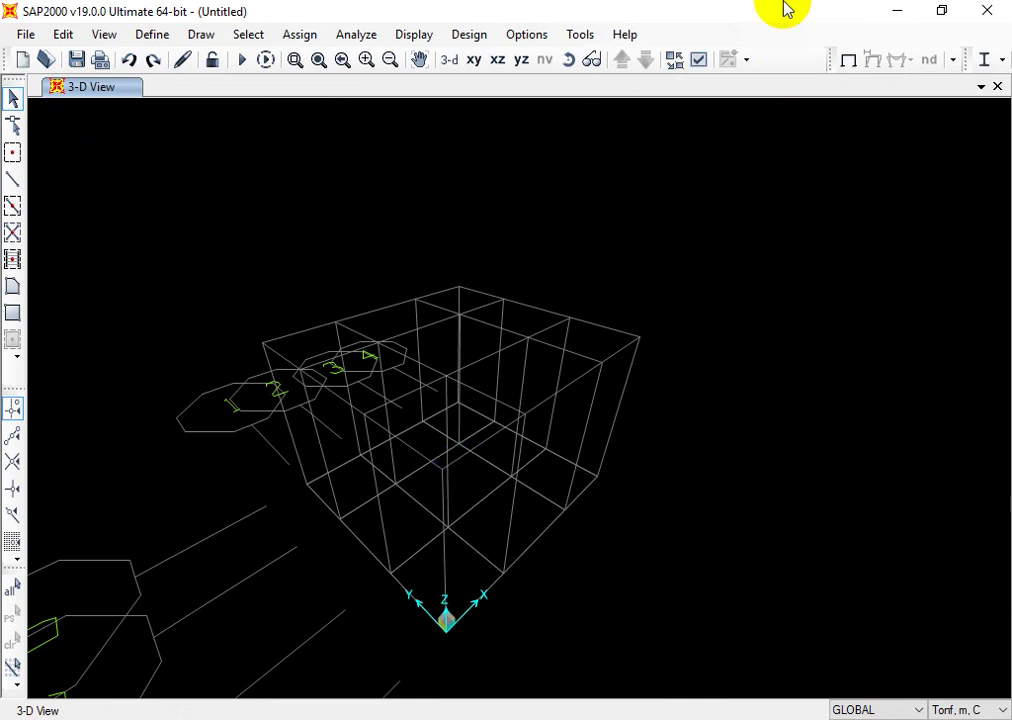
Step: Open the 4000Psi concrete material for modification and rename it 250
{"action": "left_click", "coordinate": [155, 36]}
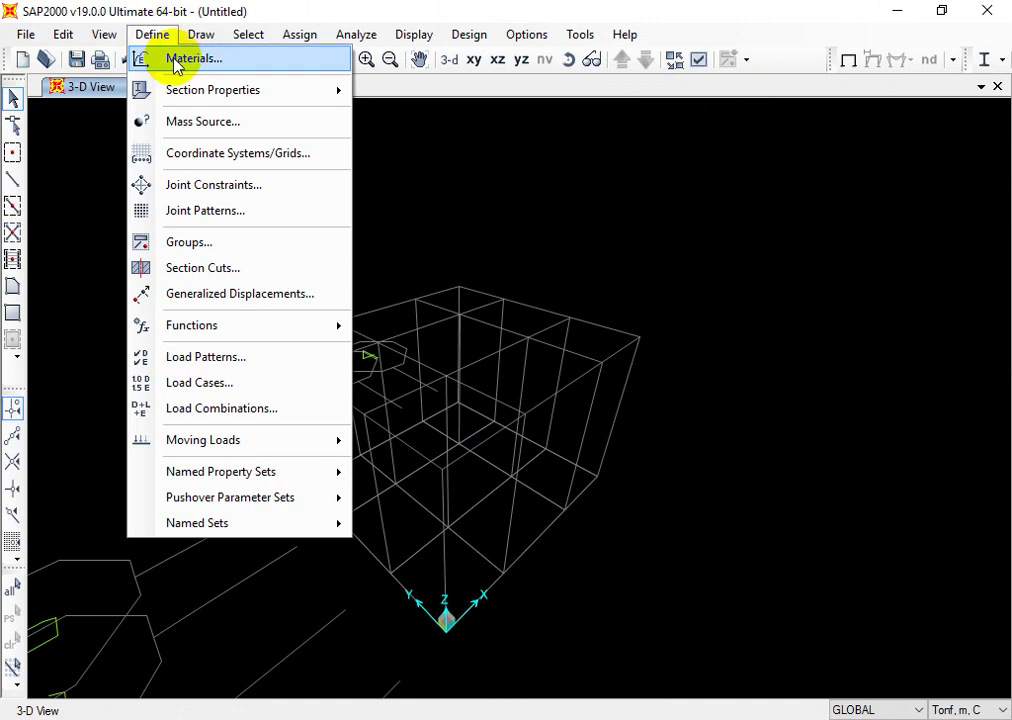
{"action": "left_click", "coordinate": [176, 60]}
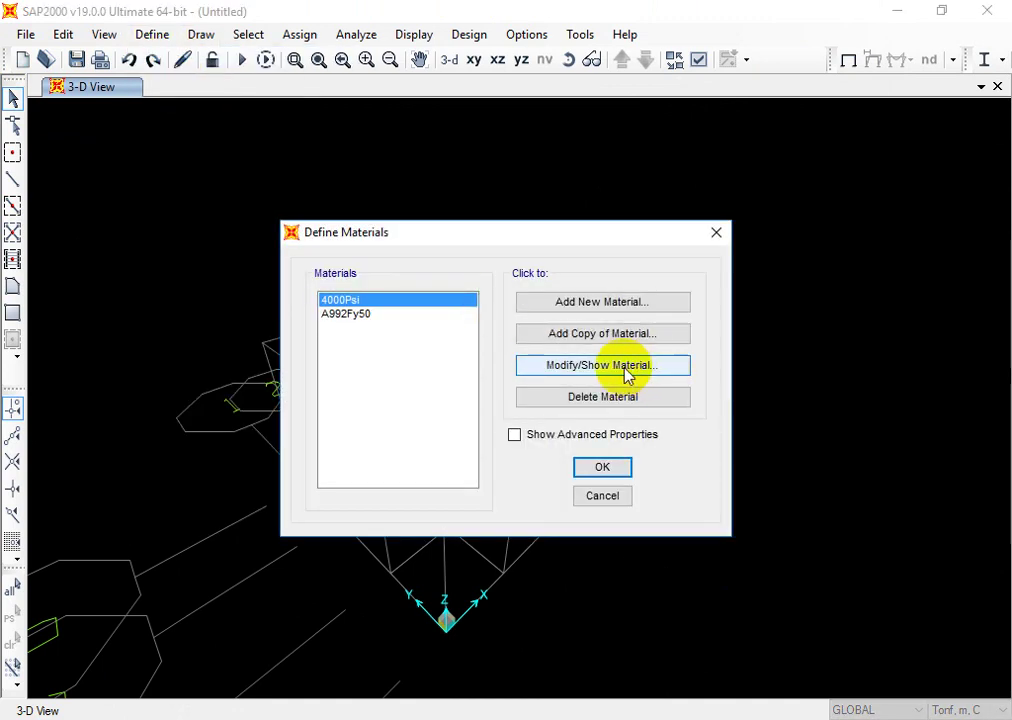
{"action": "left_click", "coordinate": [627, 370]}
{"action": "left_click_drag", "start_coordinate": [565, 129], "coordinate": [463, 140]}
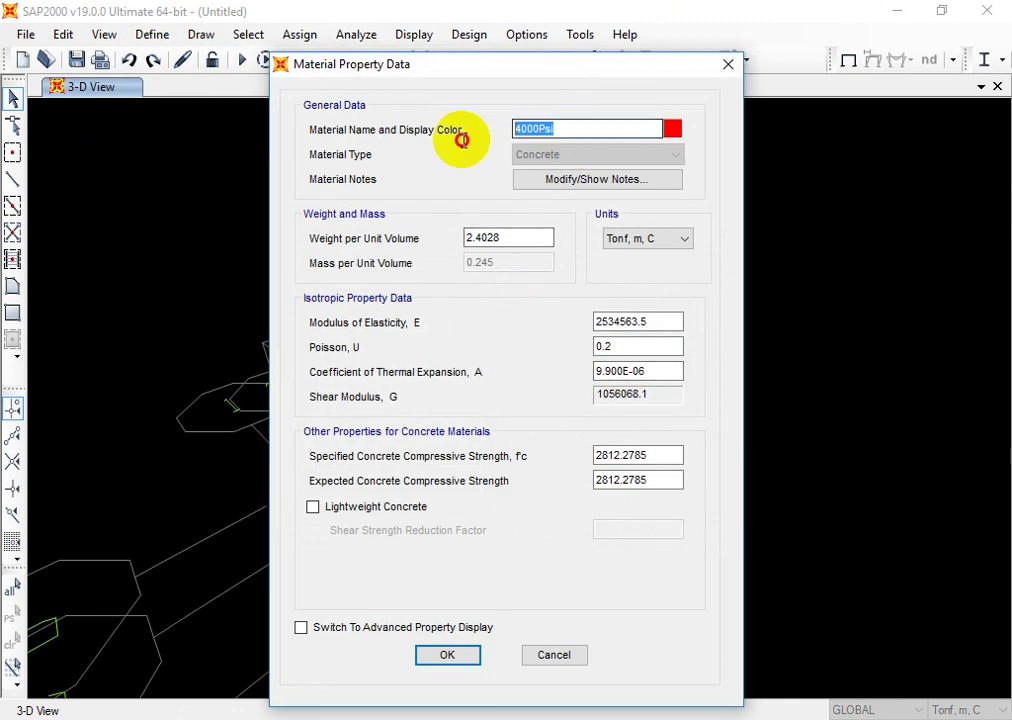
{"action": "type", "text": "250"}
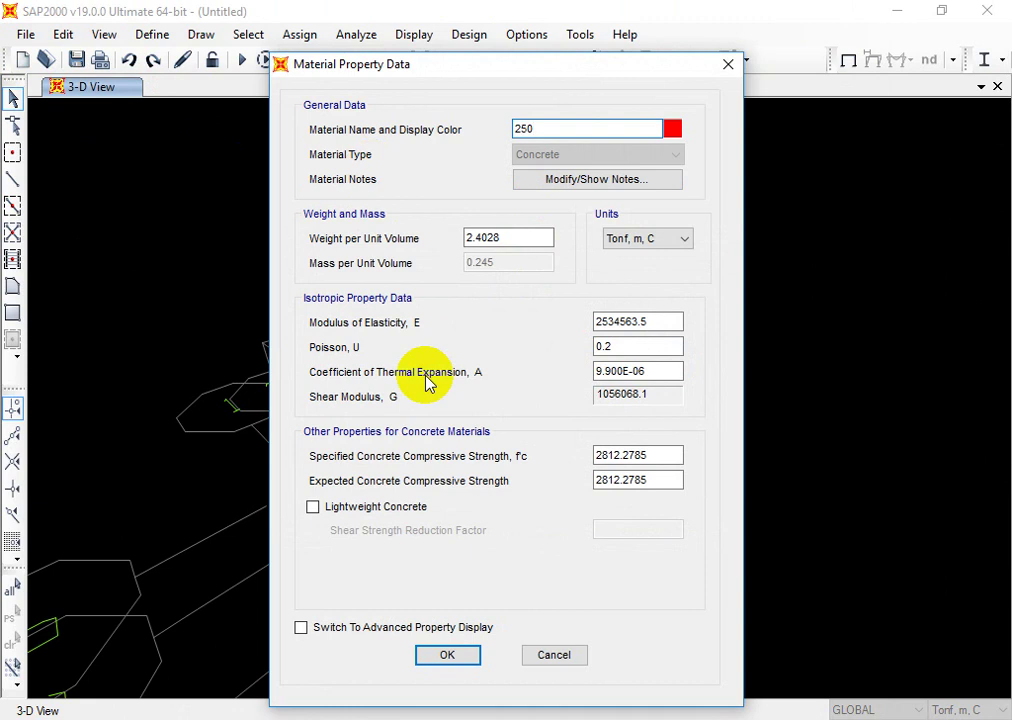
Step: Set material 250's weight per unit volume to 2.5 and its modulus of elasticity to 2E6
{"action": "left_click_drag", "start_coordinate": [506, 237], "coordinate": [440, 268]}
{"action": "type", "text": "2.5"}
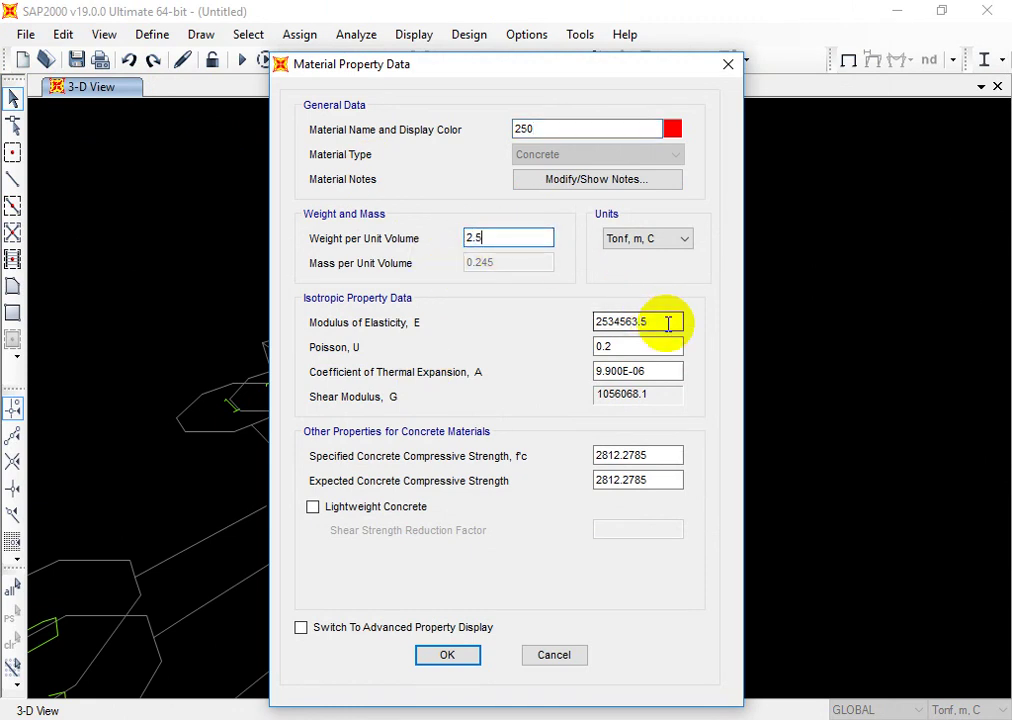
{"action": "left_click_drag", "start_coordinate": [669, 323], "coordinate": [529, 361]}
{"action": "type", "text": "2E6"}
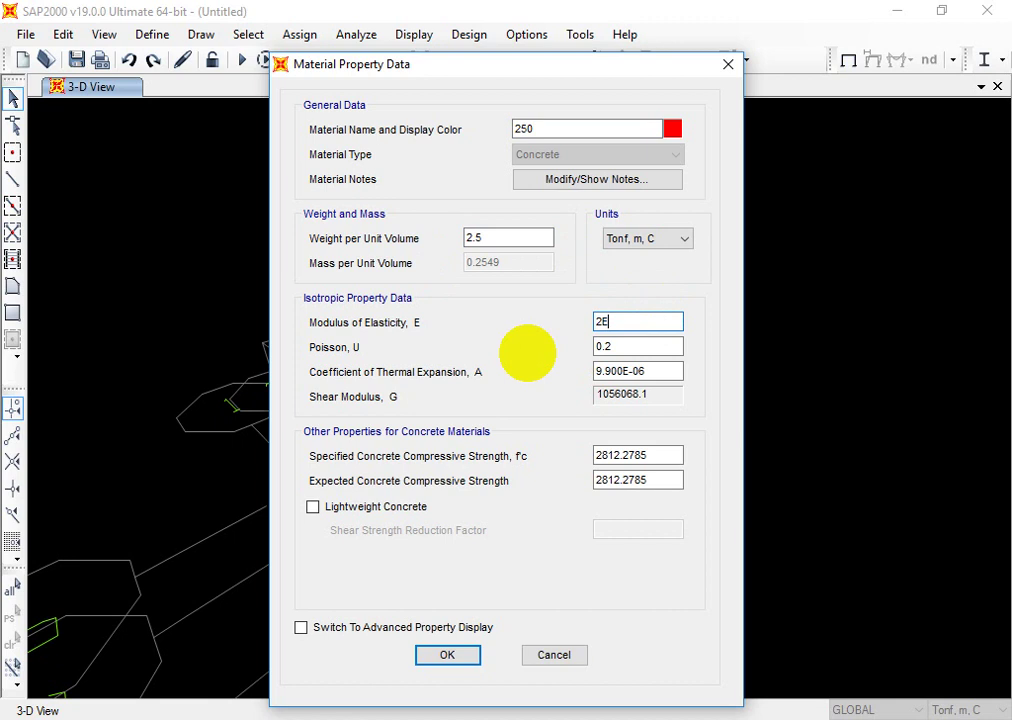
{"action": "left_click", "coordinate": [639, 344]}
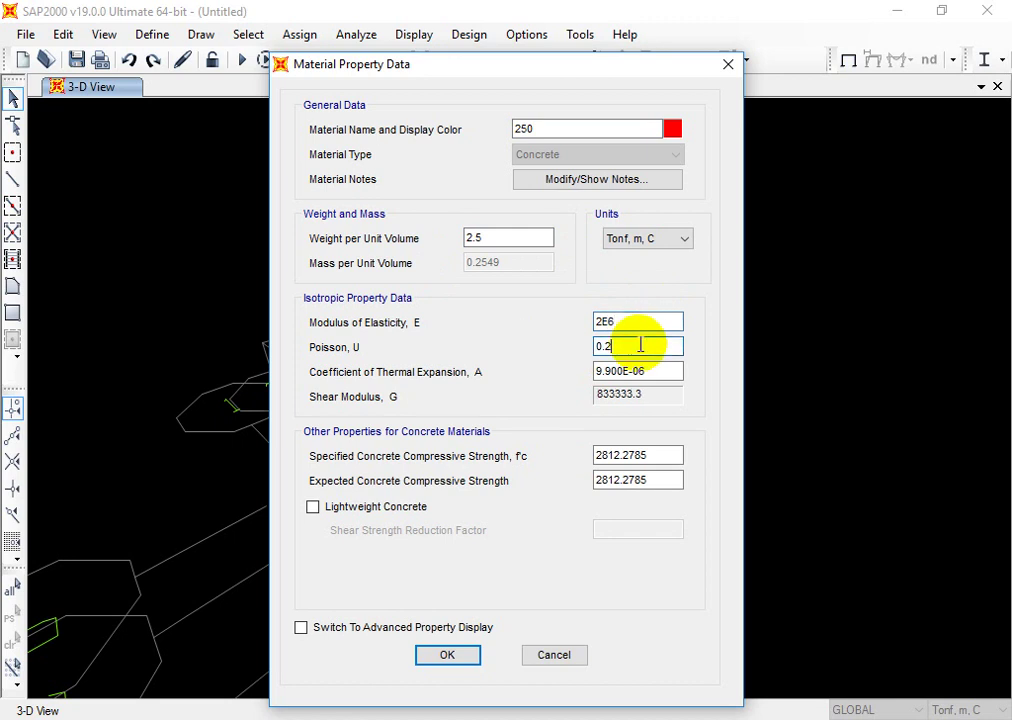
{"action": "left_click", "coordinate": [658, 373]}
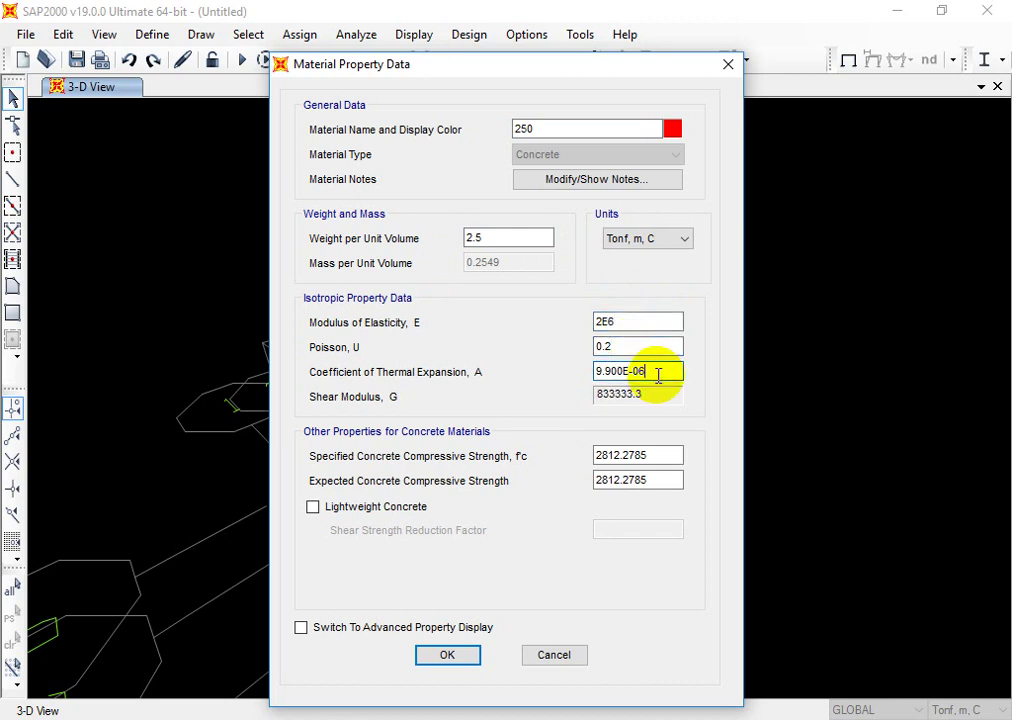
Step: Set both the specified and expected concrete compressive strengths to 2000 and accept the material definitions
{"action": "left_click", "coordinate": [660, 456]}
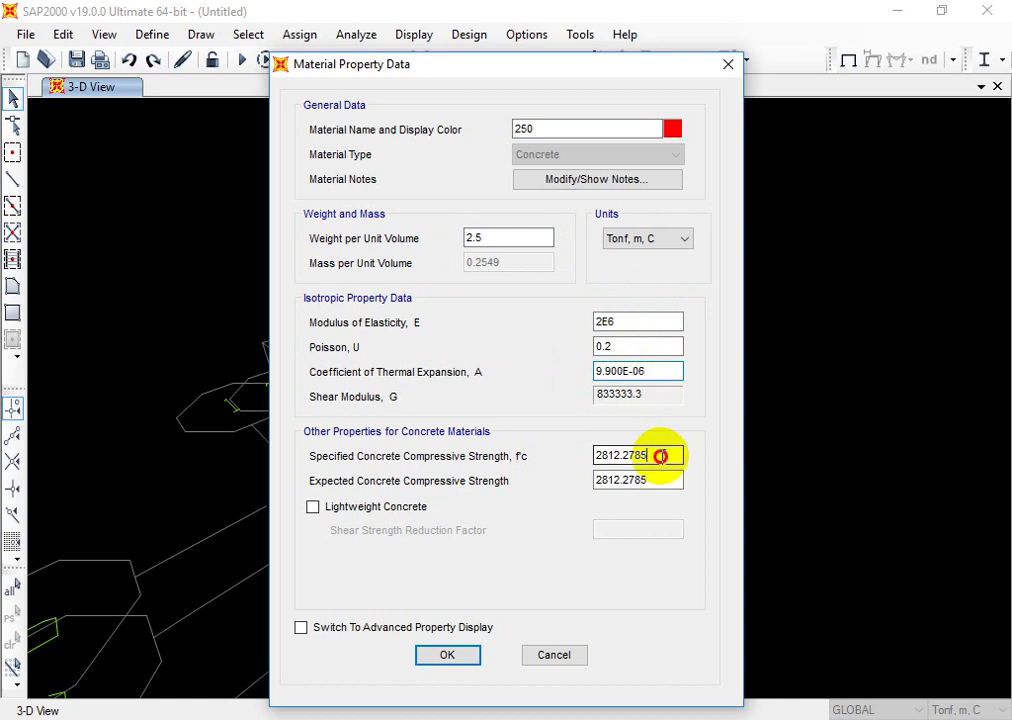
{"action": "left_click_drag", "start_coordinate": [660, 456], "coordinate": [447, 470]}
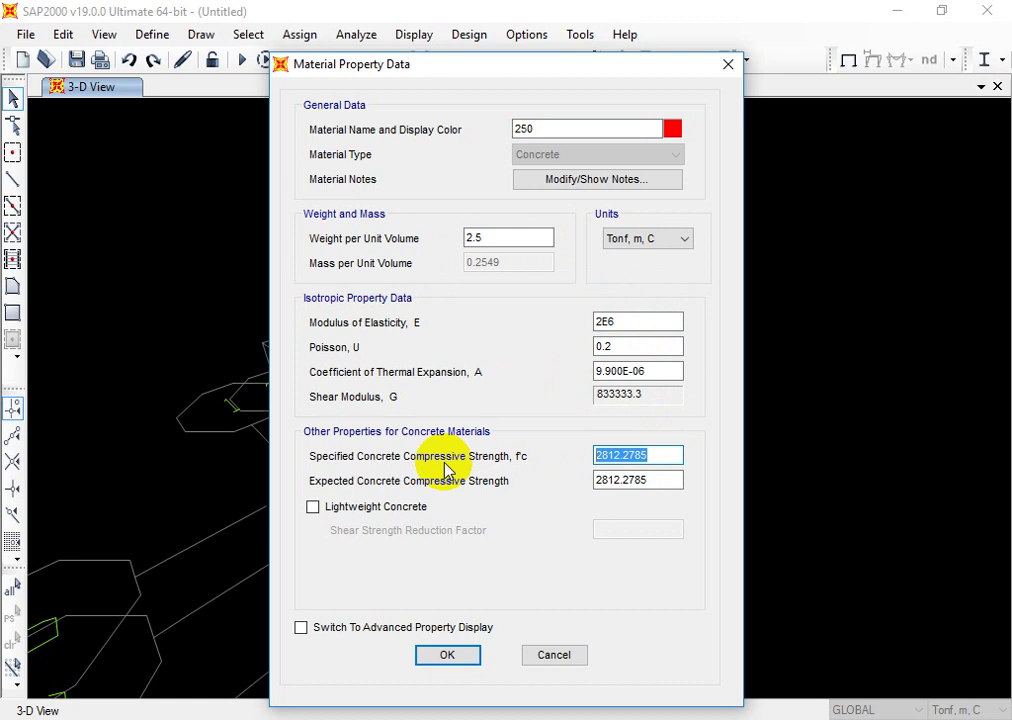
{"action": "type", "text": "2000"}
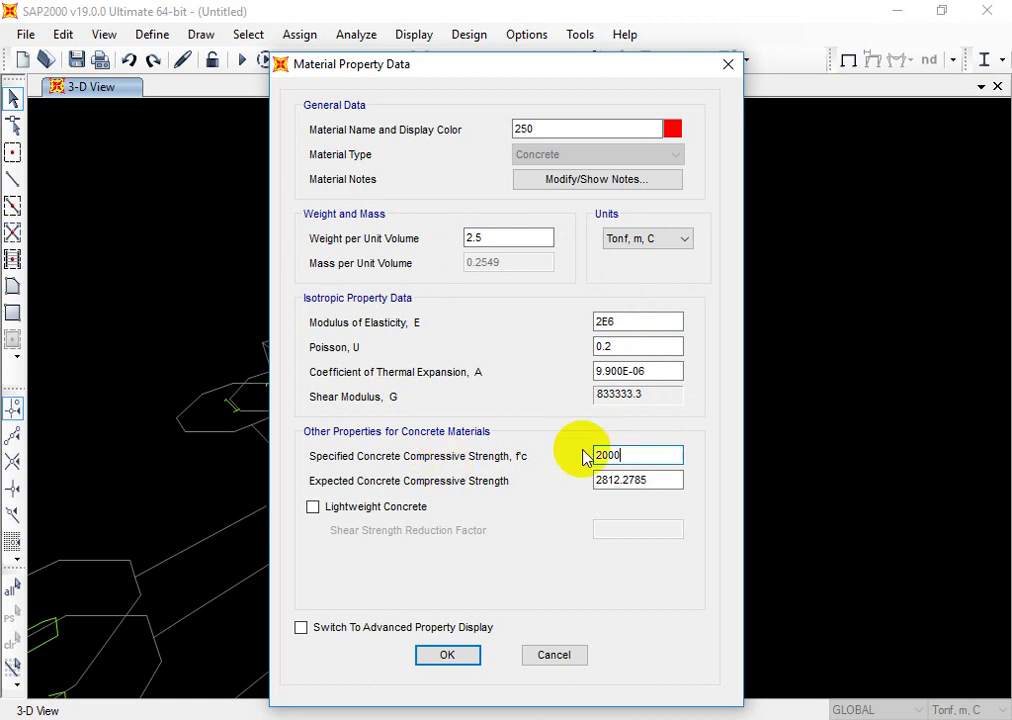
{"action": "double_click", "coordinate": [657, 480]}
{"action": "type", "text": "2000"}
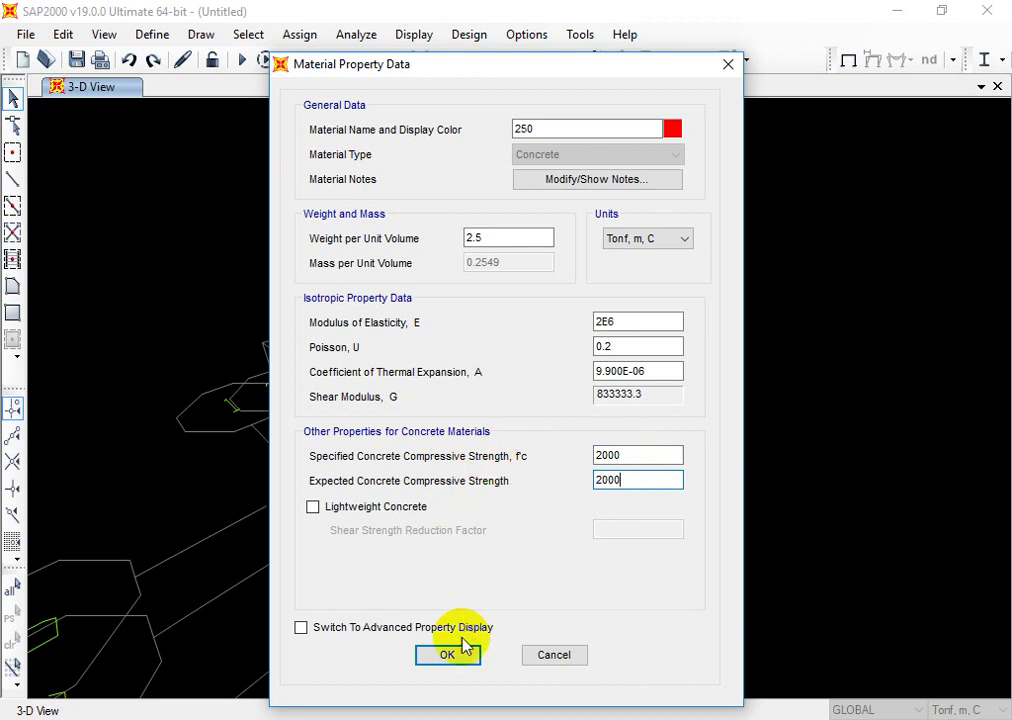
{"action": "left_click", "coordinate": [459, 670]}
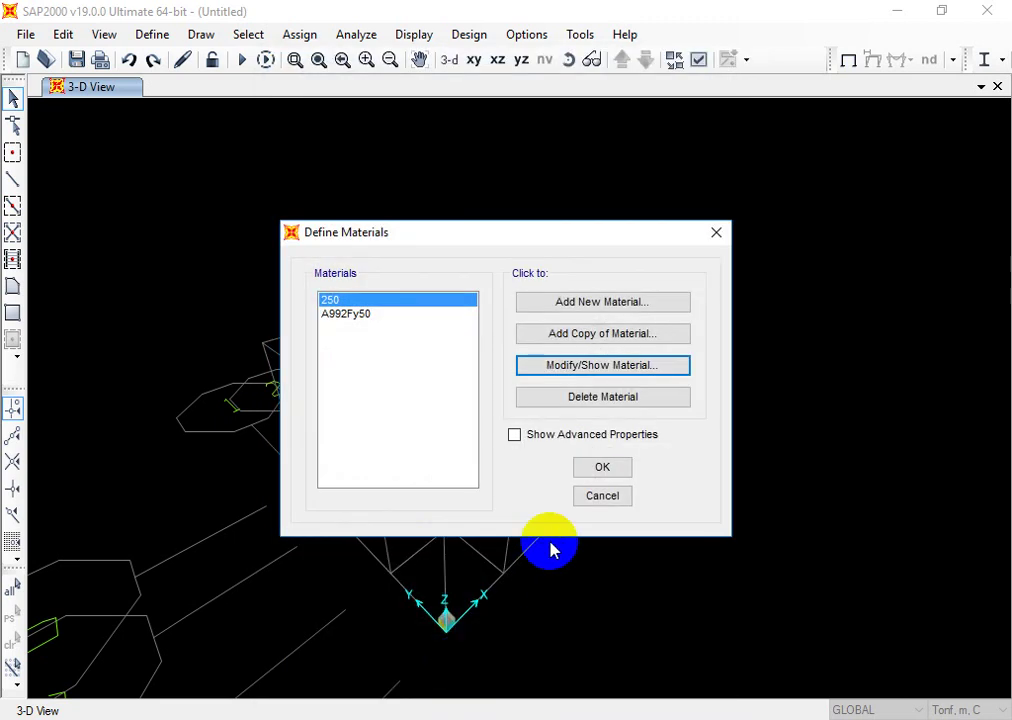
{"action": "left_click", "coordinate": [603, 467]}
Step: Add a new rectangular concrete frame section and name it 12*50
{"action": "left_click", "coordinate": [151, 34]}
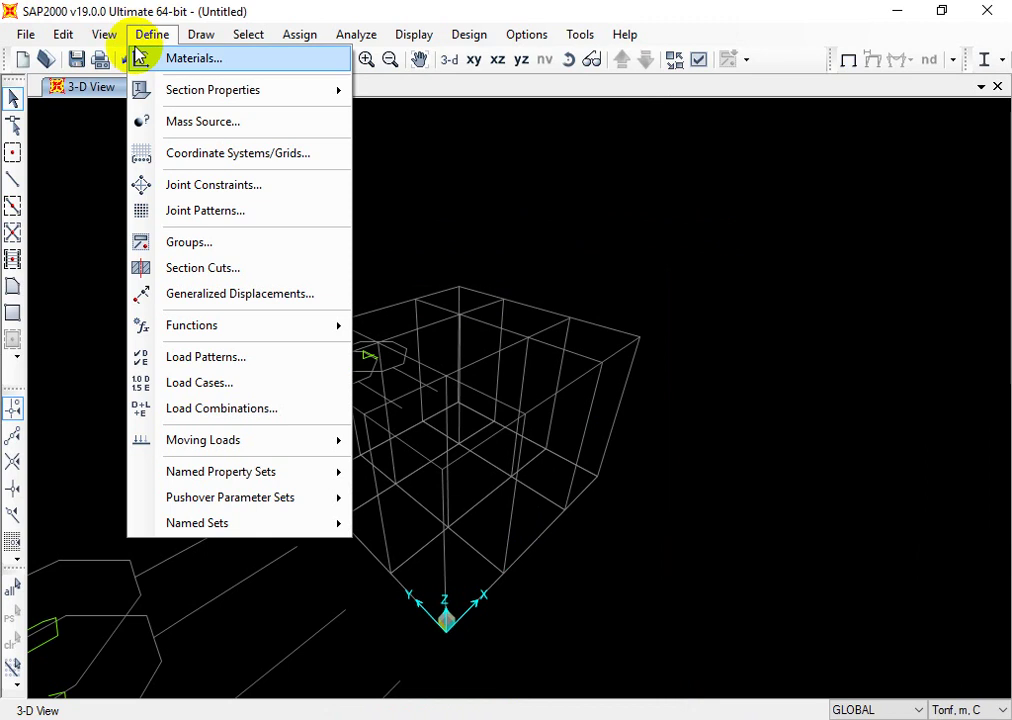
{"action": "mouse_move", "coordinate": [256, 94]}
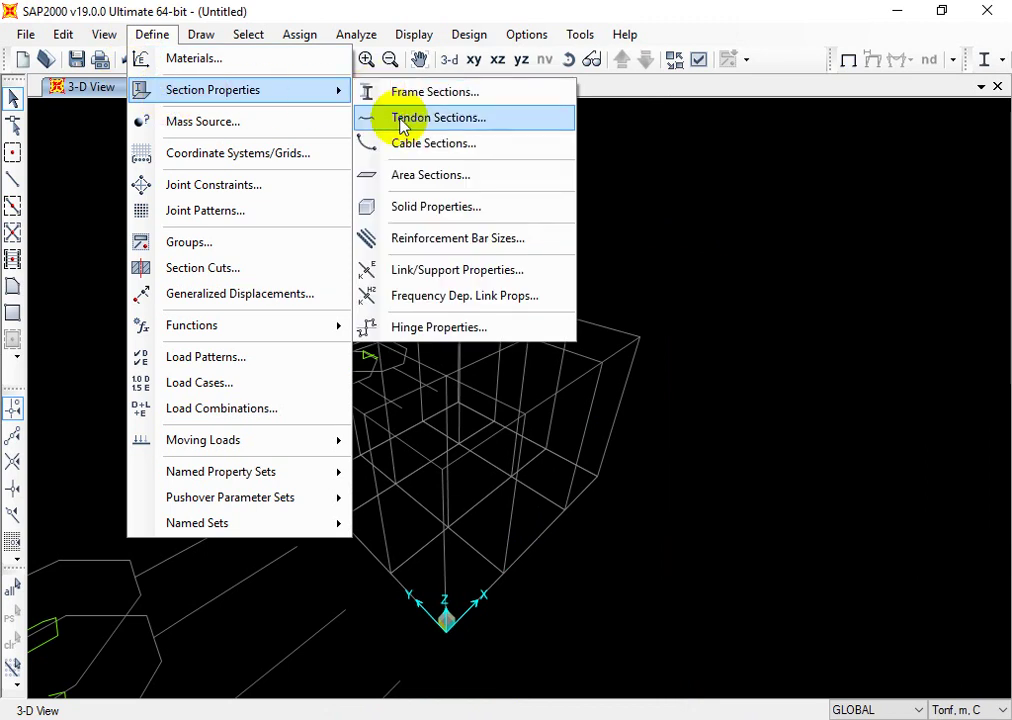
{"action": "left_click", "coordinate": [430, 92]}
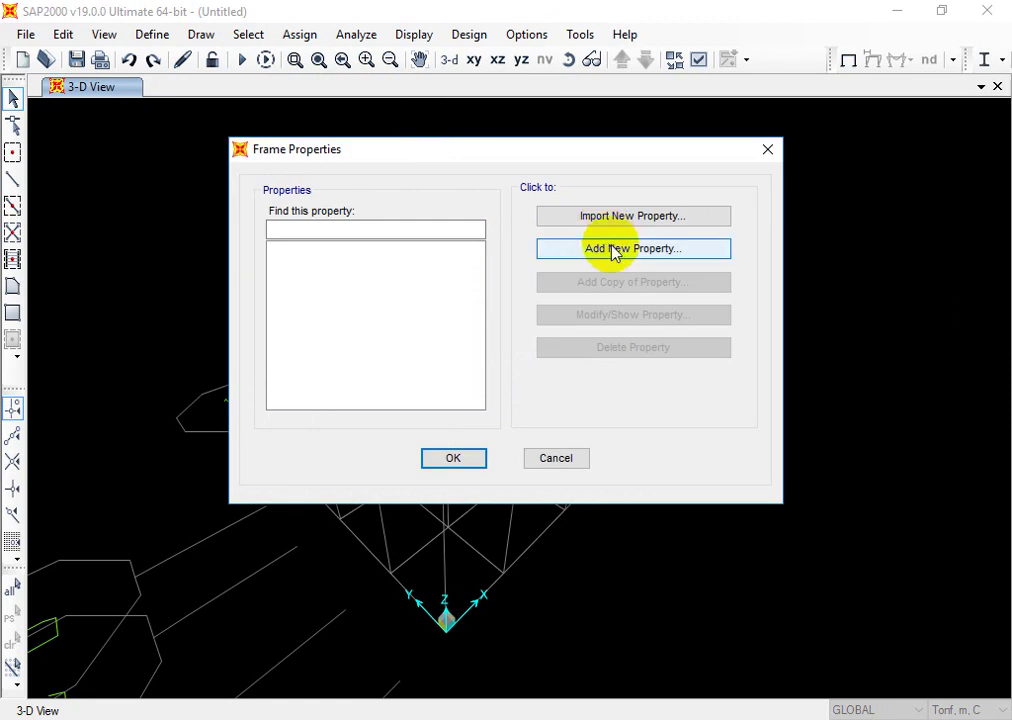
{"action": "left_click", "coordinate": [610, 248]}
{"action": "left_click", "coordinate": [612, 182]}
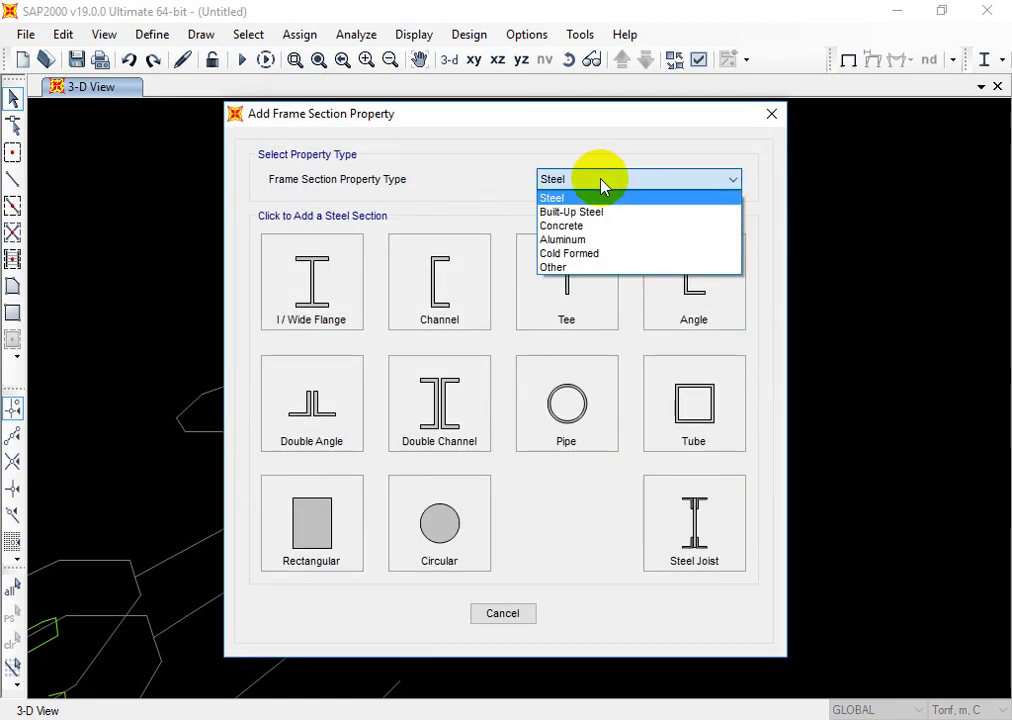
{"action": "left_click", "coordinate": [580, 226]}
{"action": "left_click", "coordinate": [352, 278]}
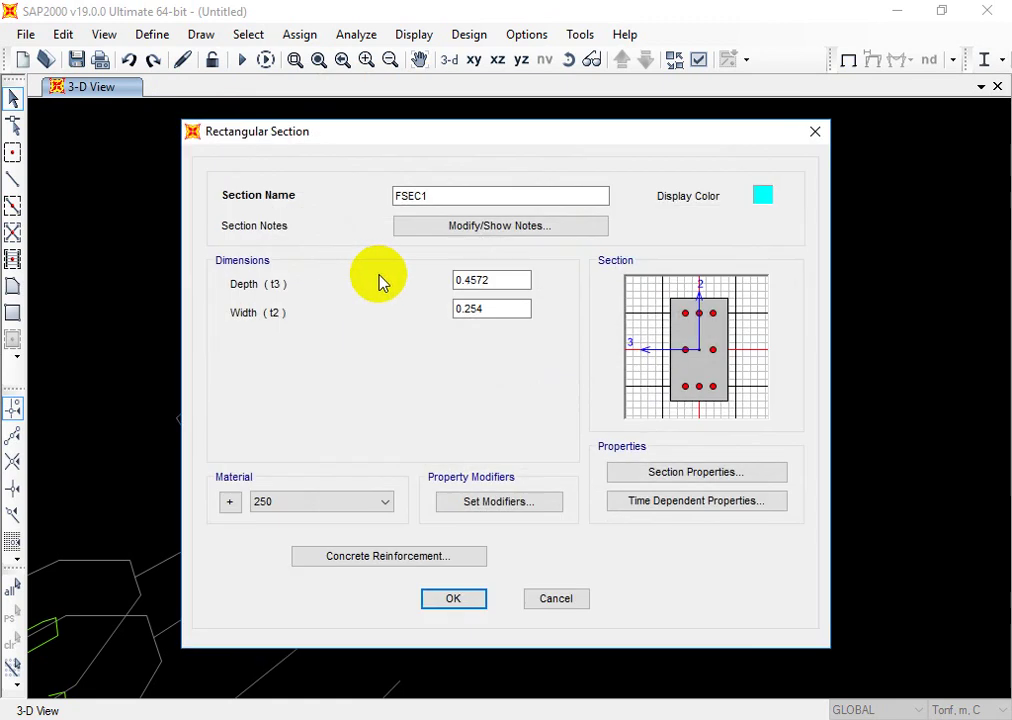
{"action": "left_click", "coordinate": [259, 197]}
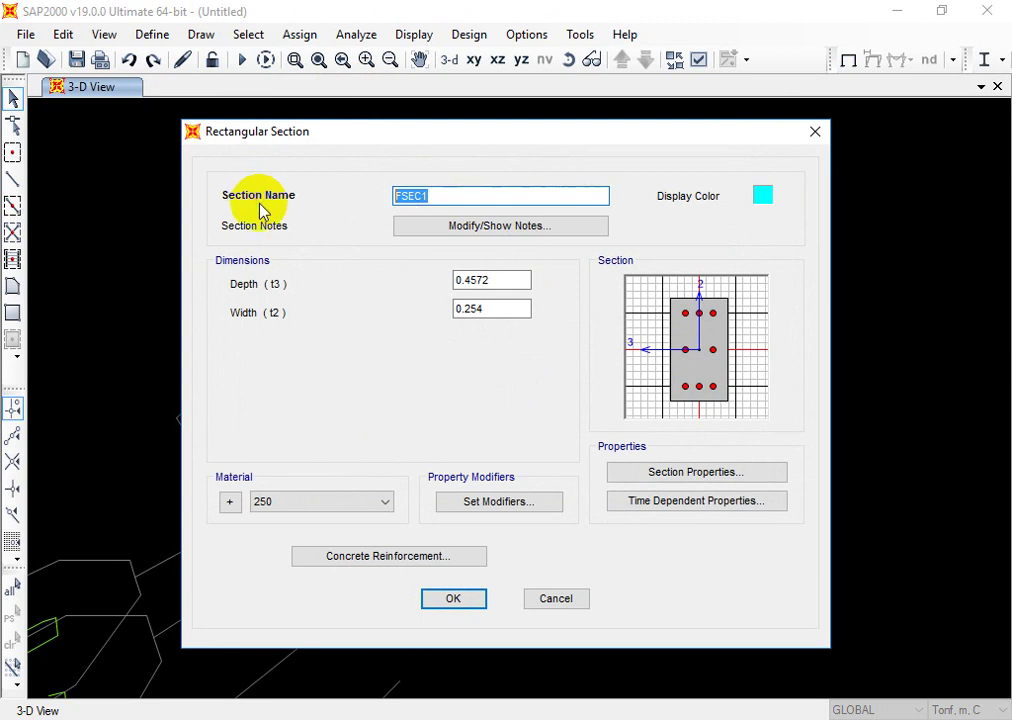
{"action": "type", "text": "12\""}
{"action": "type", "text": "50"}
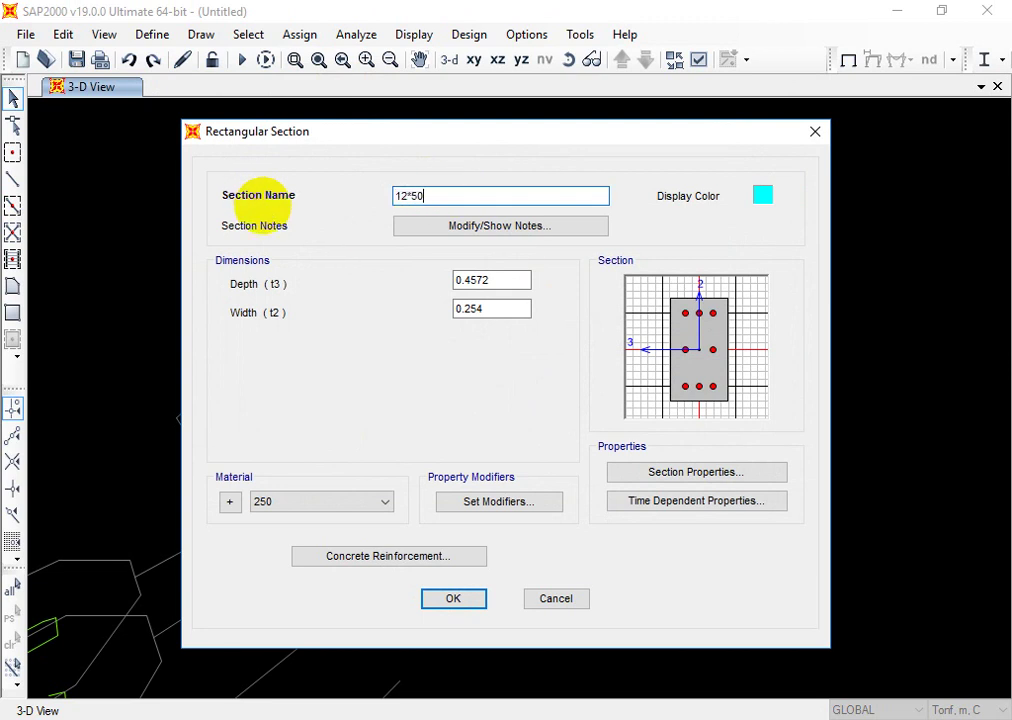
Step: Set the 12*50 section's depth to 0.5 m and width to 0.12 m
{"action": "left_click", "coordinate": [511, 277]}
{"action": "left_click_drag", "start_coordinate": [511, 277], "coordinate": [343, 292]}
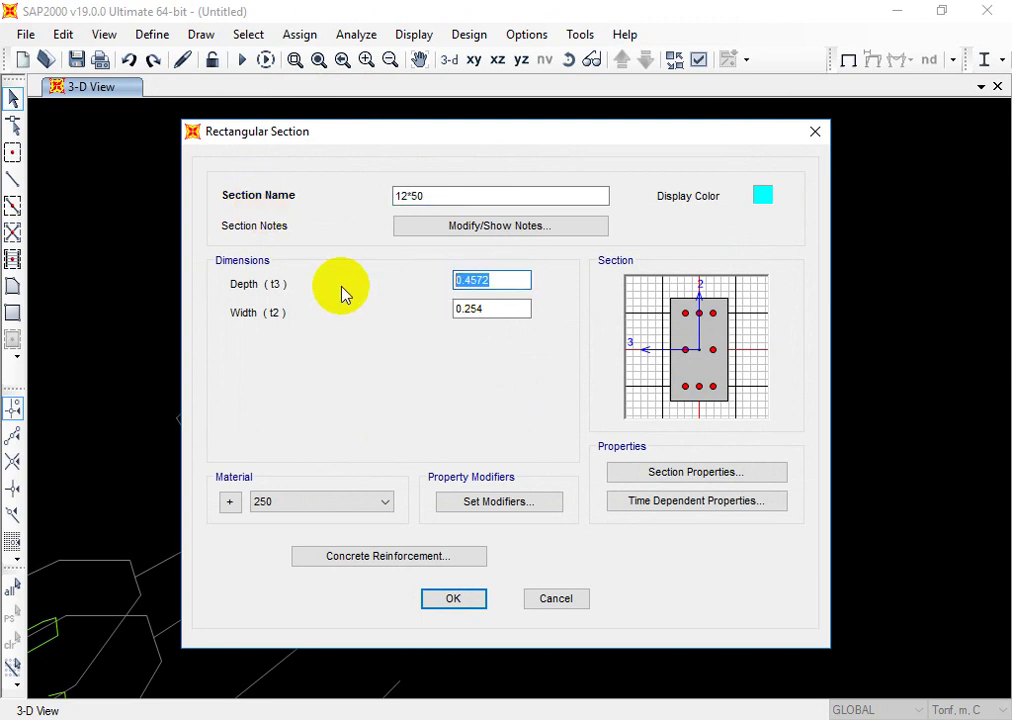
{"action": "key", "text": "BackSpace"}
{"action": "type", "text": "0.5"}
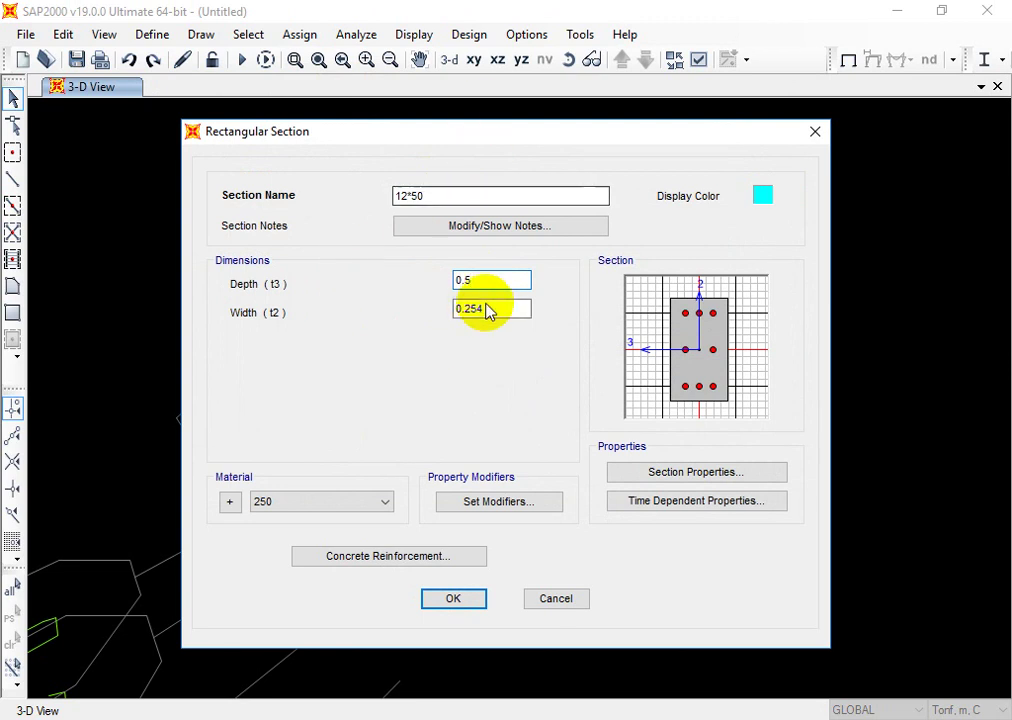
{"action": "left_click_drag", "start_coordinate": [493, 308], "coordinate": [359, 318]}
{"action": "key", "text": "BackSpace"}
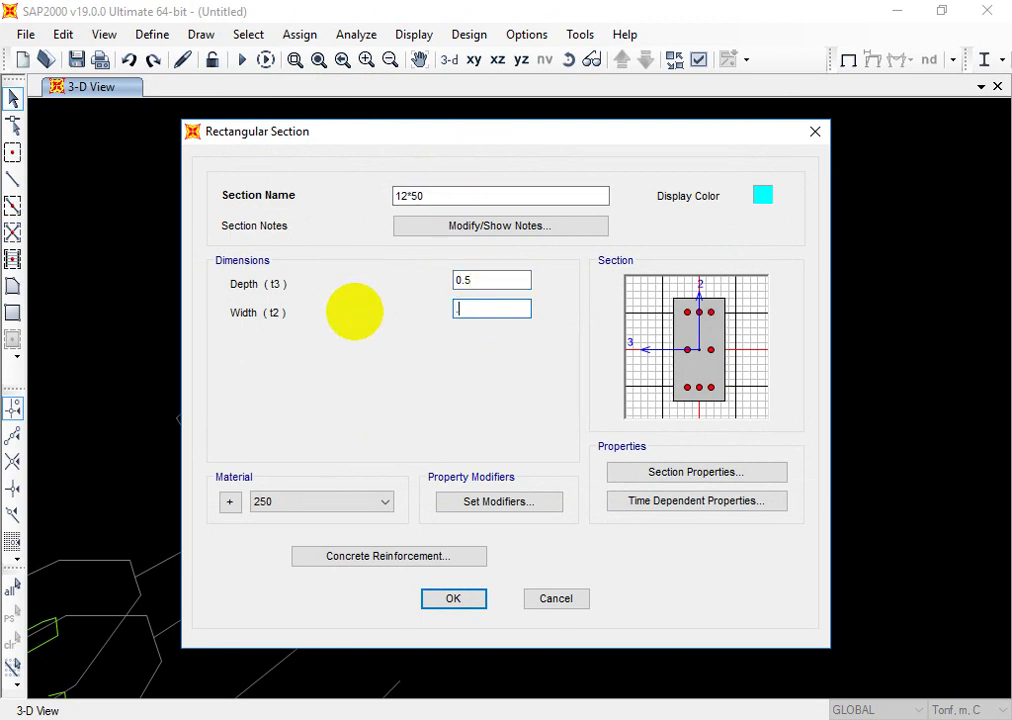
{"action": "type", "text": "0.12"}
Step: Set the 12*50 section's torsional constant modifier to .001 and accept the section
{"action": "left_click", "coordinate": [495, 505]}
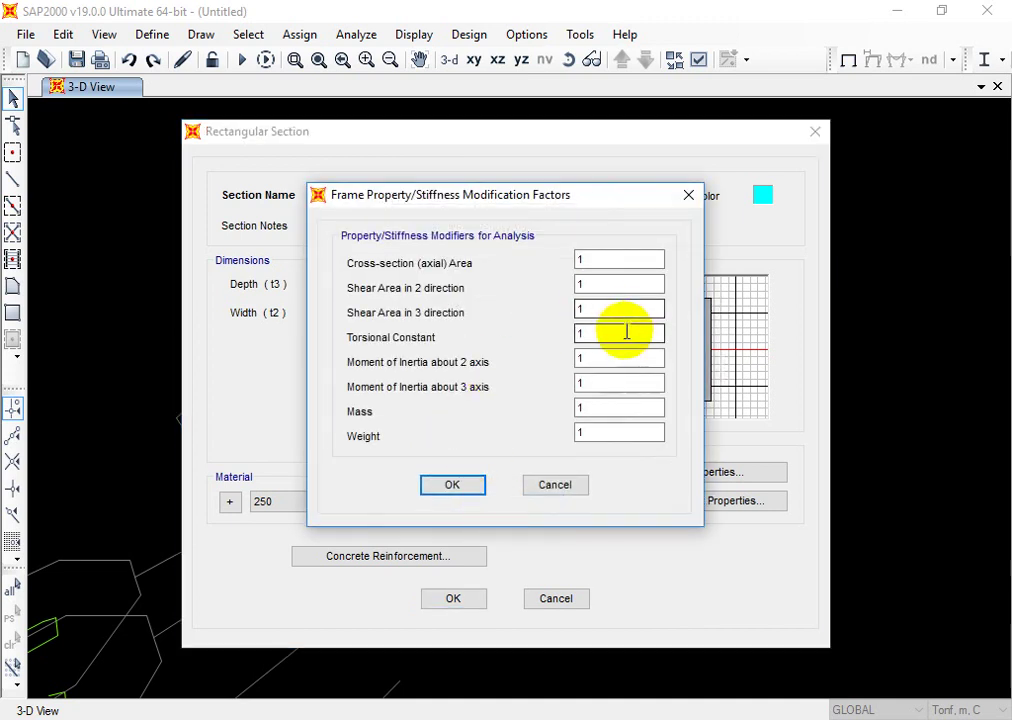
{"action": "left_click_drag", "start_coordinate": [626, 334], "coordinate": [558, 339]}
{"action": "type", "text": ".001"}
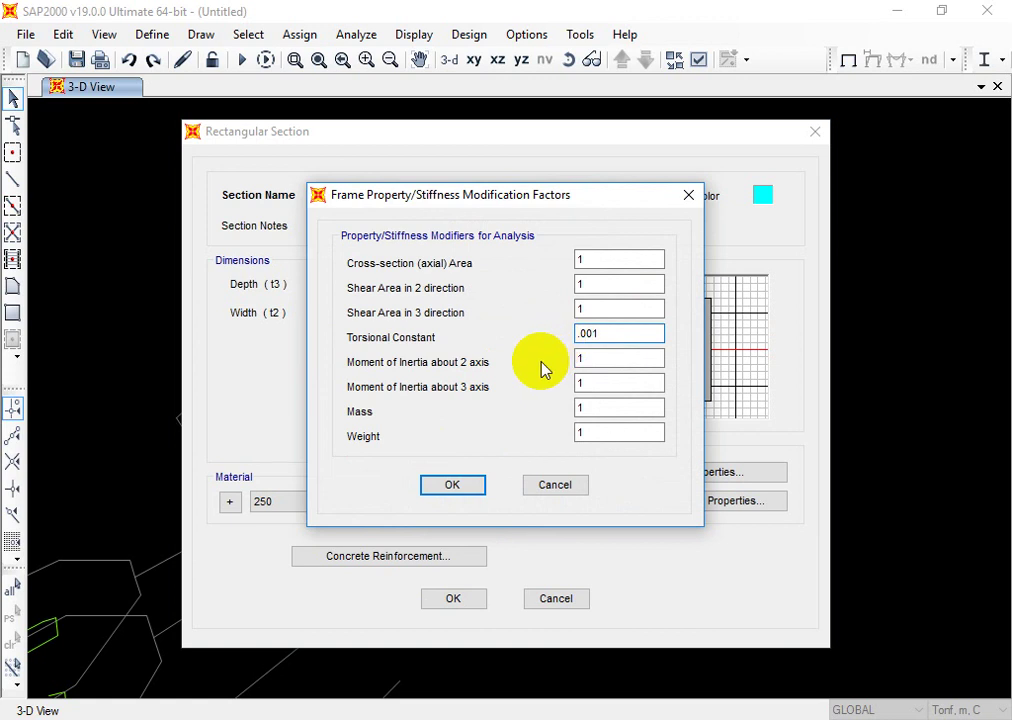
{"action": "left_click", "coordinate": [455, 486]}
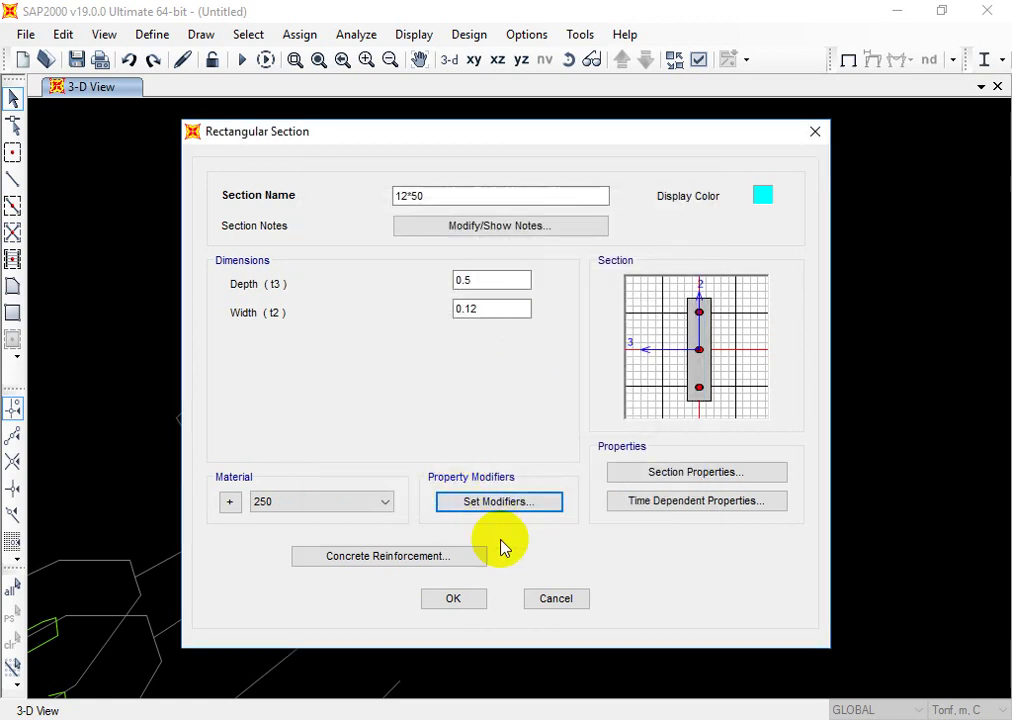
{"action": "left_click", "coordinate": [455, 600]}
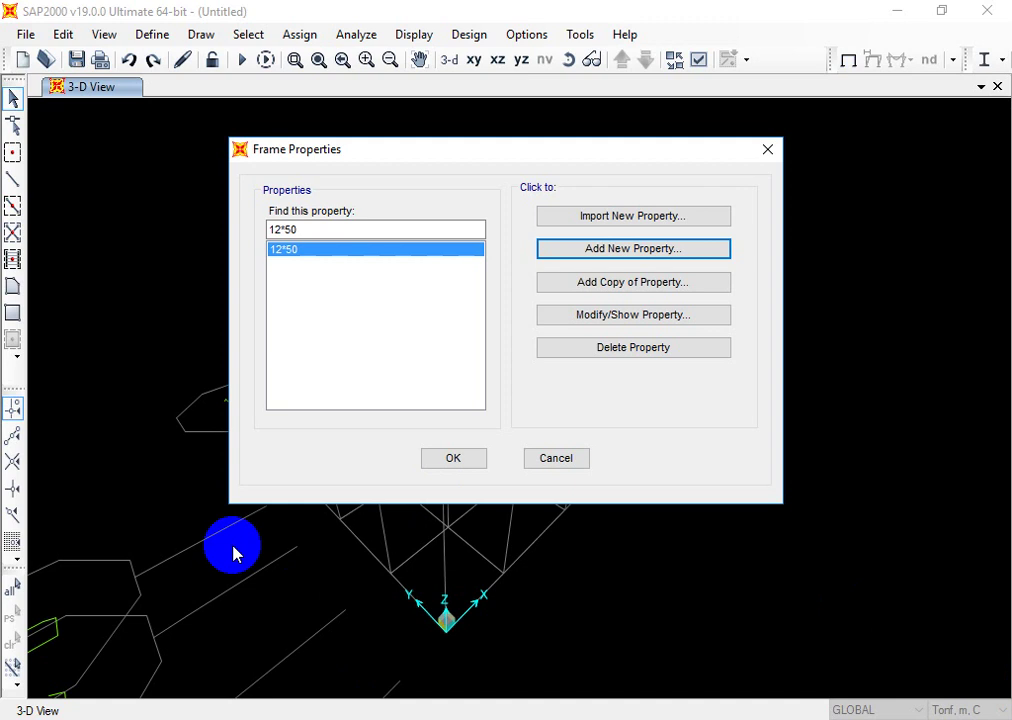
Step: Add a second rectangular concrete section with the default name, 0.6 m deep and 0.25 m wide, and accept the frame properties
{"action": "left_click", "coordinate": [603, 260]}
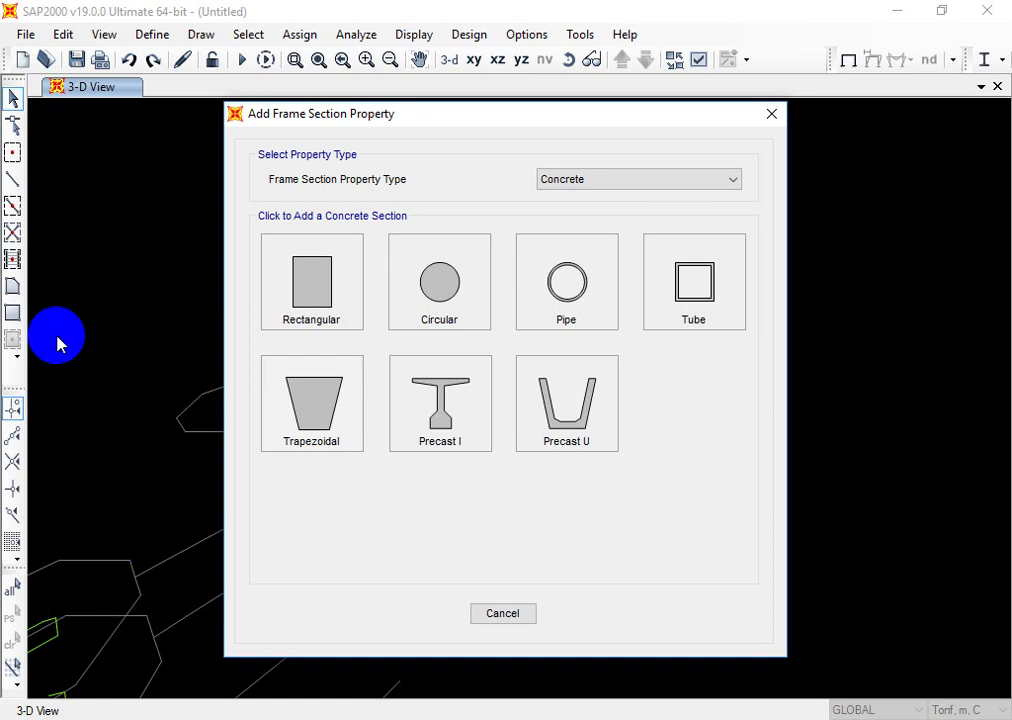
{"action": "left_click", "coordinate": [336, 283]}
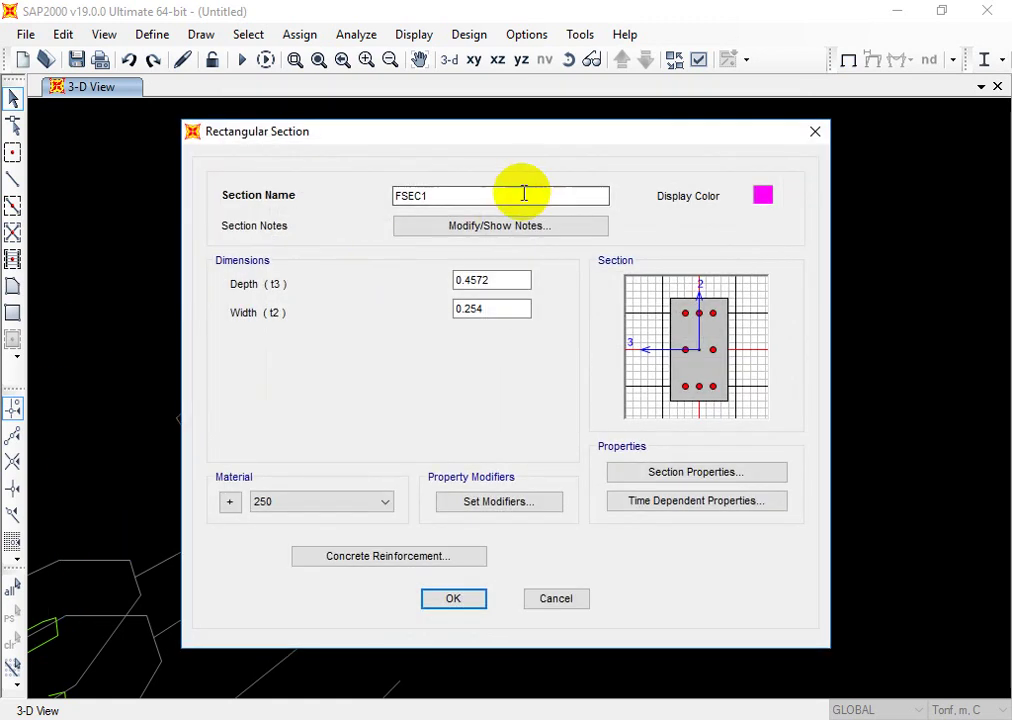
{"action": "left_click_drag", "start_coordinate": [522, 192], "coordinate": [287, 207]}
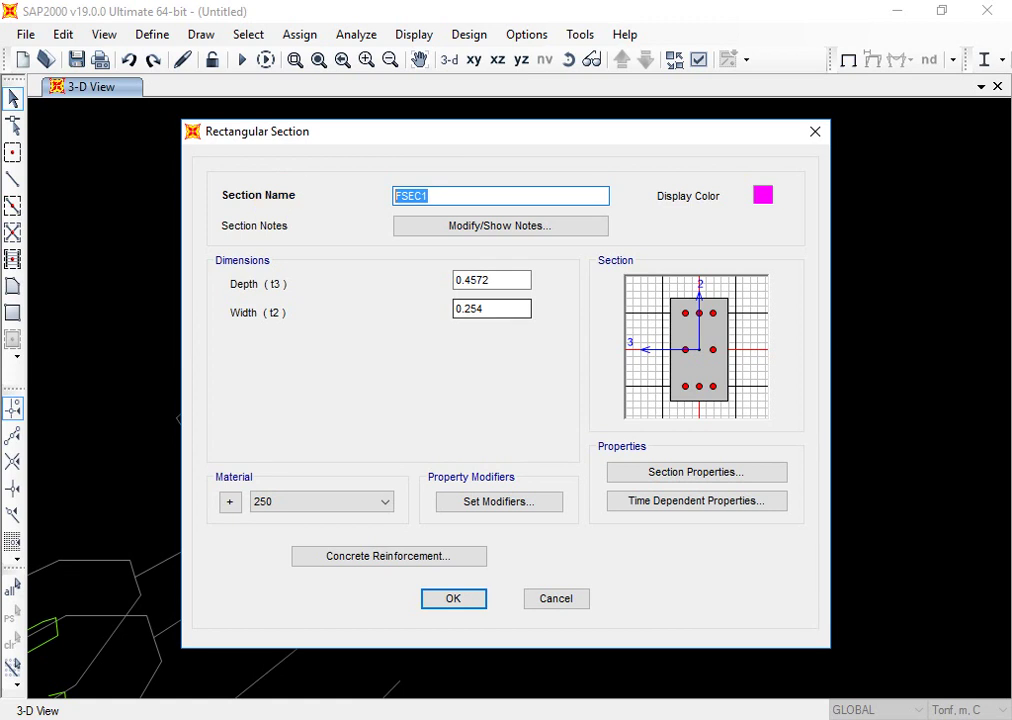
{"action": "left_click", "coordinate": [517, 280]}
{"action": "type", "text": "0.6"}
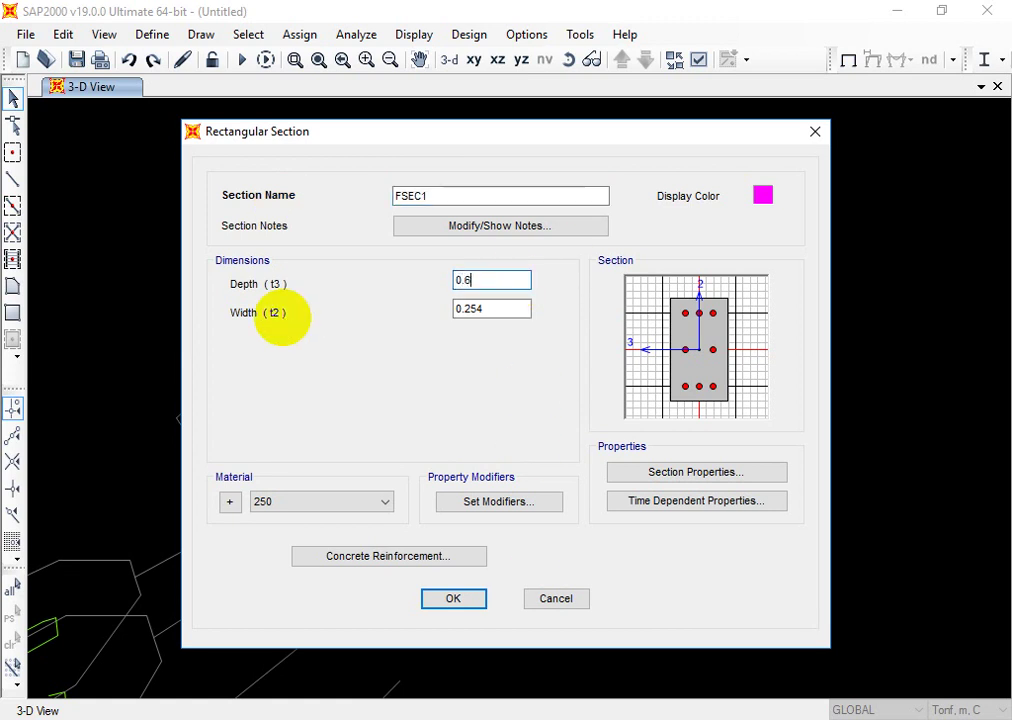
{"action": "left_click", "coordinate": [502, 311]}
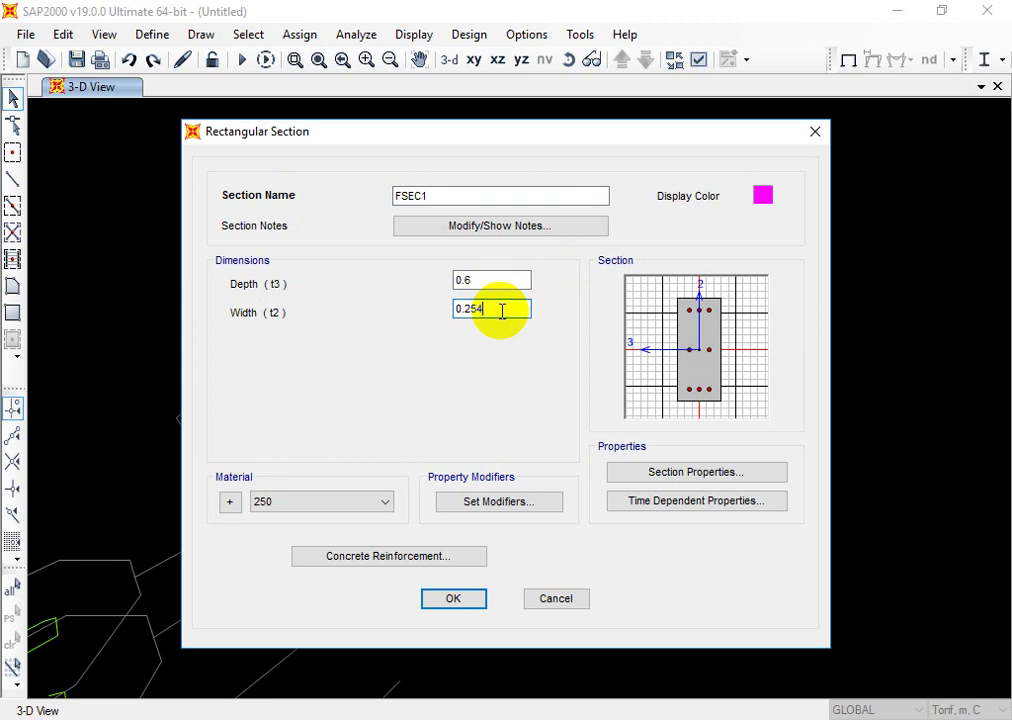
{"action": "key", "text": "BackSpace"}
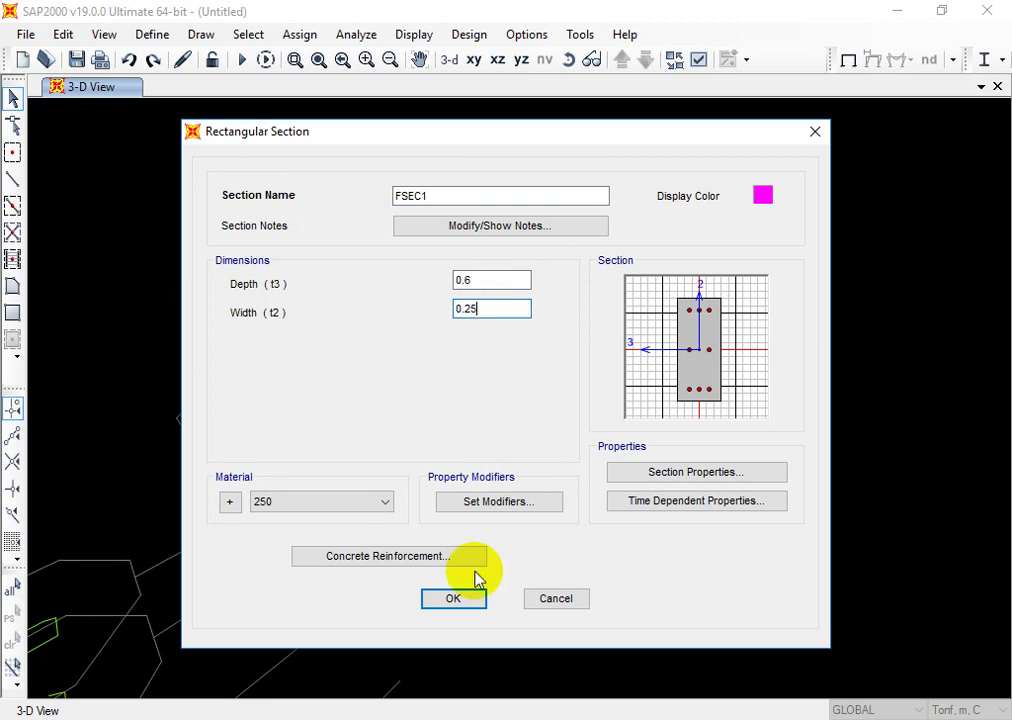
{"action": "left_click", "coordinate": [458, 596]}
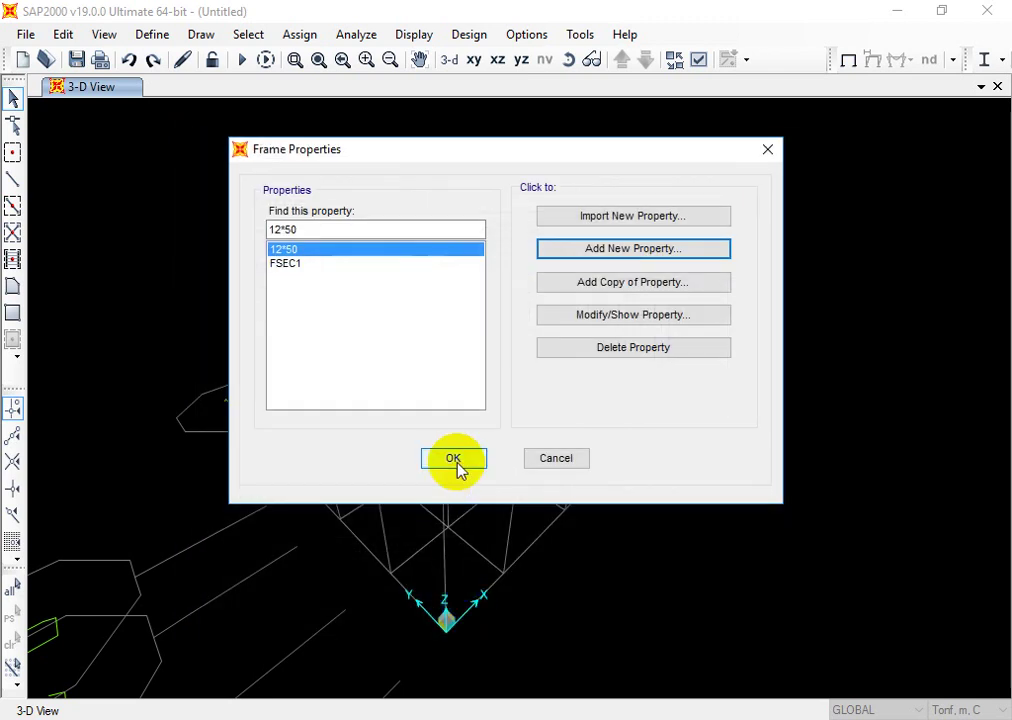
{"action": "left_click", "coordinate": [456, 464]}
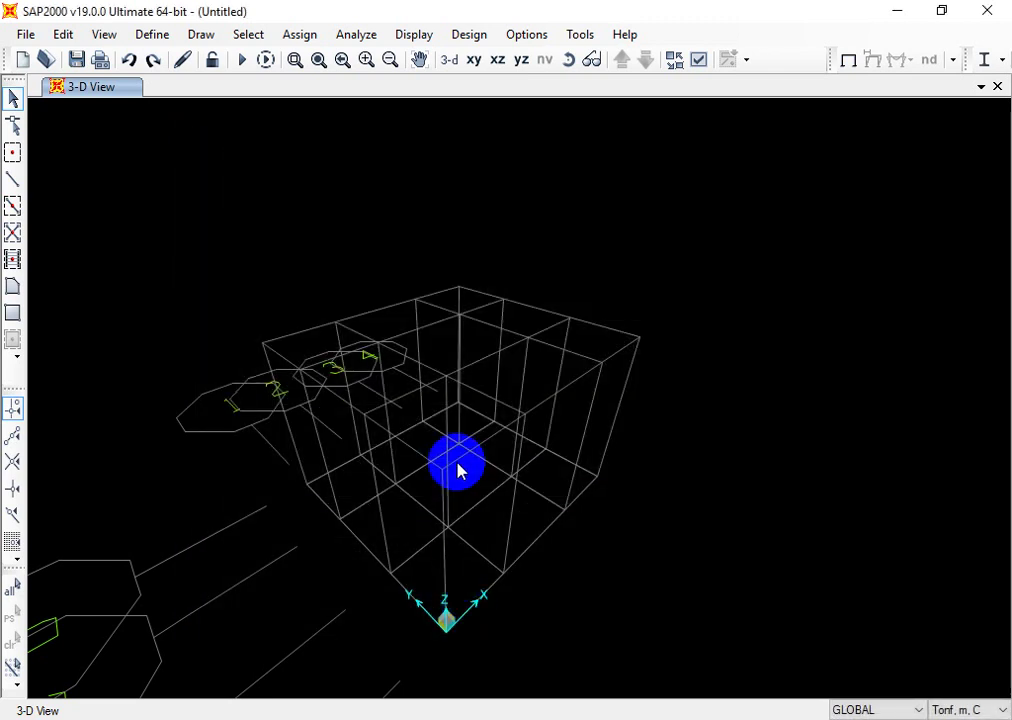
Step: Add a load pattern named LIVE with type Live and accept the load patterns
{"action": "left_click", "coordinate": [155, 33]}
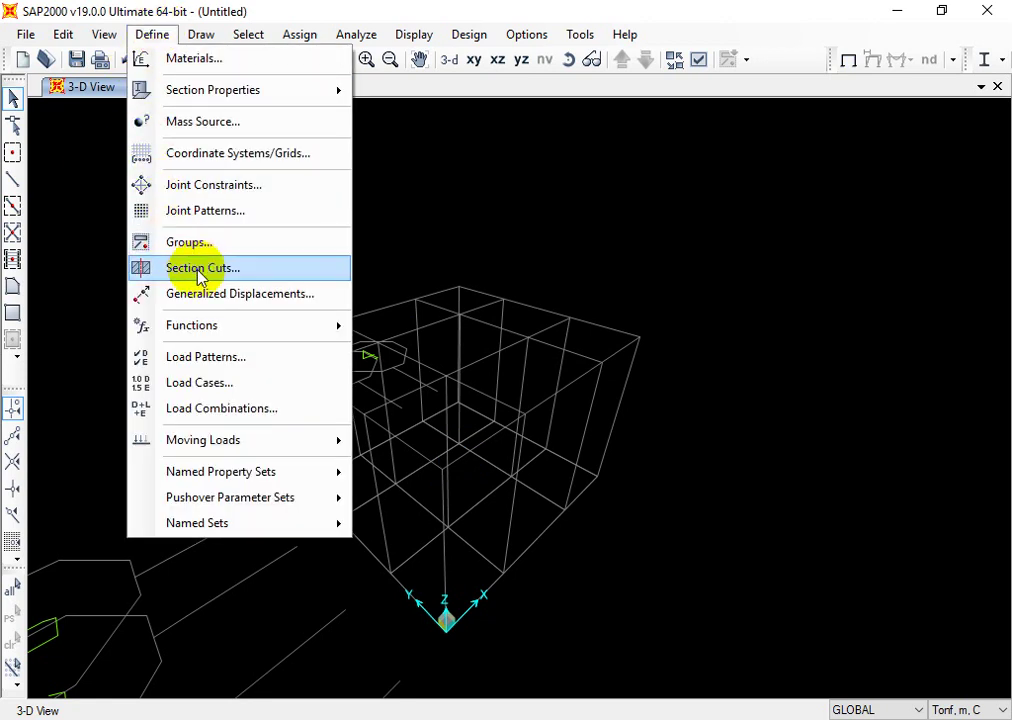
{"action": "left_click", "coordinate": [239, 364]}
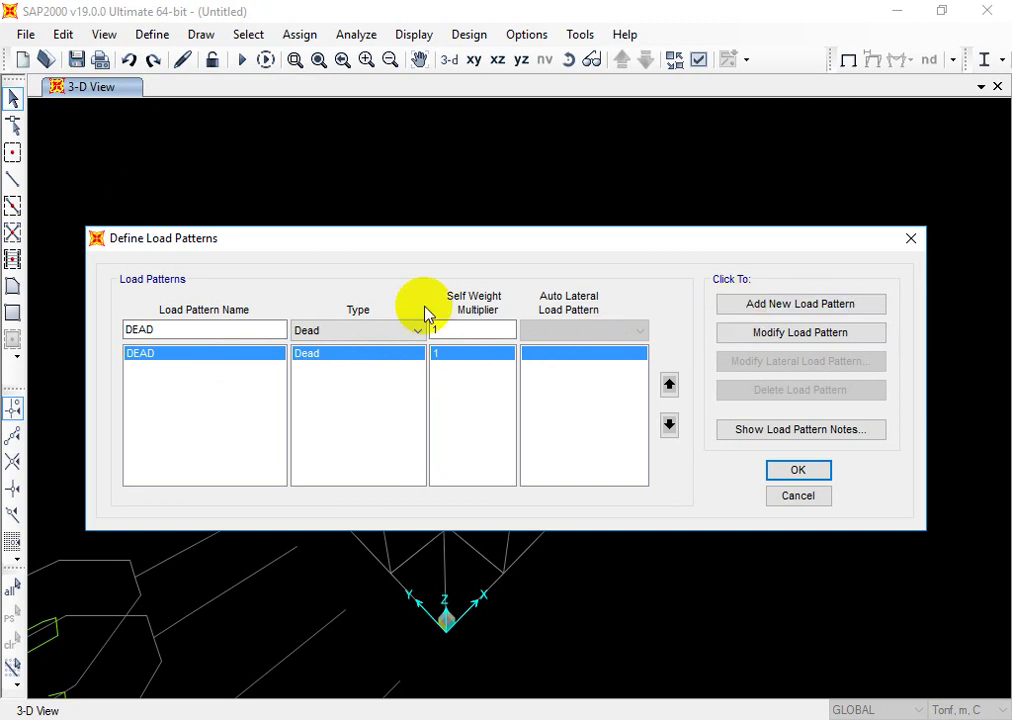
{"action": "left_click_drag", "start_coordinate": [203, 333], "coordinate": [11, 334]}
{"action": "type", "text": "L"}
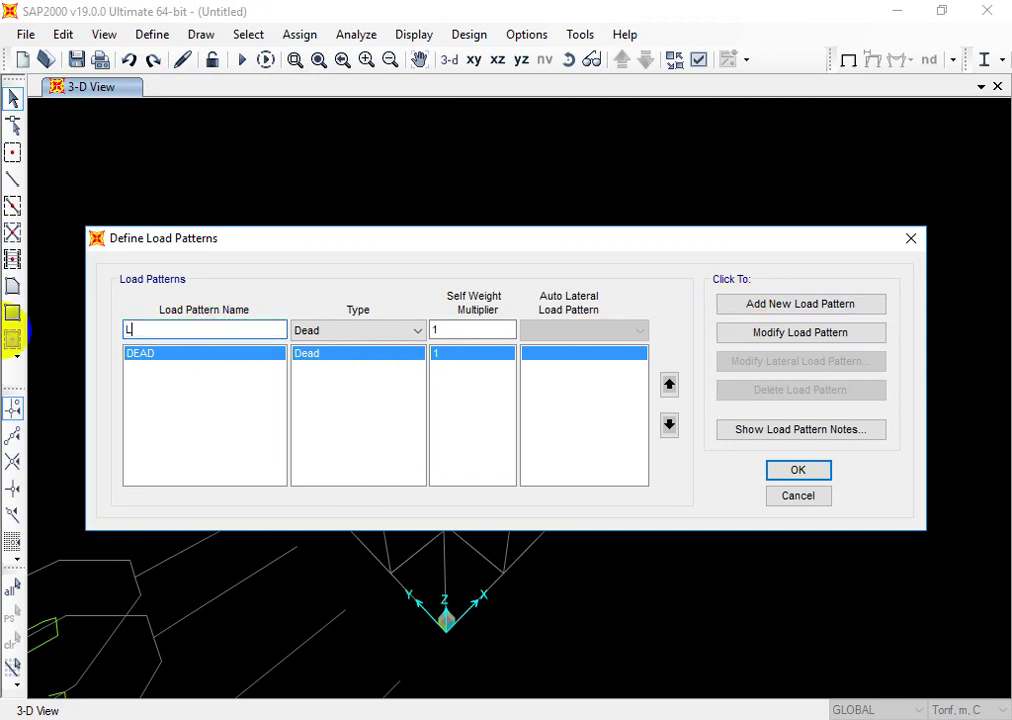
{"action": "type", "text": "IVW"}
{"action": "key", "text": "BackSpace"}
{"action": "type", "text": "E"}
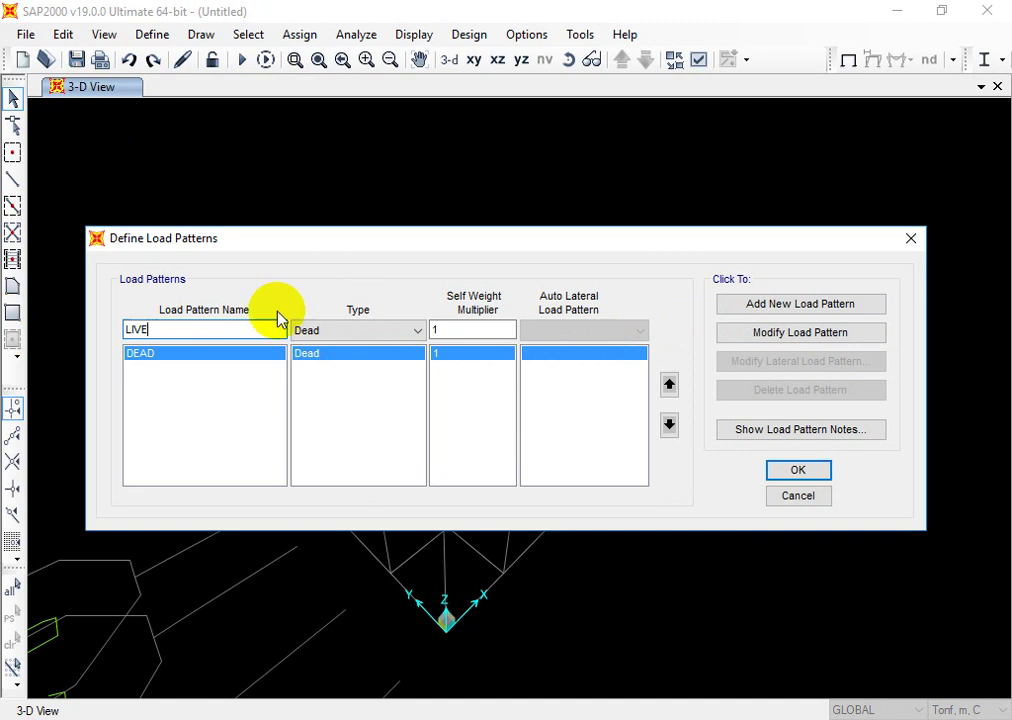
{"action": "left_click", "coordinate": [358, 332]}
{"action": "left_click", "coordinate": [330, 365]}
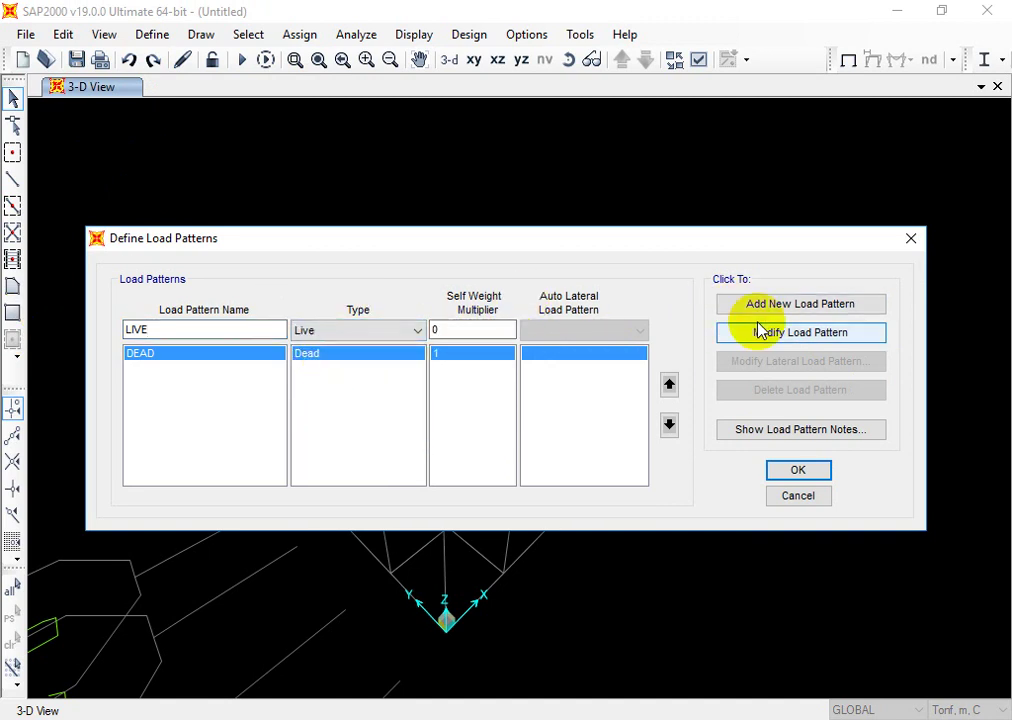
{"action": "left_click", "coordinate": [786, 306]}
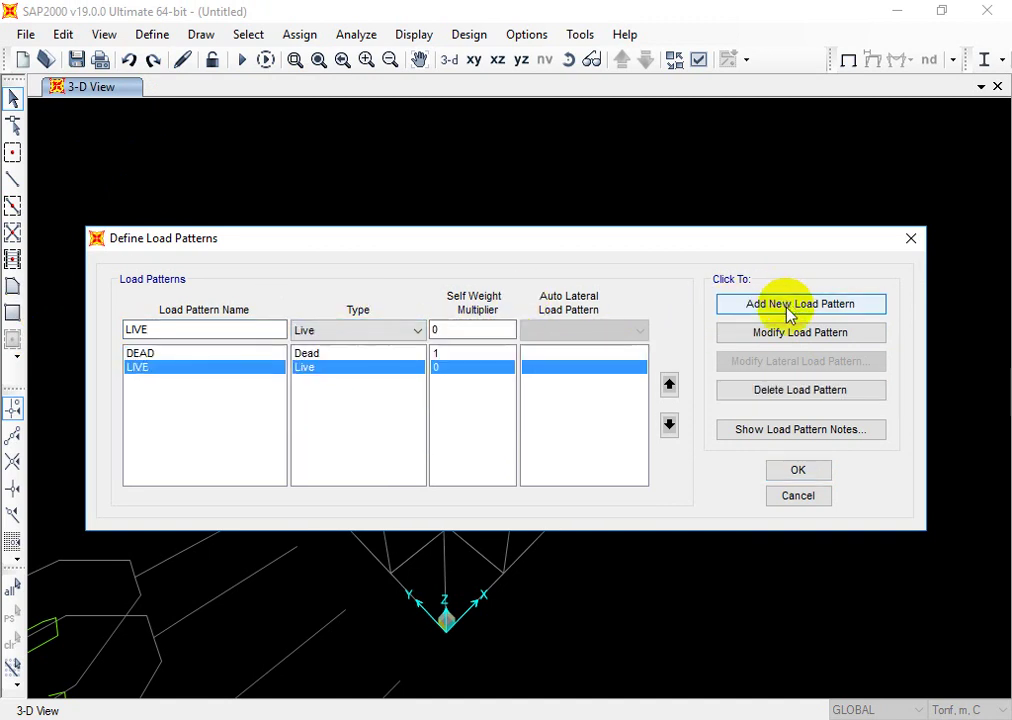
{"action": "left_click", "coordinate": [798, 470]}
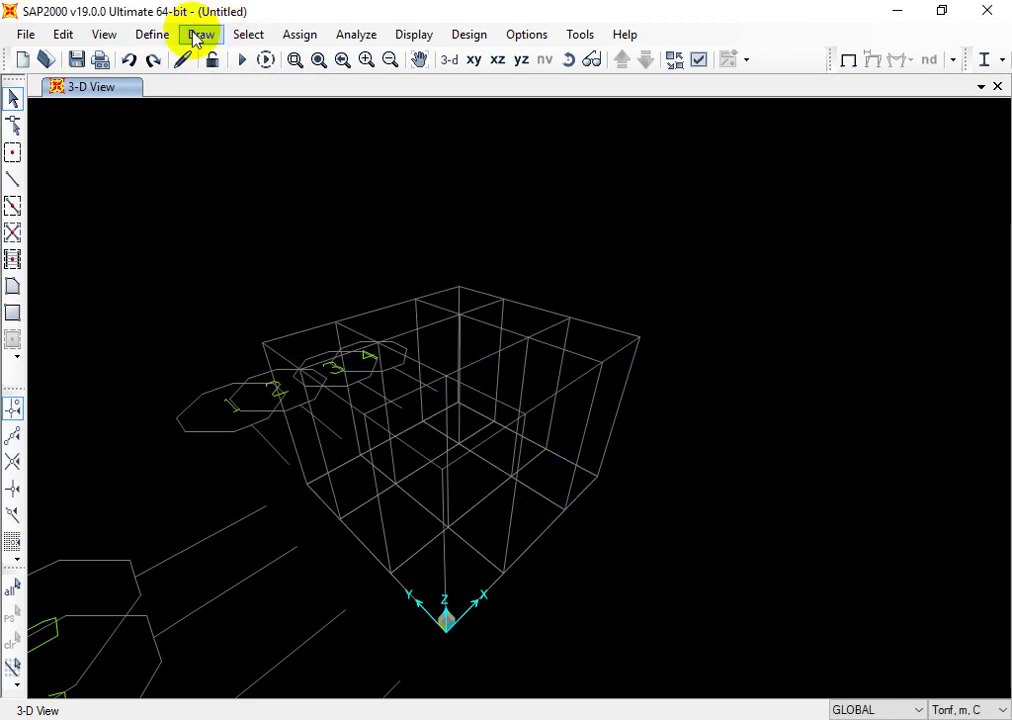
Step: Create a new load combination and name it WORKING
{"action": "left_click", "coordinate": [151, 35]}
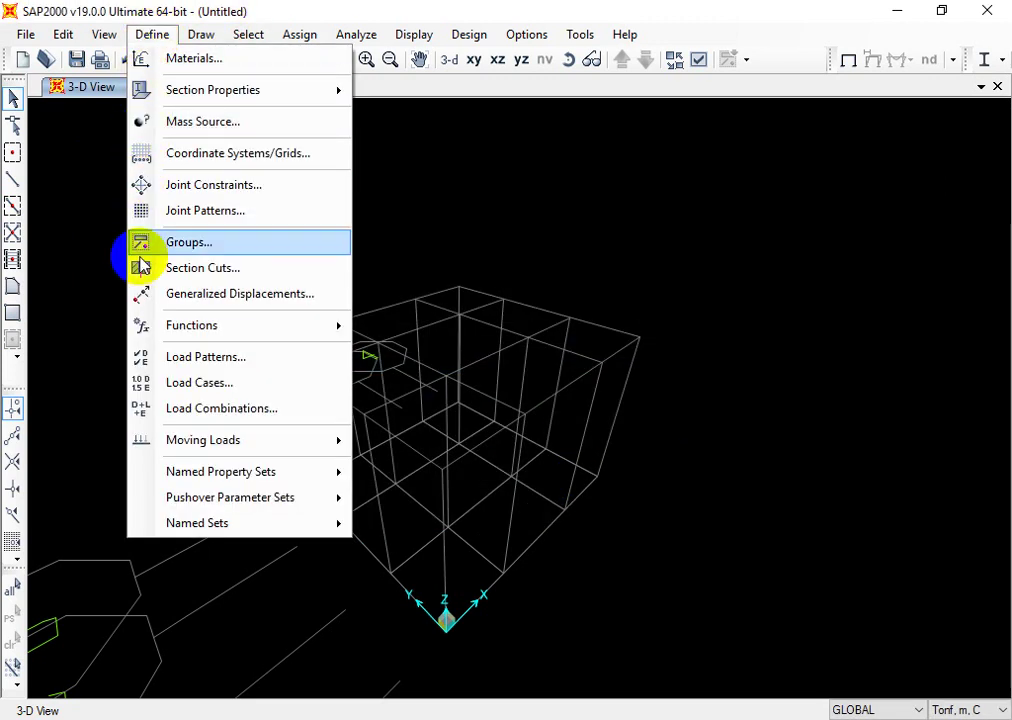
{"action": "left_click", "coordinate": [192, 411]}
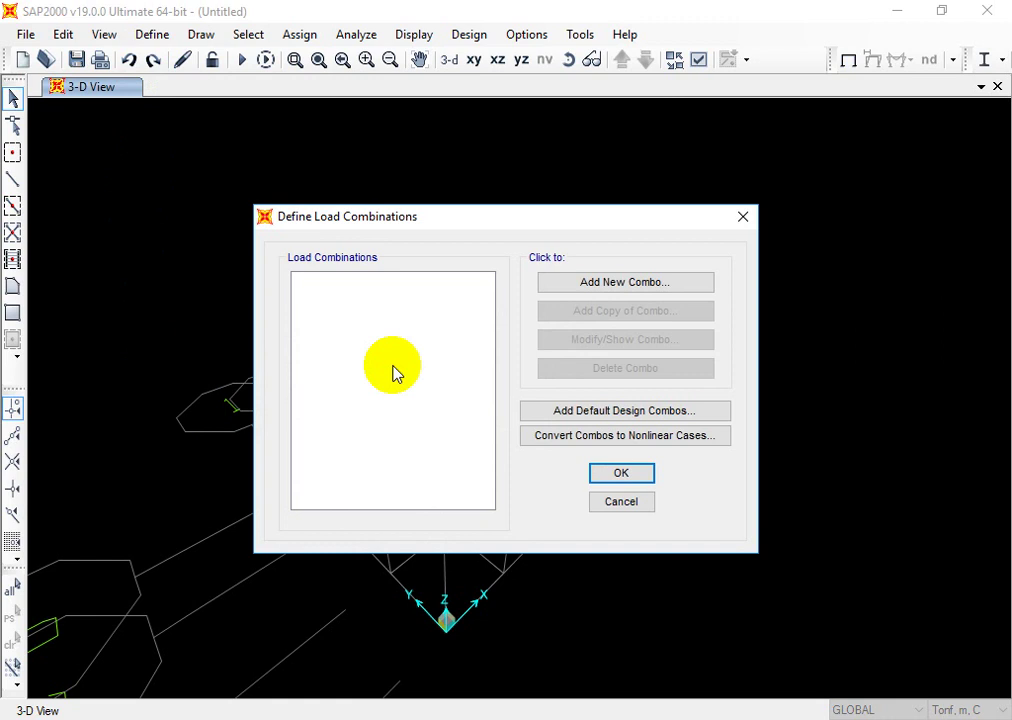
{"action": "left_click", "coordinate": [625, 284]}
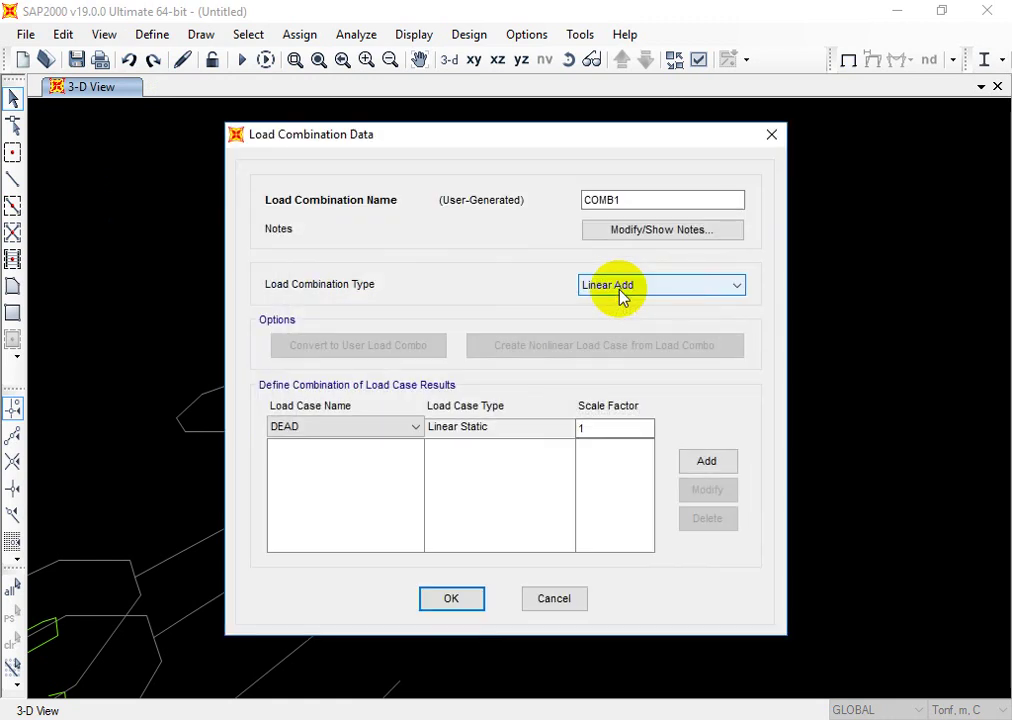
{"action": "double_click", "coordinate": [643, 192]}
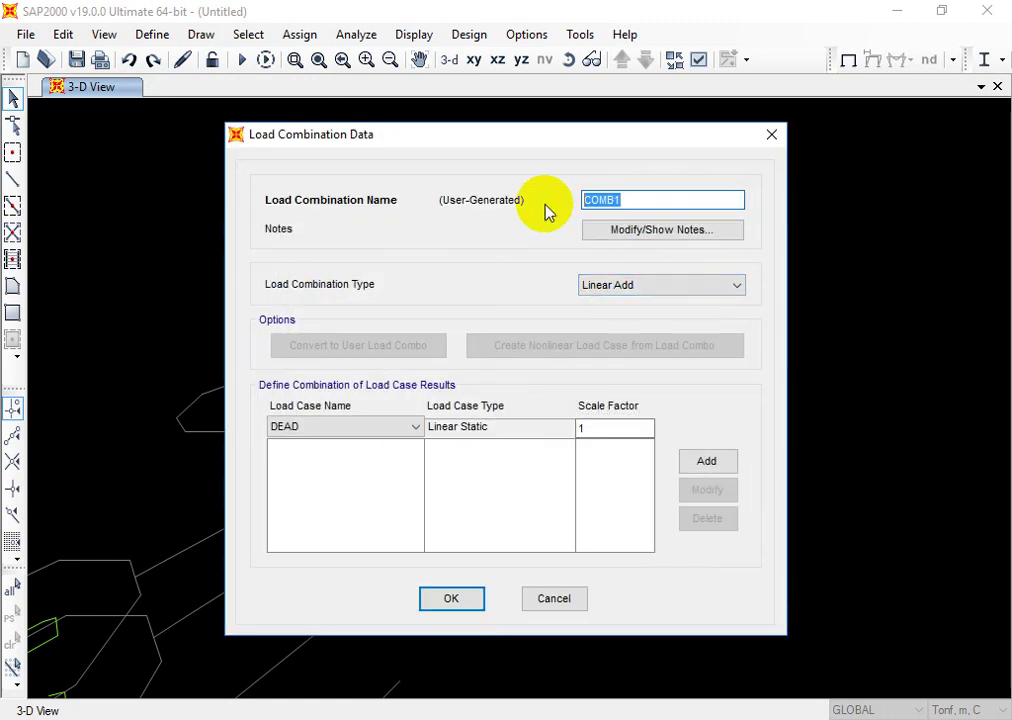
{"action": "type", "text": "WORK"}
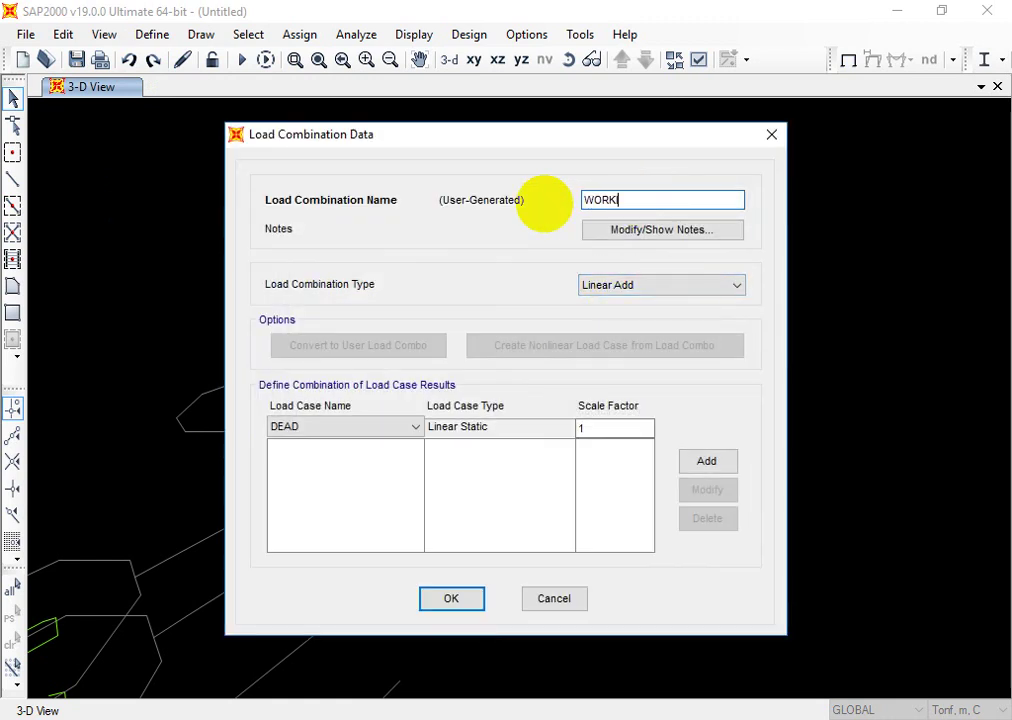
{"action": "type", "text": "ING"}
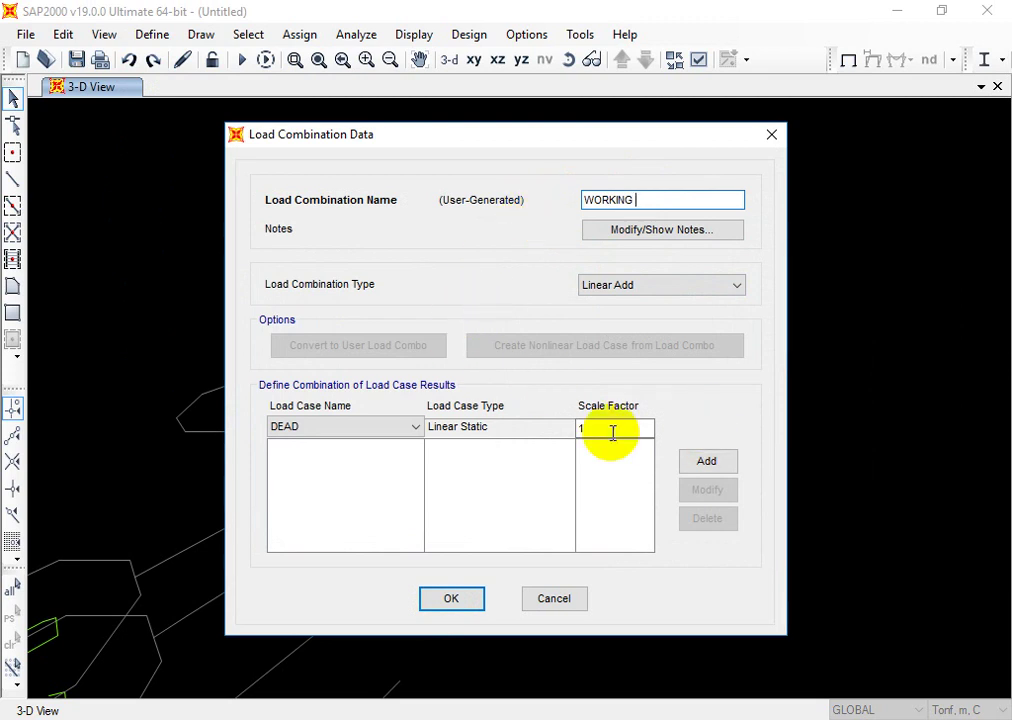
Step: Include the DEAD and LIVE load cases in the WORKING combination with scale factor 1 and accept it
{"action": "left_click", "coordinate": [726, 466]}
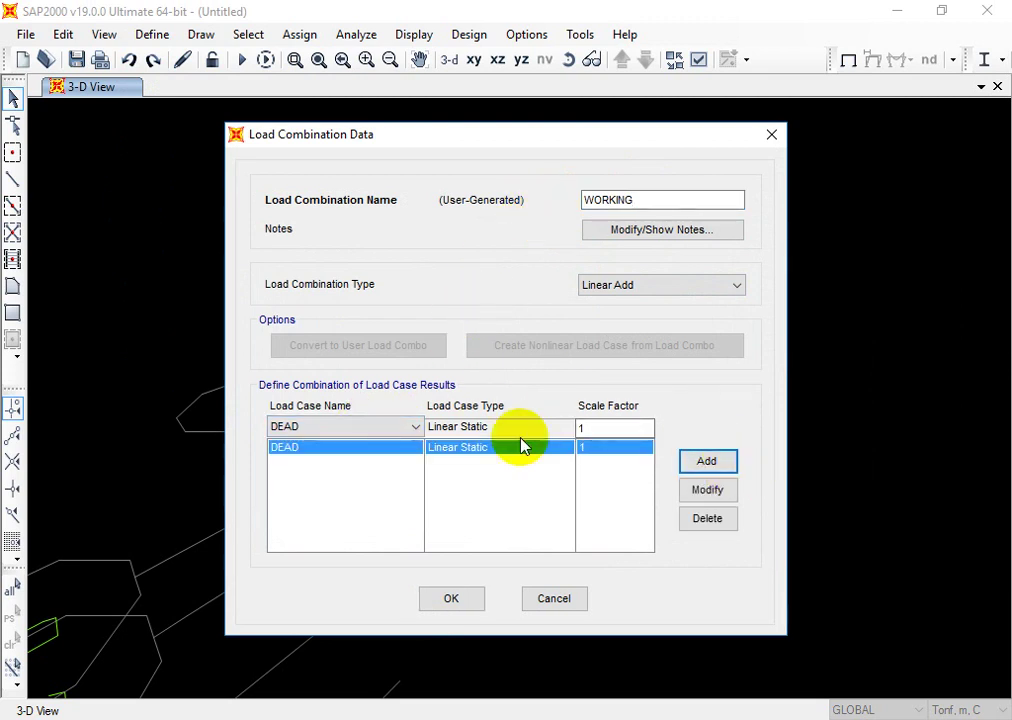
{"action": "left_click", "coordinate": [312, 430]}
{"action": "left_click", "coordinate": [314, 461]}
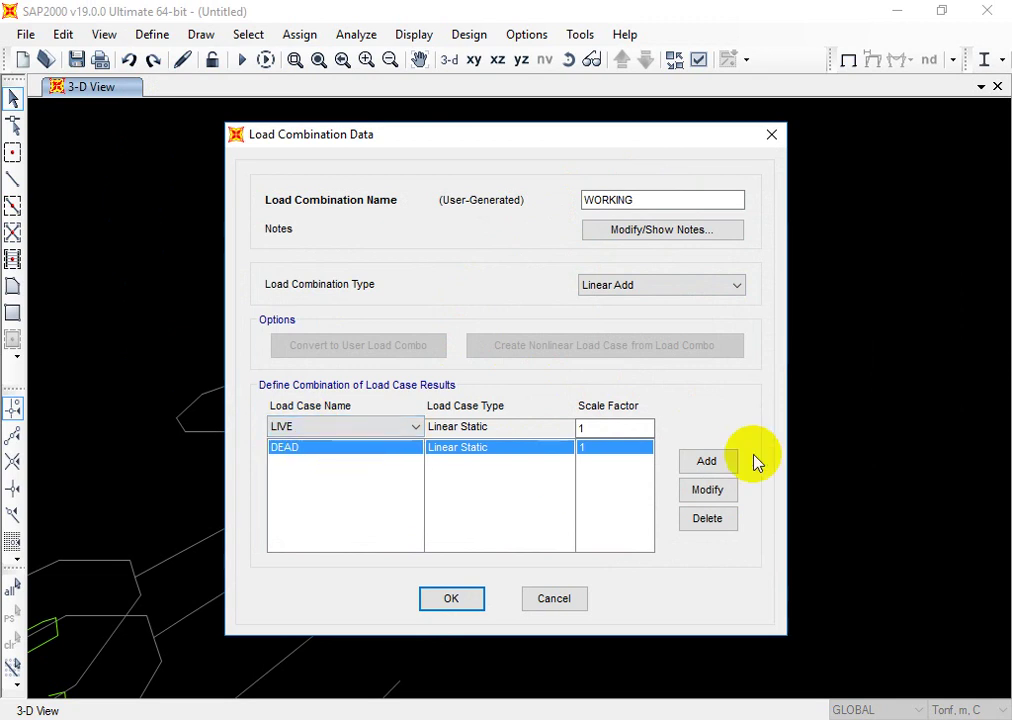
{"action": "left_click", "coordinate": [707, 461]}
{"action": "left_click", "coordinate": [461, 600]}
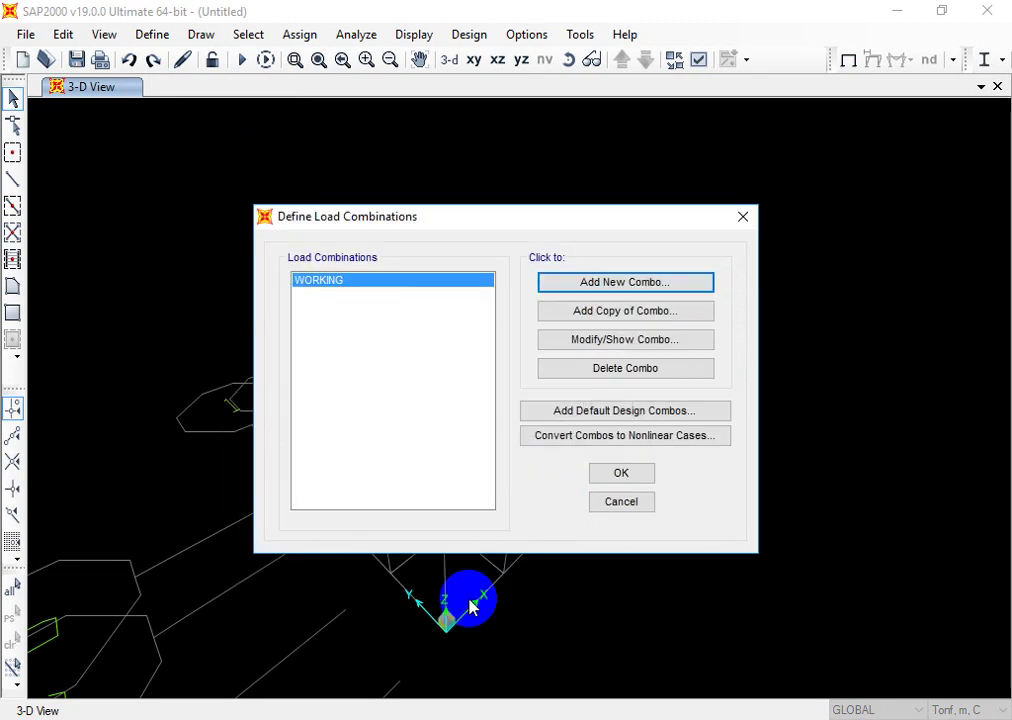
Step: Create a load combination named ULT and include the DEAD load case with scale factor 1.4
{"action": "left_click", "coordinate": [614, 286]}
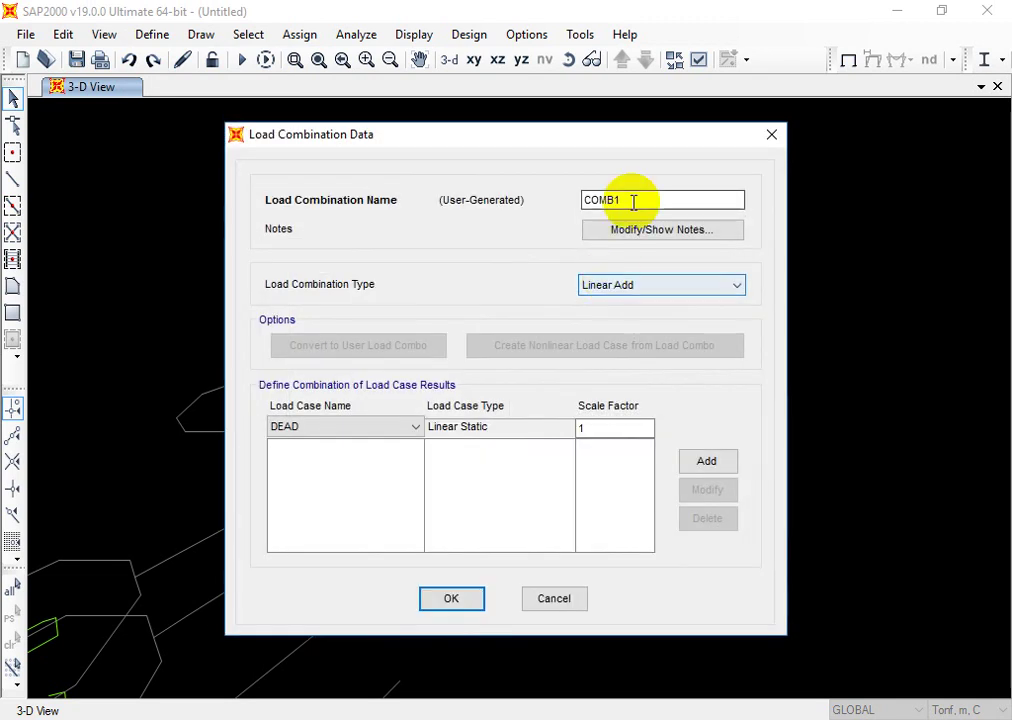
{"action": "double_click", "coordinate": [633, 201]}
{"action": "type", "text": "ULT"}
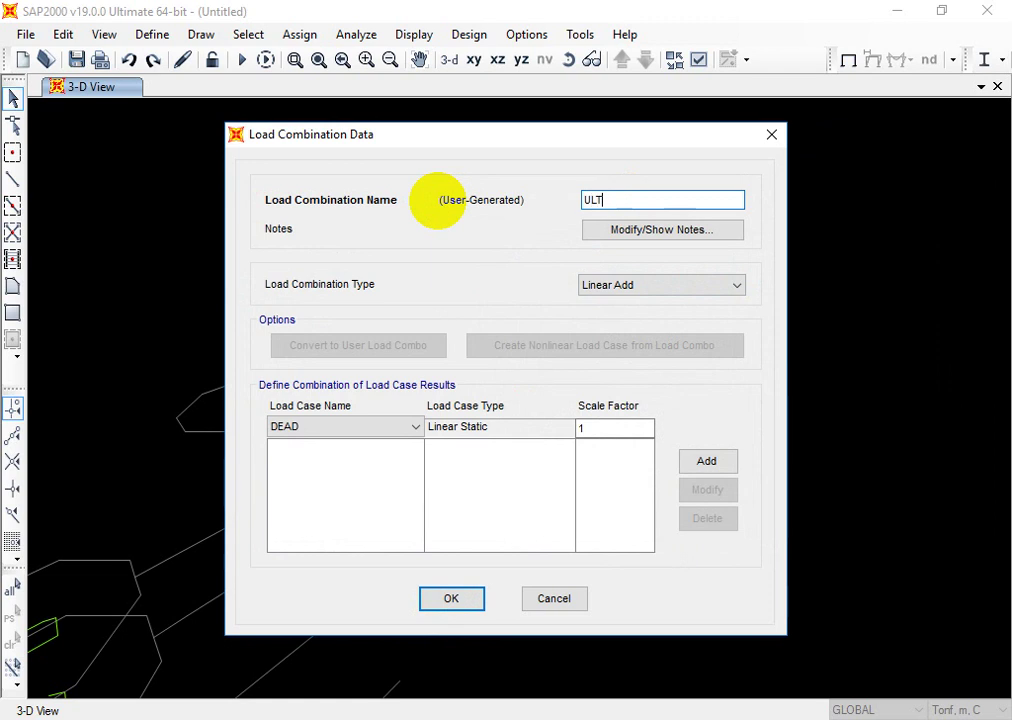
{"action": "double_click", "coordinate": [639, 427]}
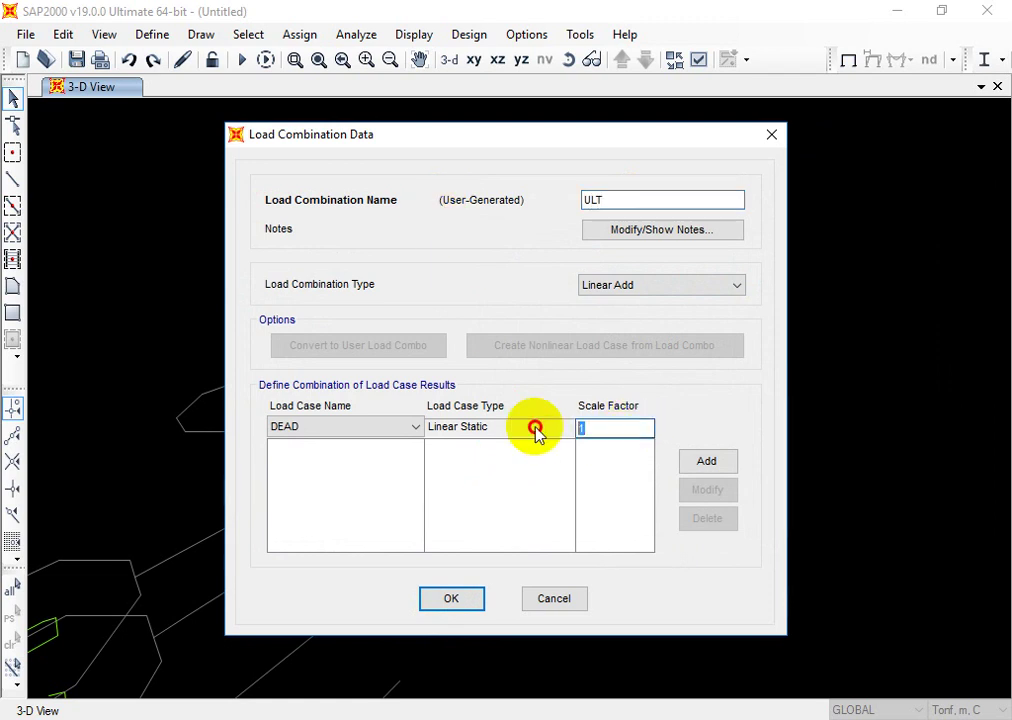
{"action": "type", "text": "1.4"}
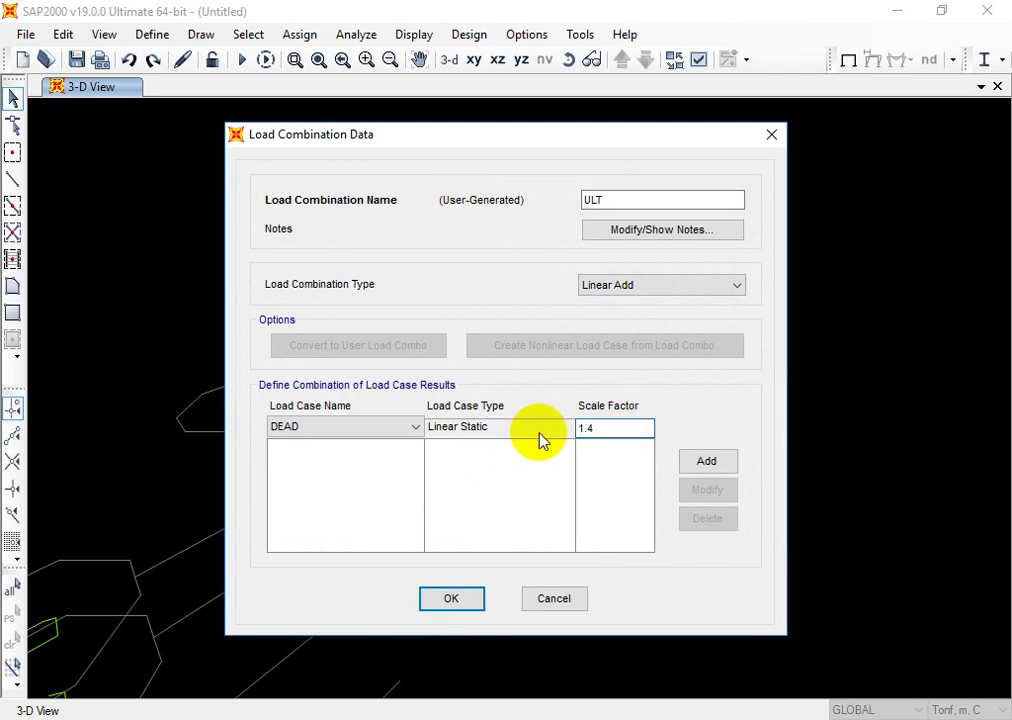
{"action": "left_click", "coordinate": [718, 468]}
Step: Include the LIVE load case in the ULT combination with scale factor 1.6 and accept the load combinations
{"action": "left_click", "coordinate": [408, 428]}
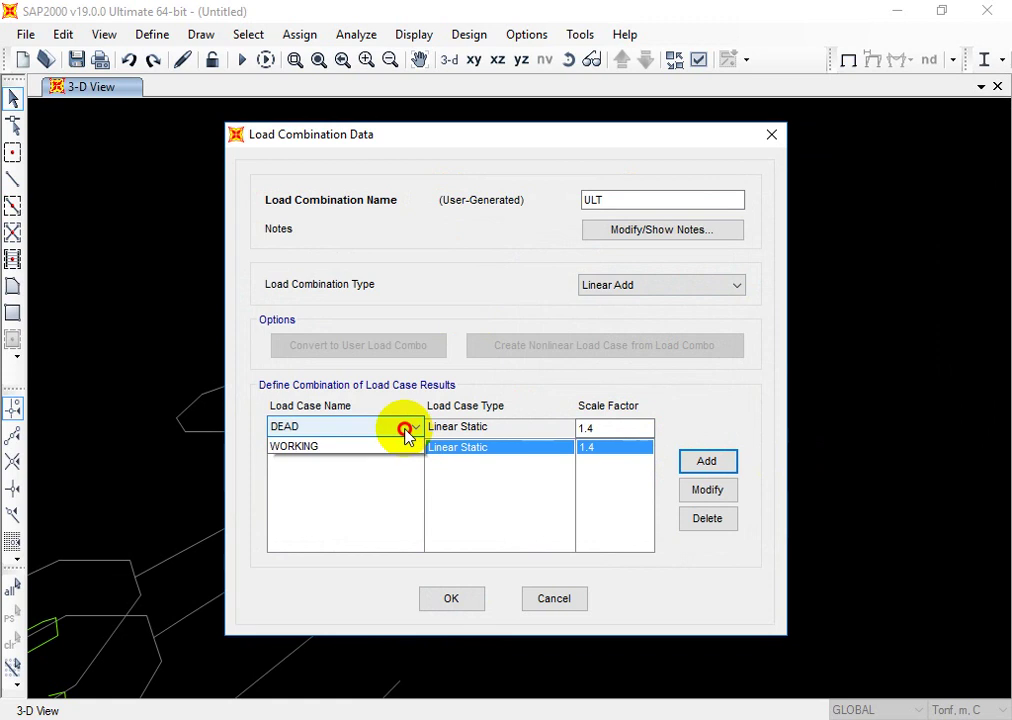
{"action": "left_click", "coordinate": [369, 460]}
{"action": "double_click", "coordinate": [605, 427]}
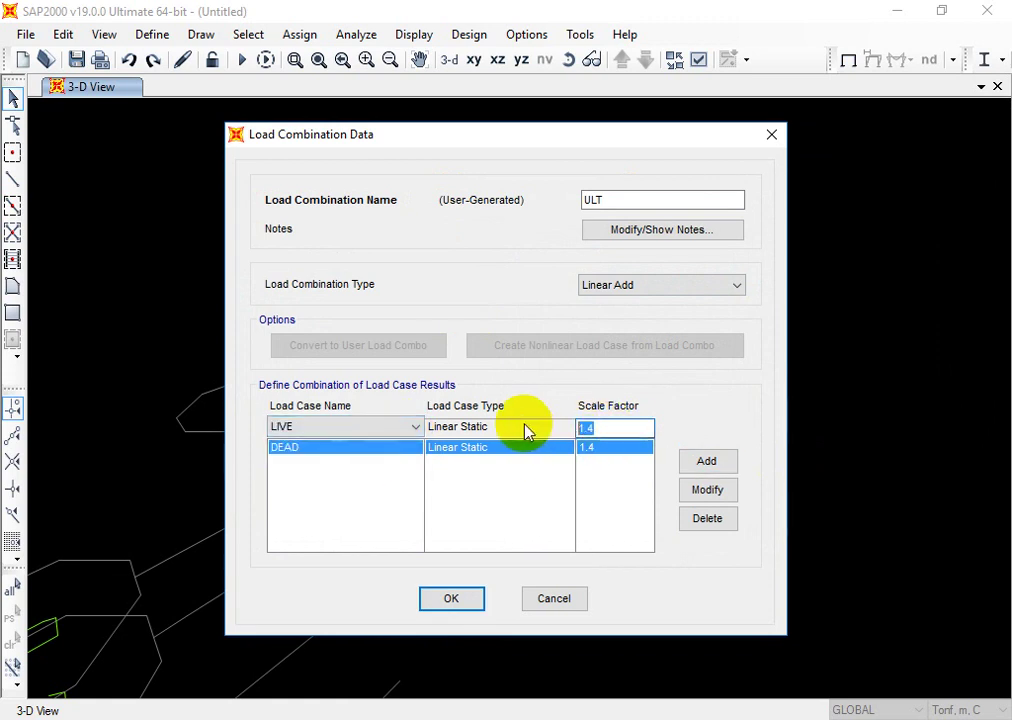
{"action": "type", "text": "1.6"}
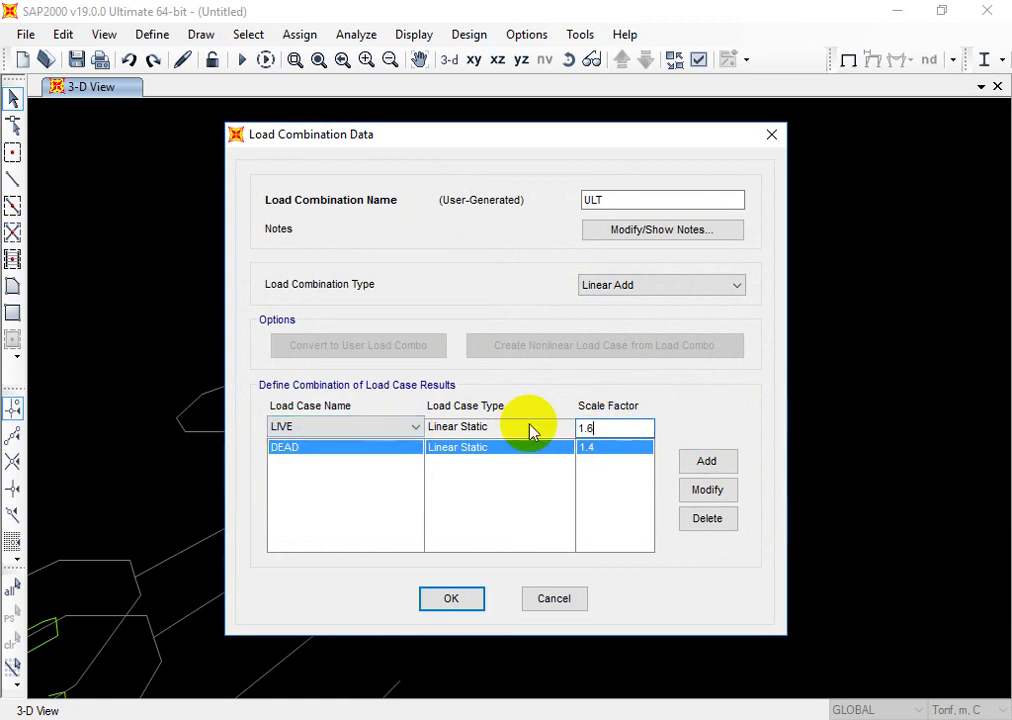
{"action": "left_click", "coordinate": [725, 467]}
{"action": "left_click", "coordinate": [450, 600]}
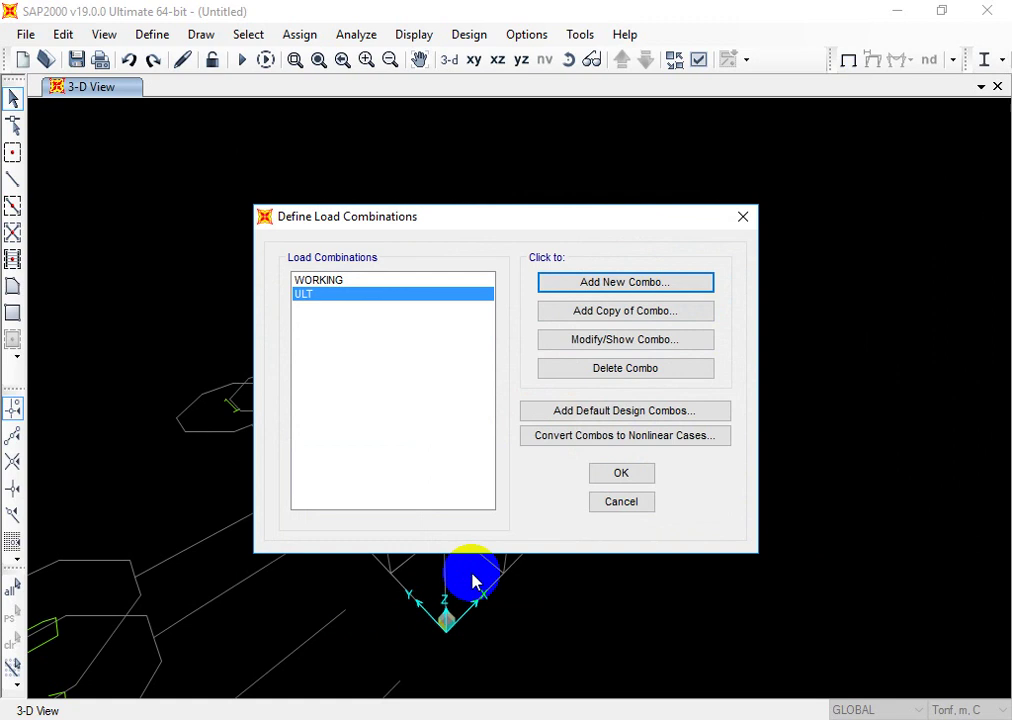
{"action": "left_click", "coordinate": [614, 471]}
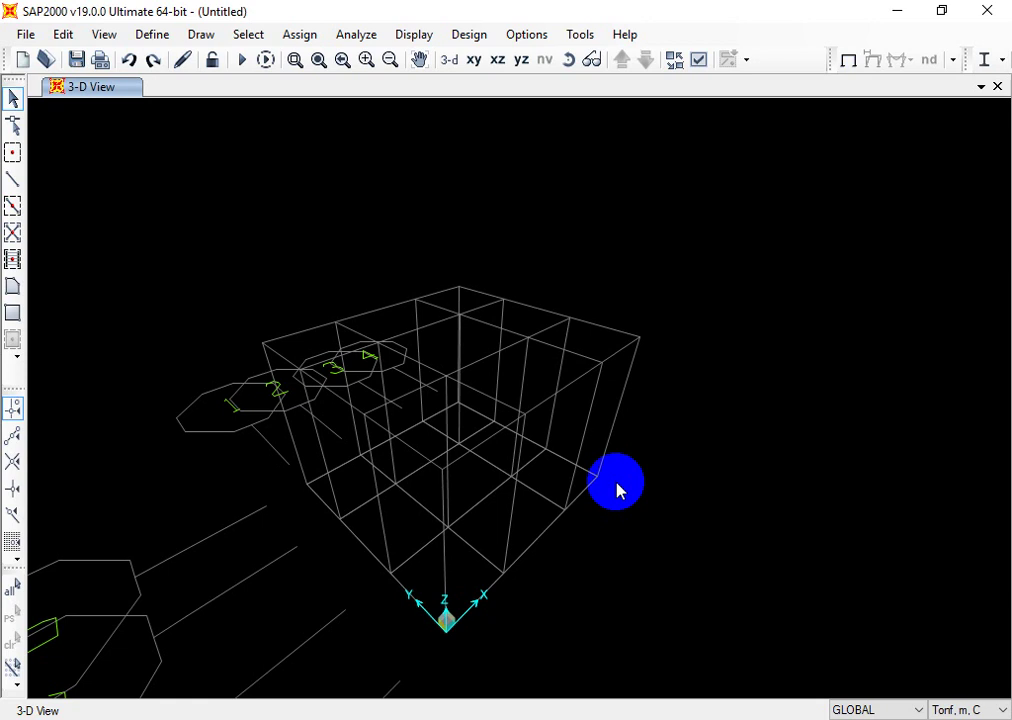
Step: Show the X-Y plan view, step up to the Z=3 level and return to Z=0
{"action": "left_click", "coordinate": [472, 60]}
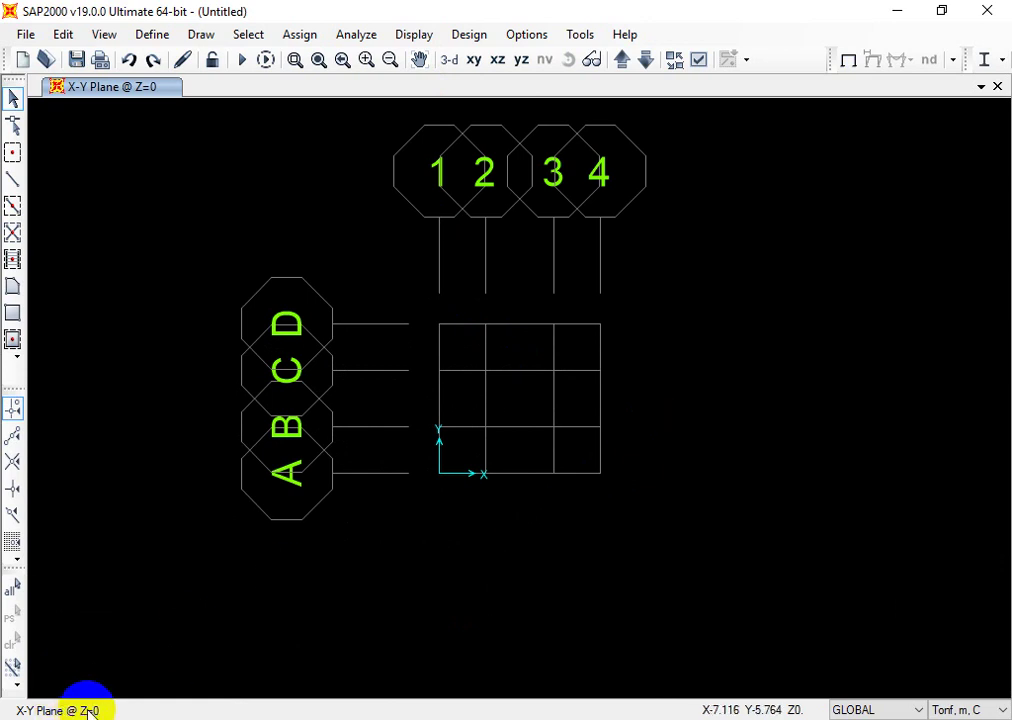
{"action": "left_click", "coordinate": [621, 59]}
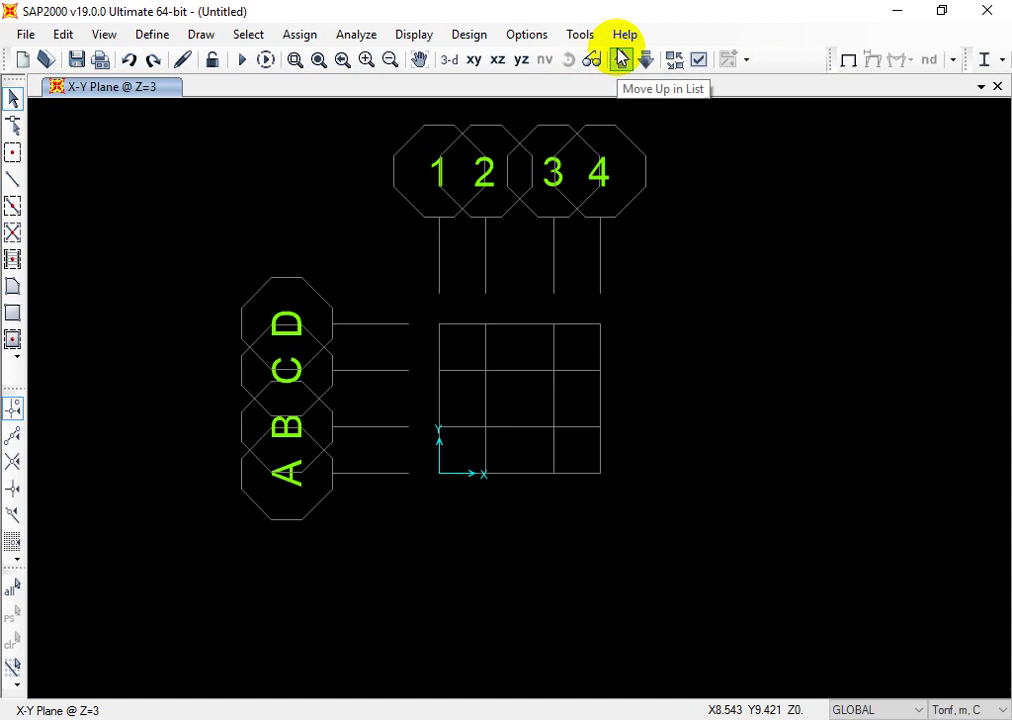
{"action": "left_click", "coordinate": [647, 60]}
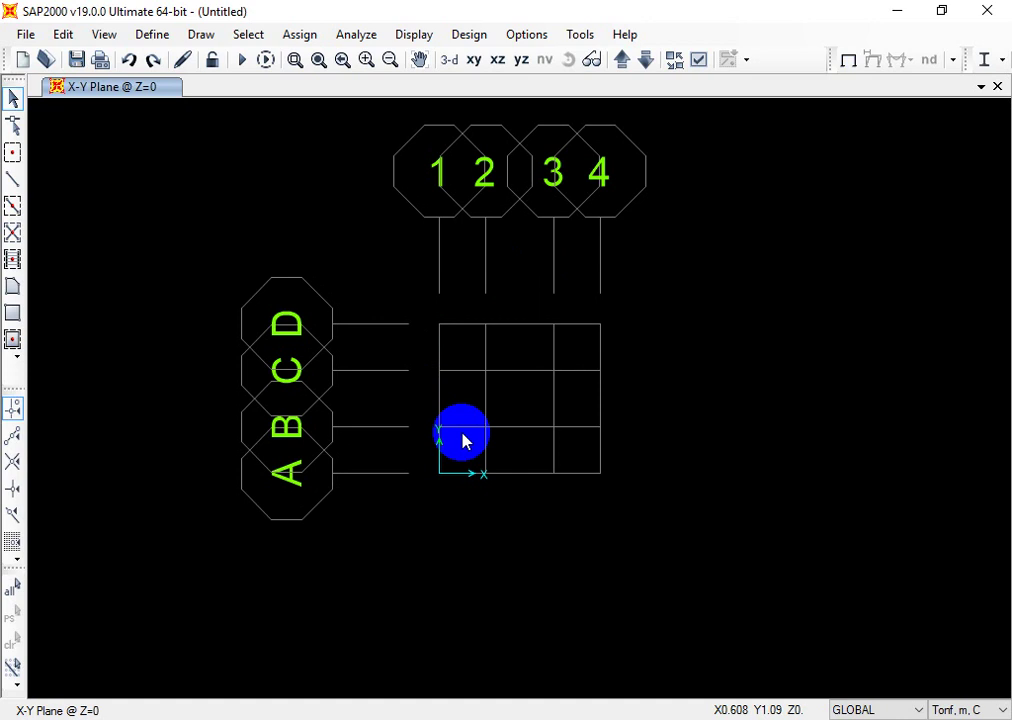
{"action": "left_click_drag", "start_coordinate": [463, 440], "coordinate": [578, 531]}
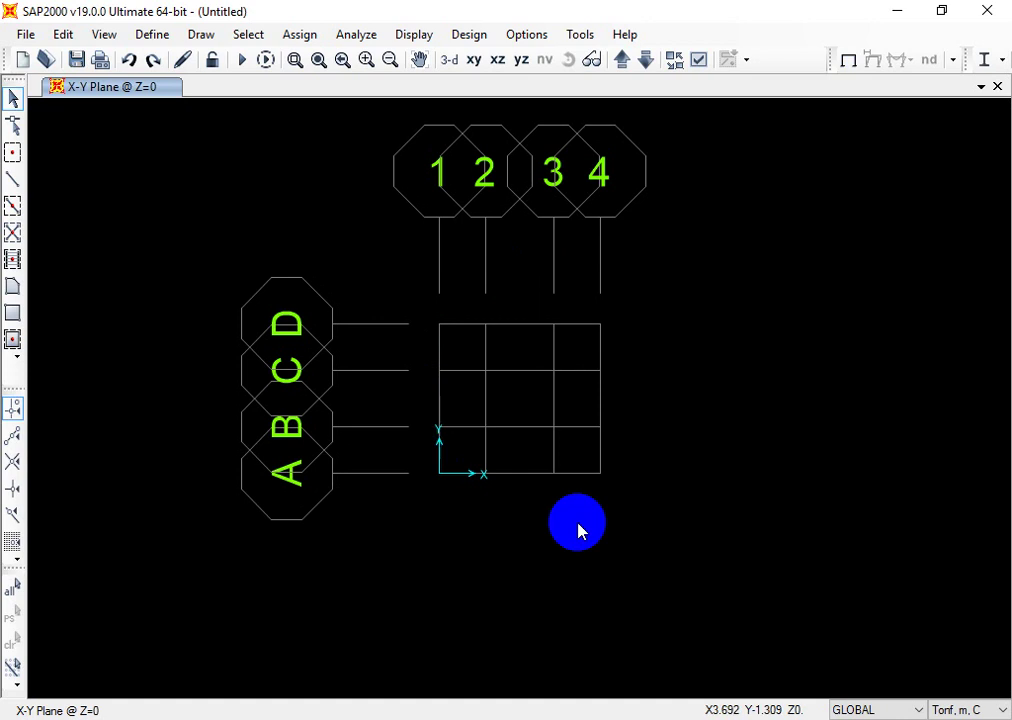
{"action": "left_click", "coordinate": [12, 340]}
{"action": "mouse_move", "coordinate": [282, 323]}
{"action": "left_mouse_down"}
{"action": "mouse_move", "coordinate": [480, 318]}
{"action": "mouse_move", "coordinate": [178, 226]}
{"action": "left_mouse_up"}
{"action": "left_click", "coordinate": [278, 257]}
{"action": "left_click", "coordinate": [276, 253]}
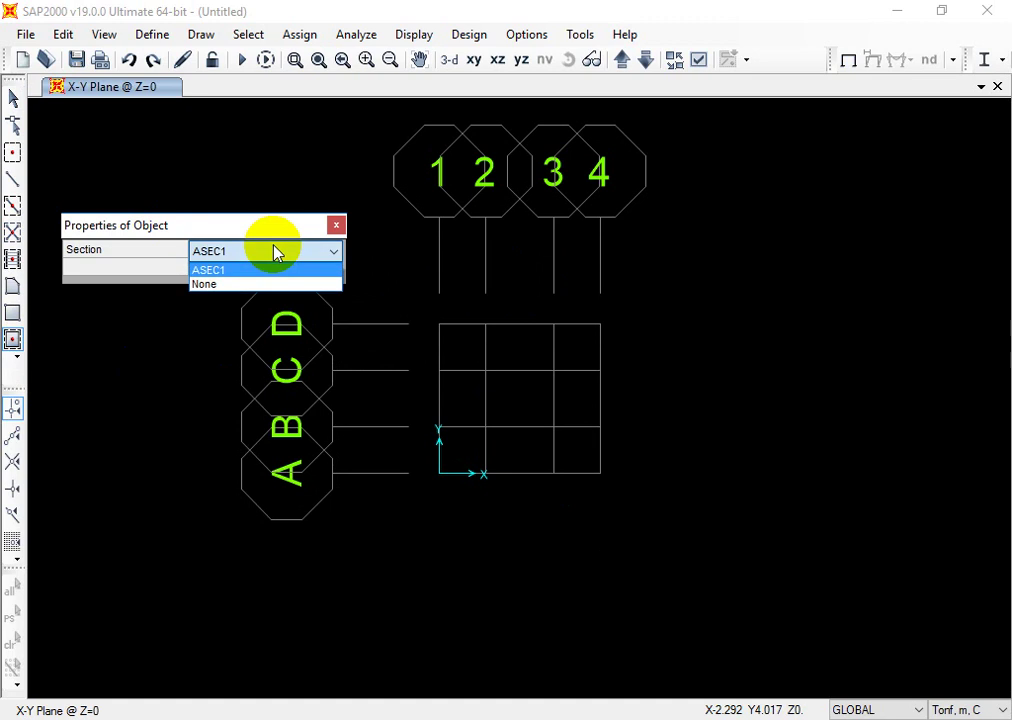
{"action": "left_click", "coordinate": [238, 270]}
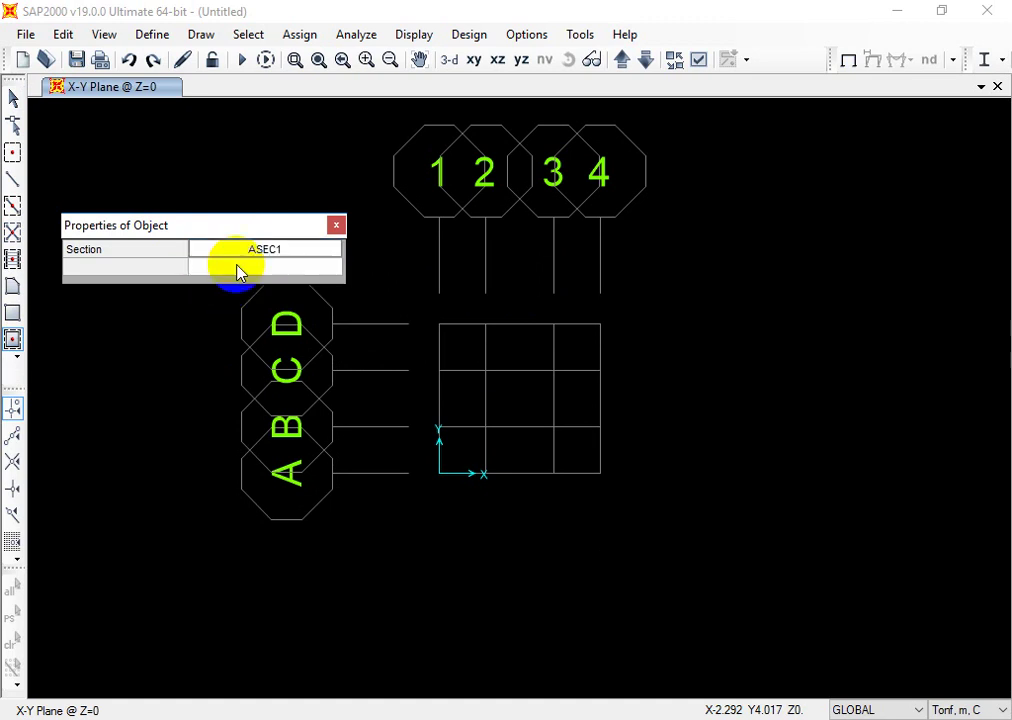
{"action": "left_click", "coordinate": [336, 226]}
Step: Add a new Shell area section and name it SLAB 18
{"action": "left_click", "coordinate": [152, 34]}
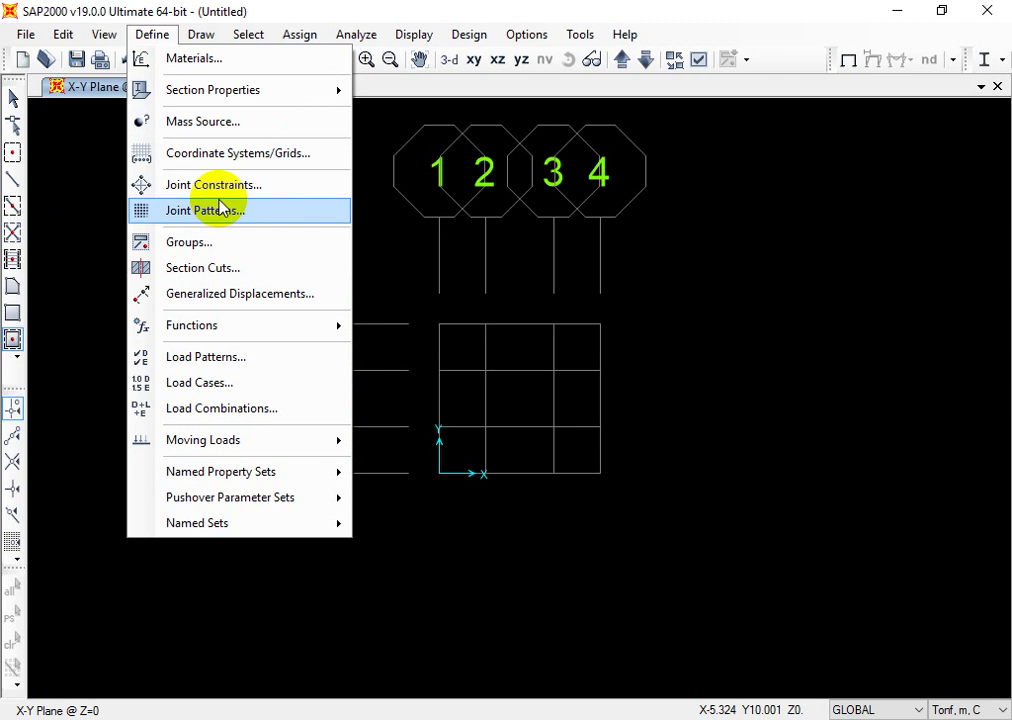
{"action": "mouse_move", "coordinate": [306, 104]}
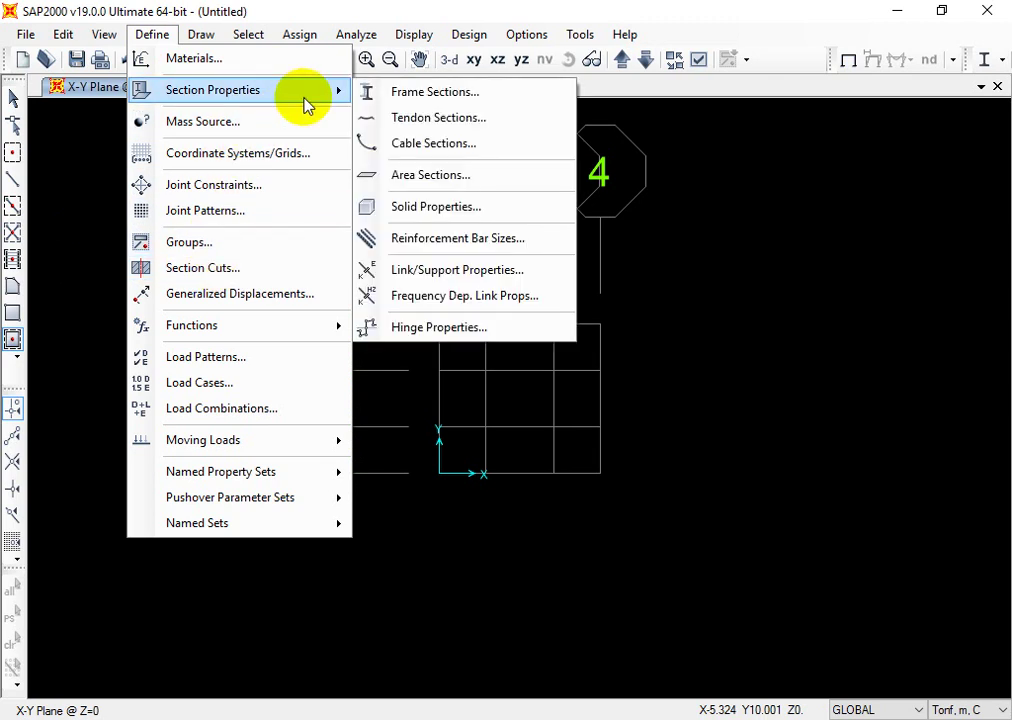
{"action": "left_click", "coordinate": [438, 175]}
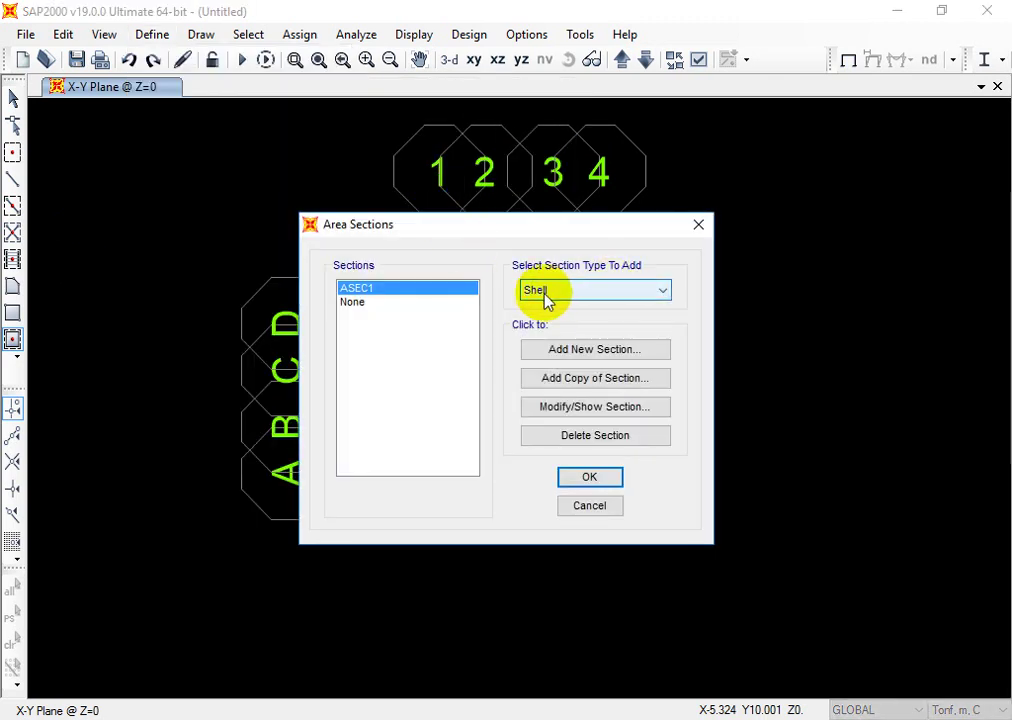
{"action": "left_click", "coordinate": [603, 352]}
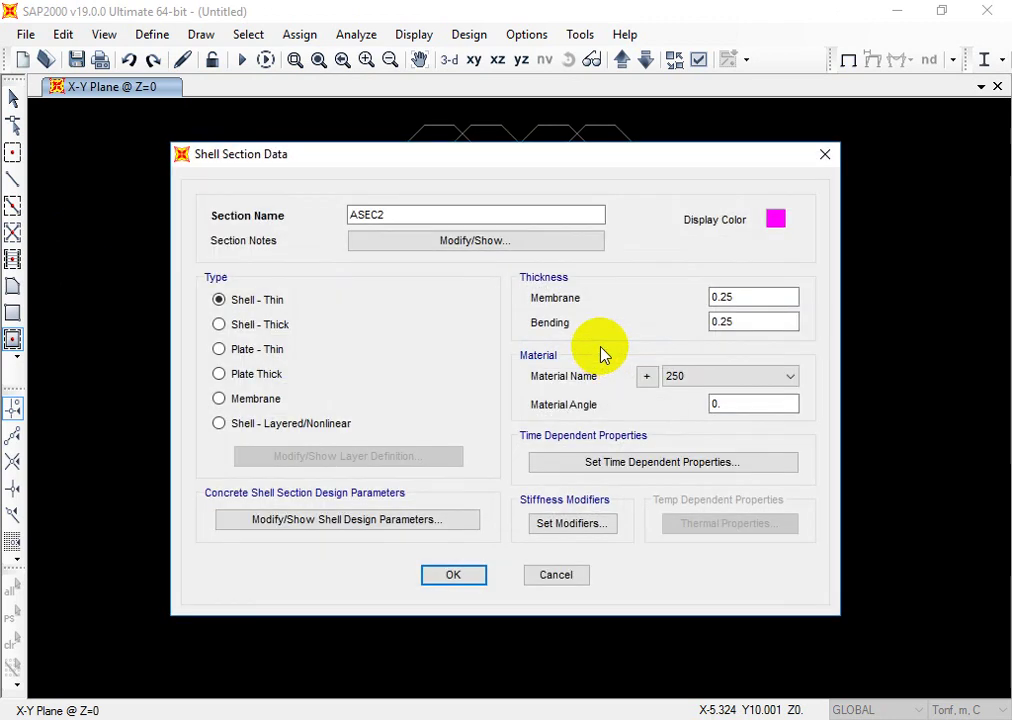
{"action": "left_click_drag", "start_coordinate": [418, 219], "coordinate": [237, 215]}
{"action": "type", "text": "SLAB 18"}
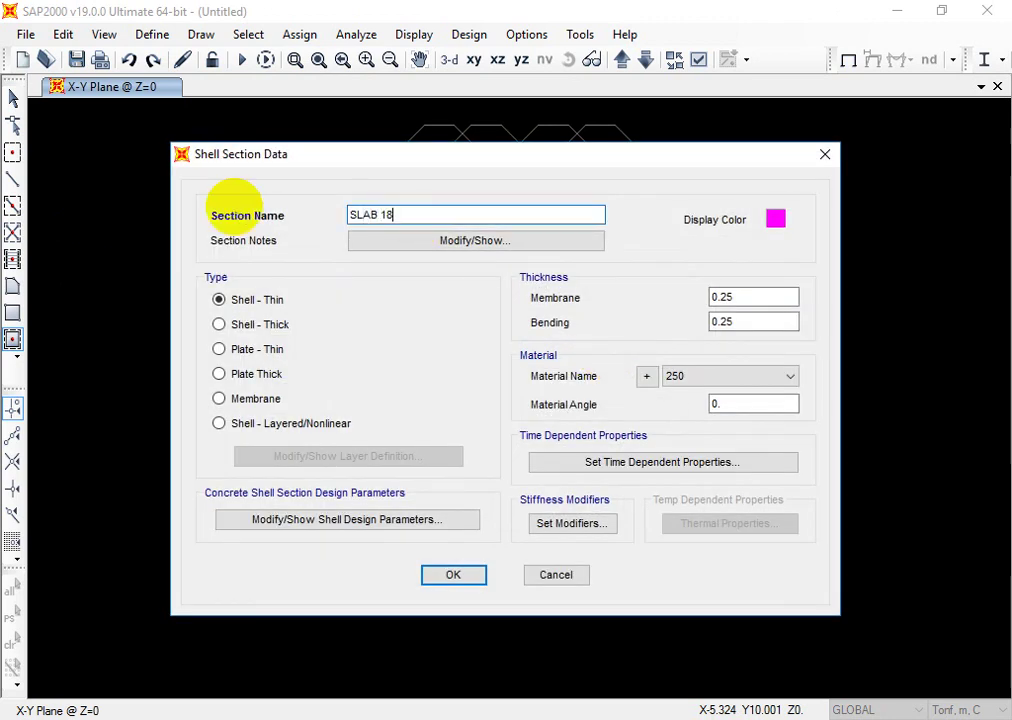
Step: Set the SLAB 18 membrane and bending thicknesses to 0.18 and accept the area section definitions
{"action": "left_click_drag", "start_coordinate": [770, 298], "coordinate": [483, 305]}
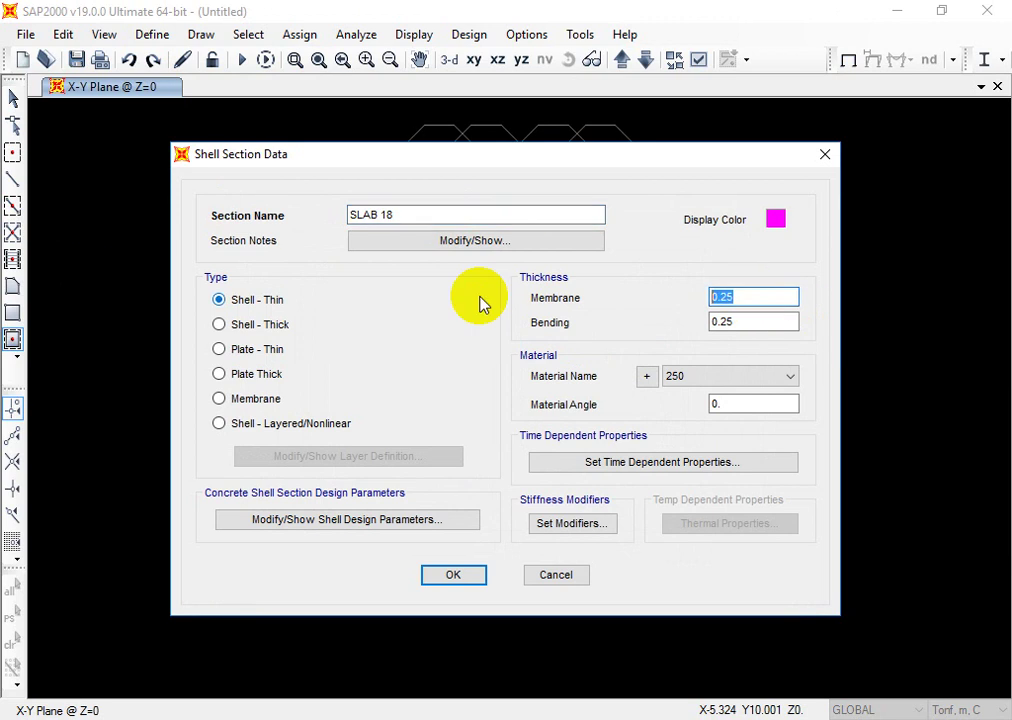
{"action": "type", "text": "0.18"}
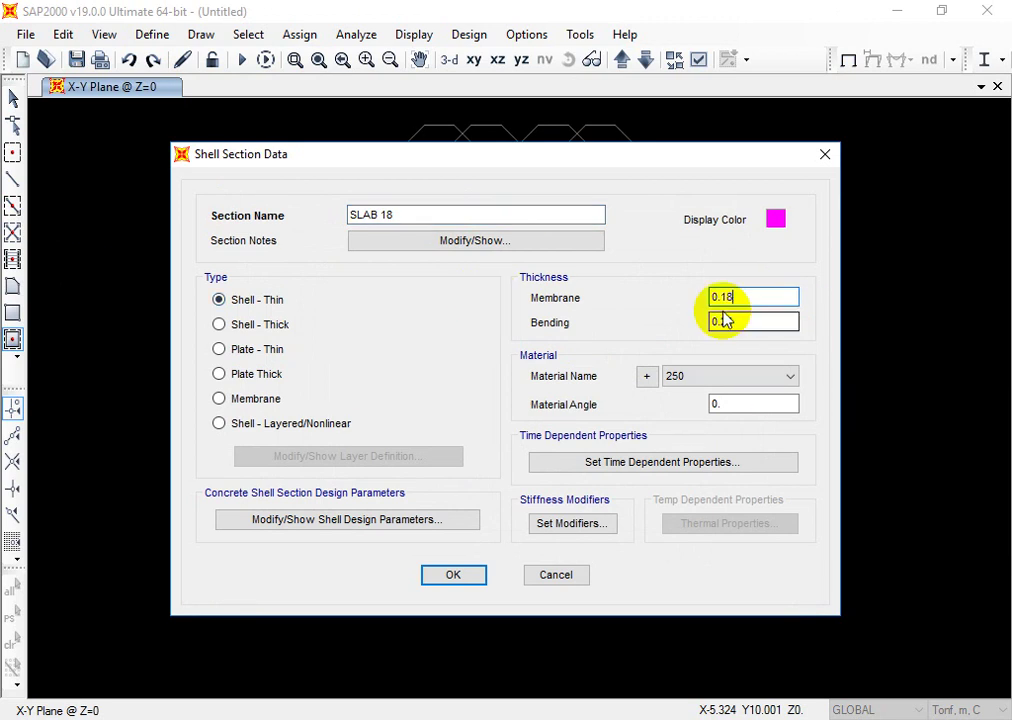
{"action": "left_click_drag", "start_coordinate": [727, 318], "coordinate": [642, 330]}
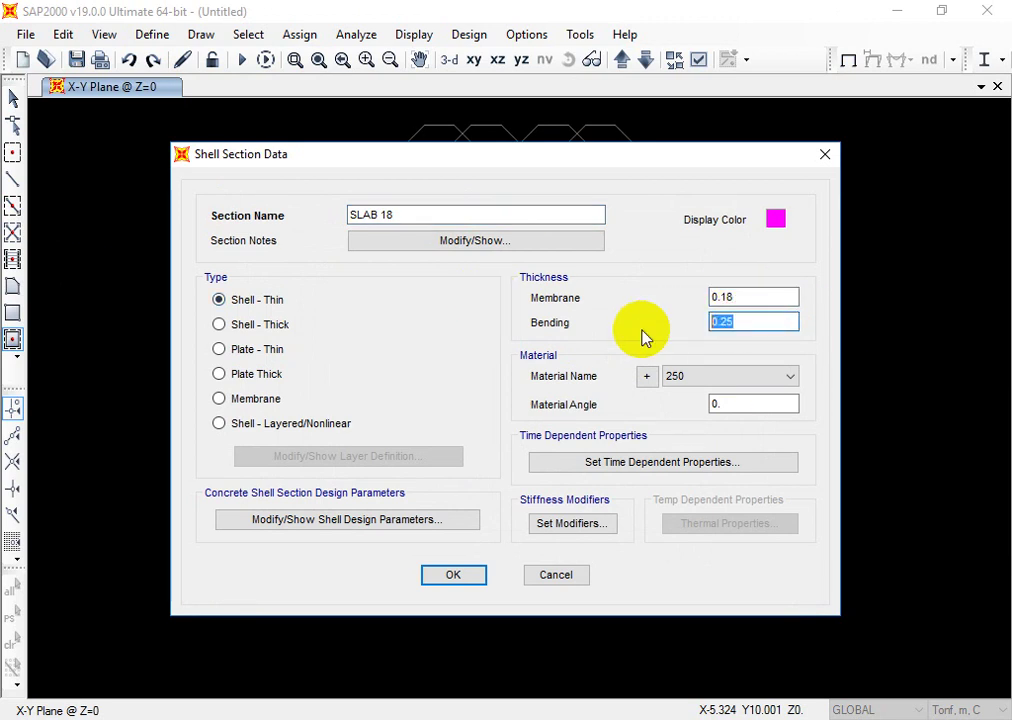
{"action": "type", "text": "0.18"}
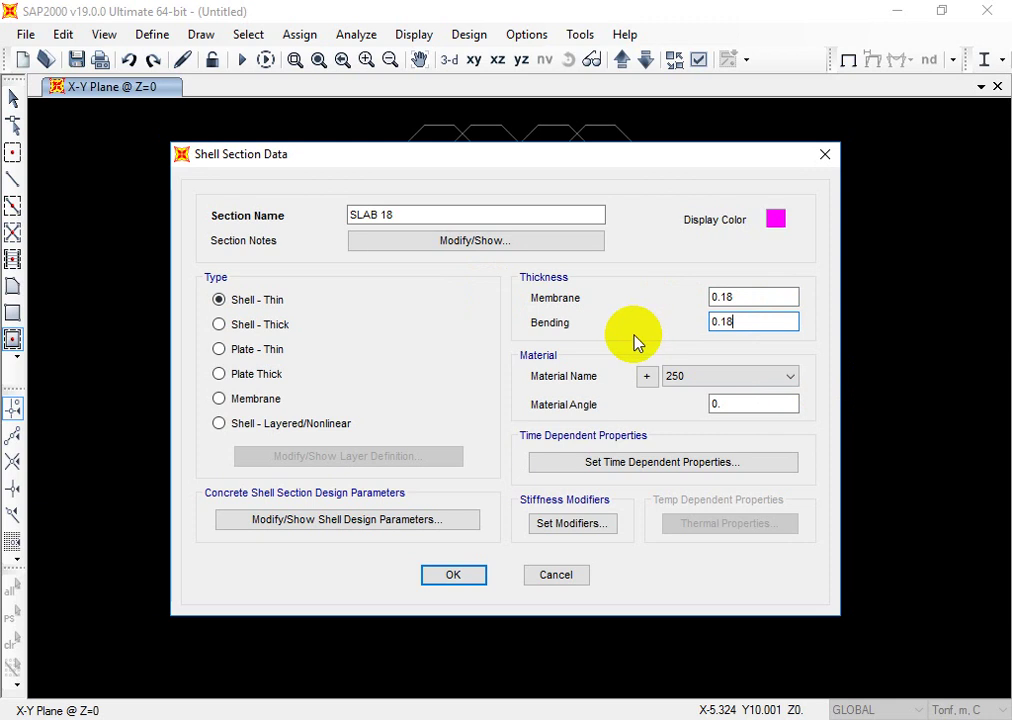
{"action": "left_click", "coordinate": [460, 574]}
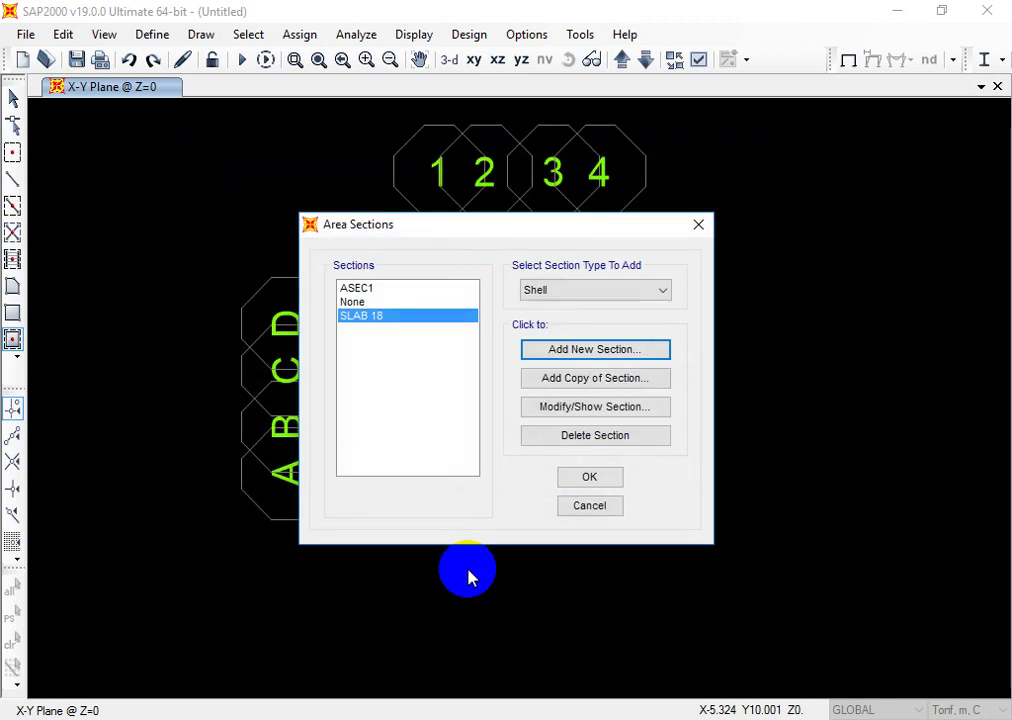
{"action": "left_click", "coordinate": [589, 477]}
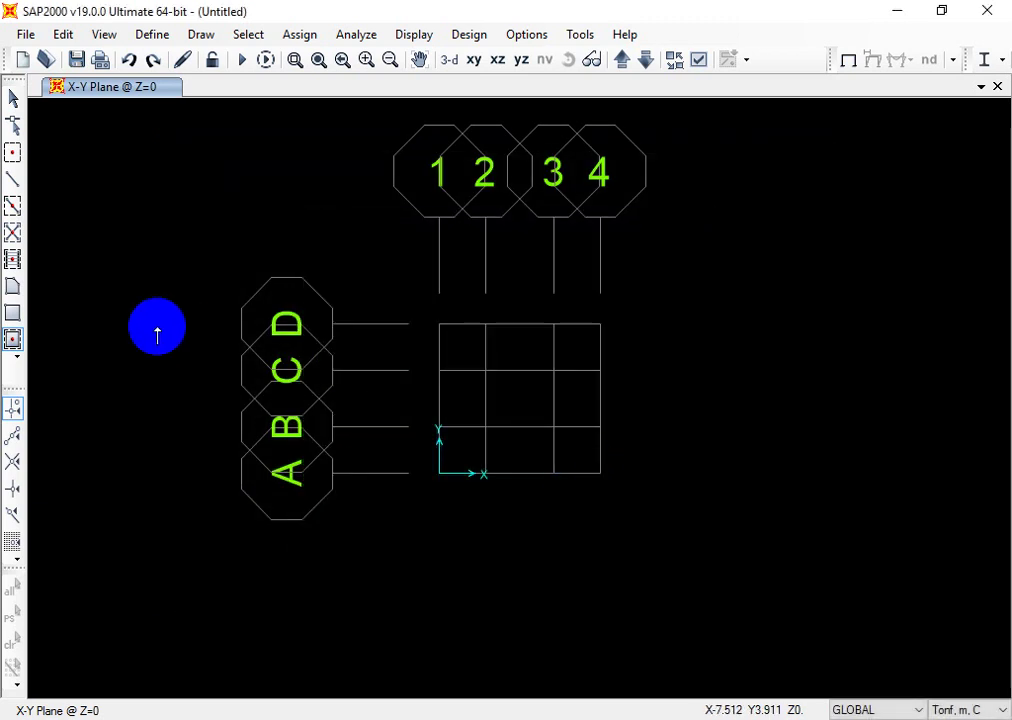
Step: Quick-draw SLAB 18 areas at Z=0 in the three bays between grids 3 and 4 and the A-B and C-D bays between grids 2 and 3
{"action": "left_click", "coordinate": [12, 340]}
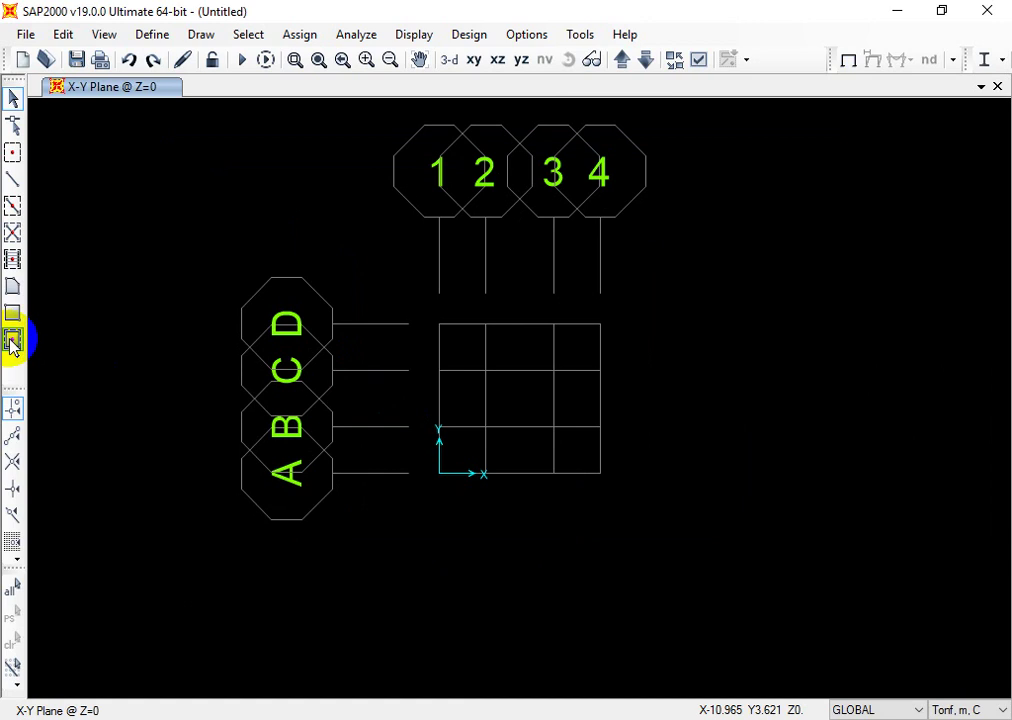
{"action": "left_click", "coordinate": [328, 253]}
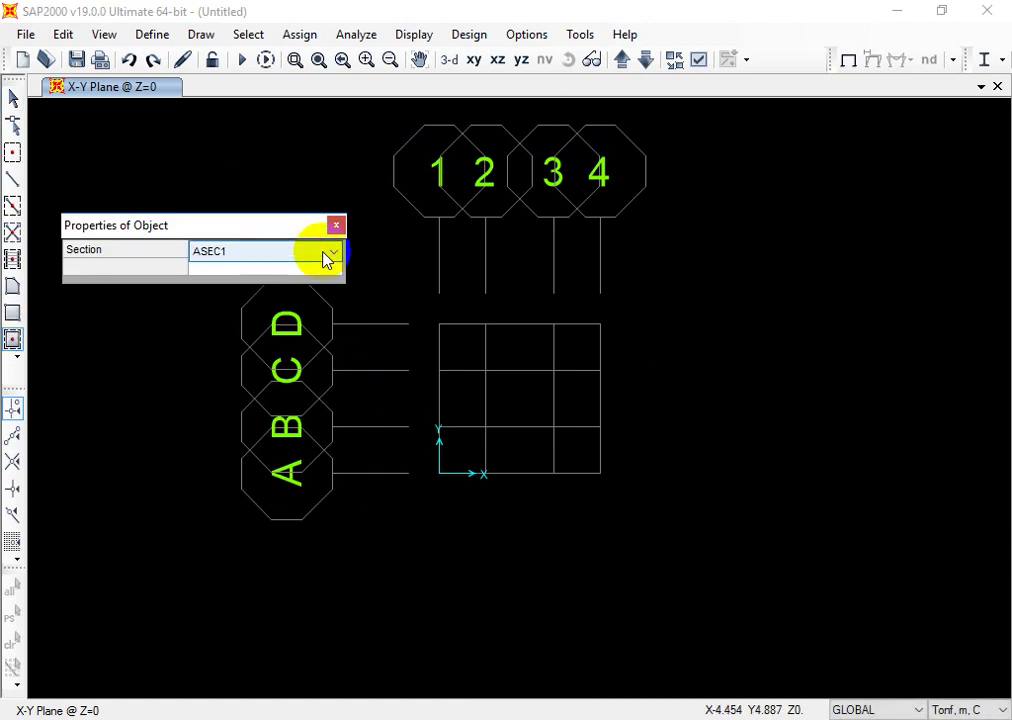
{"action": "left_click", "coordinate": [326, 258]}
{"action": "left_click", "coordinate": [259, 285]}
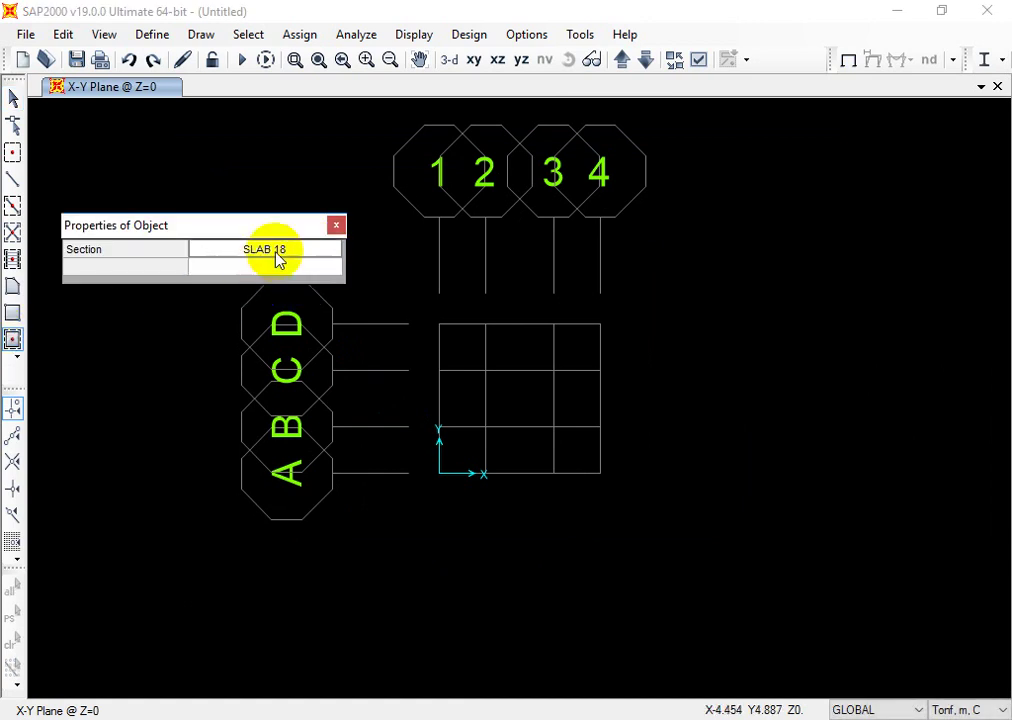
{"action": "left_click", "coordinate": [528, 448]}
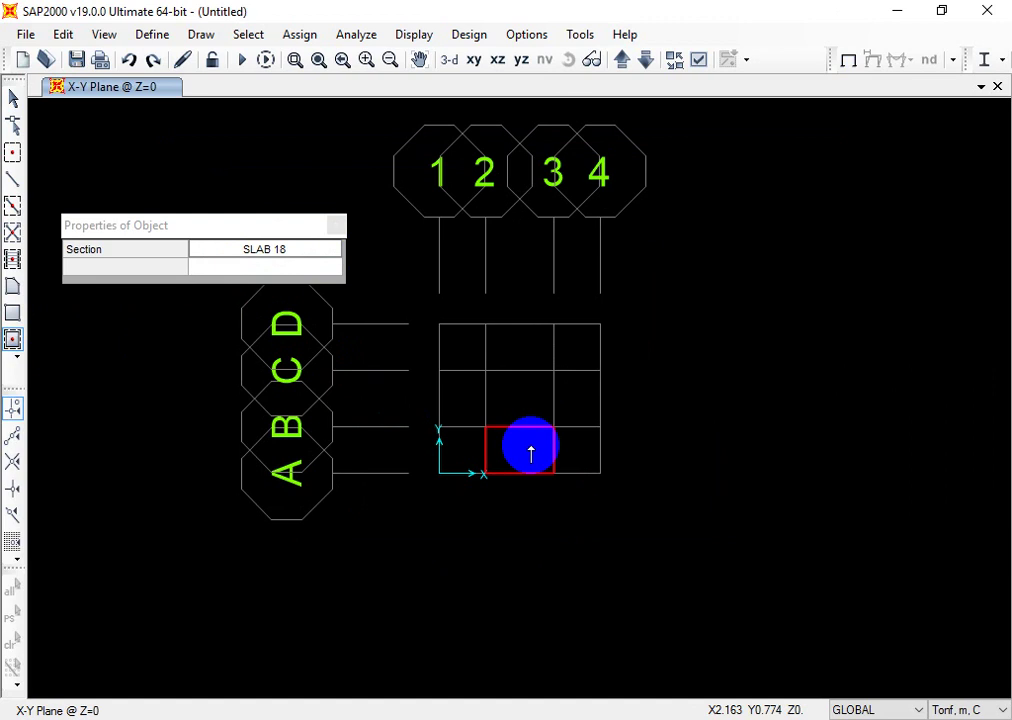
{"action": "left_click", "coordinate": [584, 447]}
{"action": "left_click", "coordinate": [583, 405]}
{"action": "left_click", "coordinate": [580, 352]}
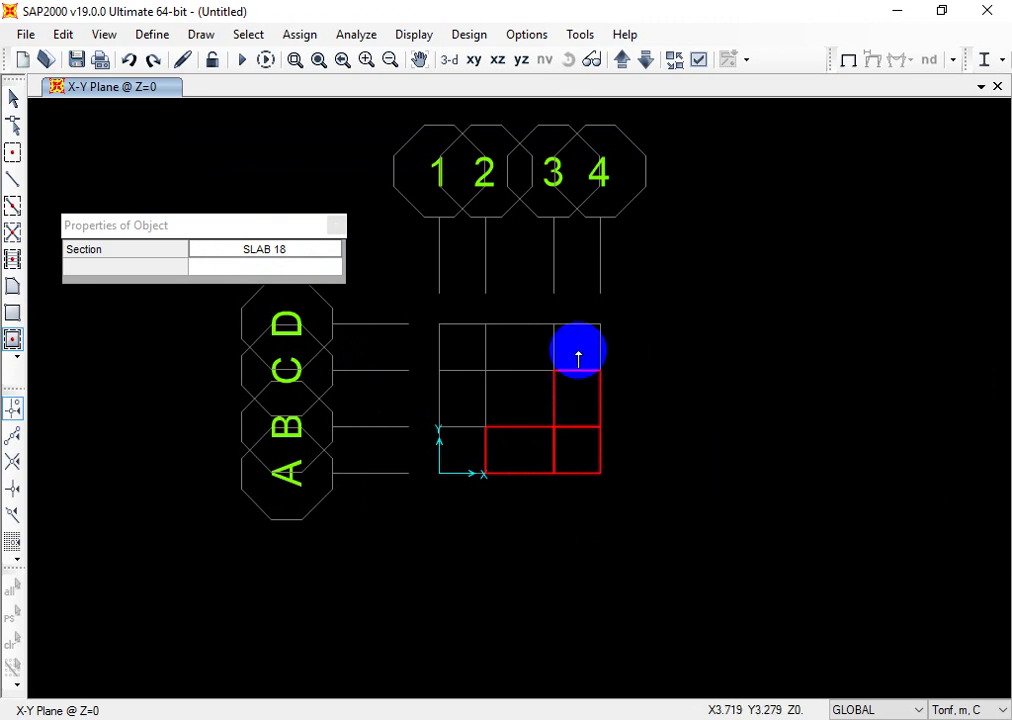
{"action": "left_click", "coordinate": [513, 352]}
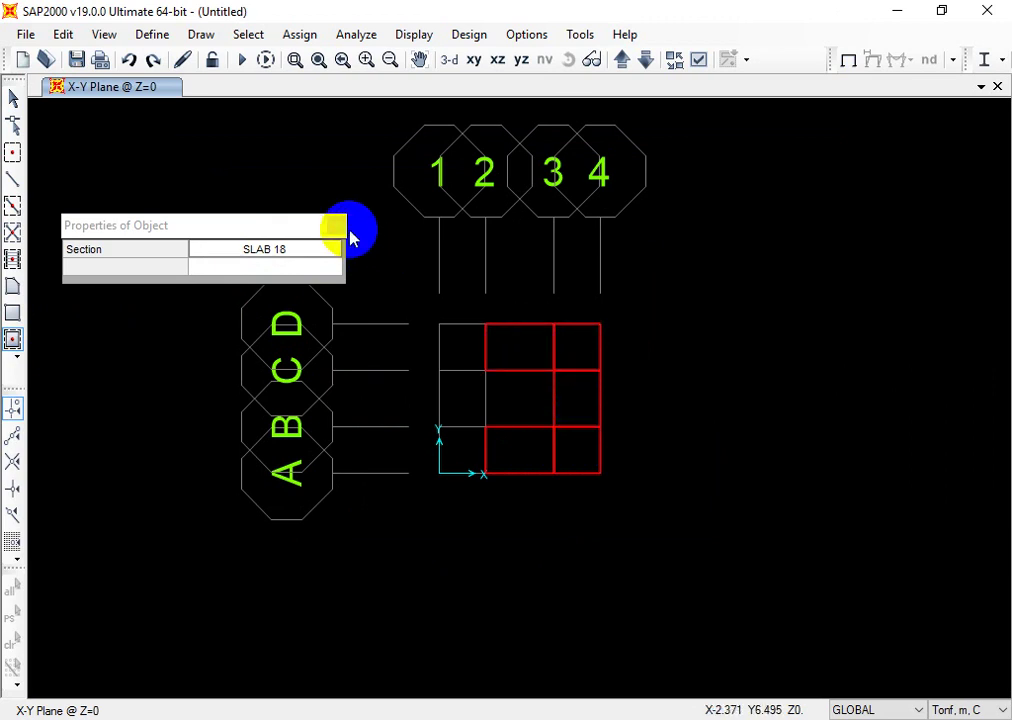
Step: Quick-draw SLAB 18 areas at Z=3 in the three bays between grids 1 and 2, and end the drawing command
{"action": "left_click", "coordinate": [621, 60]}
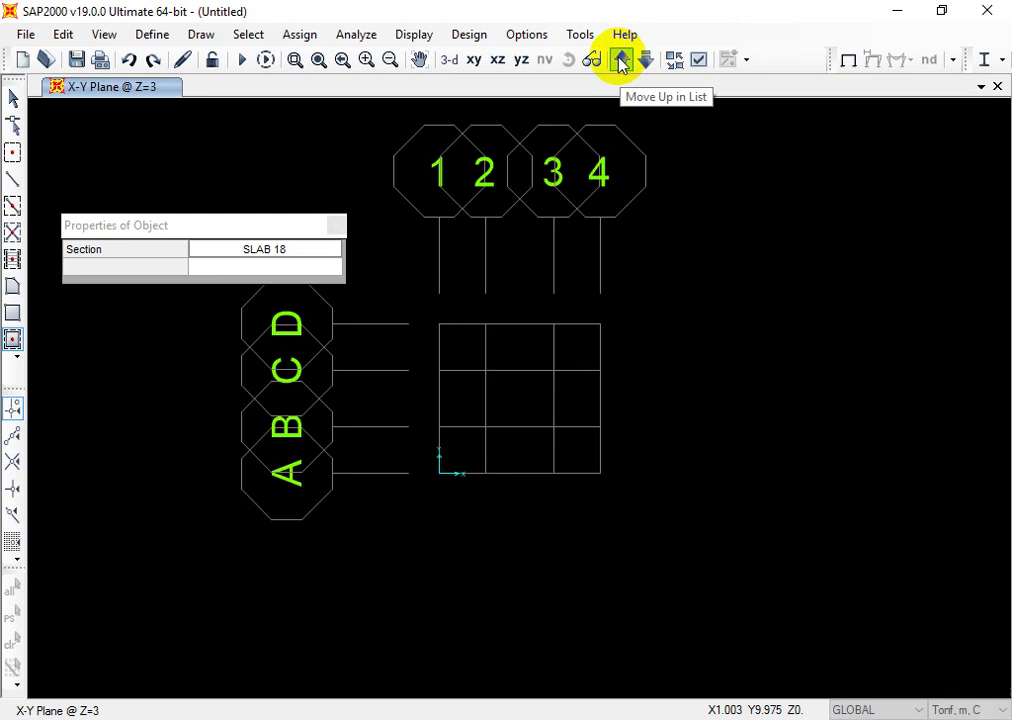
{"action": "left_click", "coordinate": [470, 452]}
{"action": "left_click", "coordinate": [466, 405]}
{"action": "left_click", "coordinate": [465, 355]}
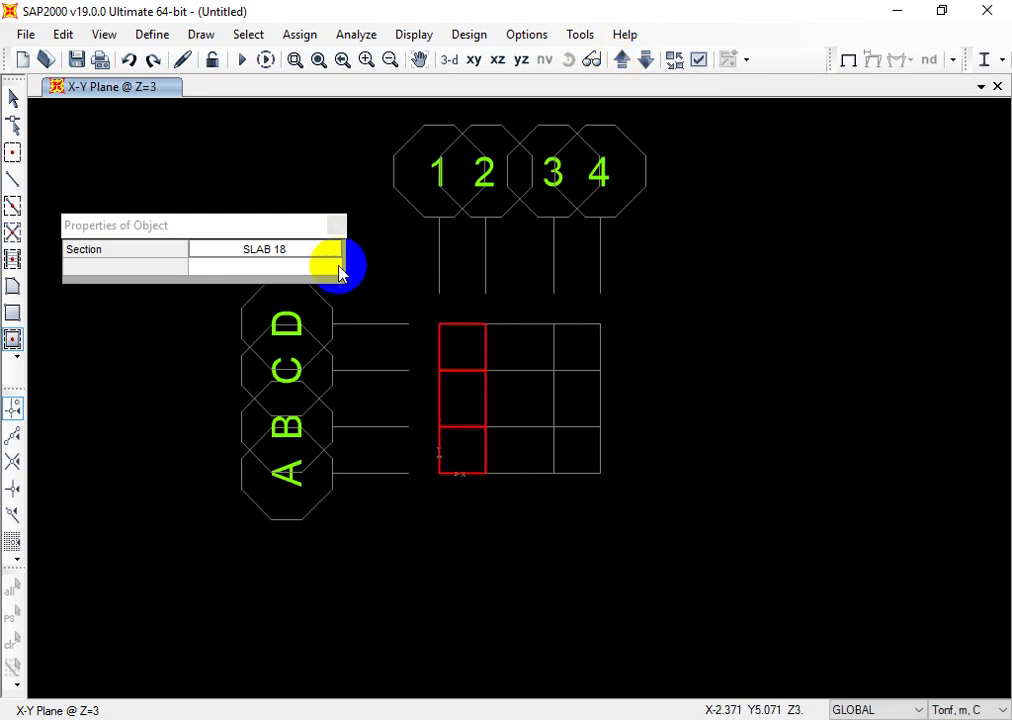
{"action": "left_click", "coordinate": [331, 228]}
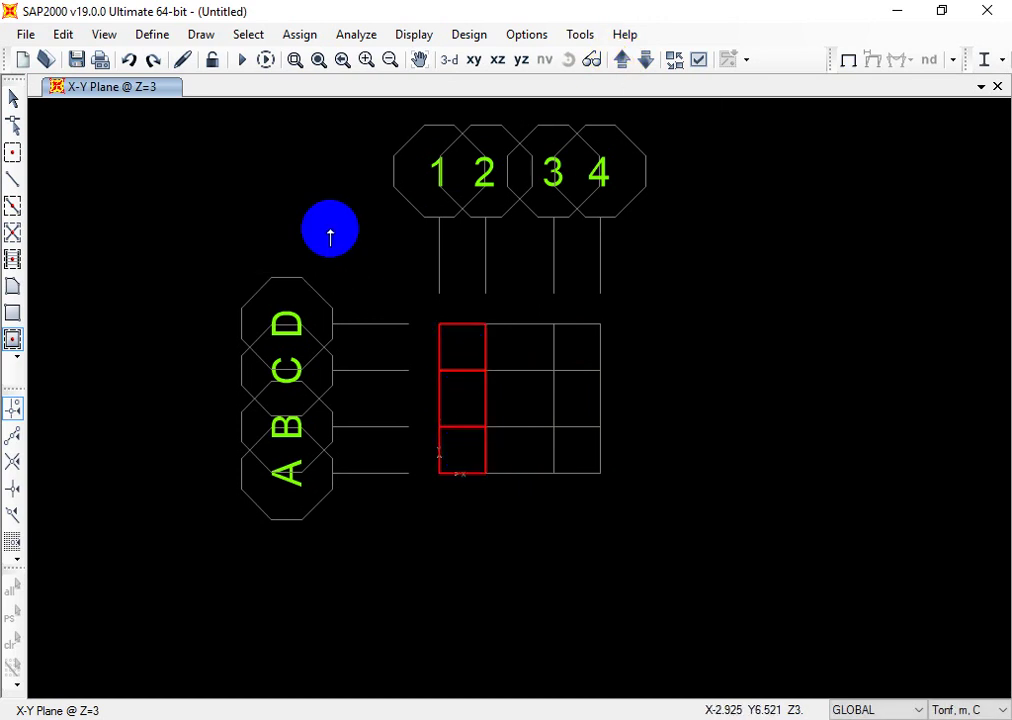
{"action": "key", "text": "Escape"}
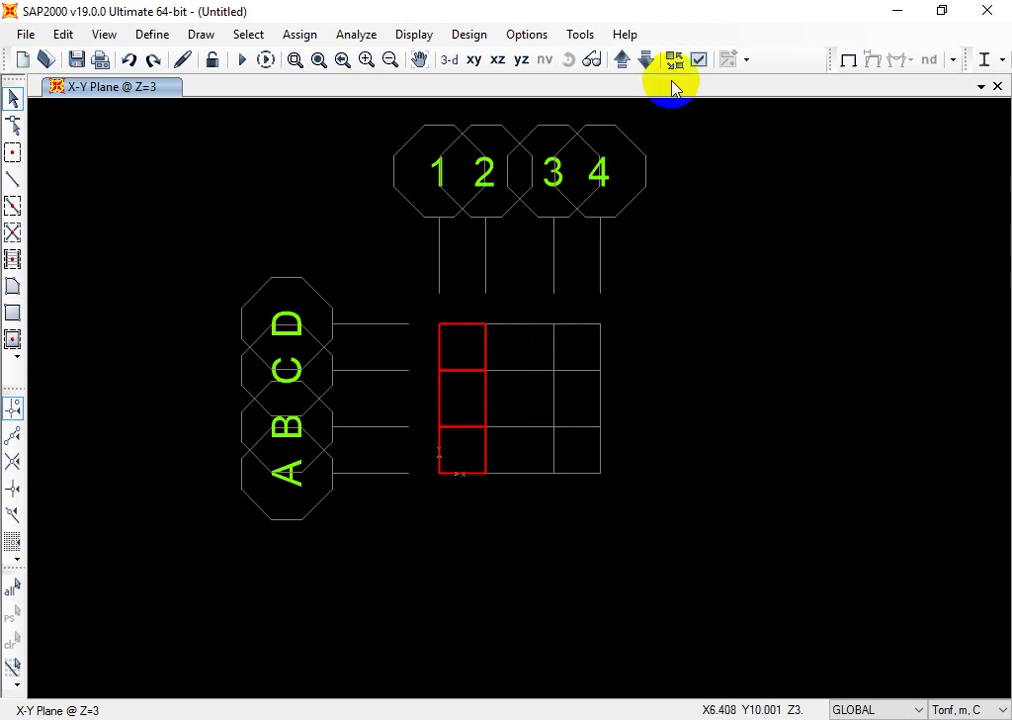
Step: Return to the Z=0 plan and turn on the display of local axes for areas
{"action": "left_click", "coordinate": [640, 62]}
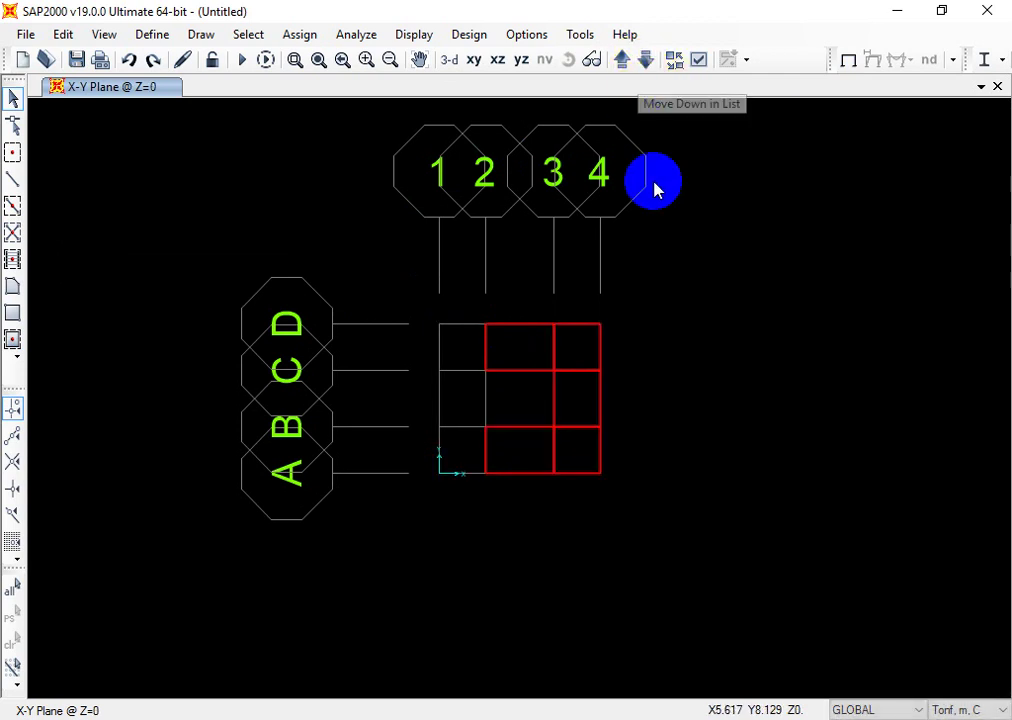
{"action": "left_click", "coordinate": [699, 60]}
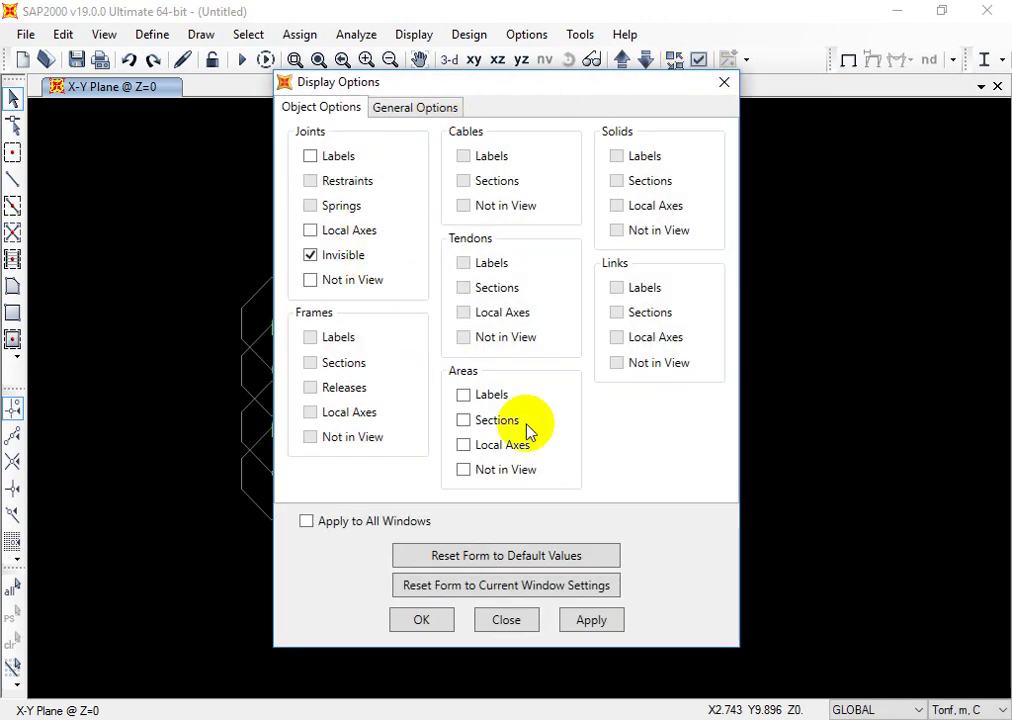
{"action": "left_click", "coordinate": [588, 618]}
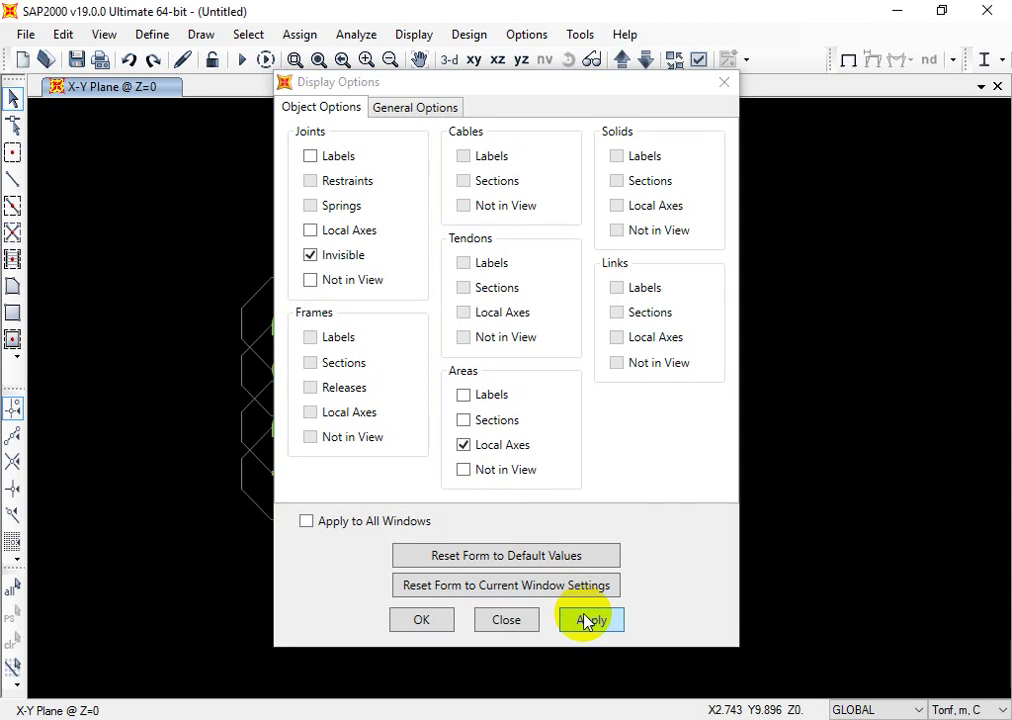
{"action": "left_click", "coordinate": [419, 621]}
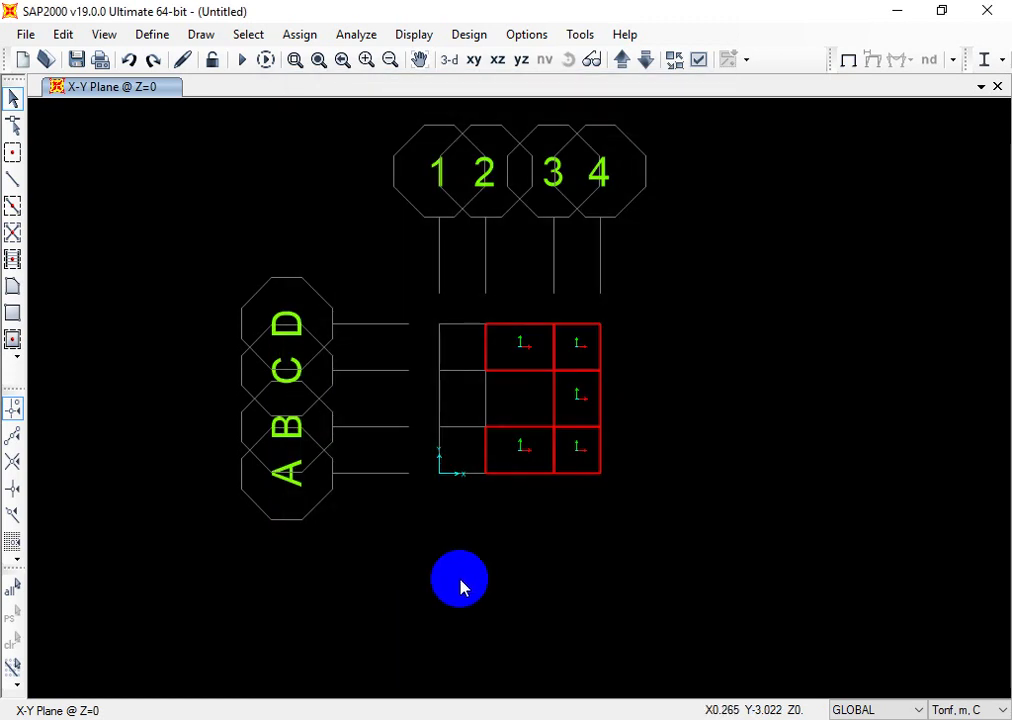
Step: Examine the slab areas' local axes in plan and in the 3-D view, and check the area display options
{"action": "scroll", "coordinate": [533, 467], "scroll_direction": "up", "scroll_amount": 3}
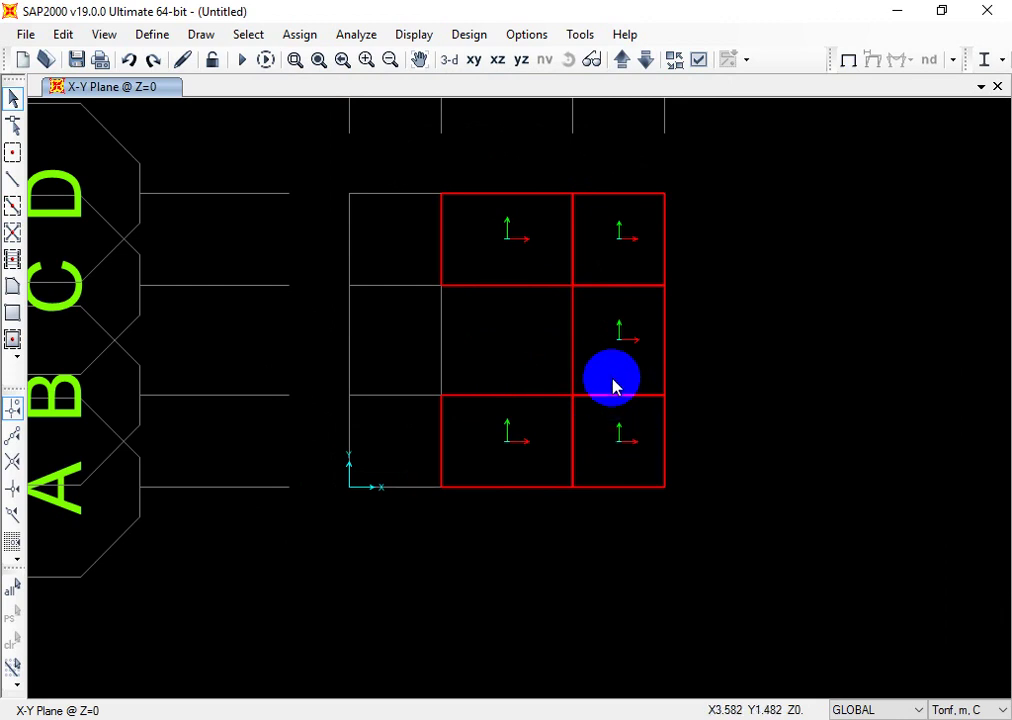
{"action": "left_click", "coordinate": [447, 60]}
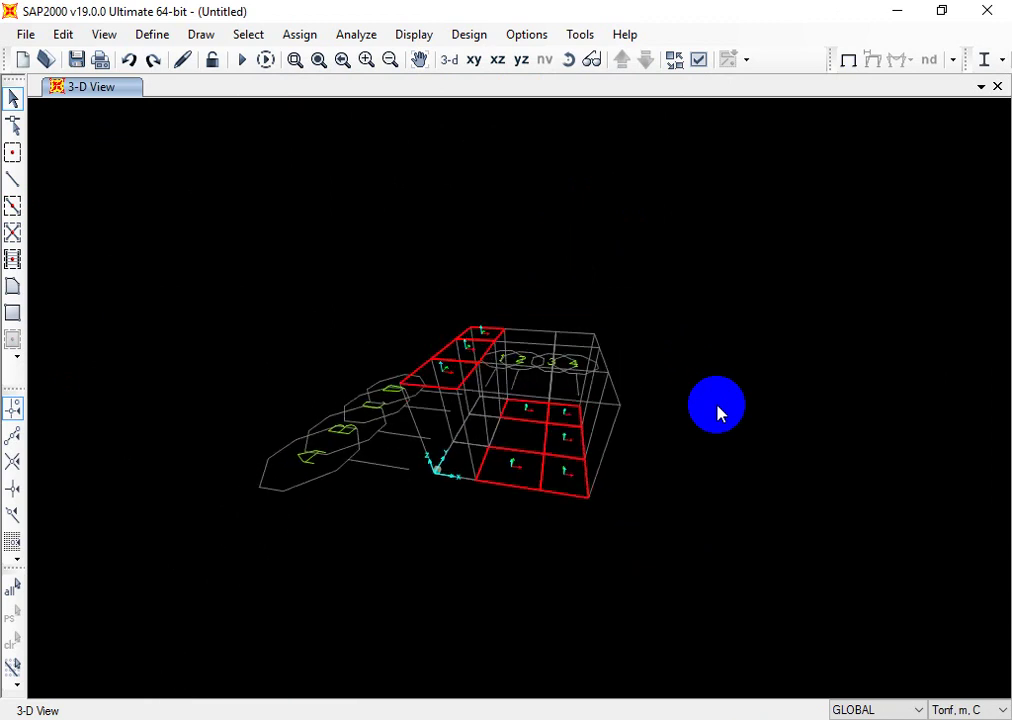
{"action": "scroll", "coordinate": [557, 378], "scroll_direction": "up", "scroll_amount": 1}
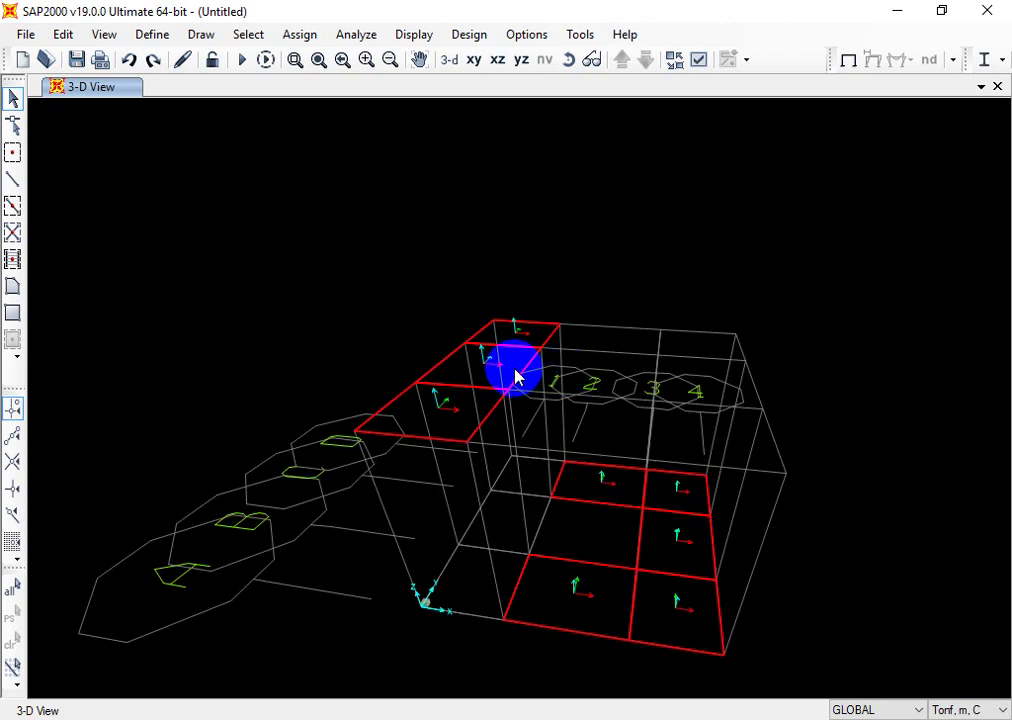
{"action": "scroll", "coordinate": [601, 477], "scroll_direction": "up", "scroll_amount": 1}
{"action": "left_click_drag", "start_coordinate": [583, 392], "coordinate": [558, 461]}
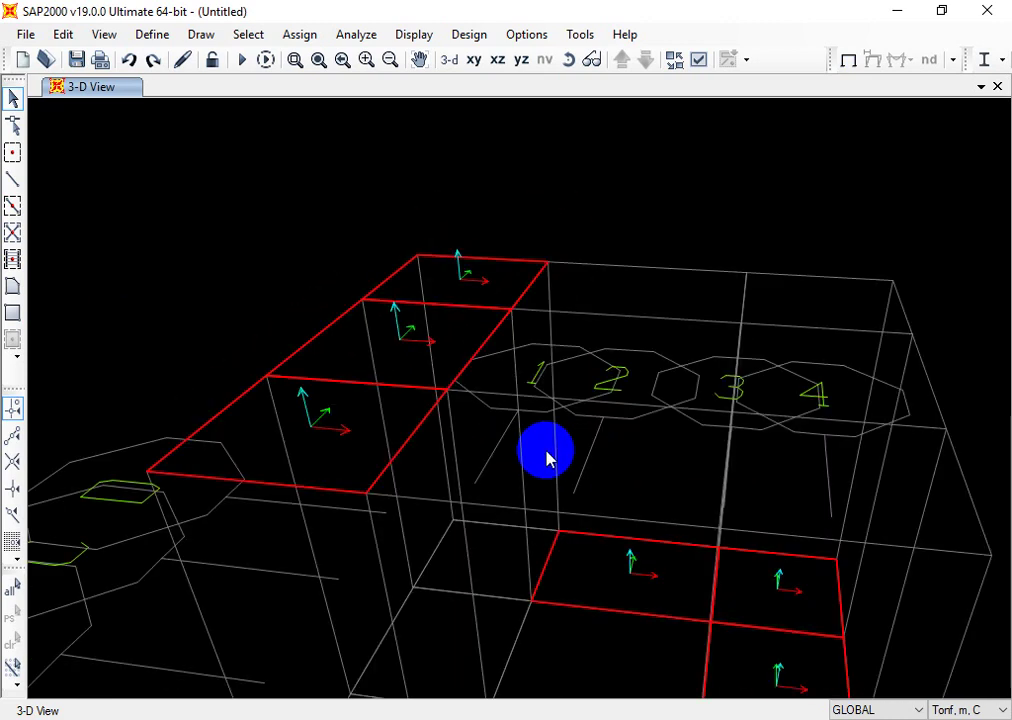
{"action": "middle_click_drag", "start_coordinate": [547, 458], "coordinate": [470, 231]}
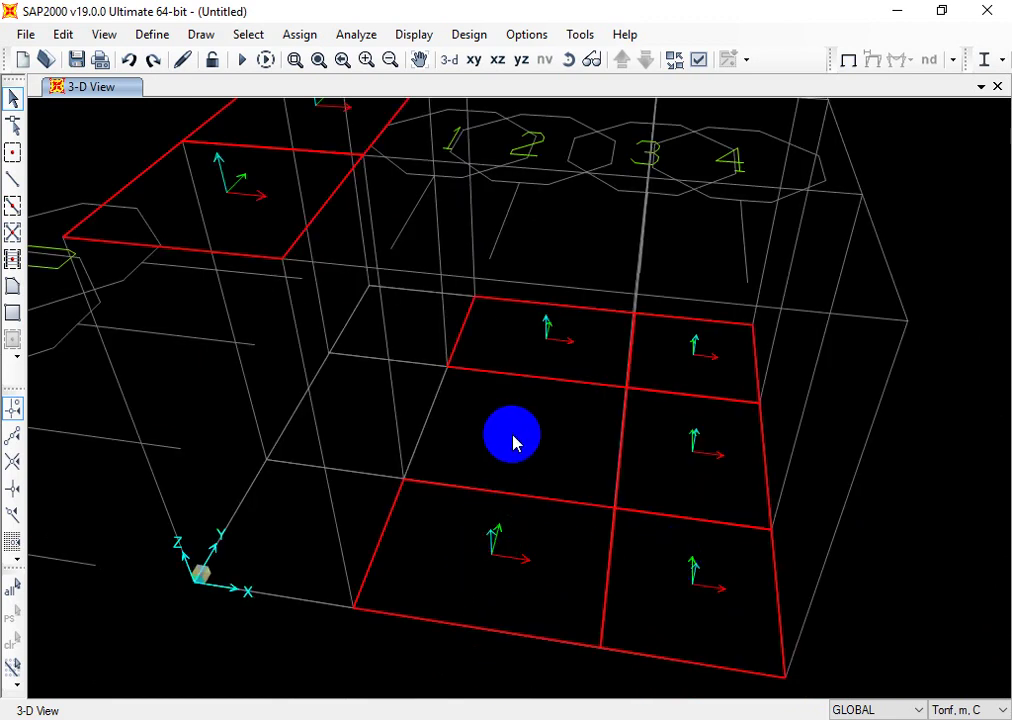
{"action": "middle_click_drag", "start_coordinate": [512, 442], "coordinate": [569, 504]}
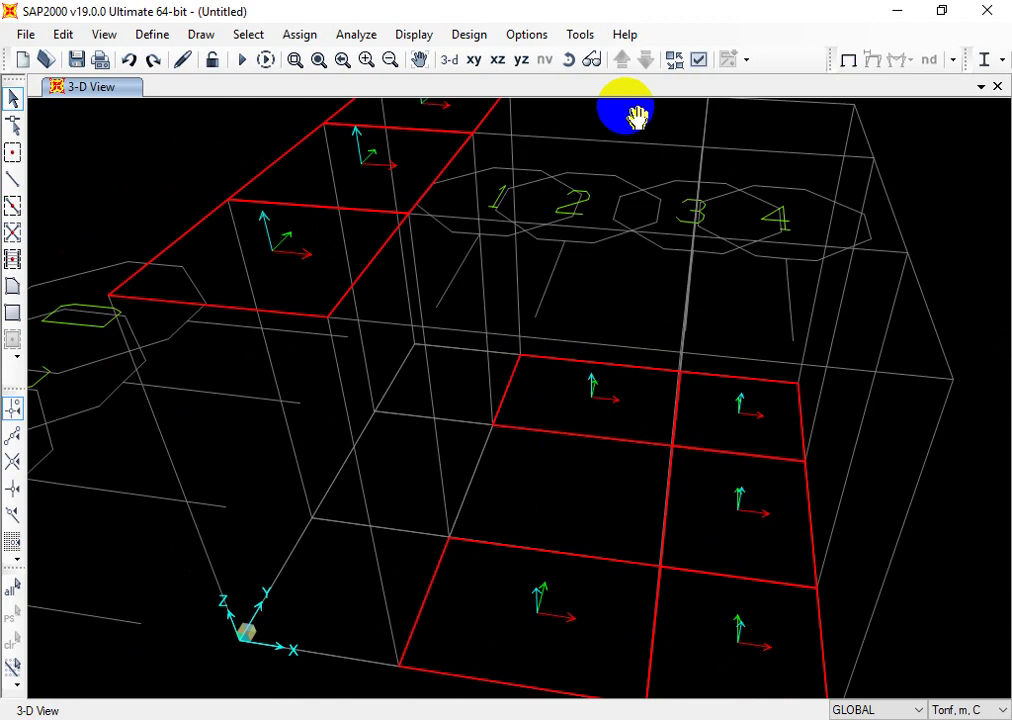
{"action": "left_click", "coordinate": [700, 61]}
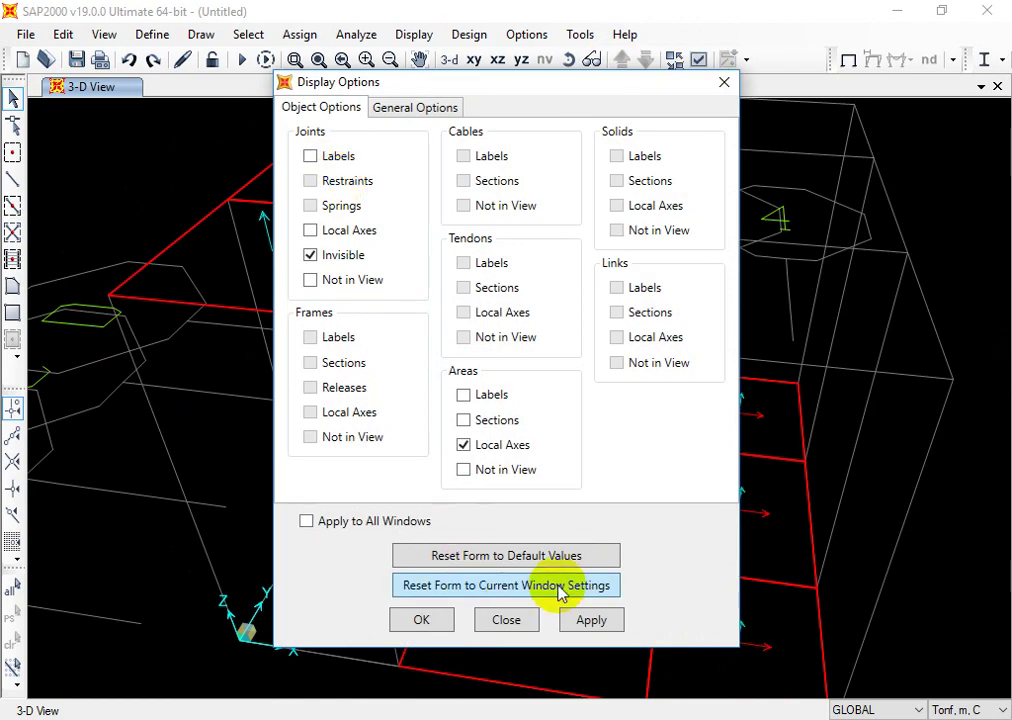
{"action": "left_click", "coordinate": [421, 622]}
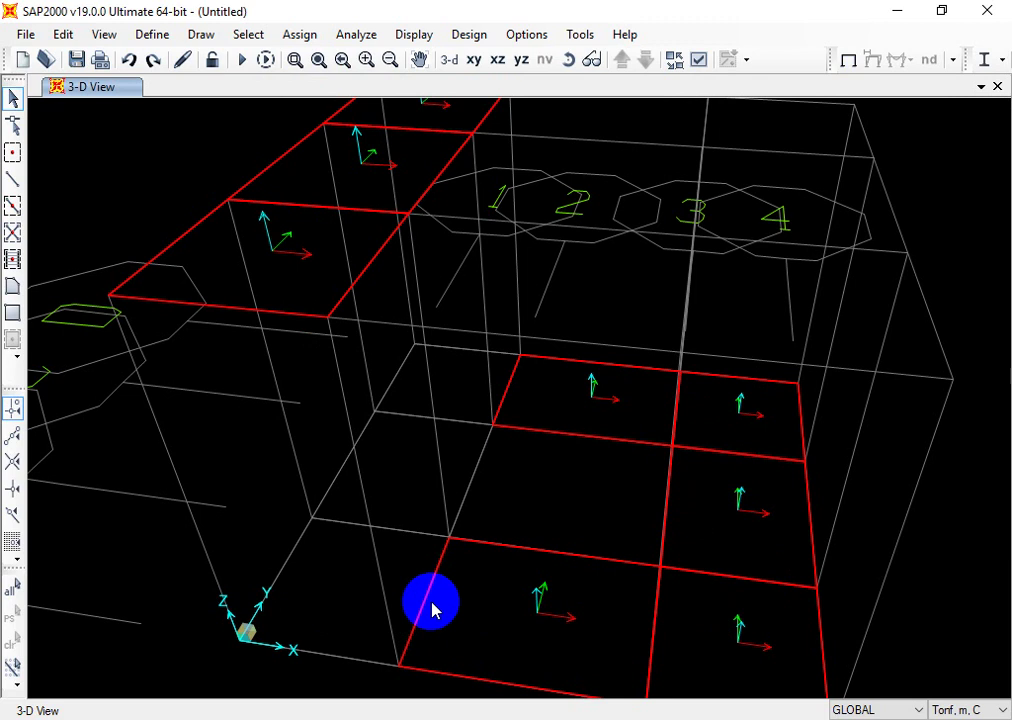
Step: In the Z=3 plan, draw 12*50 straight frames along grid 1 from A to D and along grids D and A from 1 to 4
{"action": "left_click", "coordinate": [475, 62]}
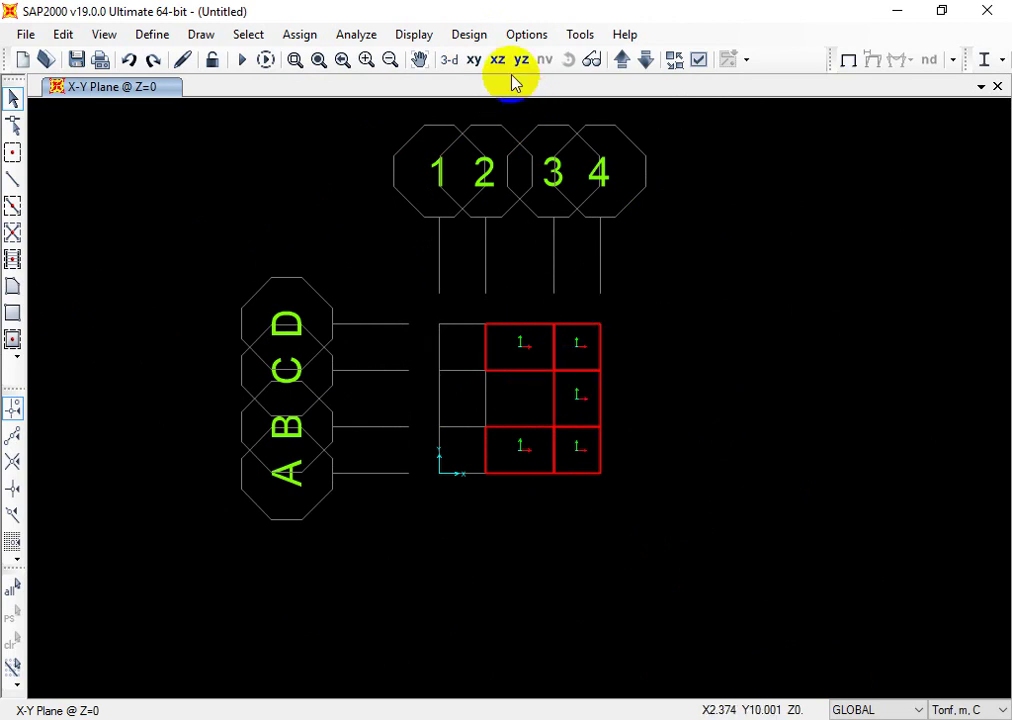
{"action": "left_click", "coordinate": [623, 61]}
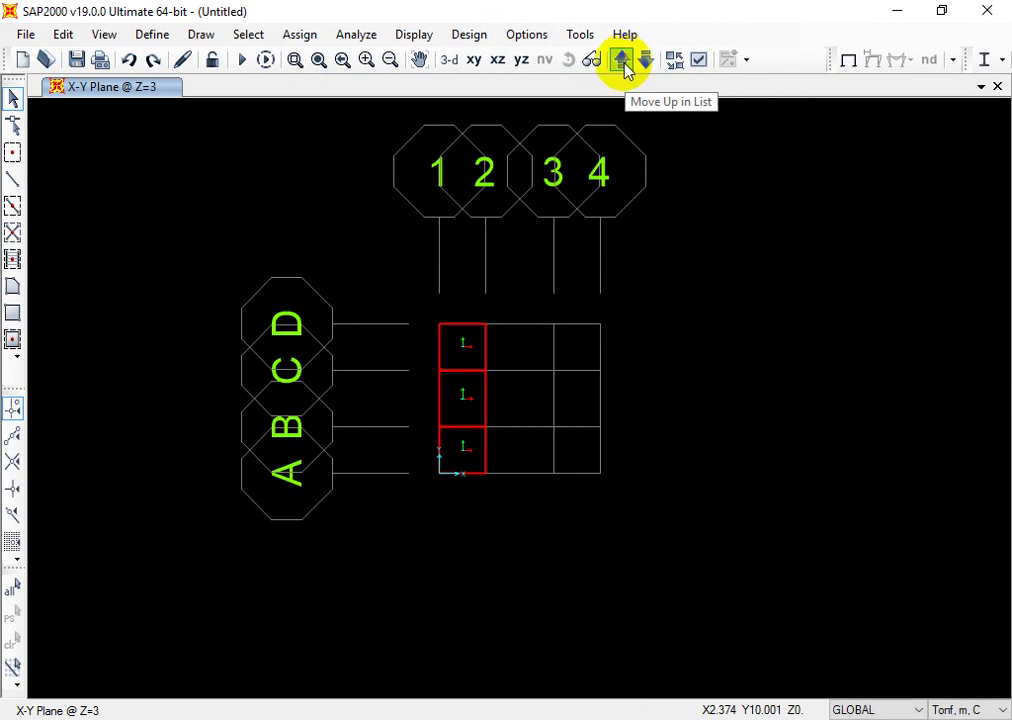
{"action": "left_click", "coordinate": [14, 180]}
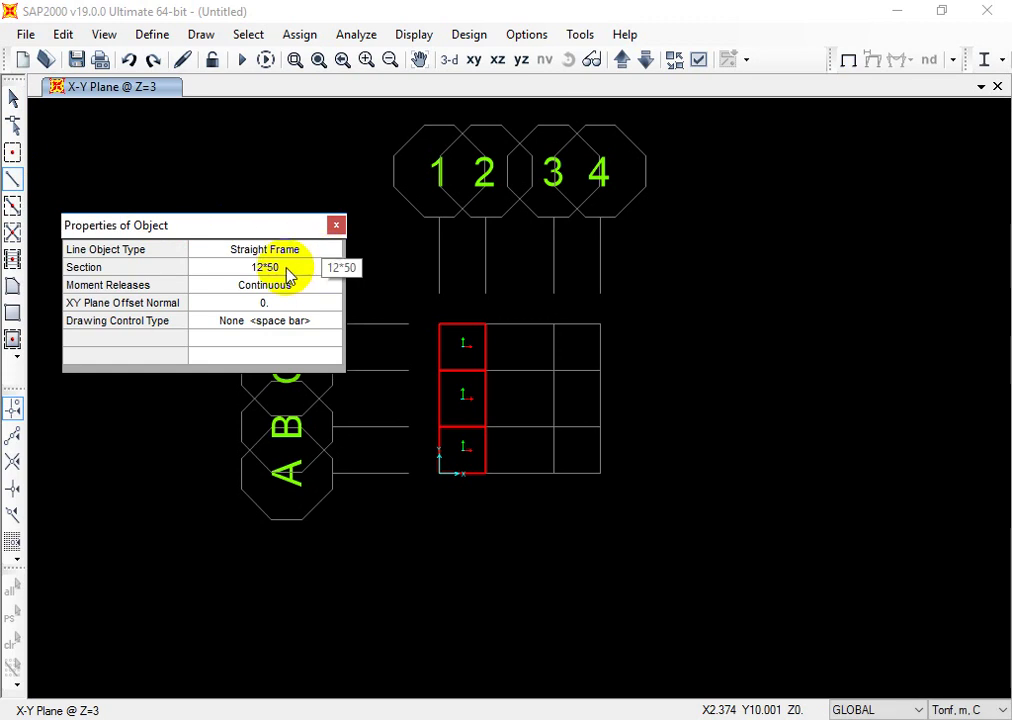
{"action": "left_click", "coordinate": [440, 474]}
{"action": "left_click", "coordinate": [441, 326]}
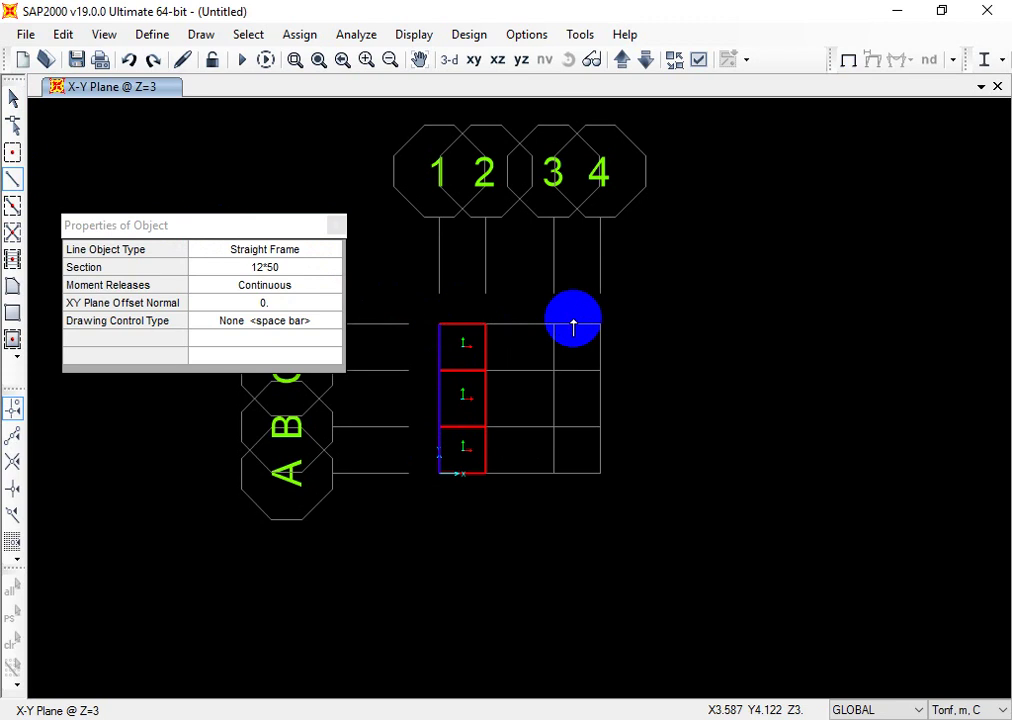
{"action": "left_click", "coordinate": [600, 326]}
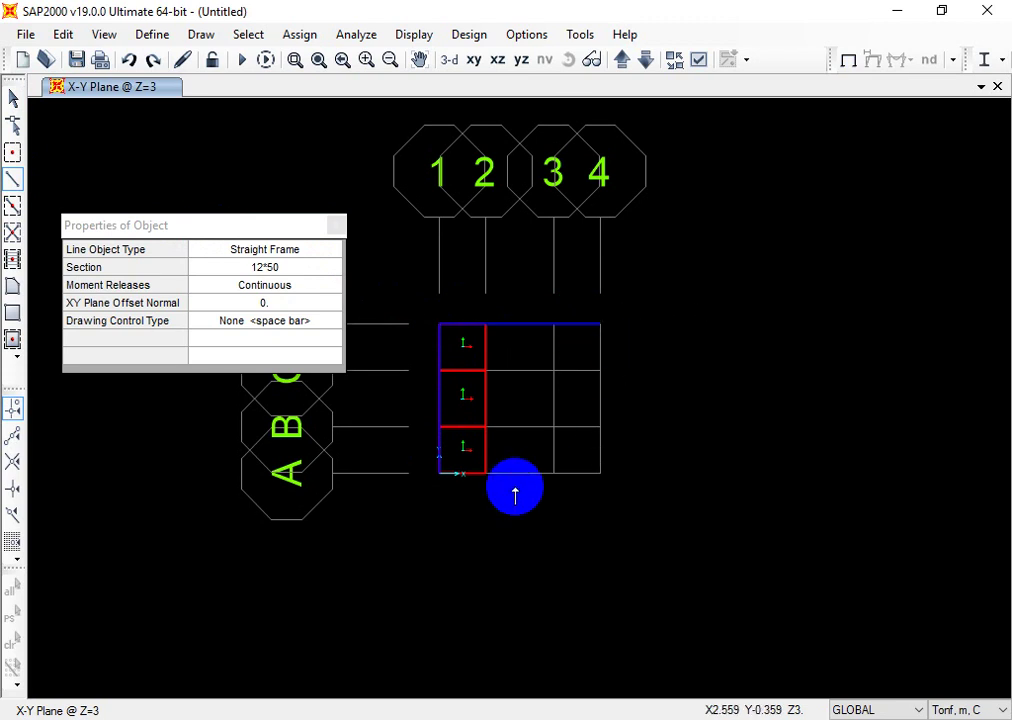
{"action": "left_click", "coordinate": [440, 474]}
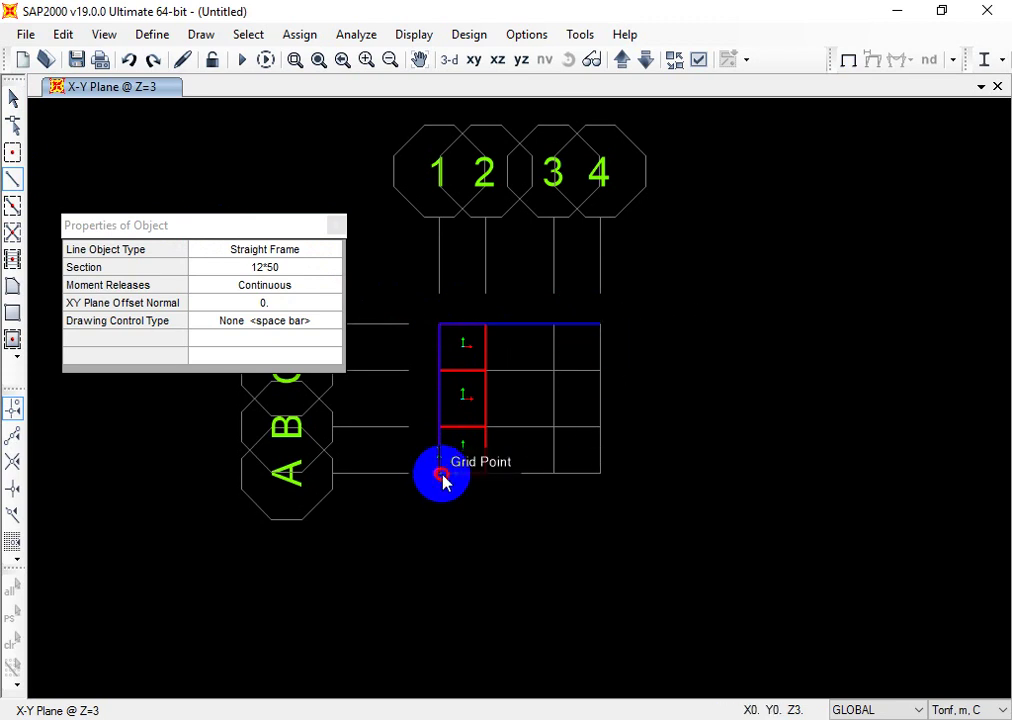
{"action": "left_click", "coordinate": [600, 474]}
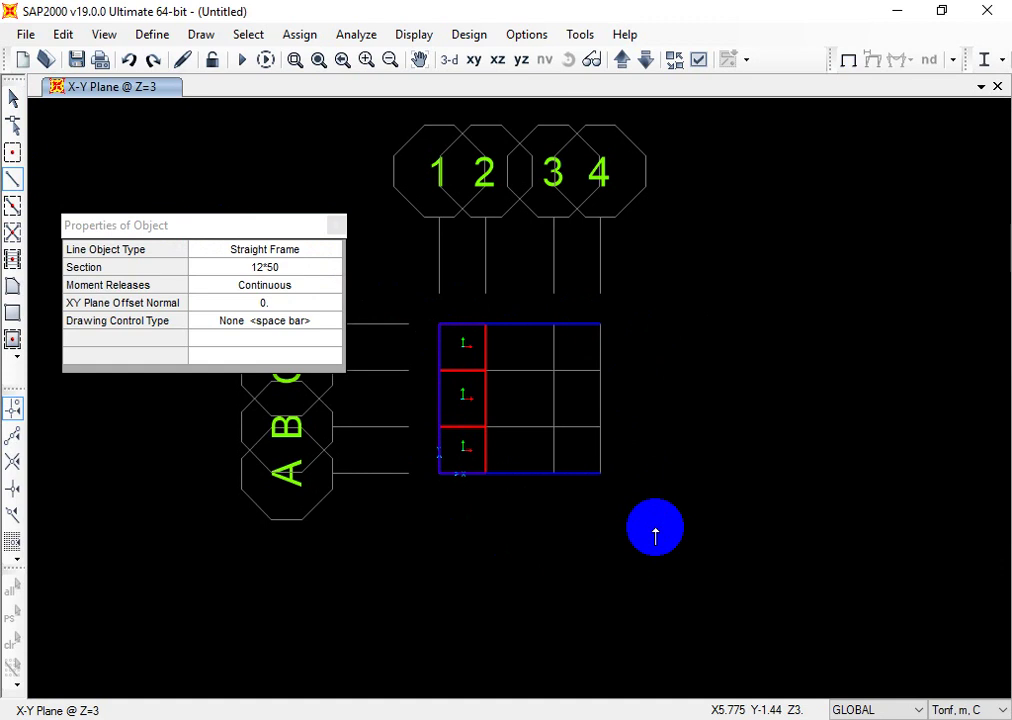
{"action": "key", "text": "Escape"}
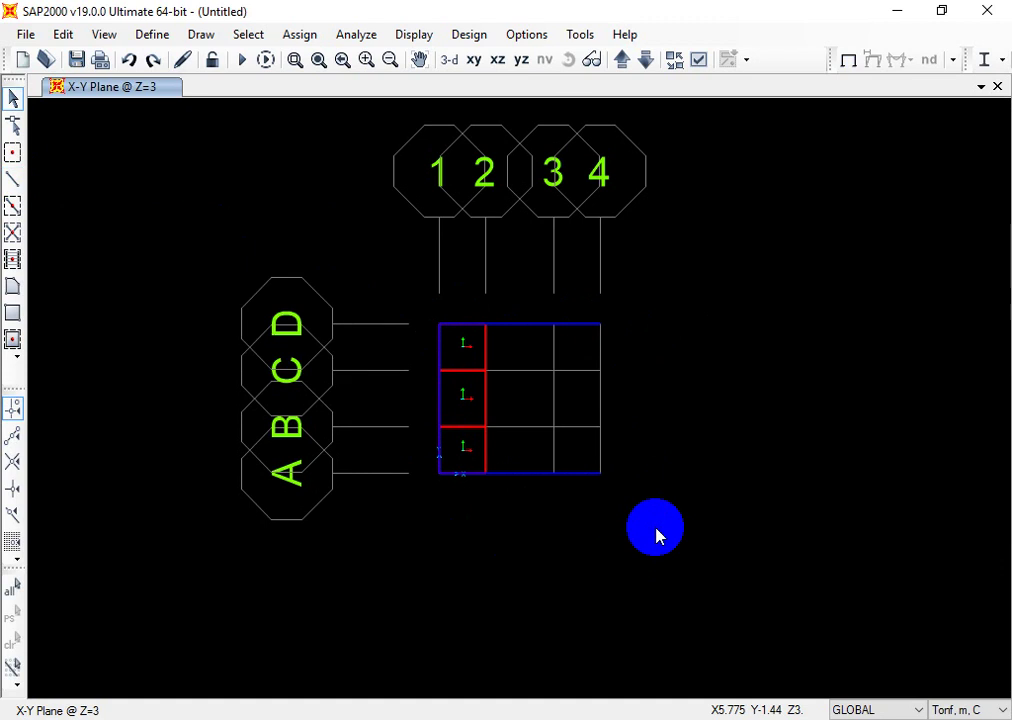
Step: Move the four Z=0 slab points where grids 3 and 4 meet grids A and B by a Delta Z of 1.05 m
{"action": "left_click", "coordinate": [449, 60]}
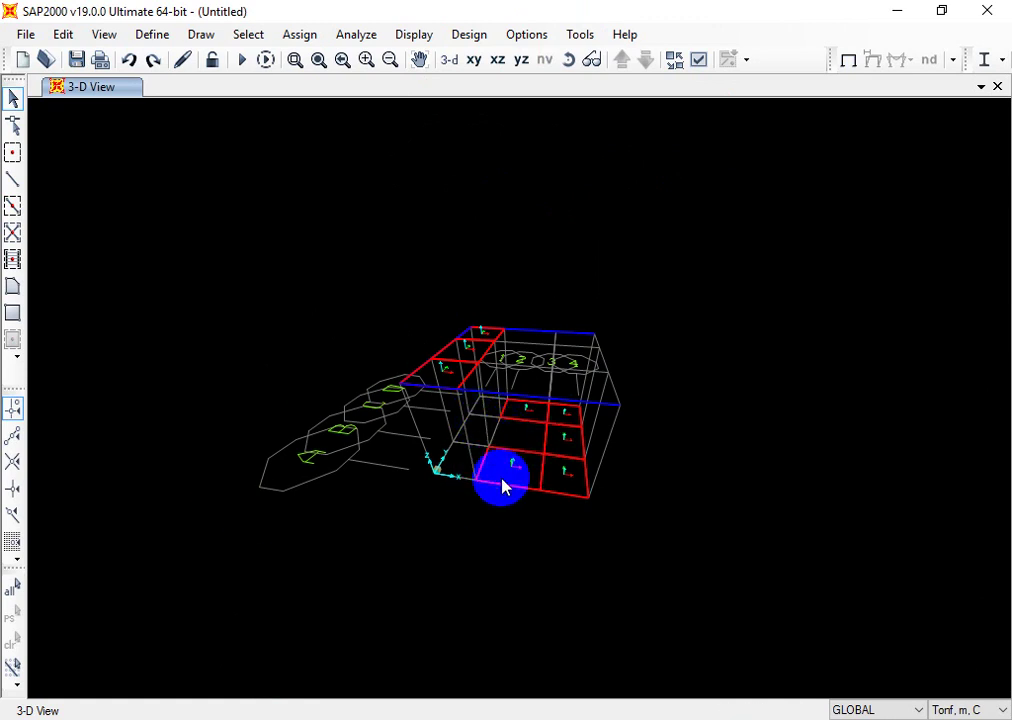
{"action": "left_click", "coordinate": [548, 476]}
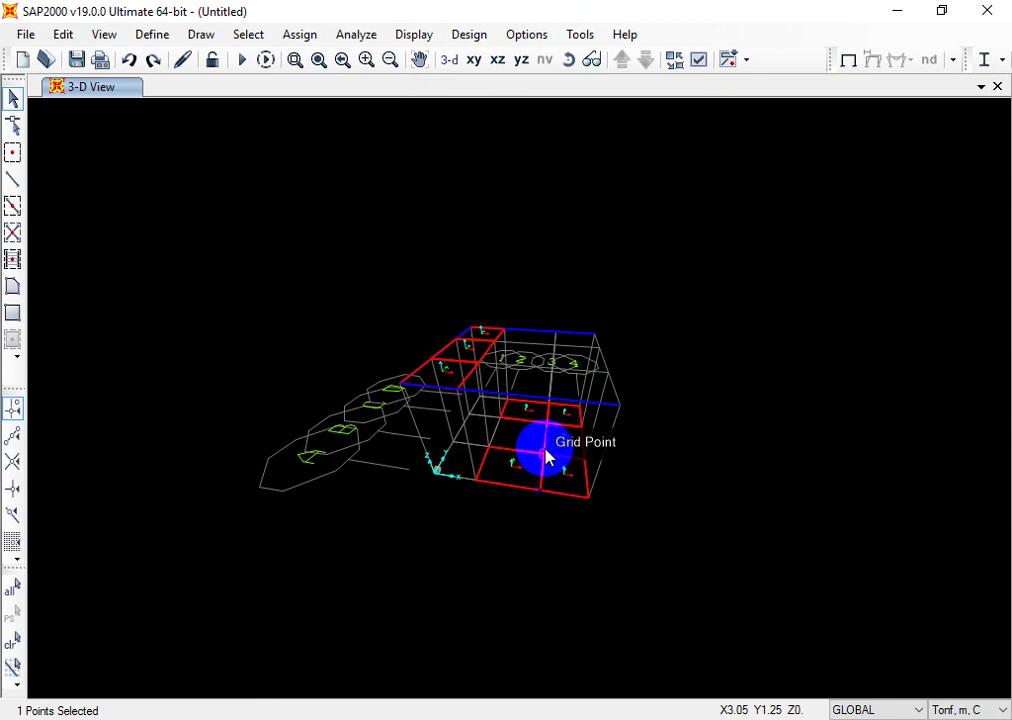
{"action": "left_click", "coordinate": [592, 495]}
{"action": "left_click", "coordinate": [588, 467]}
{"action": "left_click", "coordinate": [588, 467]}
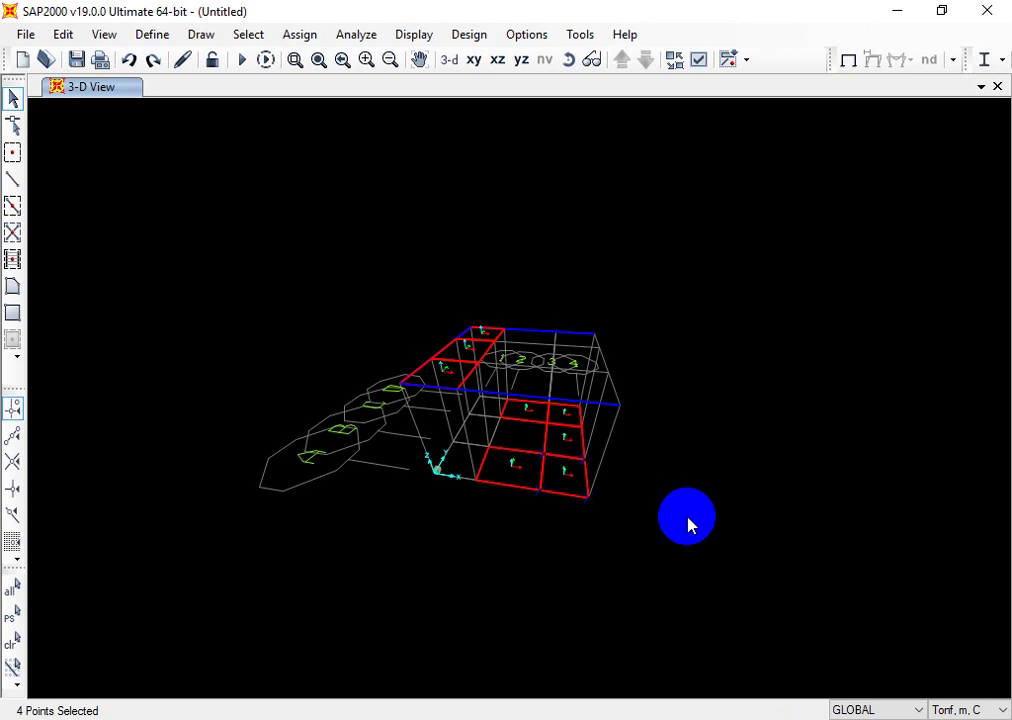
{"action": "left_click", "coordinate": [63, 34]}
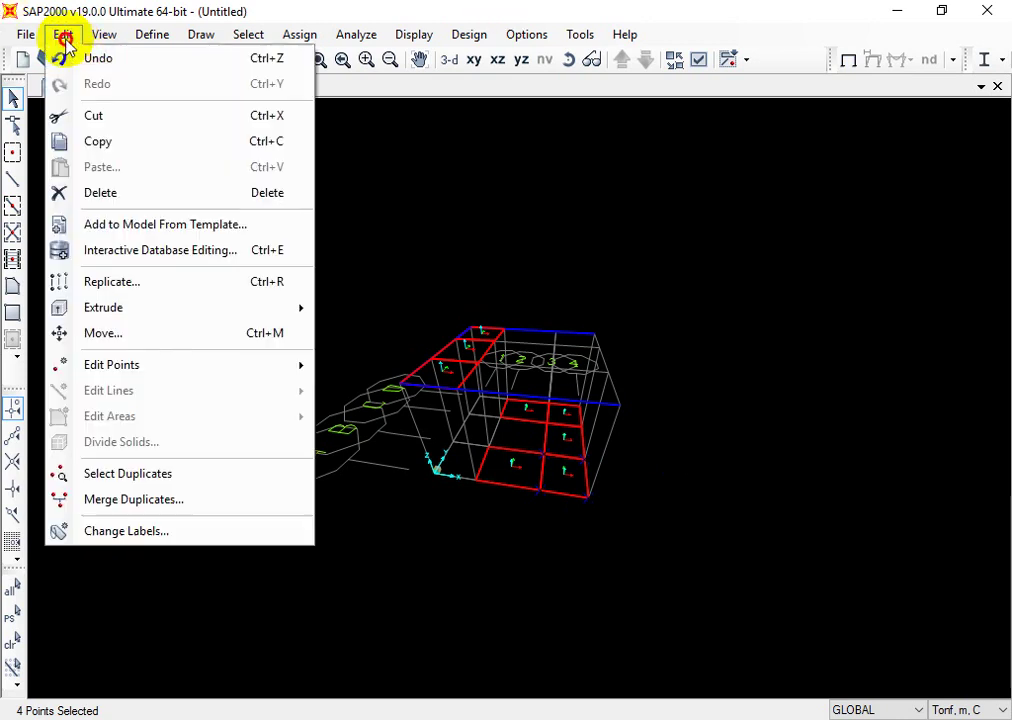
{"action": "left_click", "coordinate": [215, 334]}
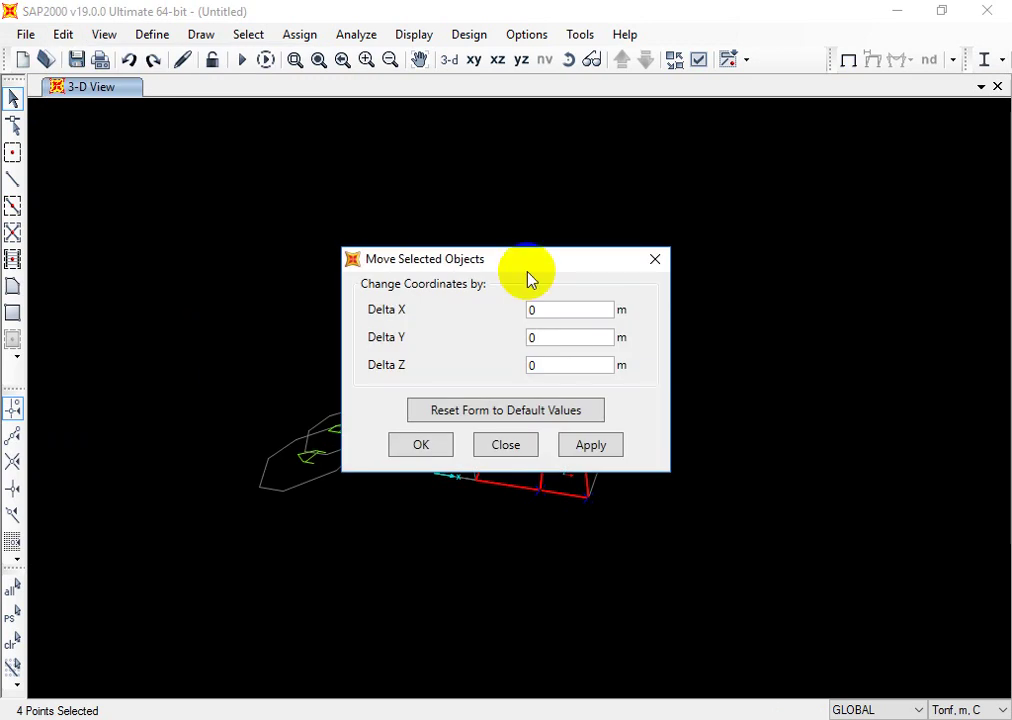
{"action": "left_click_drag", "start_coordinate": [530, 280], "coordinate": [275, 140]}
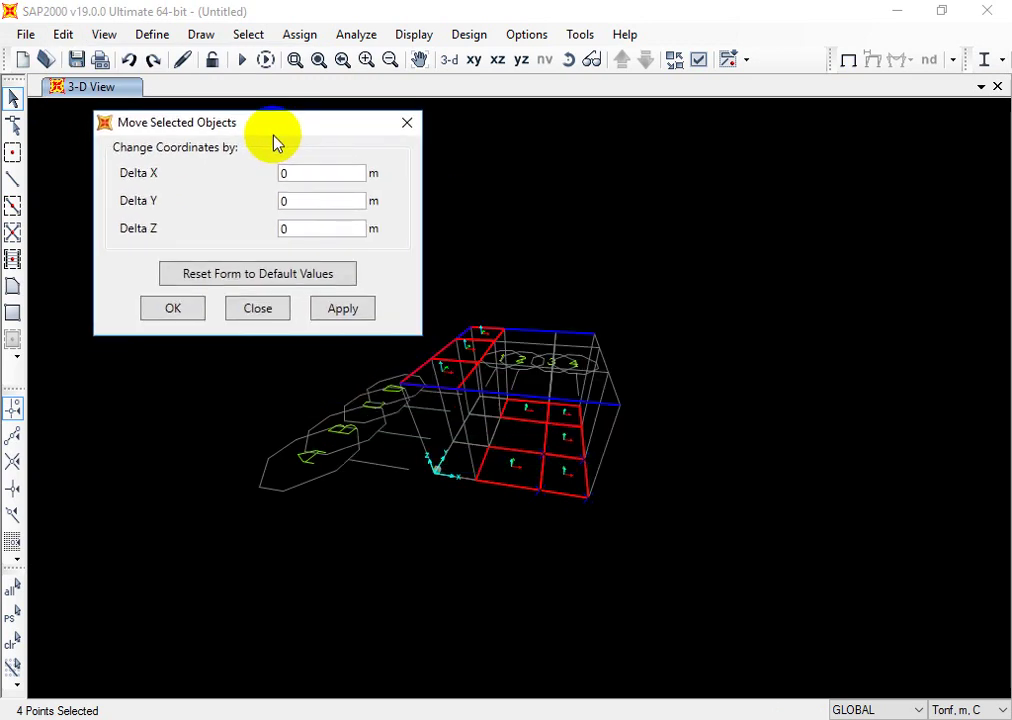
{"action": "left_click_drag", "start_coordinate": [322, 231], "coordinate": [218, 232]}
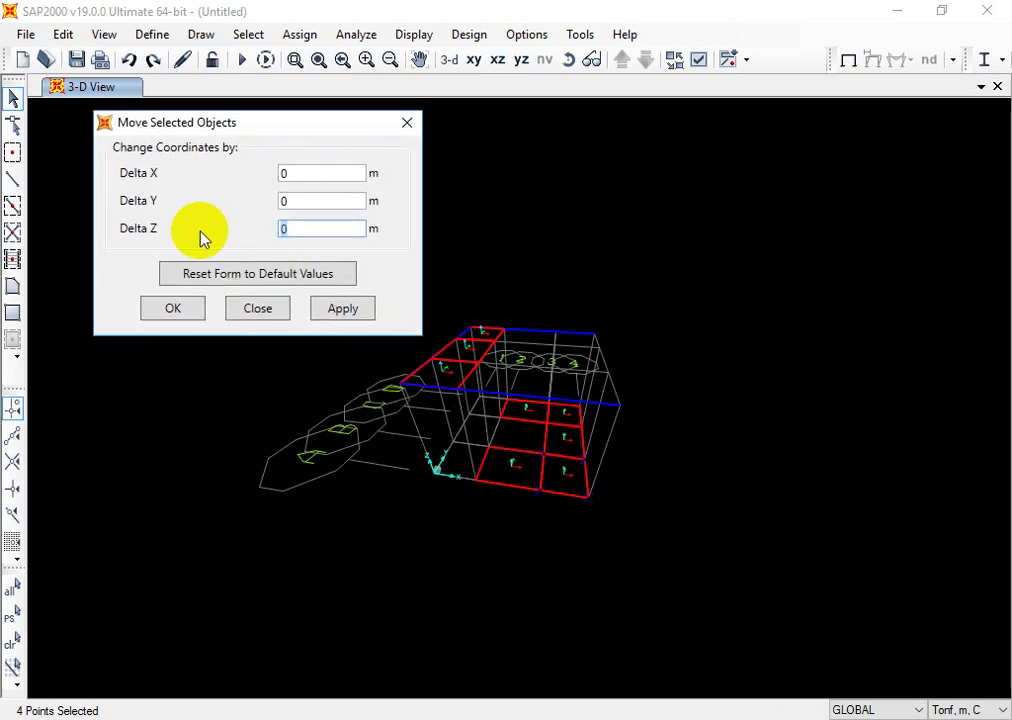
{"action": "type", "text": "1.05"}
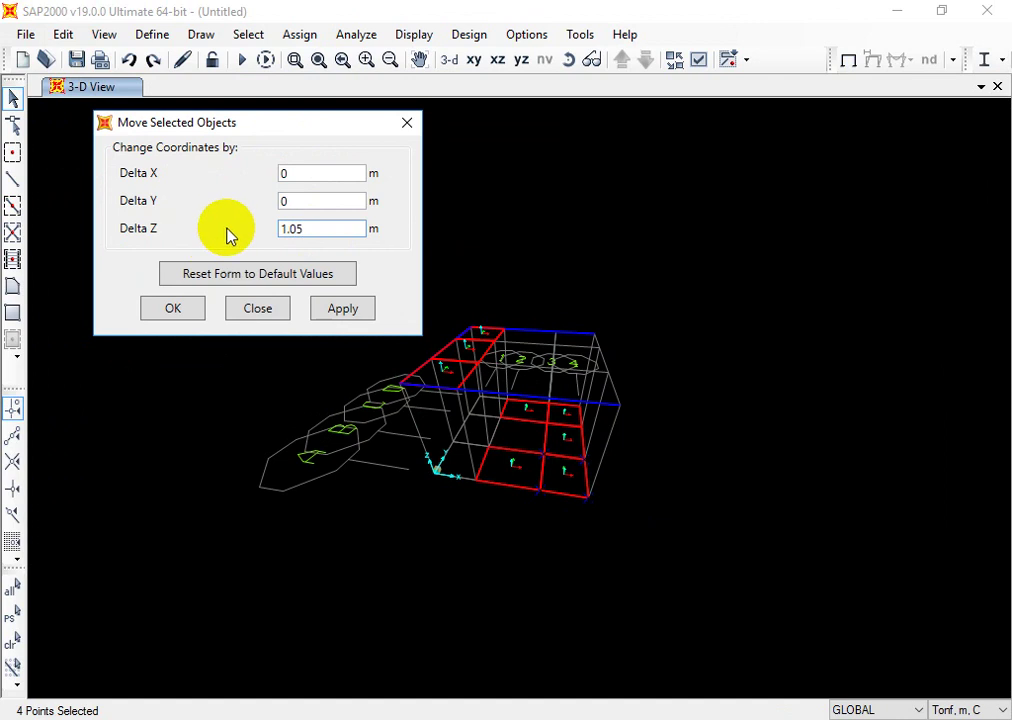
{"action": "left_click", "coordinate": [350, 311]}
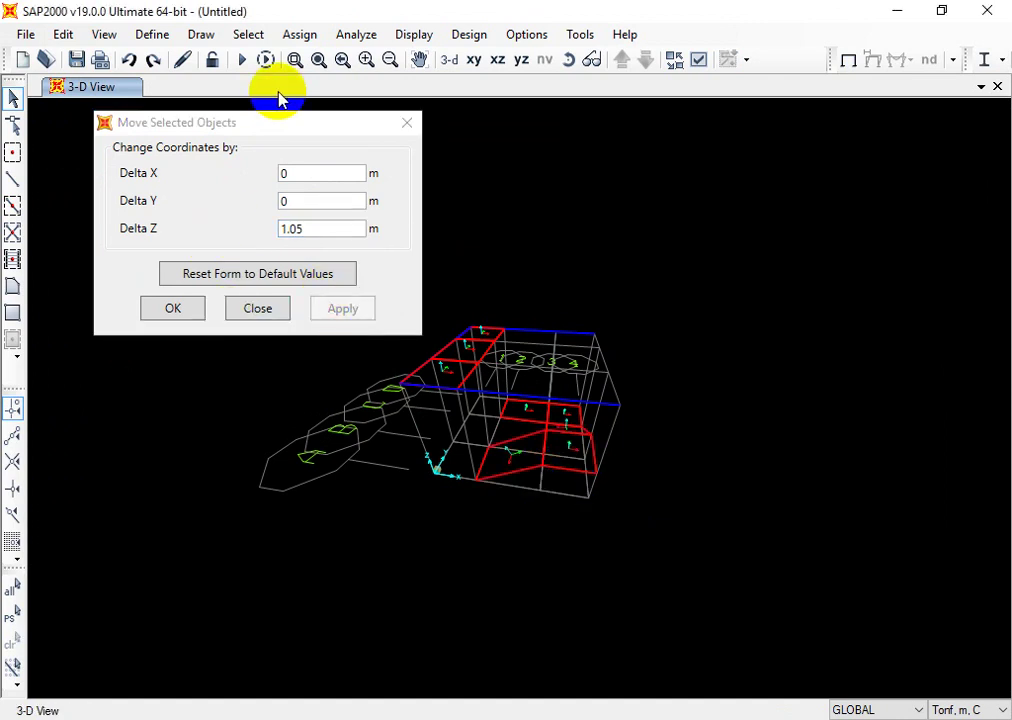
Step: Move the four Z=0 slab points where grids 3 and 4 meet grids C and D by a Delta Z of 1.95 m
{"action": "left_click_drag", "start_coordinate": [275, 123], "coordinate": [189, 116]}
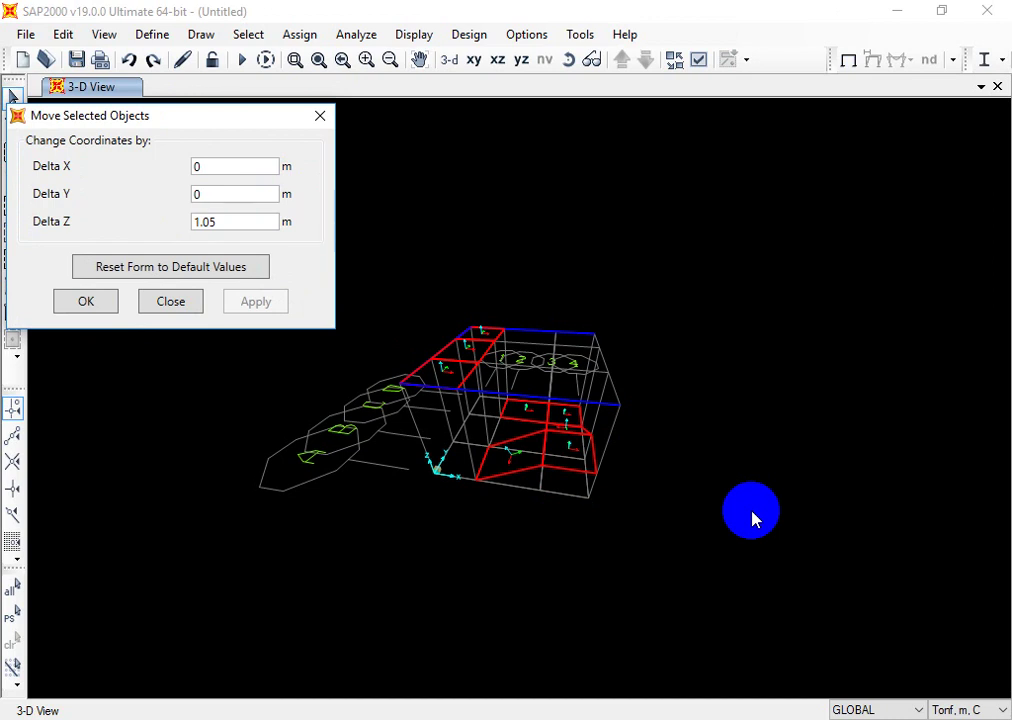
{"action": "left_click", "coordinate": [703, 507]}
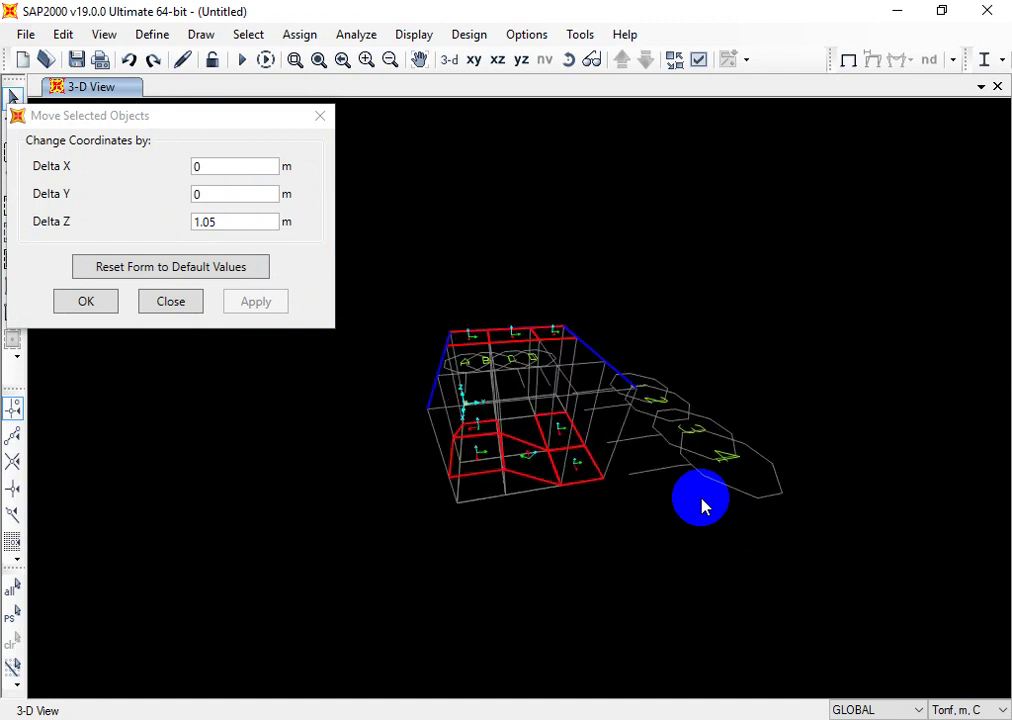
{"action": "left_click", "coordinate": [549, 468]}
{"action": "left_click", "coordinate": [573, 488]}
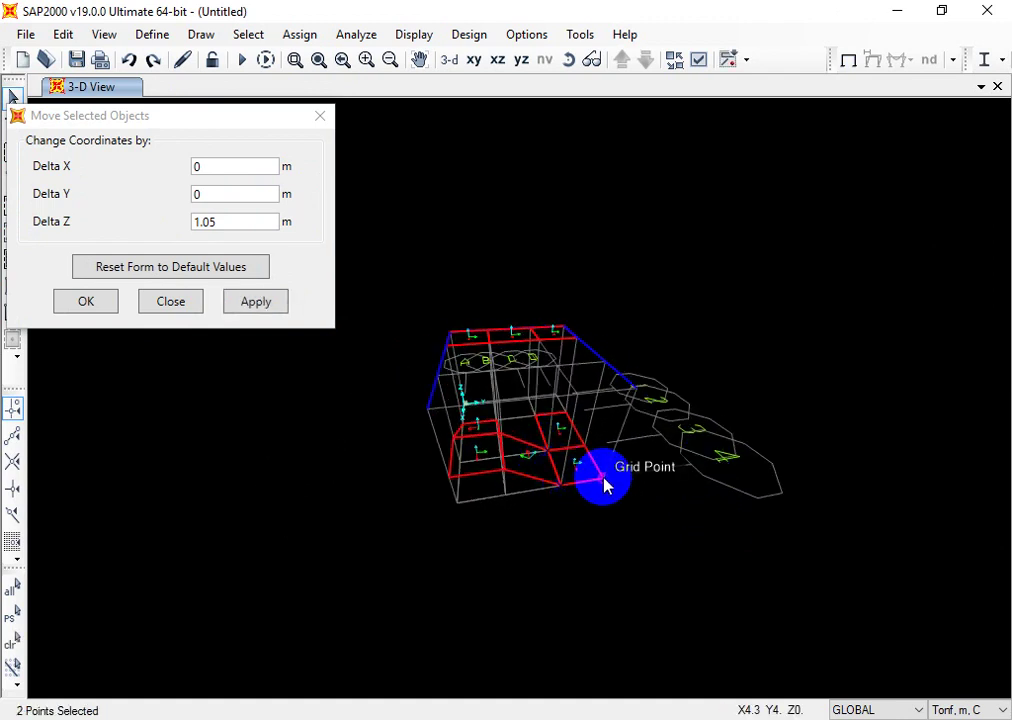
{"action": "left_click", "coordinate": [586, 464]}
{"action": "left_click", "coordinate": [608, 481]}
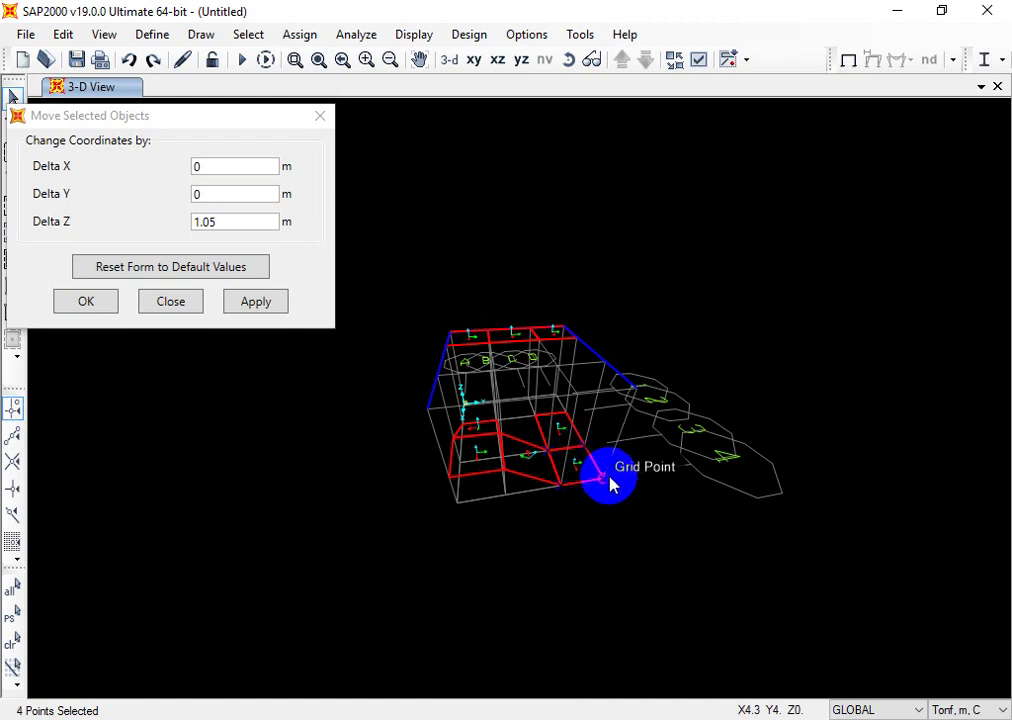
{"action": "left_click_drag", "start_coordinate": [237, 221], "coordinate": [147, 228]}
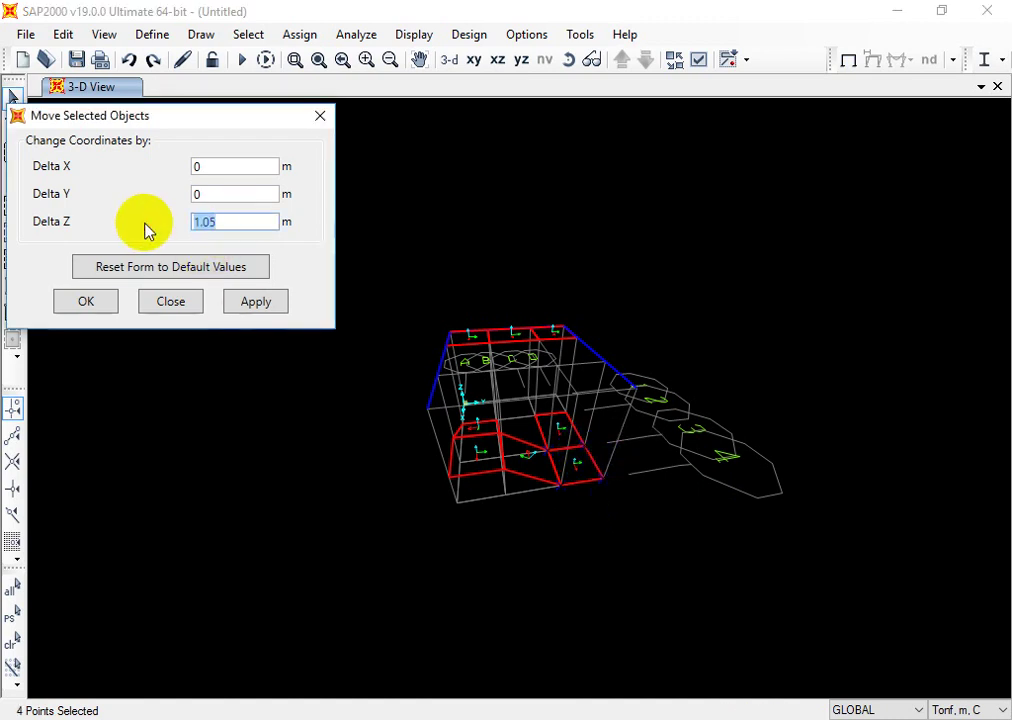
{"action": "type", "text": "1.95"}
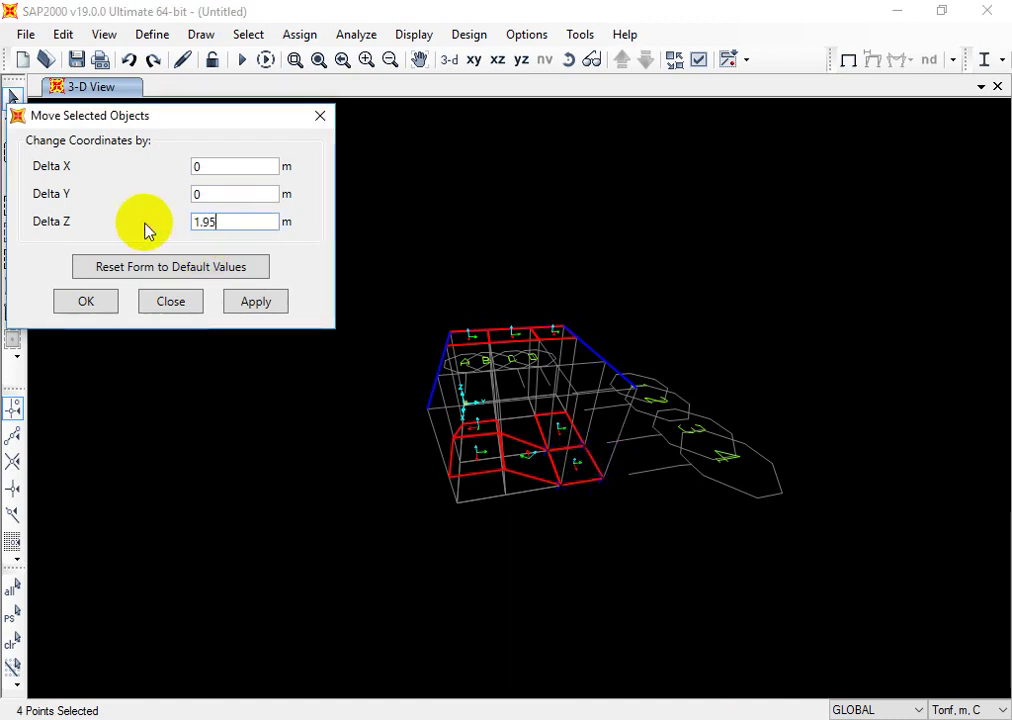
{"action": "left_click", "coordinate": [260, 300]}
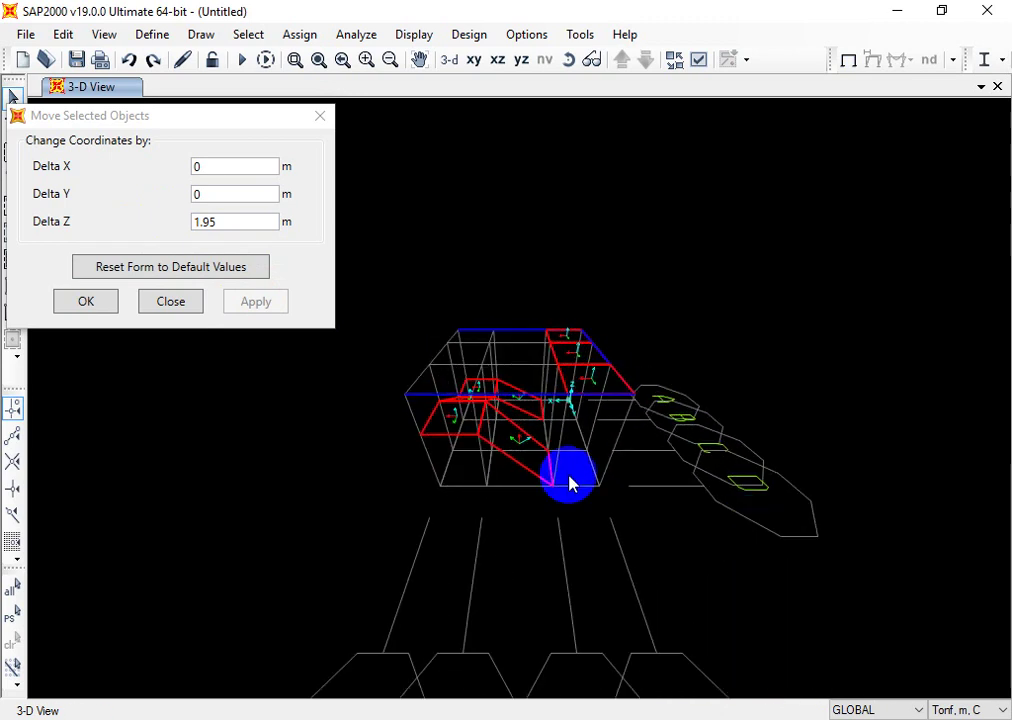
Step: Move the two Z=0 slab points where grid 2 meets grids C and D by a Delta Z of 3 m, and close the move dialog
{"action": "left_click", "coordinate": [549, 487]}
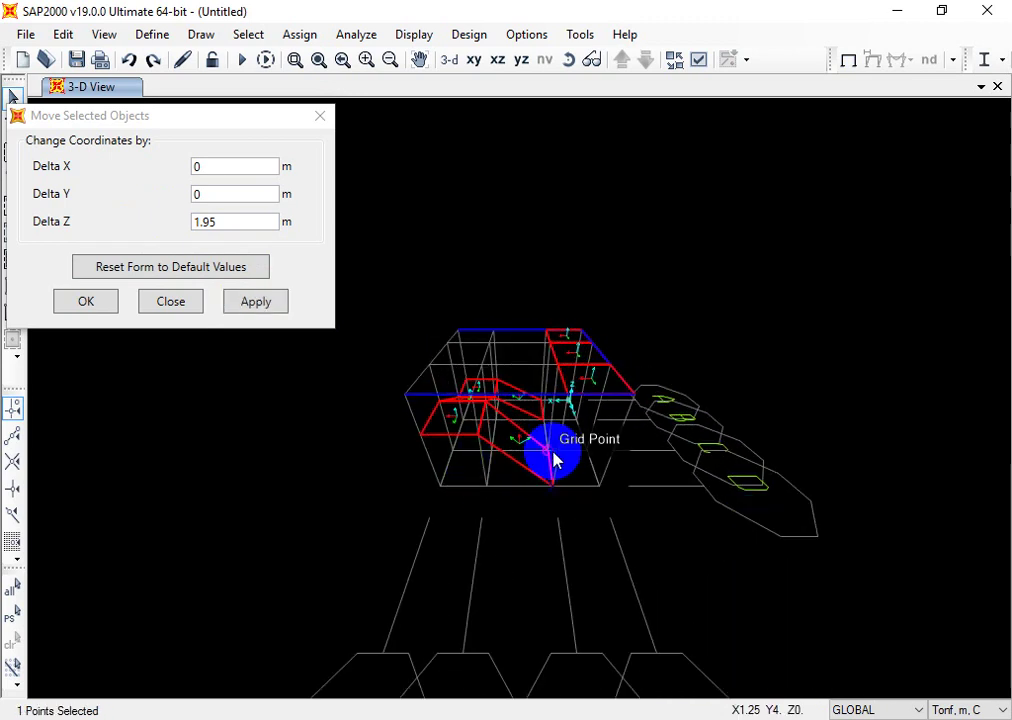
{"action": "left_click", "coordinate": [549, 487]}
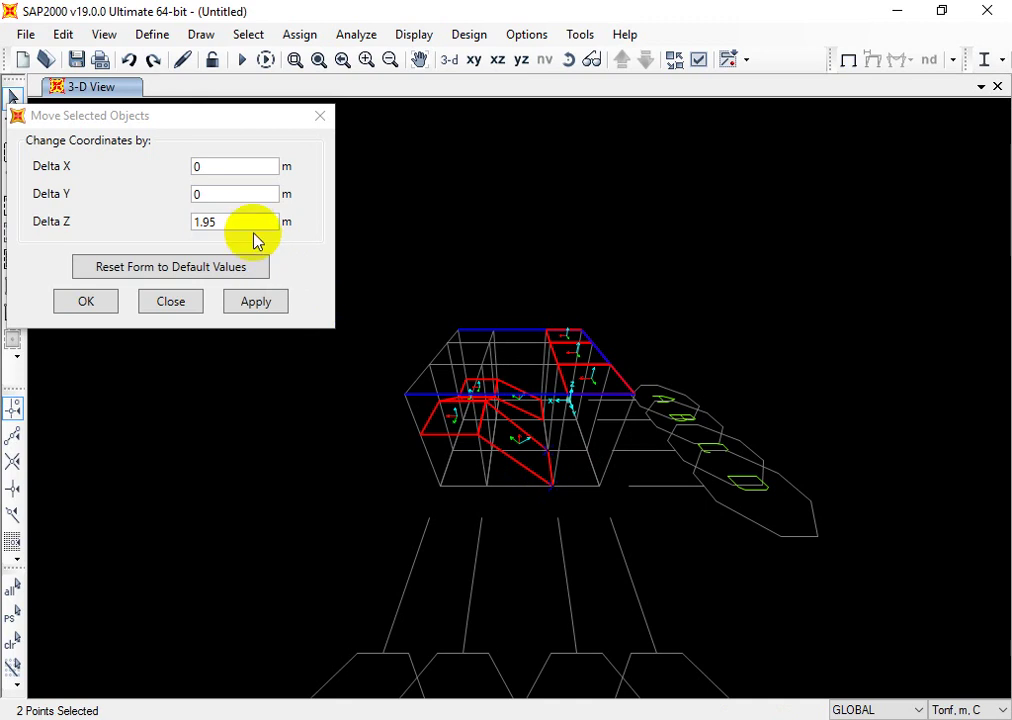
{"action": "left_click_drag", "start_coordinate": [244, 221], "coordinate": [79, 226]}
{"action": "type", "text": "3"}
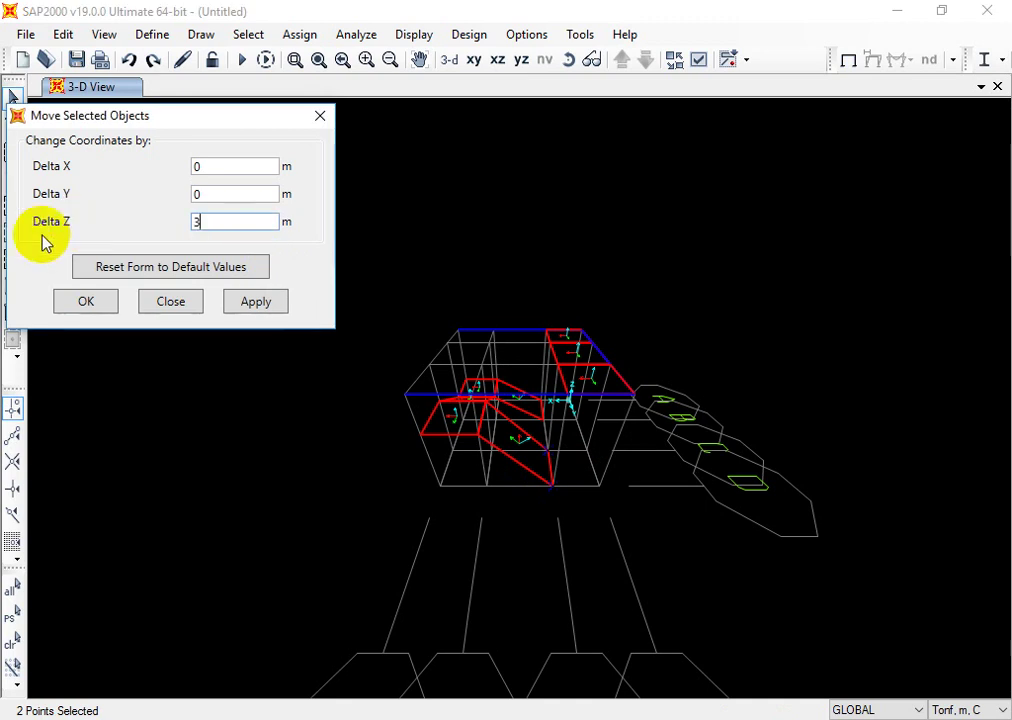
{"action": "left_click", "coordinate": [262, 303]}
{"action": "left_click", "coordinate": [100, 303]}
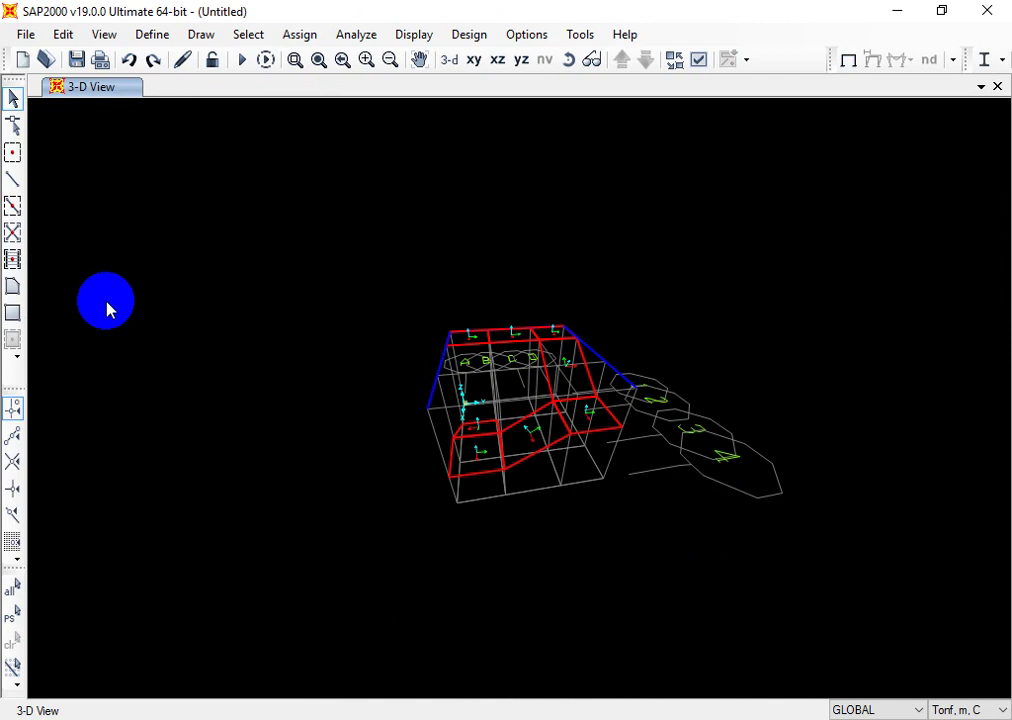
Step: Draw three connected 12*50 frames along the slabs' outer edge on grid 4 from A through B and C to D
{"action": "left_click", "coordinate": [13, 182]}
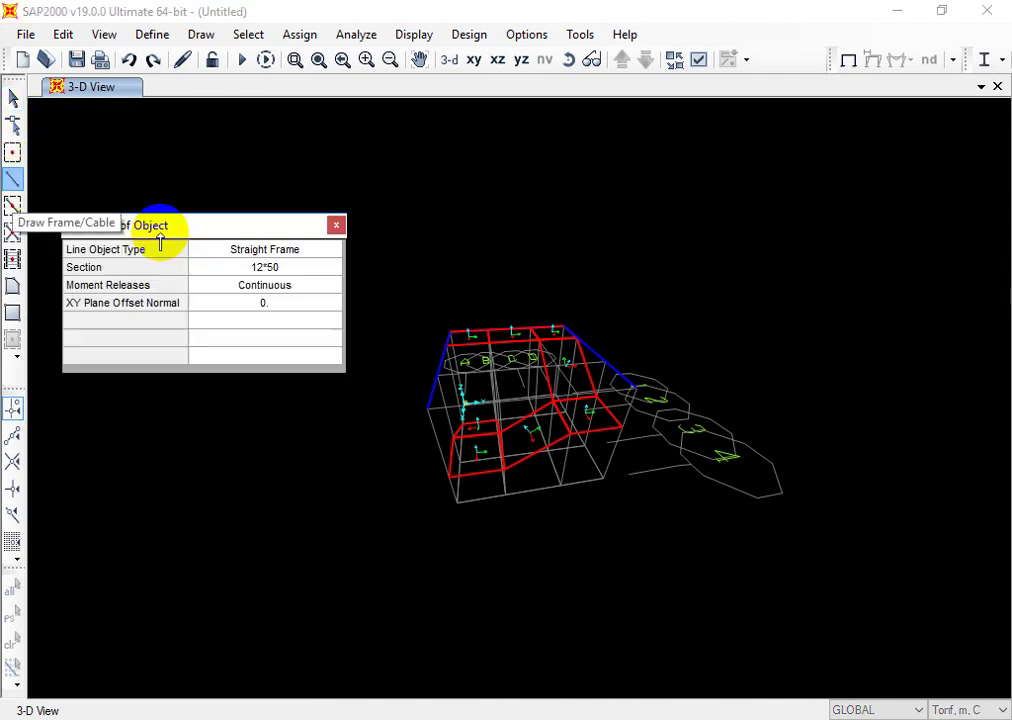
{"action": "left_click", "coordinate": [447, 483]}
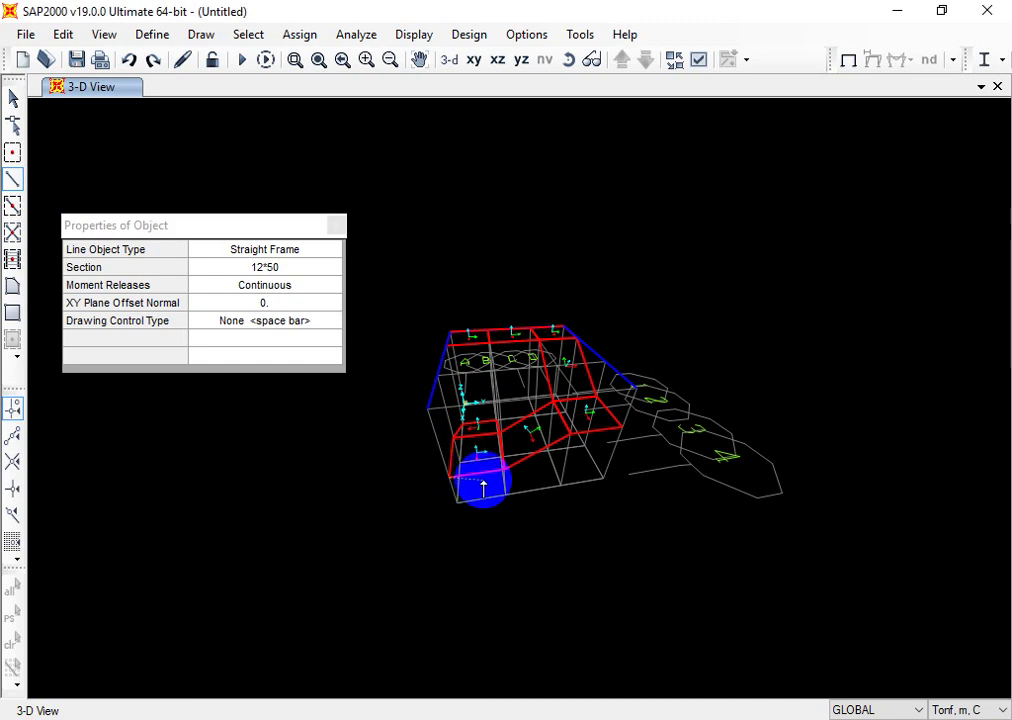
{"action": "left_click", "coordinate": [503, 468]}
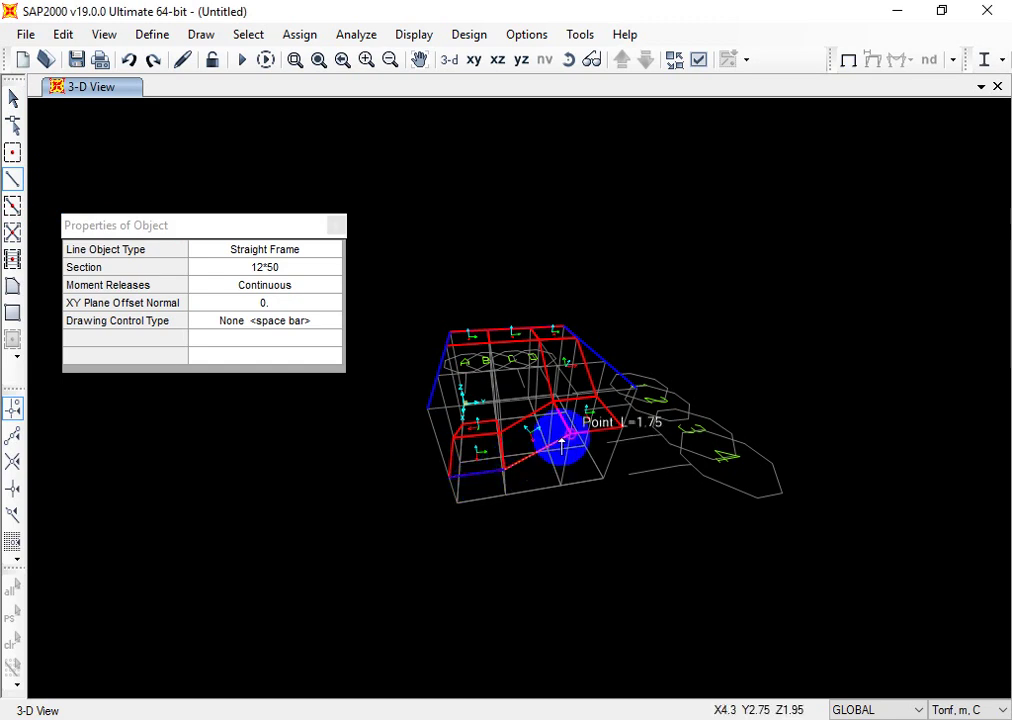
{"action": "left_click", "coordinate": [563, 440]}
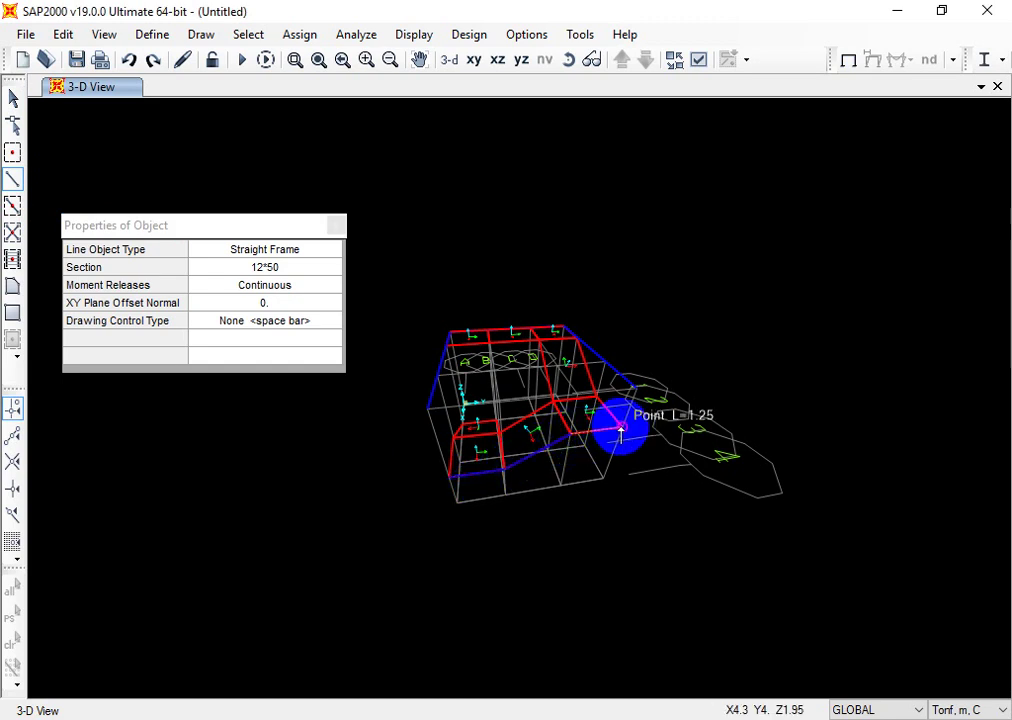
{"action": "left_click", "coordinate": [620, 432]}
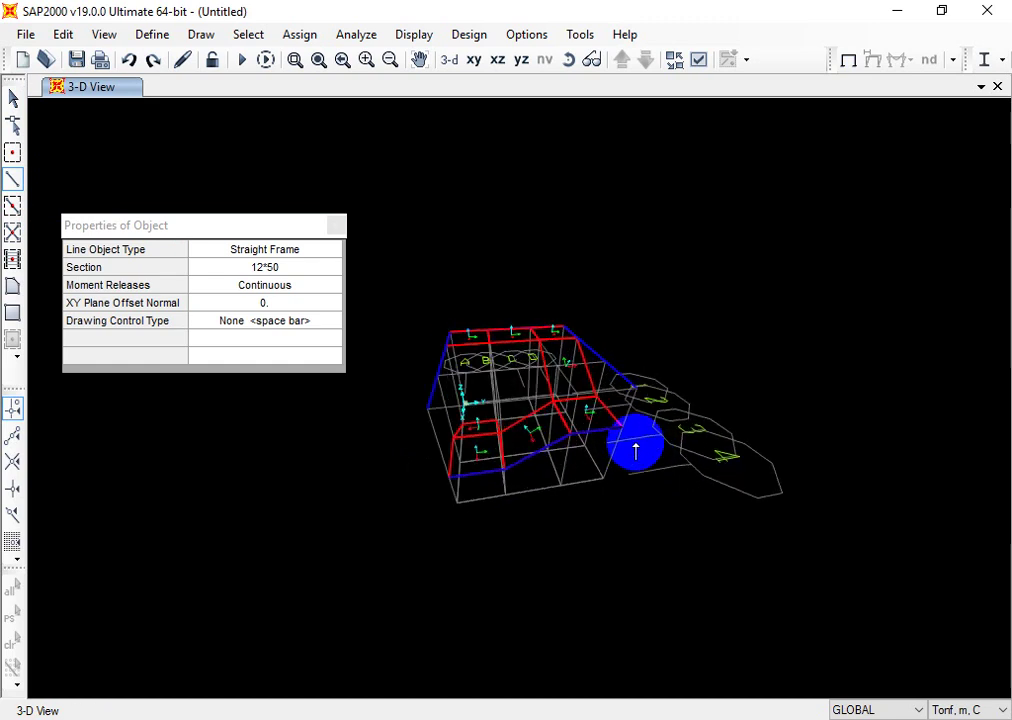
{"action": "middle_click_drag", "start_coordinate": [635, 451], "coordinate": [636, 452], "text": "shift"}
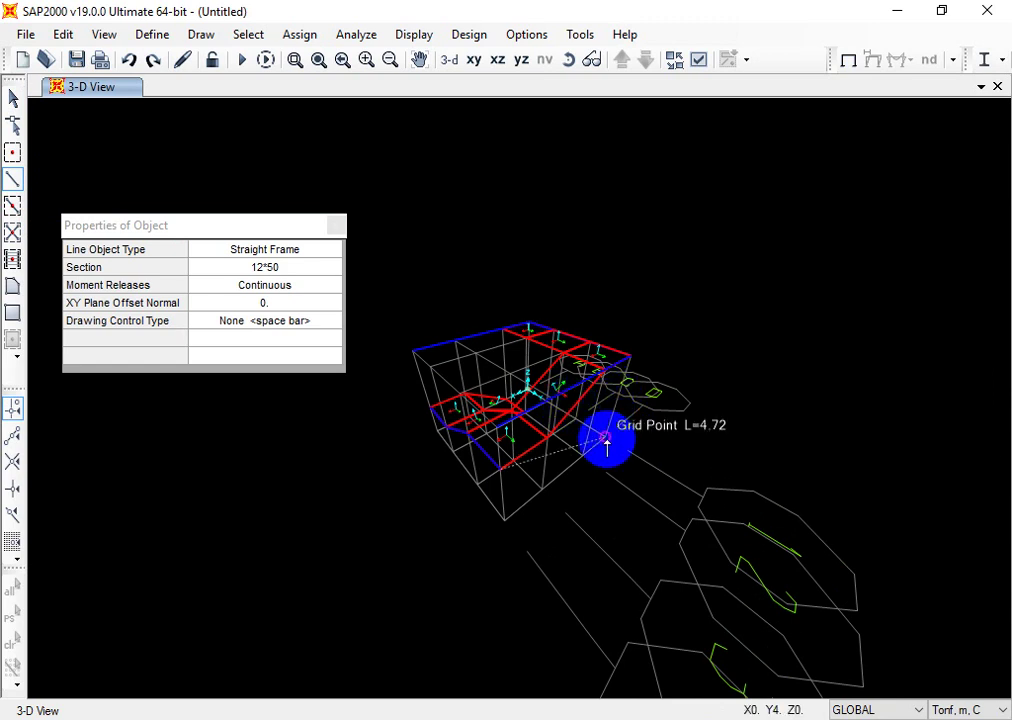
{"action": "key", "text": "Escape"}
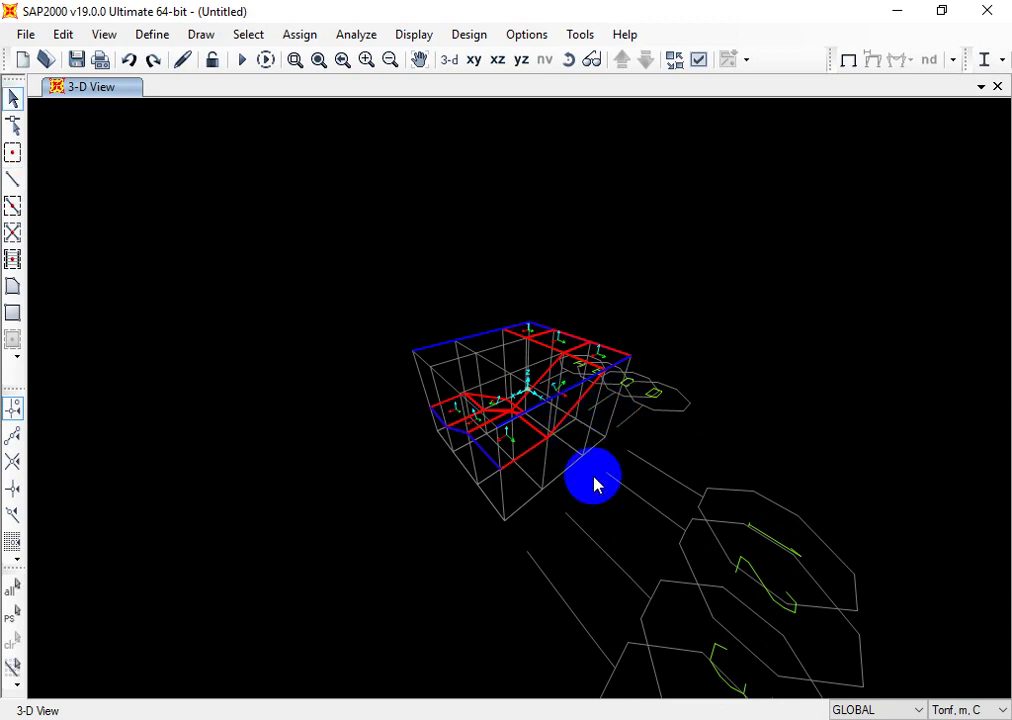
{"action": "middle_click_drag", "start_coordinate": [594, 484], "coordinate": [594, 484], "text": "shift"}
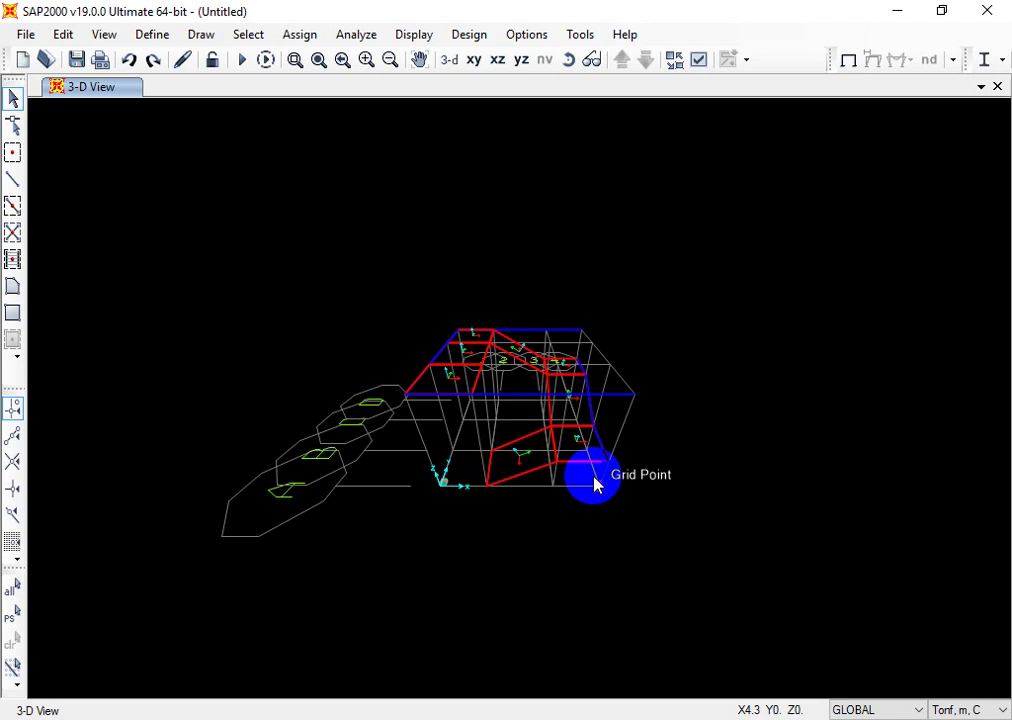
{"action": "middle_click_drag", "start_coordinate": [562, 538], "coordinate": [560, 536], "text": "shift"}
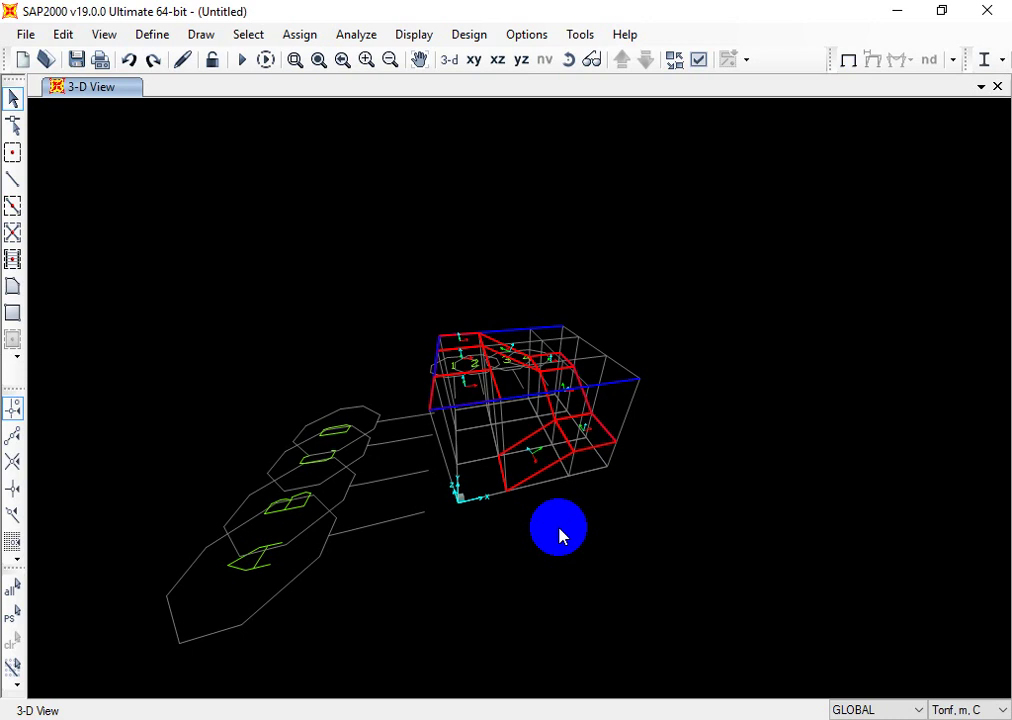
{"action": "left_click", "coordinate": [14, 180]}
{"action": "left_click", "coordinate": [296, 270]}
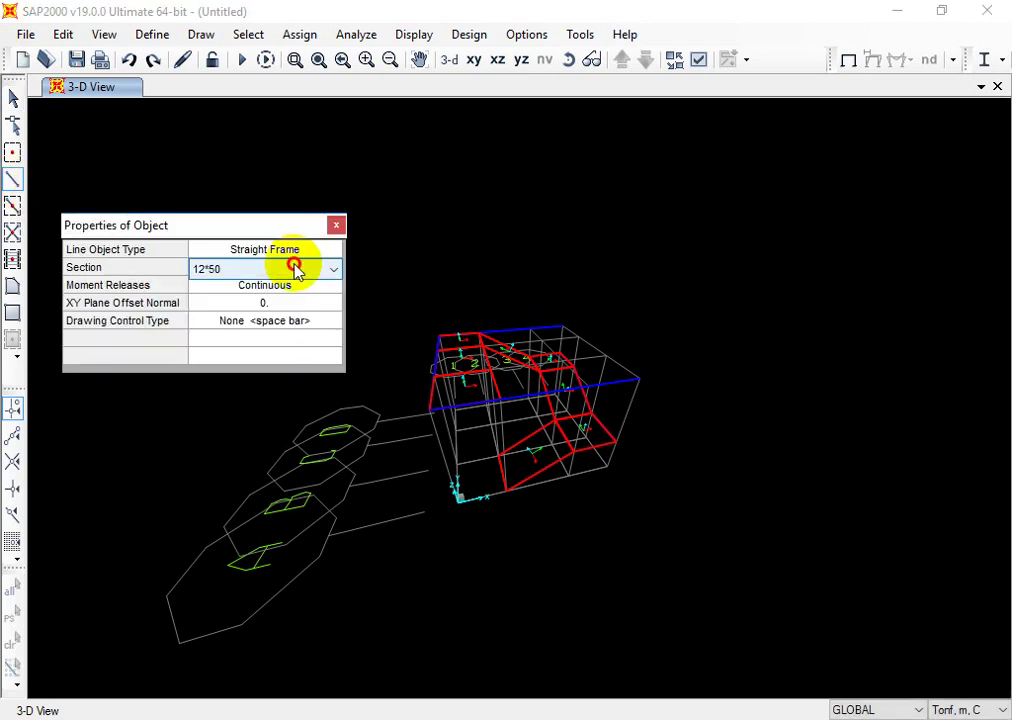
{"action": "left_click", "coordinate": [288, 272]}
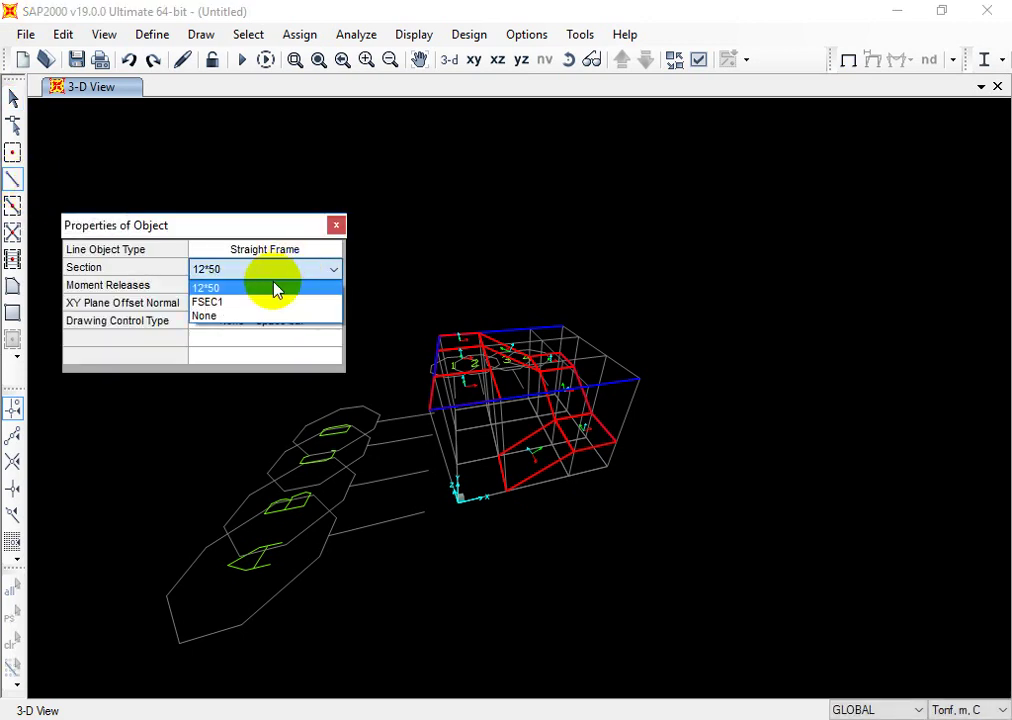
{"action": "left_click", "coordinate": [277, 289]}
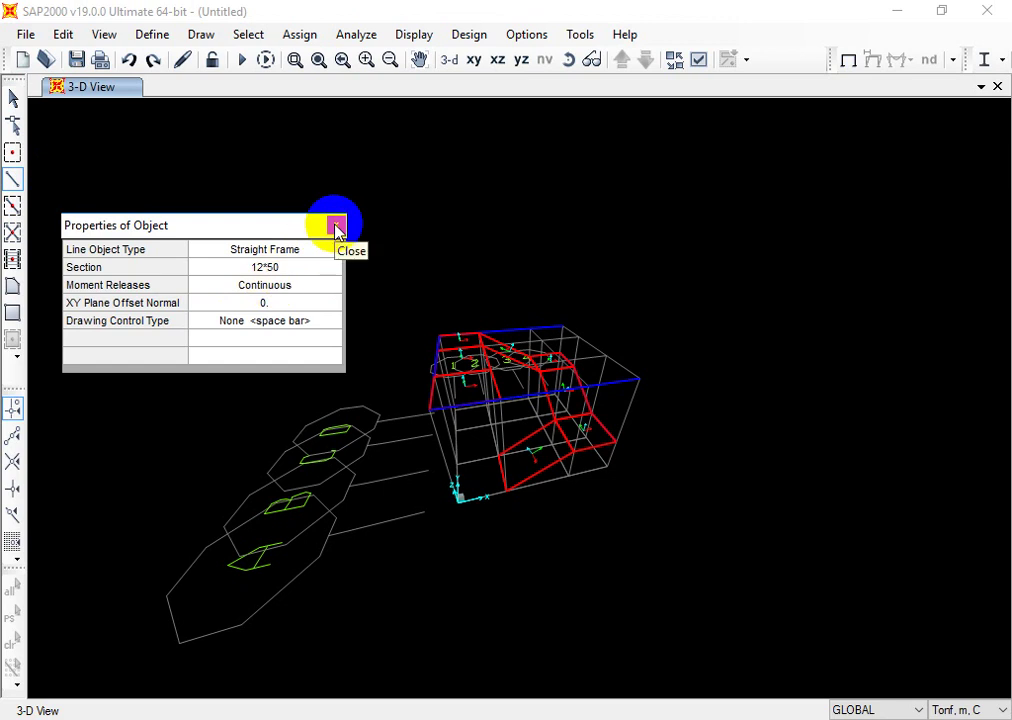
{"action": "left_click", "coordinate": [294, 267]}
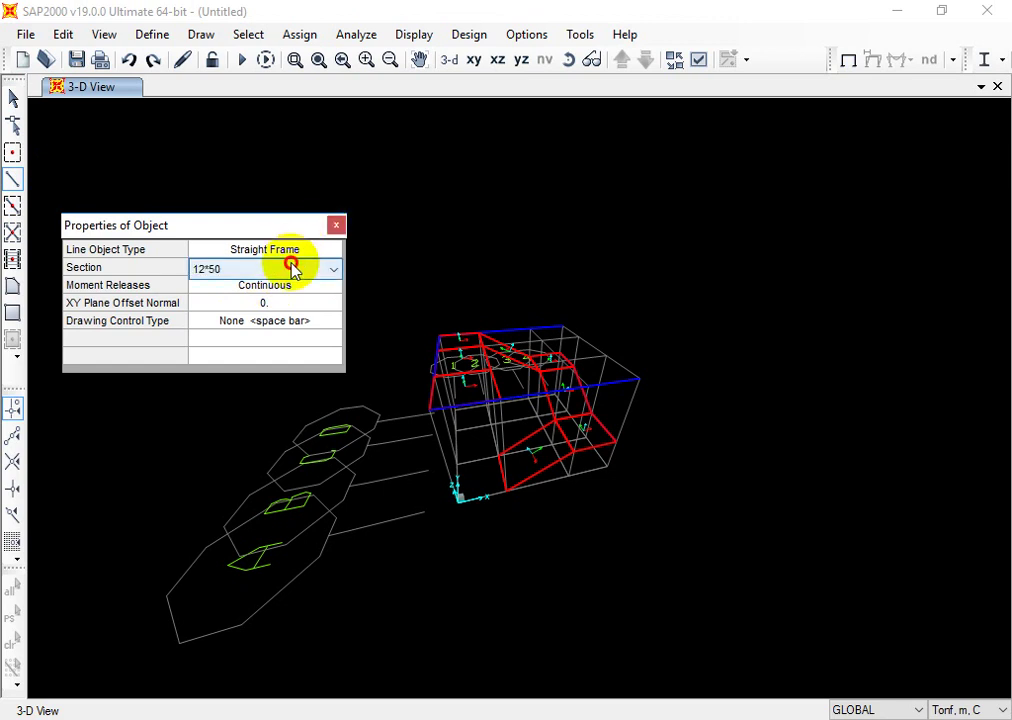
{"action": "left_click", "coordinate": [290, 269]}
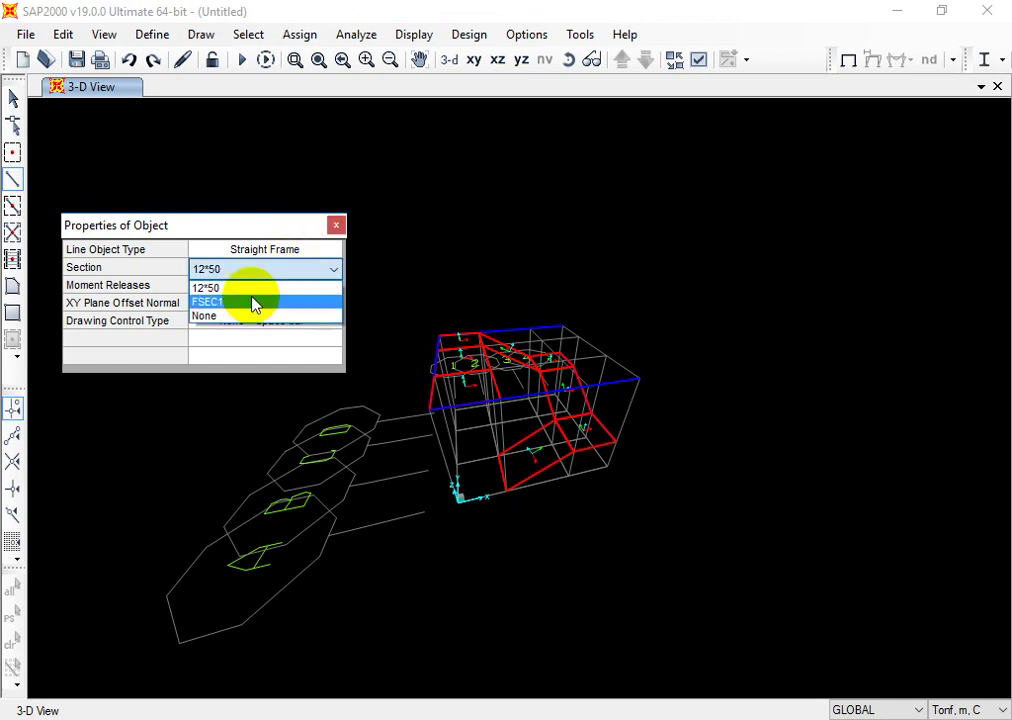
{"action": "left_click", "coordinate": [336, 225]}
{"action": "left_click", "coordinate": [336, 225]}
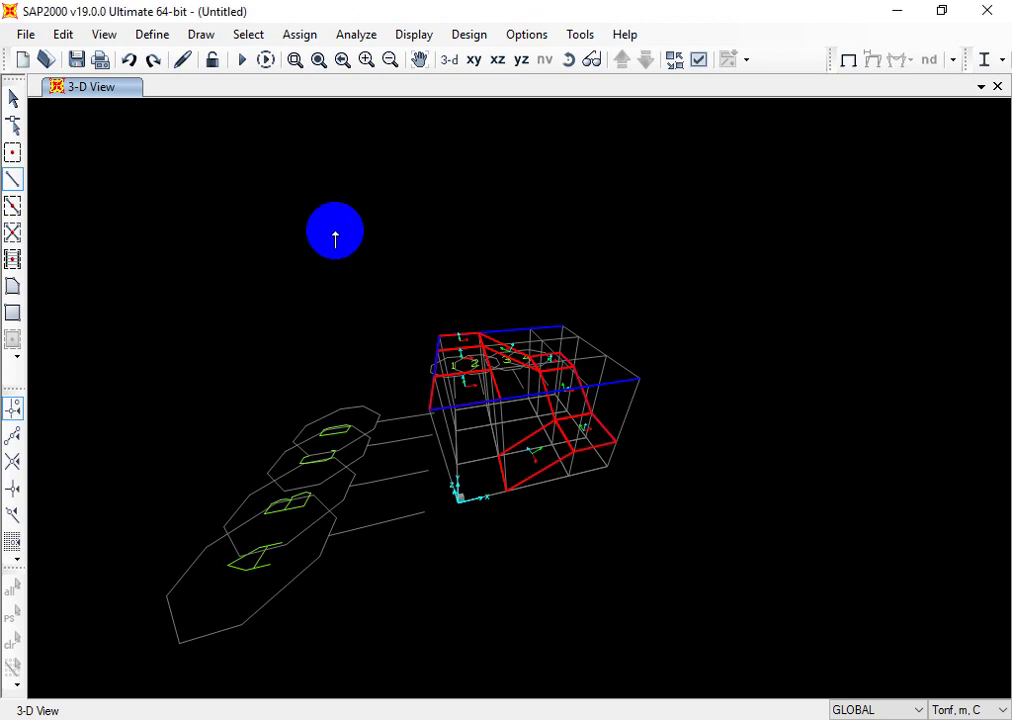
Step: Rename the frame section FSEC1 as COLUMN and accept the frame property changes
{"action": "left_click", "coordinate": [143, 38]}
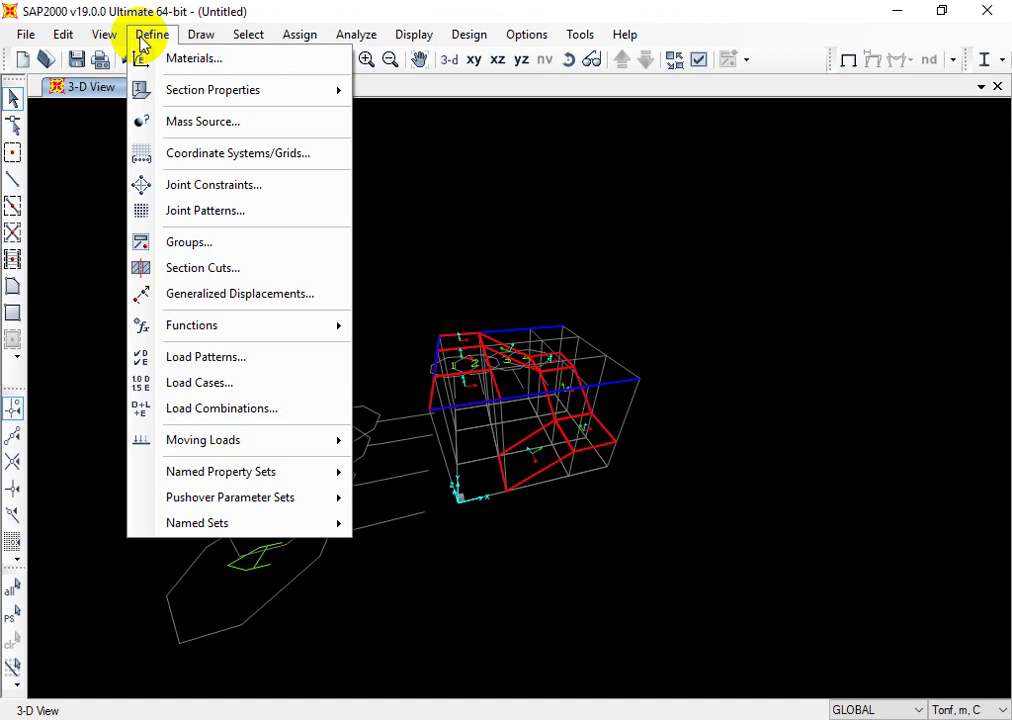
{"action": "mouse_move", "coordinate": [350, 90]}
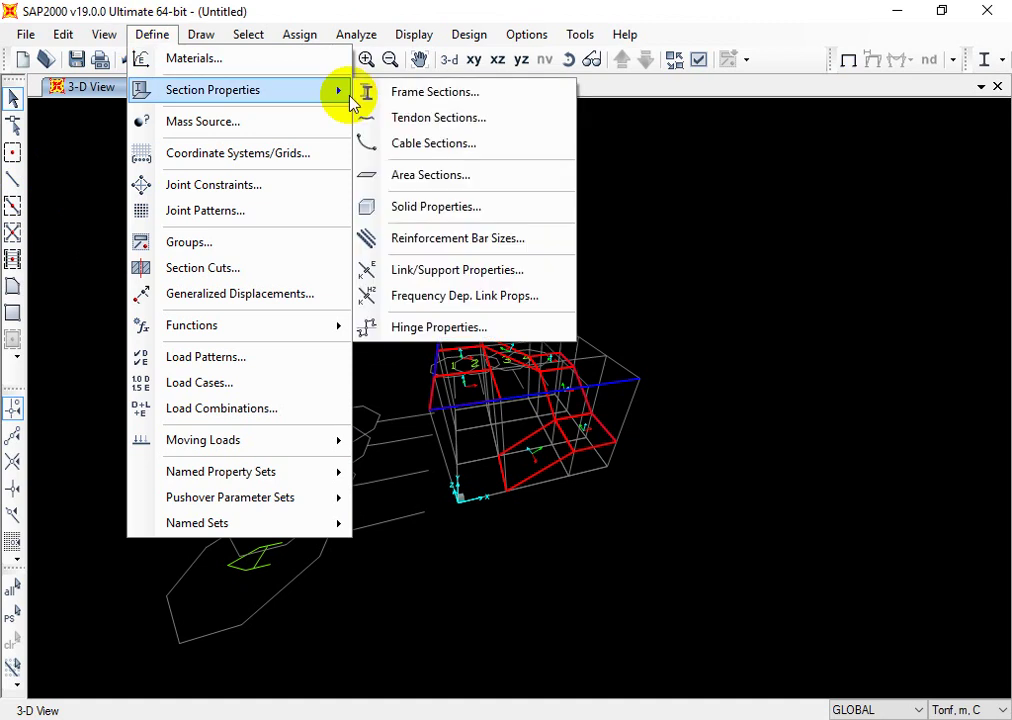
{"action": "left_click", "coordinate": [422, 98]}
{"action": "left_click", "coordinate": [285, 264]}
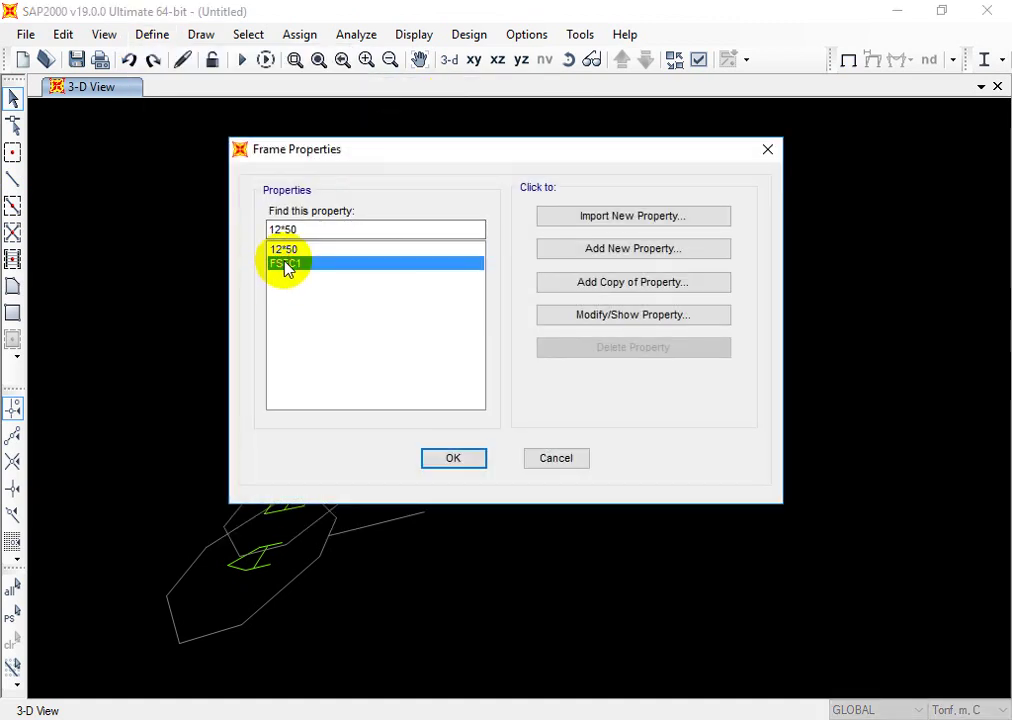
{"action": "left_click", "coordinate": [632, 318]}
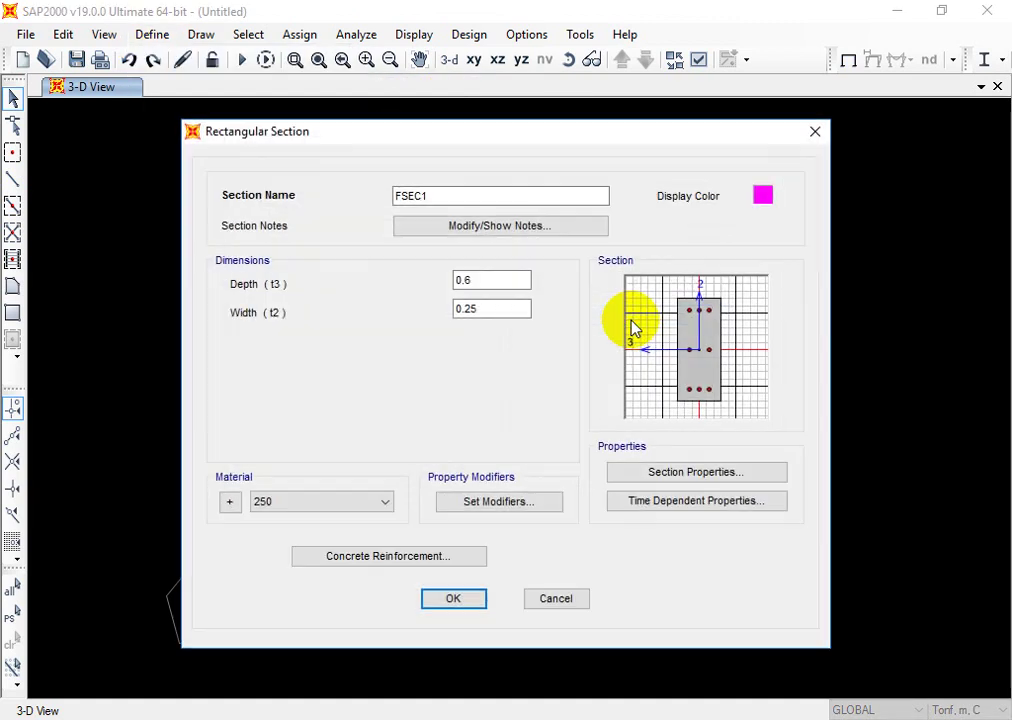
{"action": "left_click", "coordinate": [485, 195]}
{"action": "left_click_drag", "start_coordinate": [485, 195], "coordinate": [339, 203]}
{"action": "type", "text": "COLUMN"}
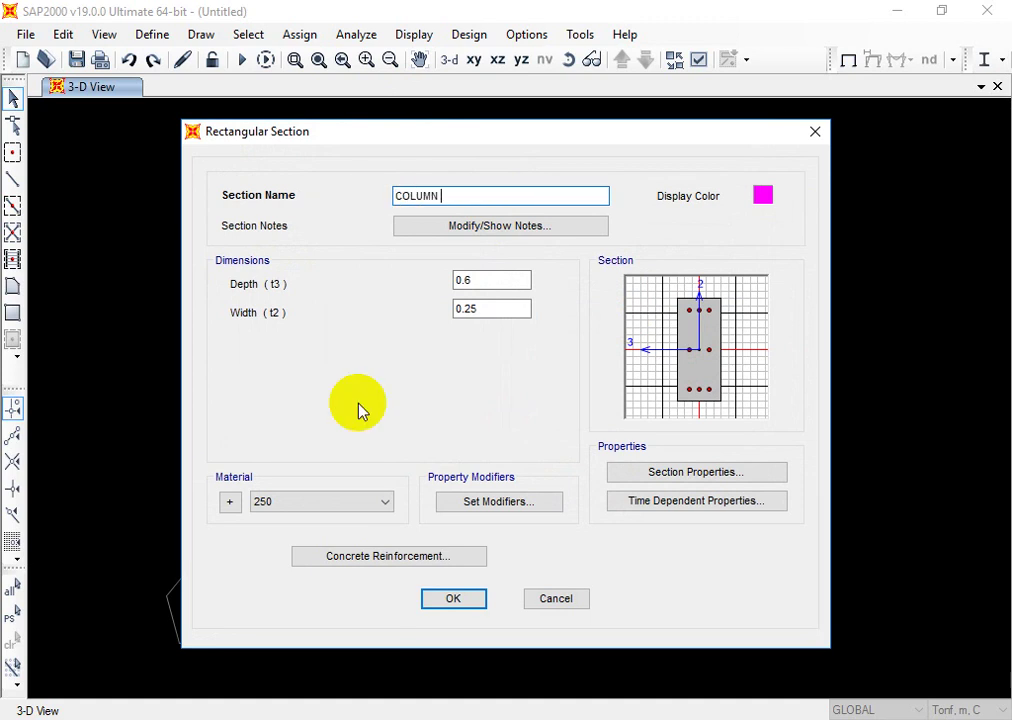
{"action": "left_click", "coordinate": [453, 598]}
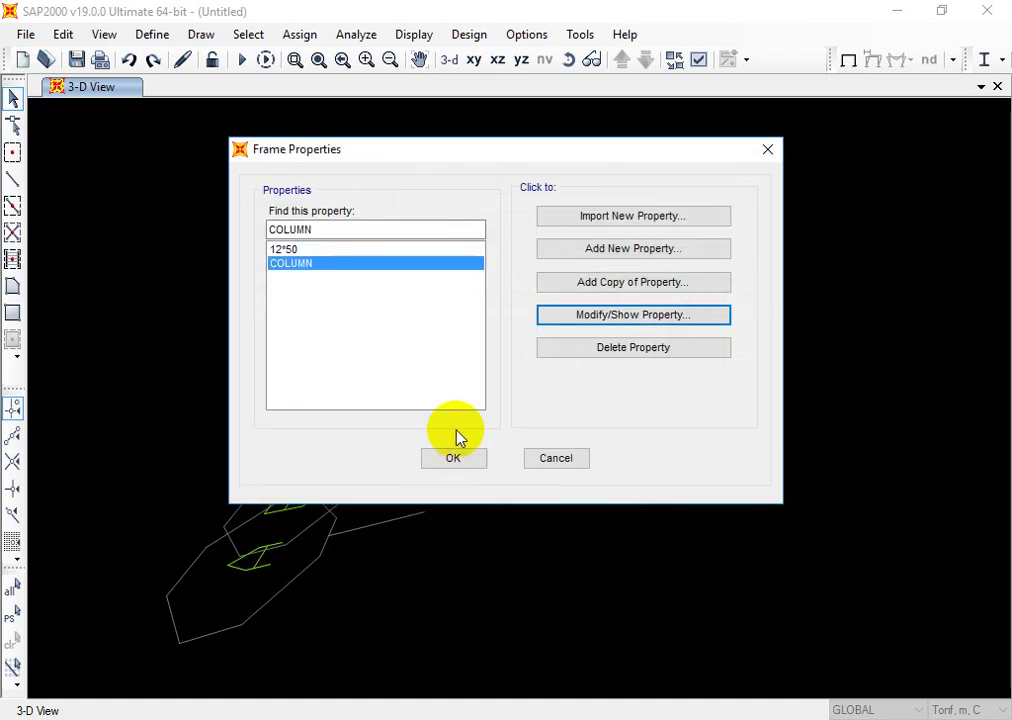
{"action": "left_click", "coordinate": [453, 457]}
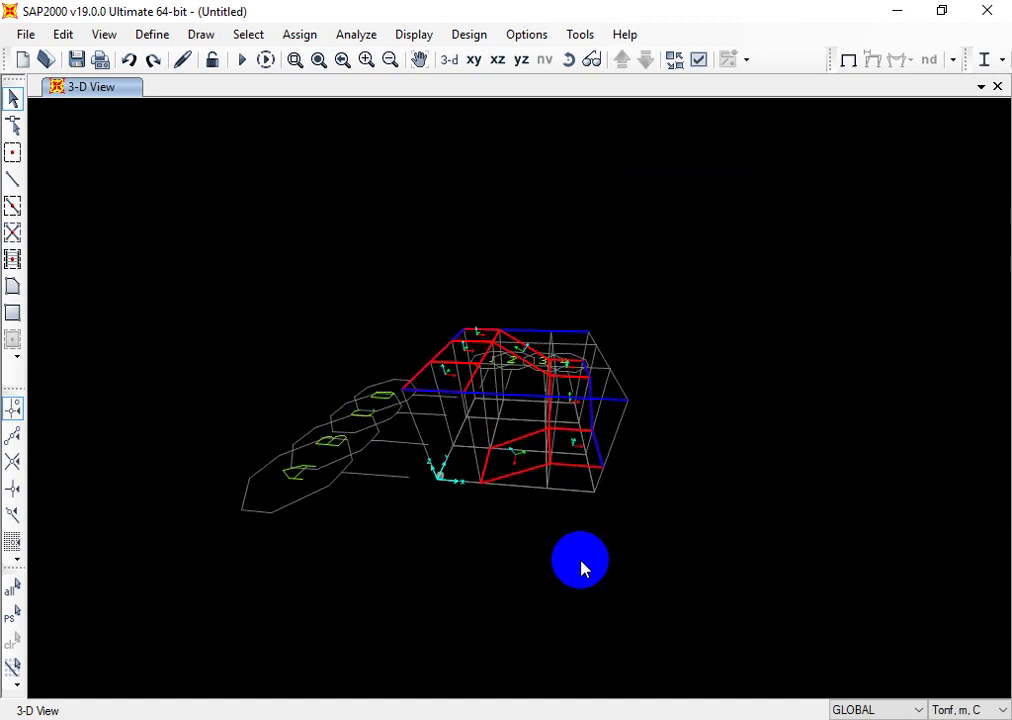
Step: Draw a vertical 12*50 frame at X=0, Y=0 from Z=0 up to Z=3 m
{"action": "left_click", "coordinate": [14, 179]}
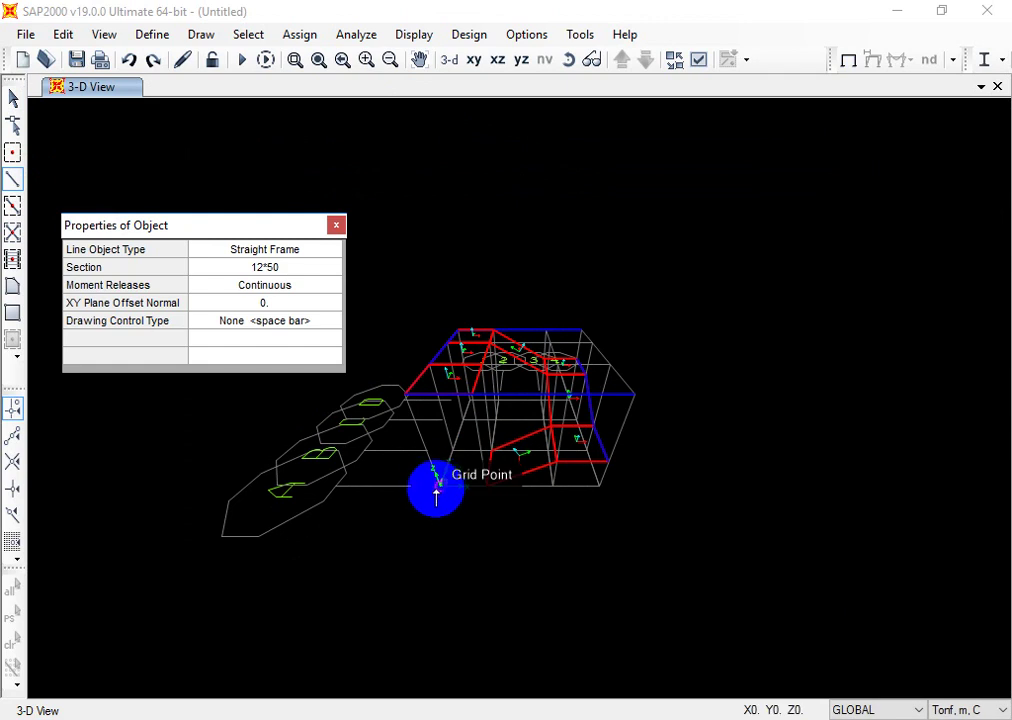
{"action": "left_click", "coordinate": [437, 487]}
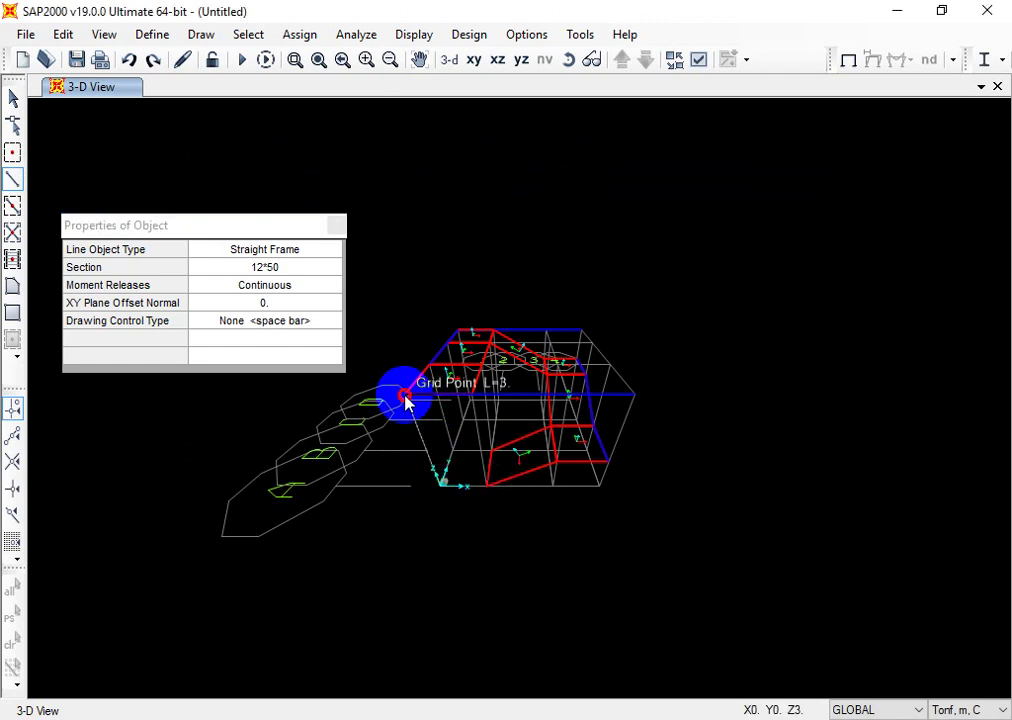
{"action": "left_click", "coordinate": [405, 397]}
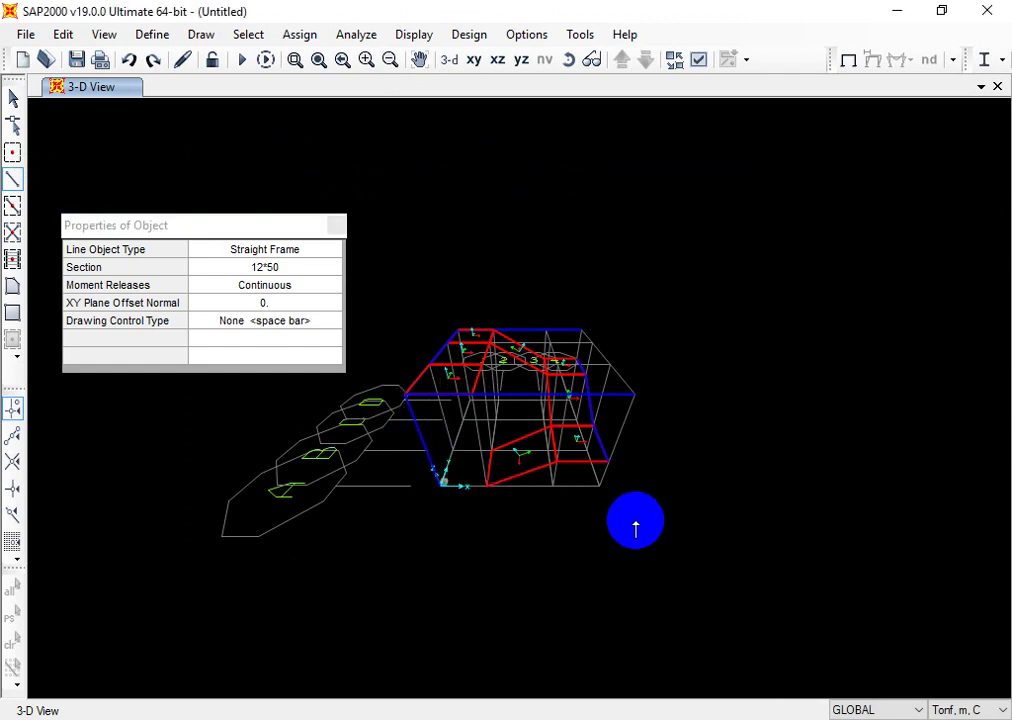
Step: Draw two stacked vertical 12*50 frames at X=4.3, Y=0, from Z=0 through the slab point at Z=1.05 to Z=3 m, and end drawing
{"action": "middle_click_drag", "start_coordinate": [640, 527], "coordinate": [567, 508], "text": "shift"}
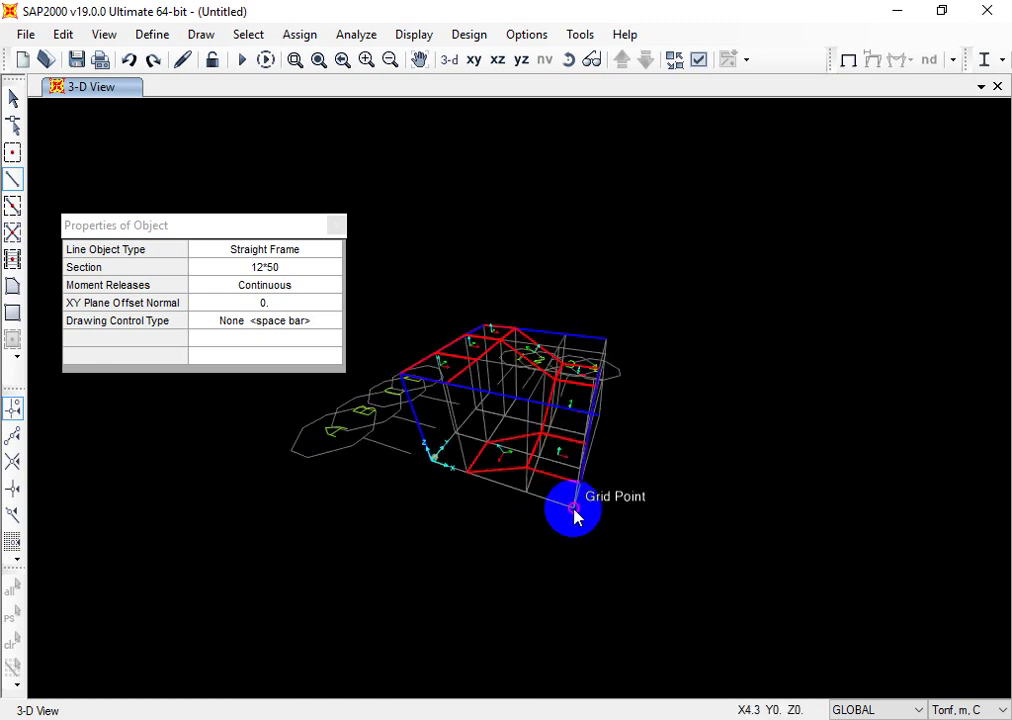
{"action": "left_click", "coordinate": [574, 507]}
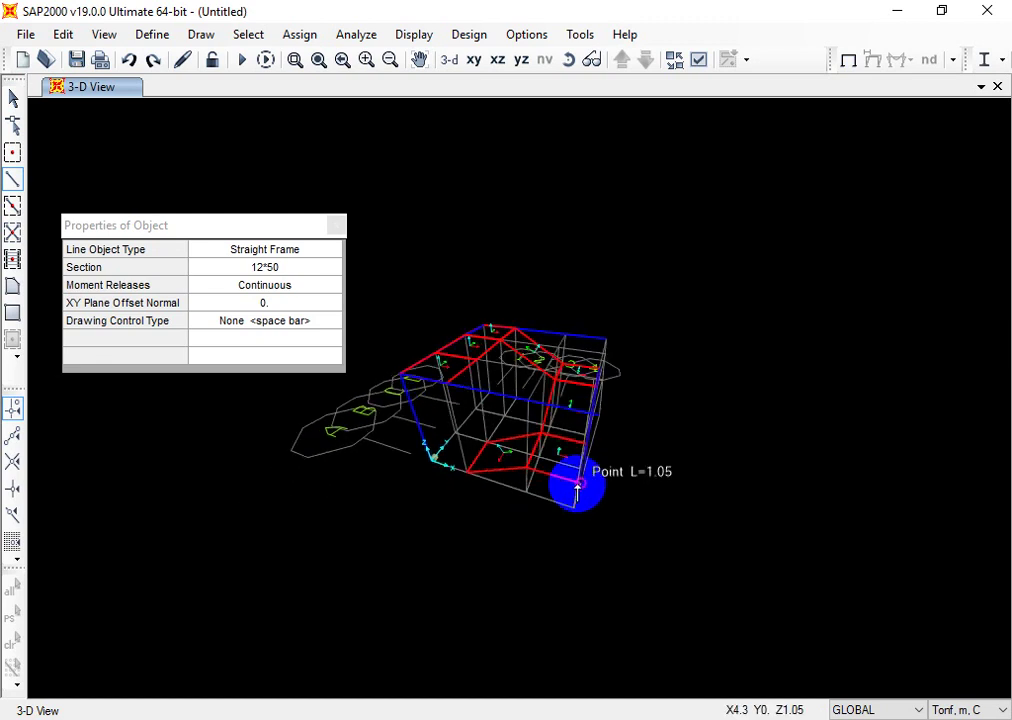
{"action": "left_click", "coordinate": [581, 407]}
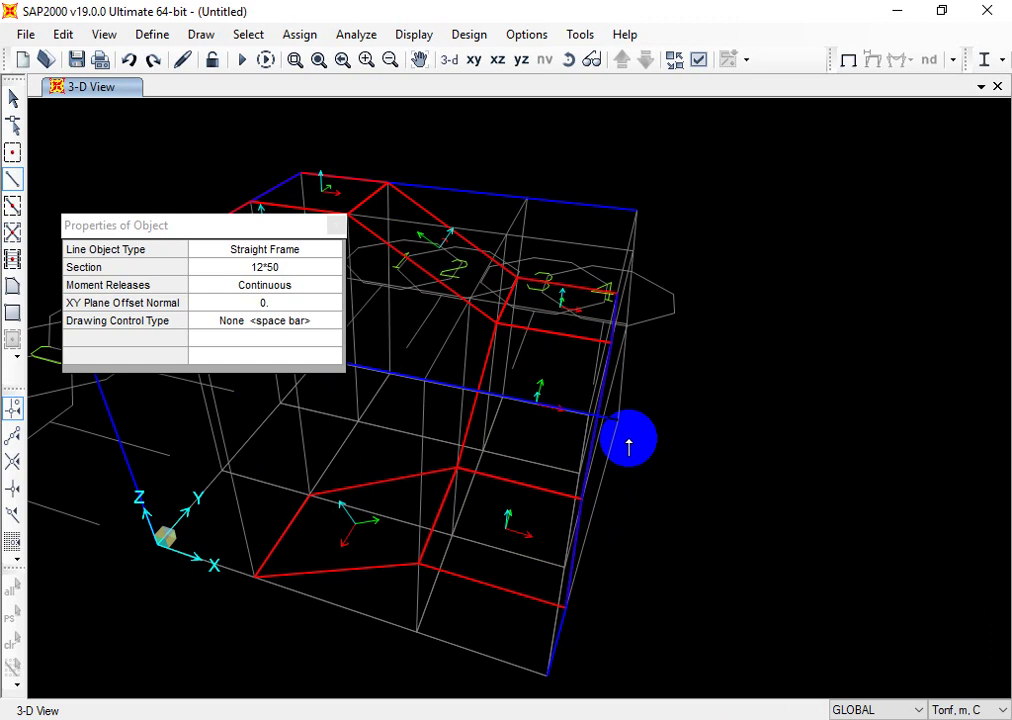
{"action": "middle_click_drag", "start_coordinate": [630, 447], "coordinate": [628, 447], "text": "shift"}
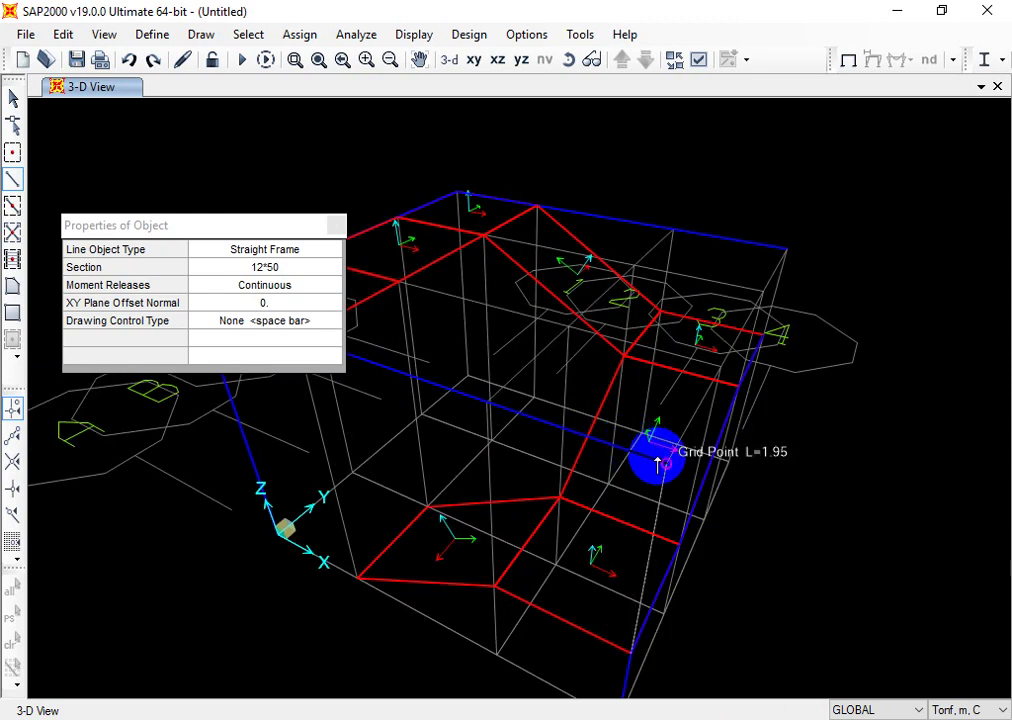
{"action": "left_click", "coordinate": [665, 462]}
{"action": "right_click", "coordinate": [753, 480]}
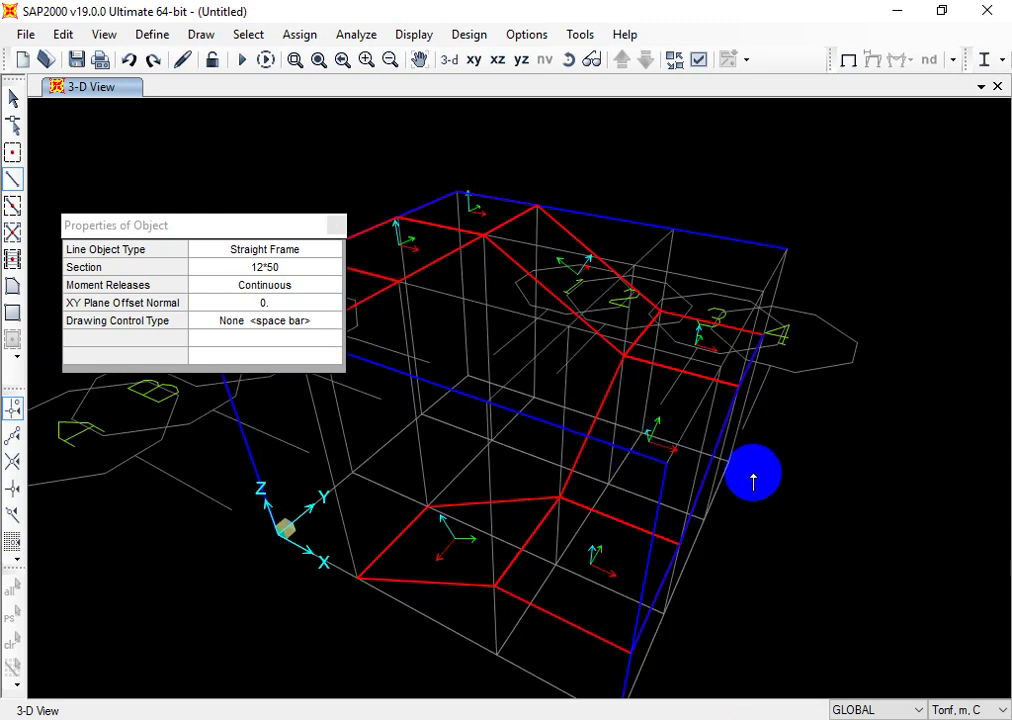
{"action": "key", "text": "Escape"}
Step: Draw a vertical frame with the COLUMN section at X=4.3, Y=4 from Z=0 up to the top grid point
{"action": "middle_click_drag", "start_coordinate": [753, 480], "coordinate": [753, 480], "text": "shift"}
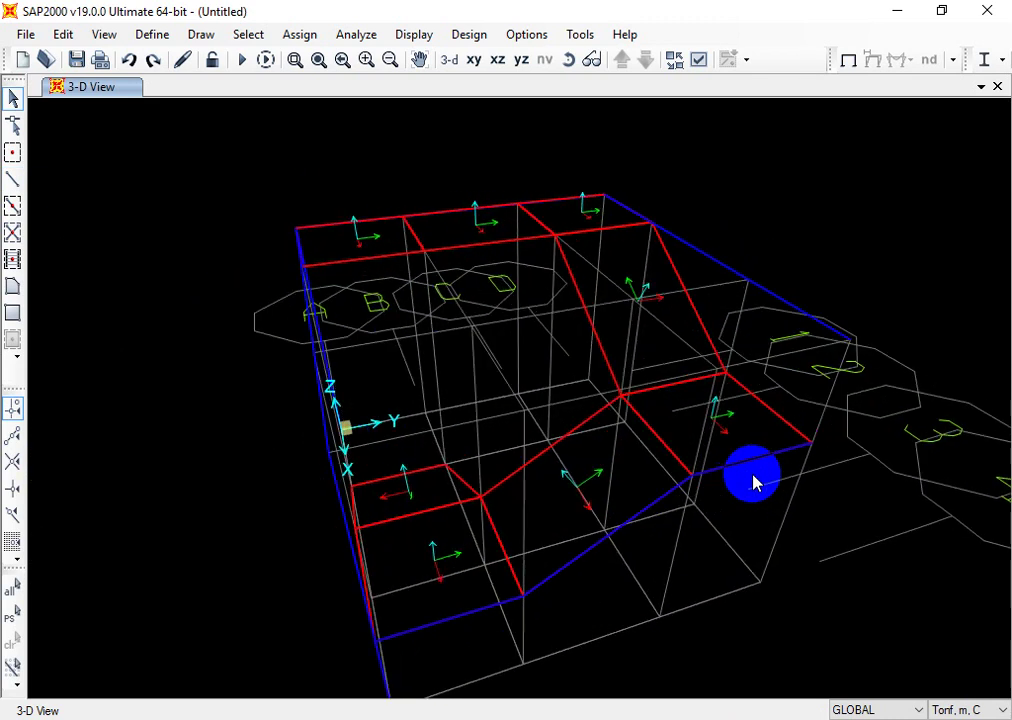
{"action": "left_click", "coordinate": [12, 178]}
{"action": "left_click", "coordinate": [673, 553]}
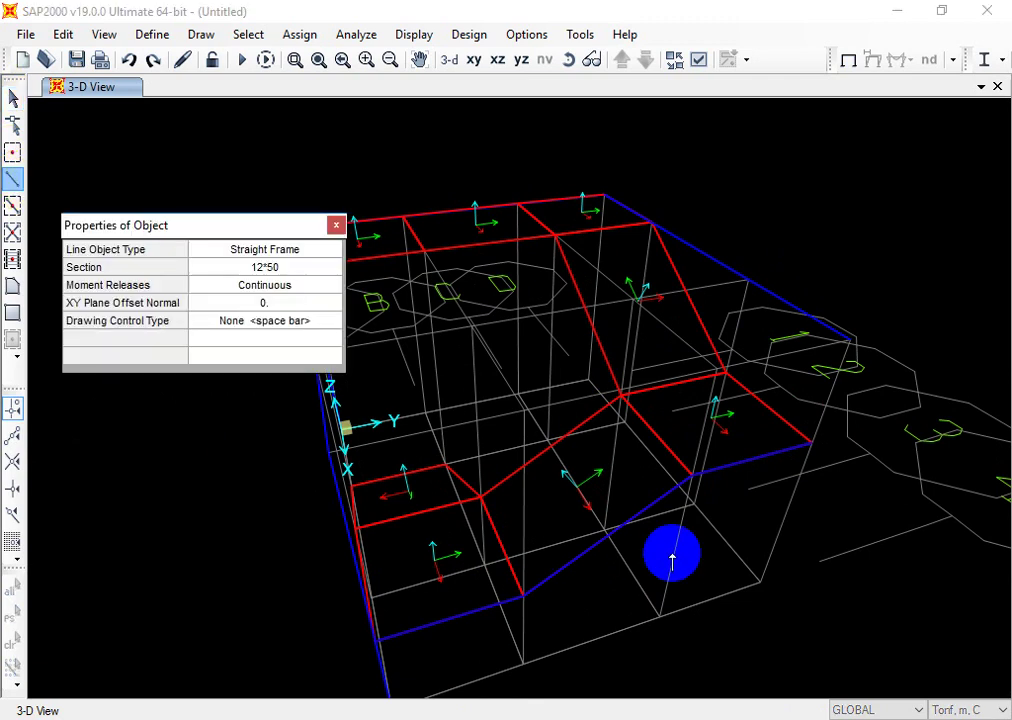
{"action": "left_click", "coordinate": [271, 271]}
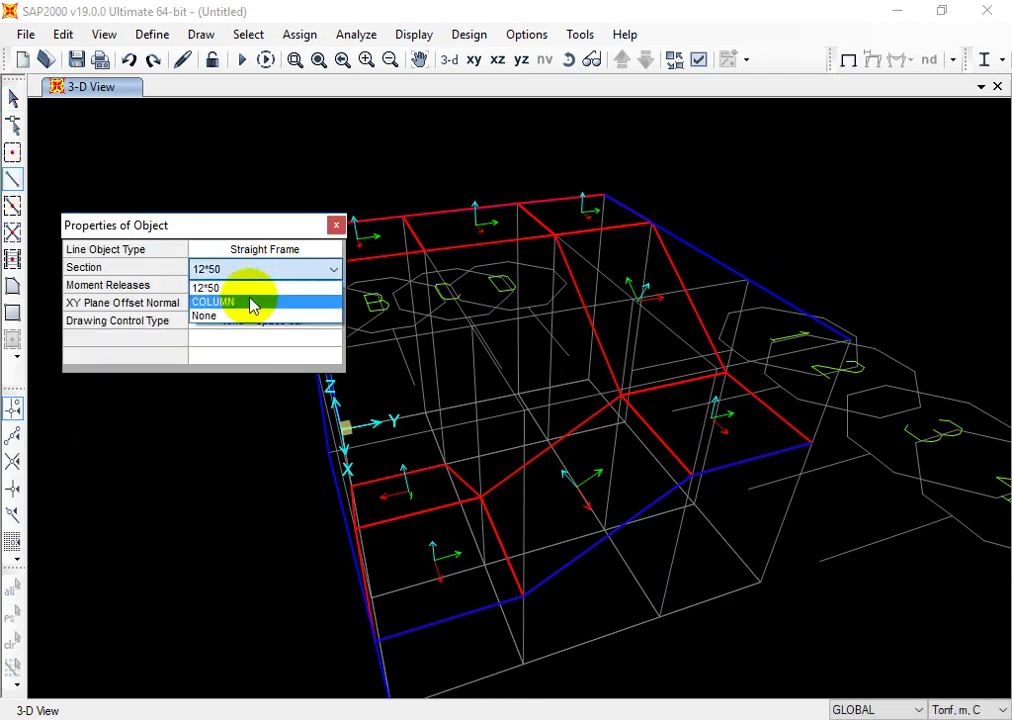
{"action": "left_click", "coordinate": [253, 301]}
{"action": "left_click", "coordinate": [761, 580]}
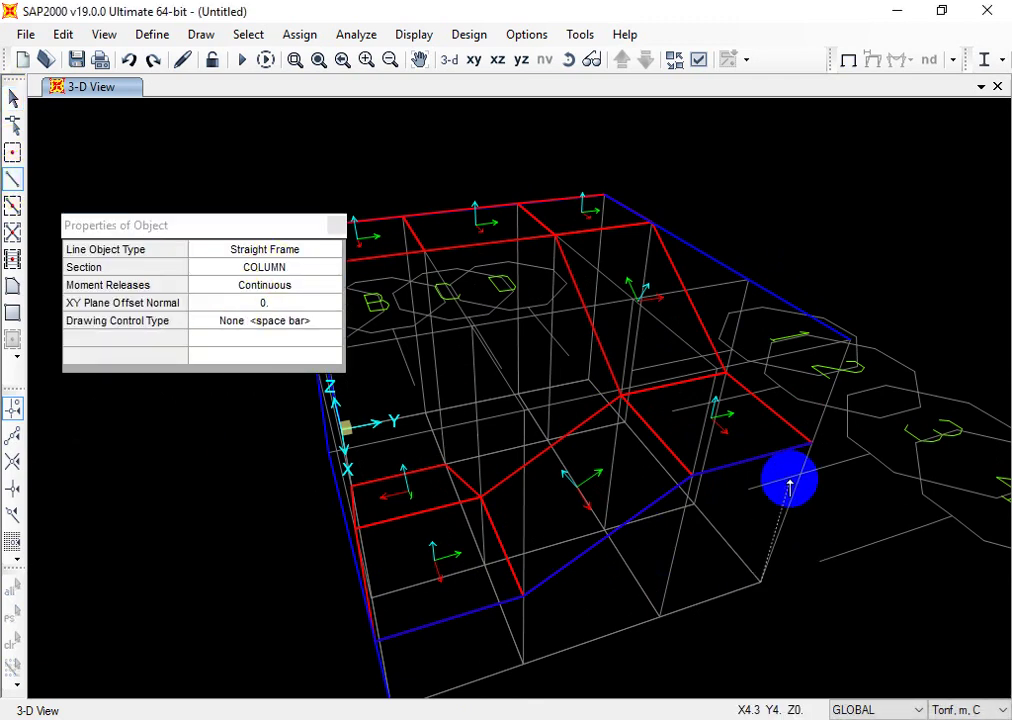
{"action": "double_click", "coordinate": [851, 341]}
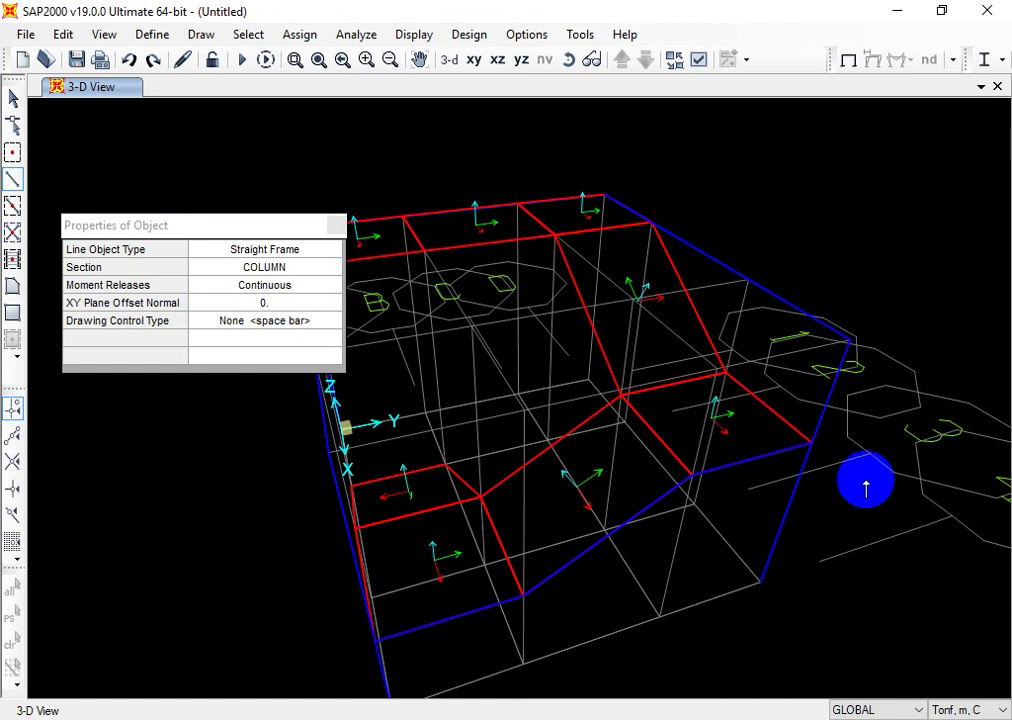
Step: Draw a vertical frame with the COLUMN section at X=0, Y=4 from Z=0 up to Z=3 m, and end drawing
{"action": "key", "text": "Left"}
{"action": "key", "text": "Left"}
{"action": "key", "text": "Left"}
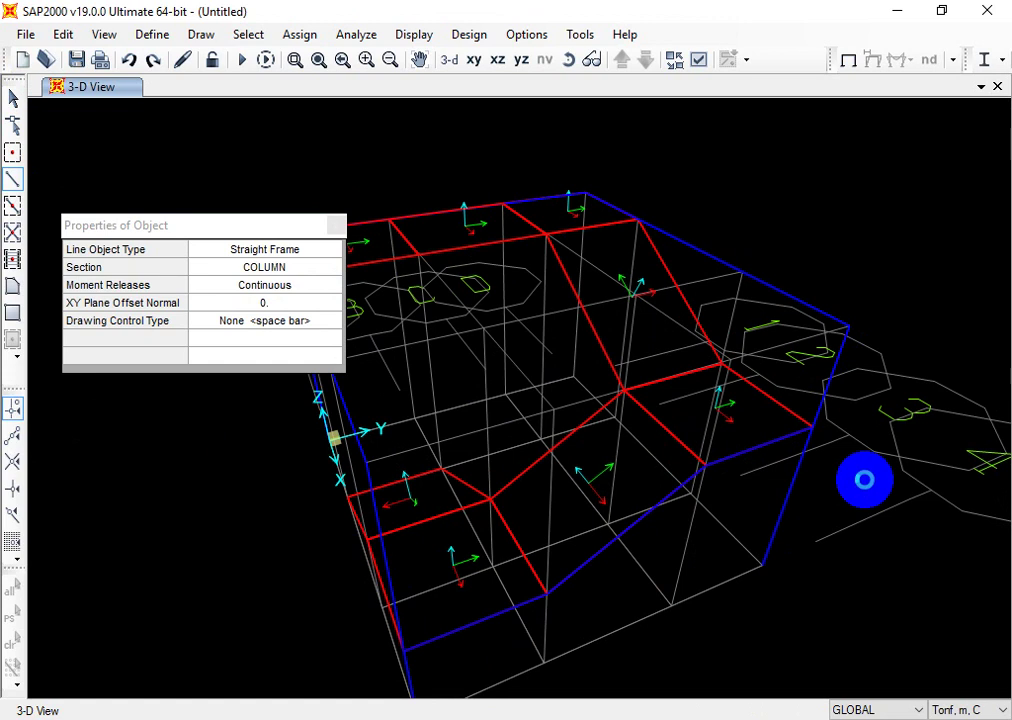
{"action": "key", "text": "Up"}
{"action": "key", "text": "Up"}
{"action": "key", "text": "Up"}
{"action": "key", "text": "Up"}
{"action": "key", "text": "Up"}
{"action": "key", "text": "Up"}
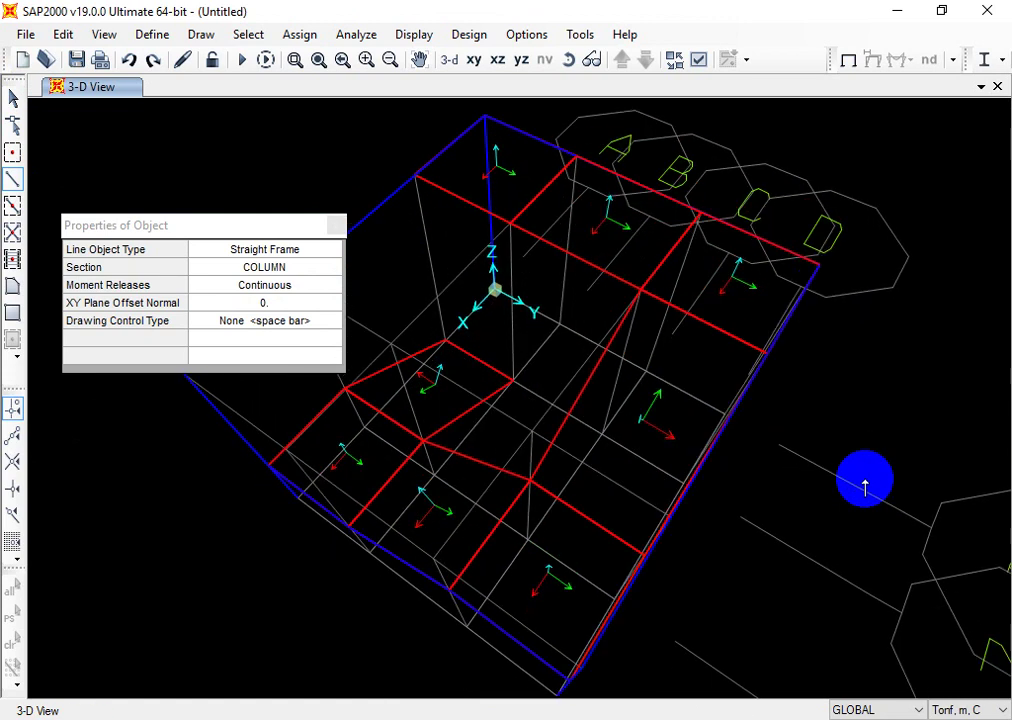
{"action": "key", "text": "Down"}
{"action": "key", "text": "Down"}
{"action": "key", "text": "Down"}
{"action": "key", "text": "Down"}
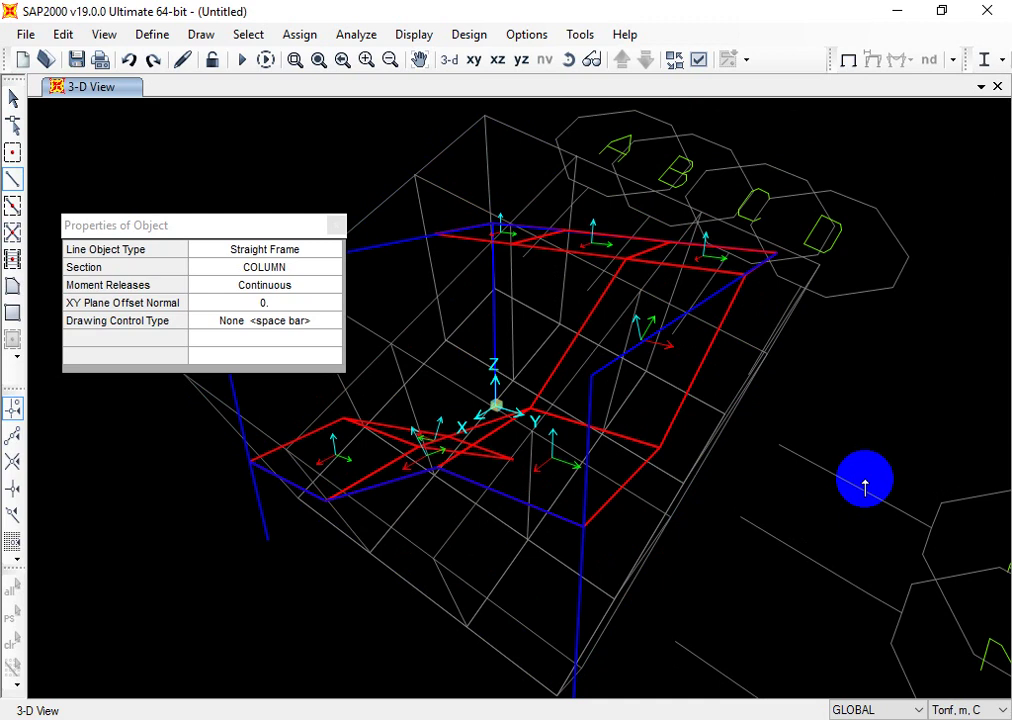
{"action": "key", "text": "Down"}
{"action": "key", "text": "Down"}
{"action": "key", "text": "Down"}
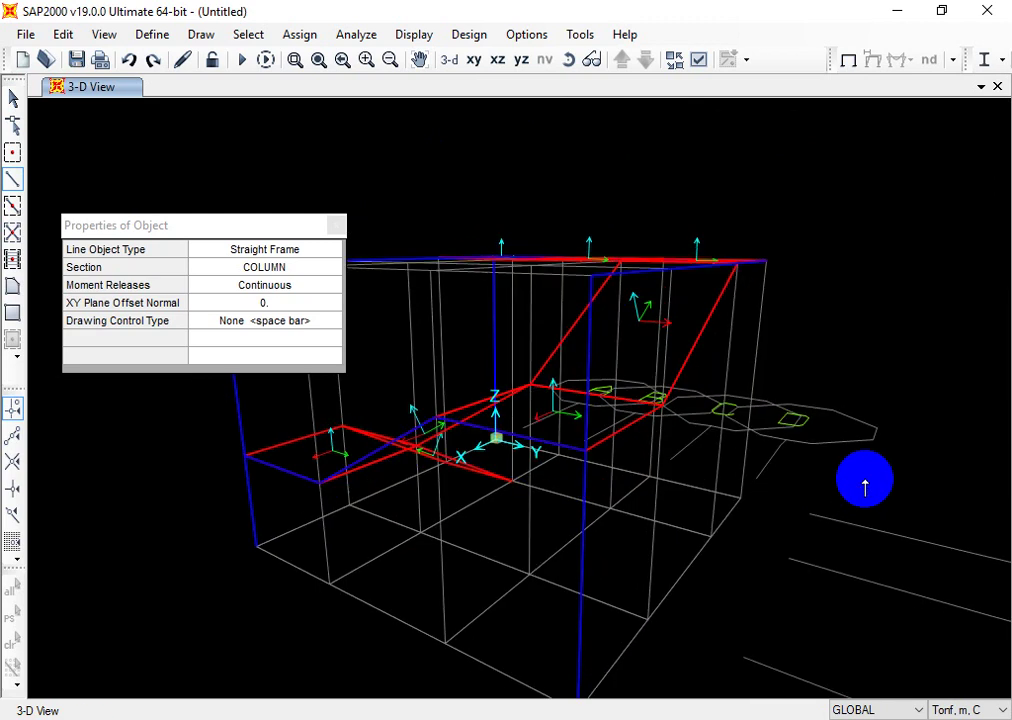
{"action": "key", "text": "Left"}
{"action": "key", "text": "Left"}
{"action": "key", "text": "Left"}
{"action": "key", "text": "Left"}
{"action": "key", "text": "Left"}
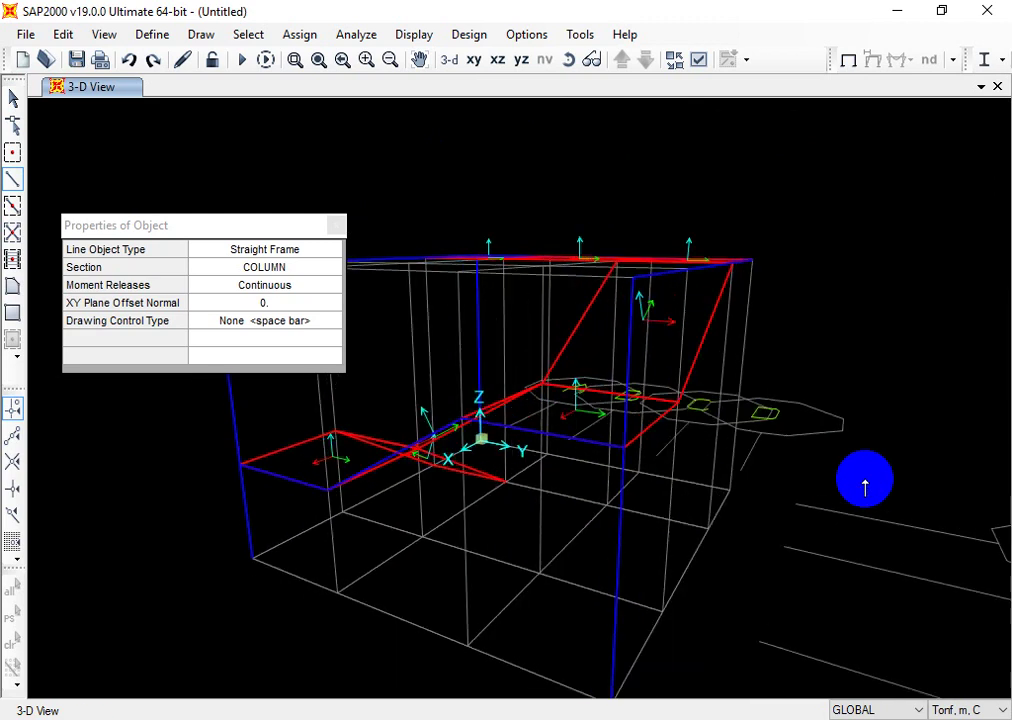
{"action": "key", "text": "Left"}
{"action": "key", "text": "Left"}
{"action": "key", "text": "Left"}
{"action": "key", "text": "Left"}
{"action": "key", "text": "Left"}
{"action": "key", "text": "Left"}
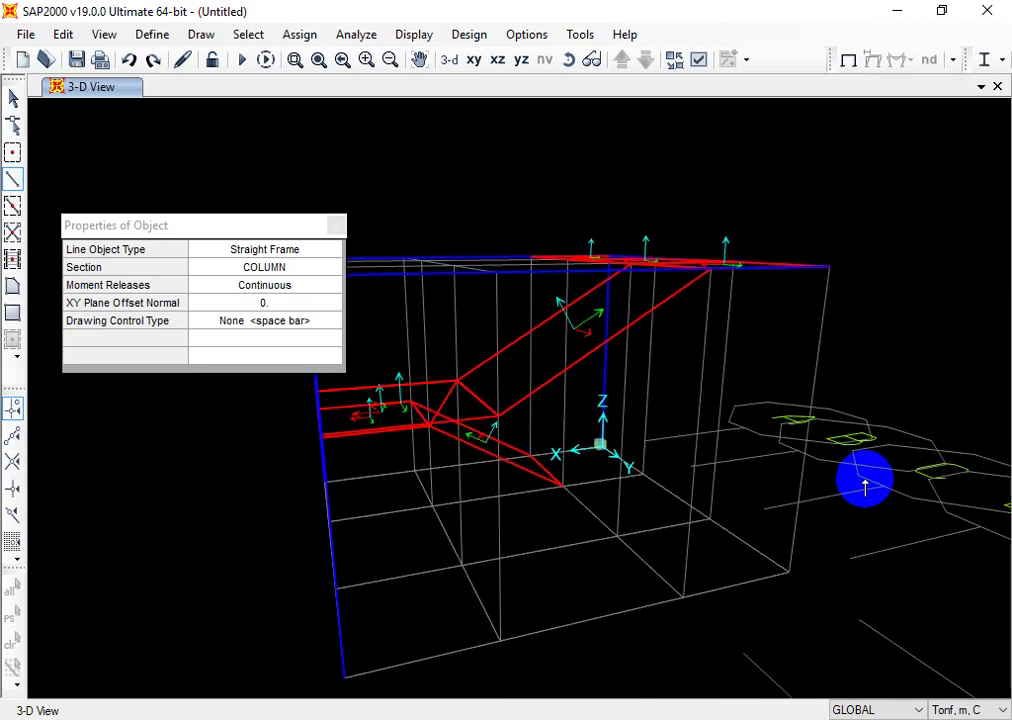
{"action": "left_click", "coordinate": [778, 610]}
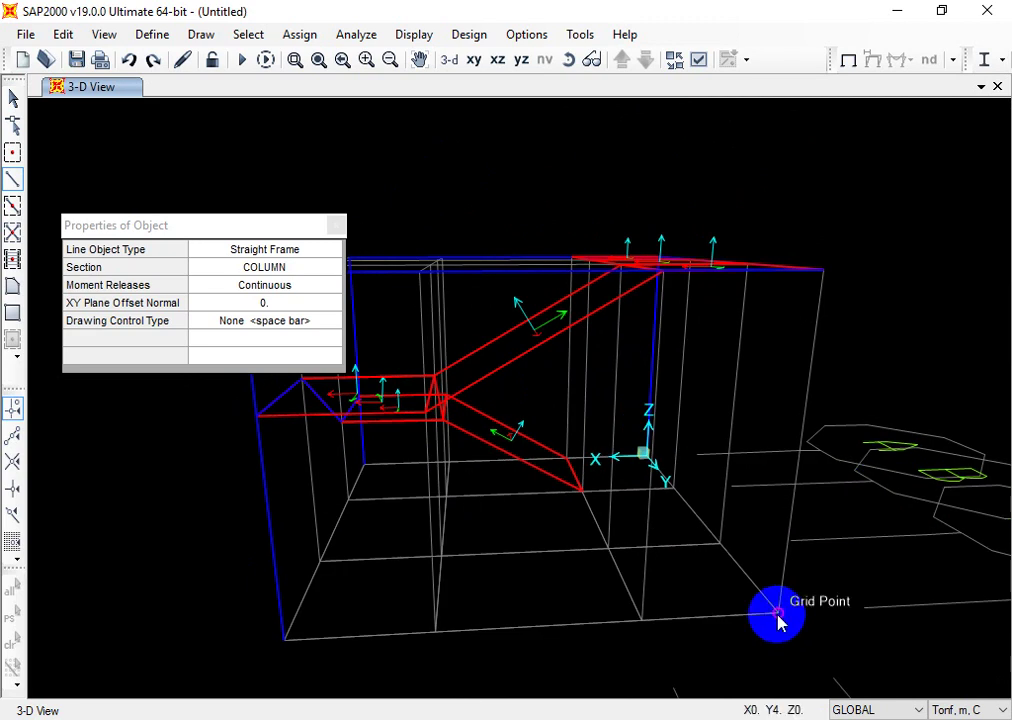
{"action": "left_click", "coordinate": [822, 273]}
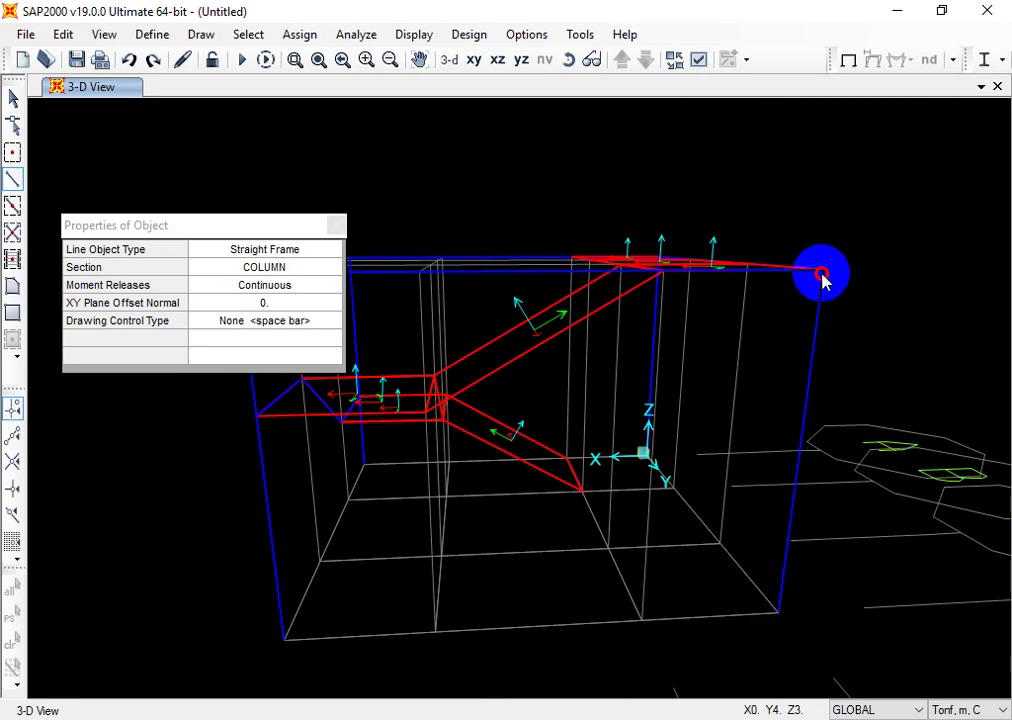
{"action": "key", "text": "Escape"}
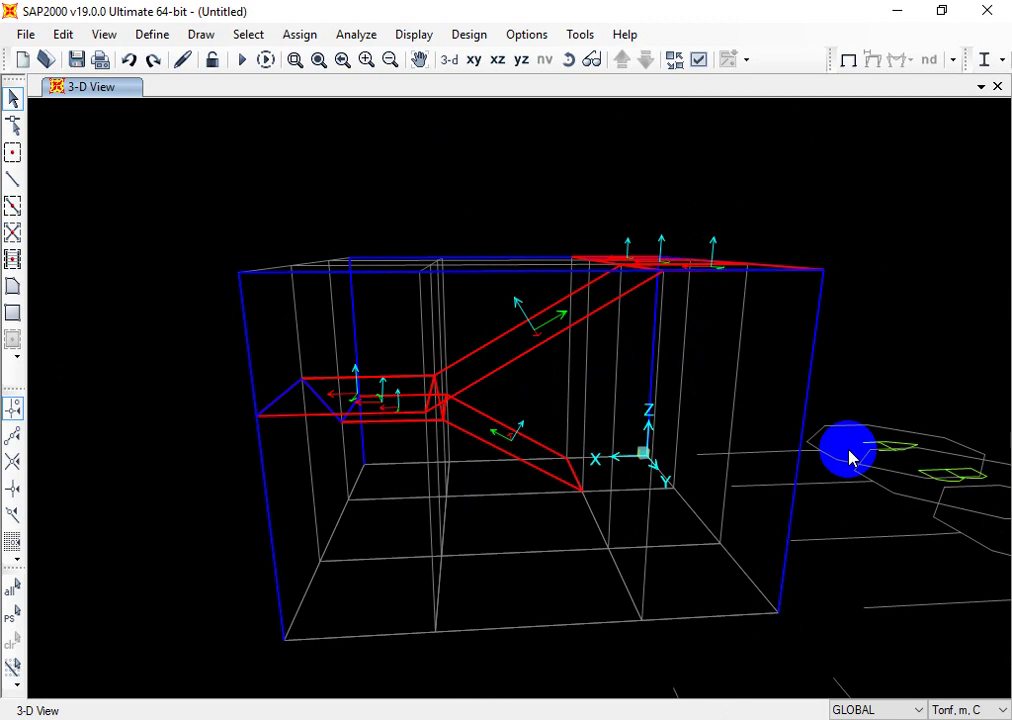
Step: Examine the frame layout in the X-Y plan views at Z=3 and Z=0, and return to the default 3-D view
{"action": "middle_click_drag", "start_coordinate": [848, 457], "coordinate": [848, 457], "text": "shift"}
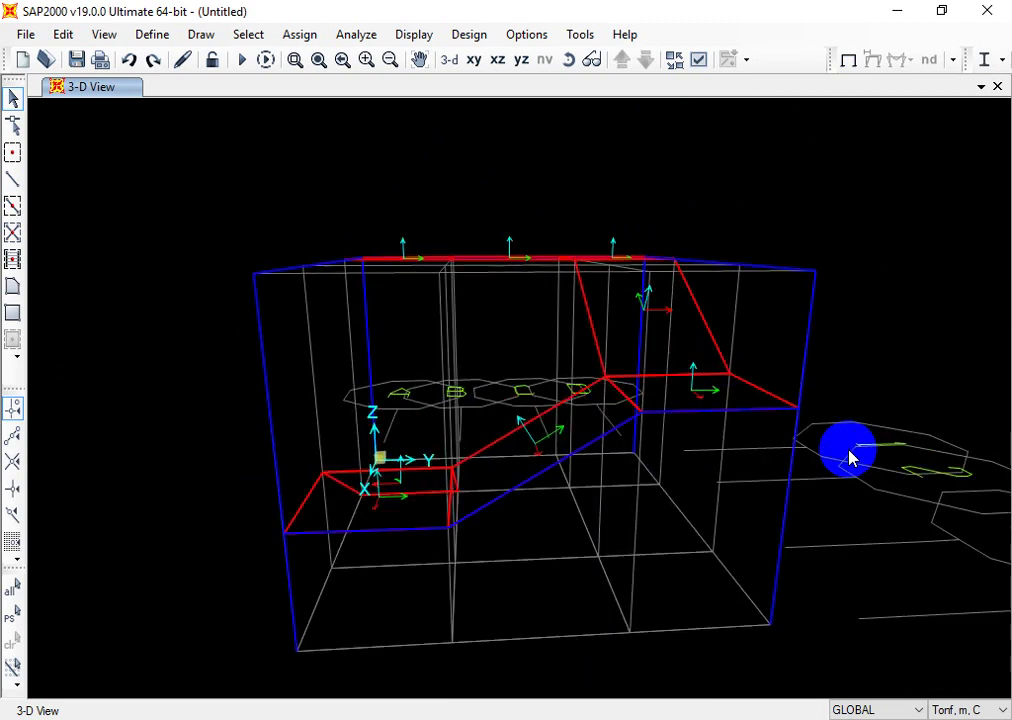
{"action": "left_click", "coordinate": [472, 64]}
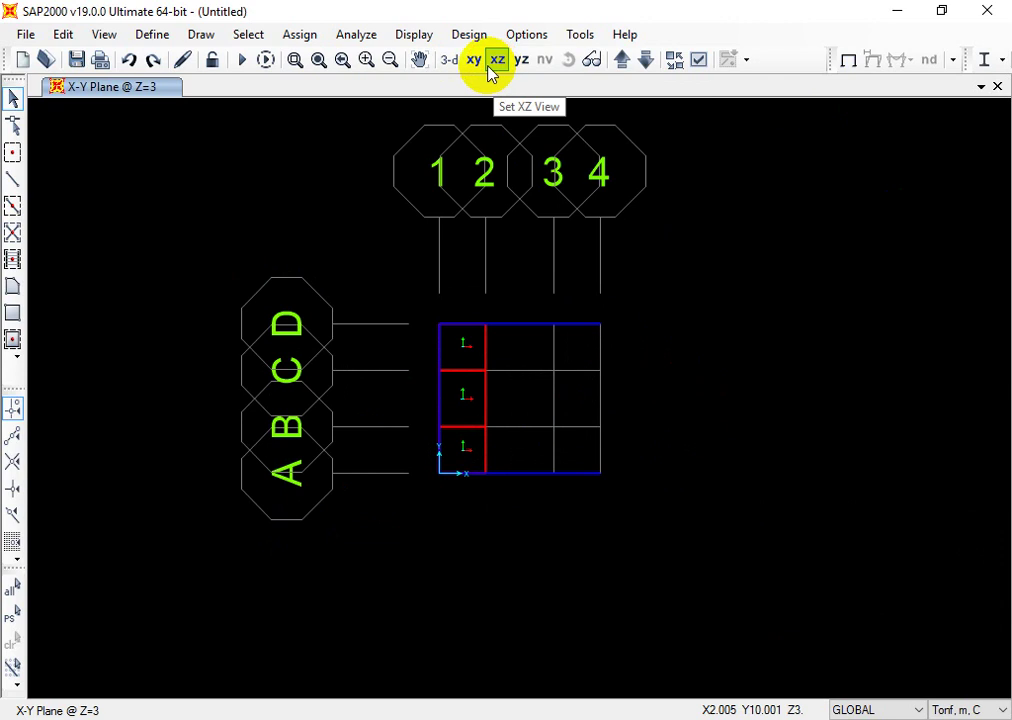
{"action": "left_click", "coordinate": [558, 136]}
{"action": "left_click", "coordinate": [624, 61]}
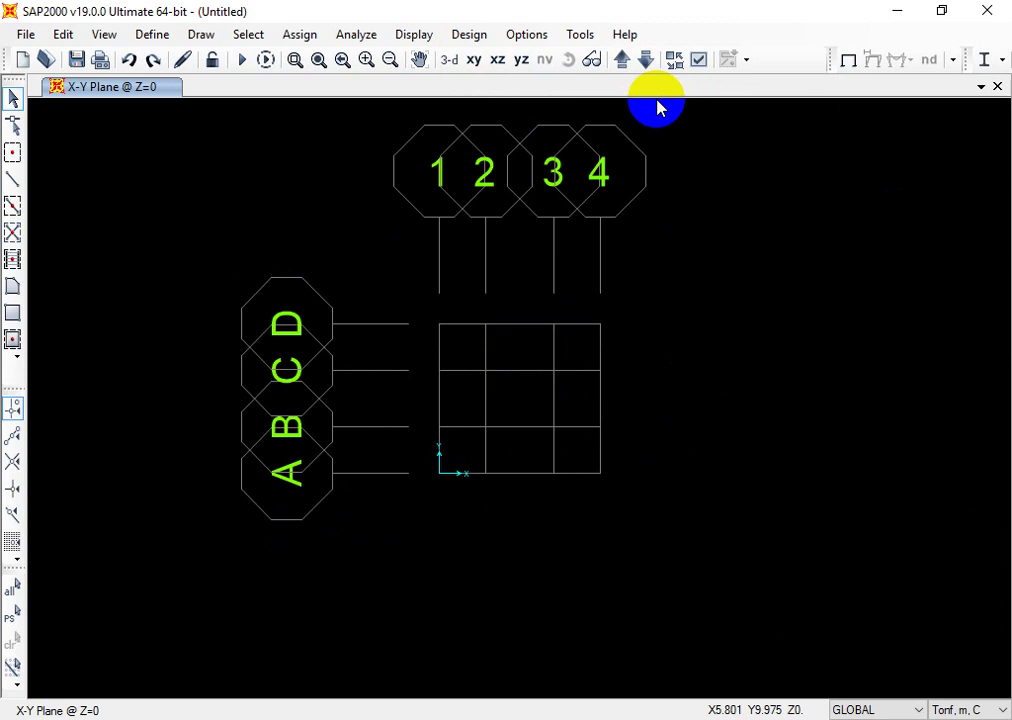
{"action": "left_click", "coordinate": [657, 110]}
{"action": "left_click", "coordinate": [449, 60]}
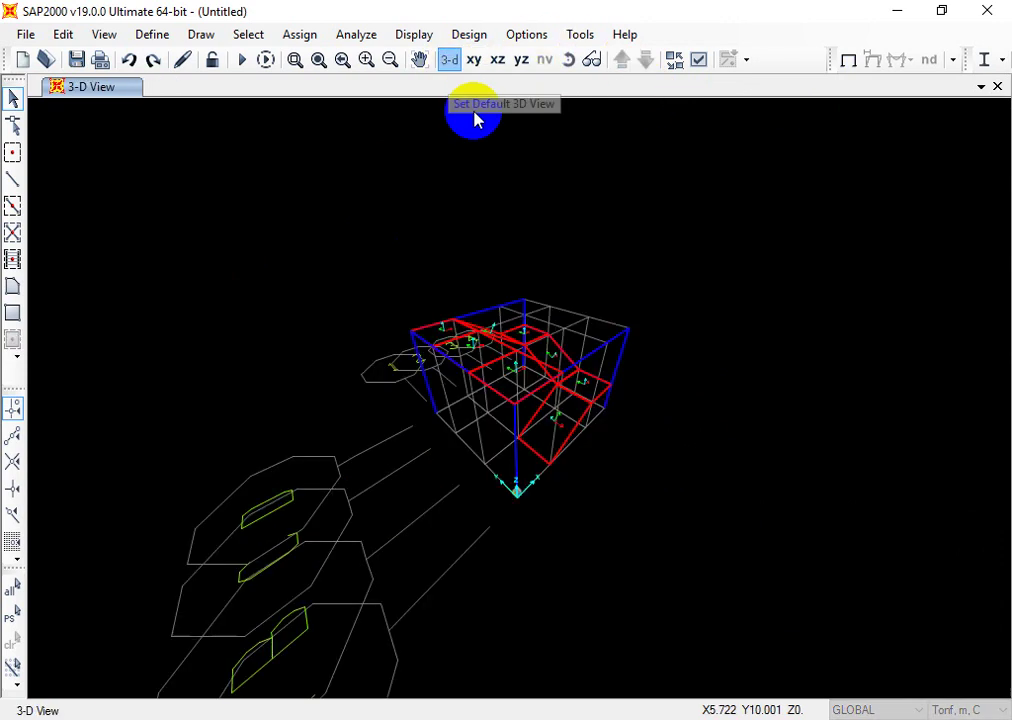
Step: Select the lower and upper inclined flight slabs running along X and assign a 90 degree angle to their area local axes
{"action": "middle_click_drag", "start_coordinate": [637, 441], "coordinate": [524, 497], "text": "shift"}
{"action": "scroll", "coordinate": [524, 485], "scroll_direction": "up", "scroll_amount": 3}
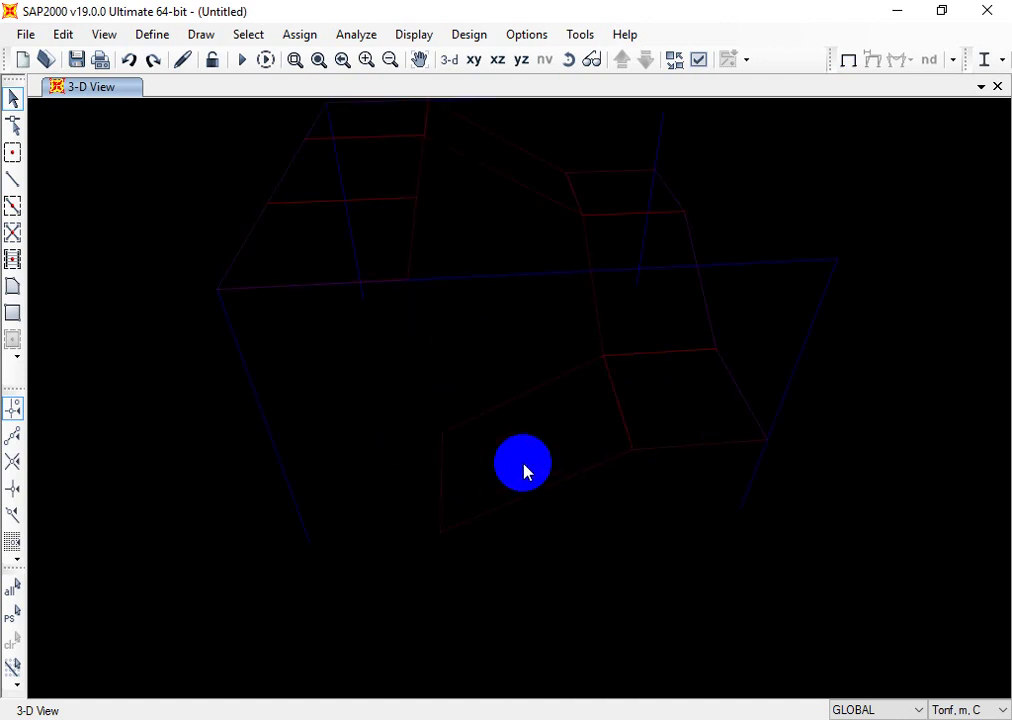
{"action": "scroll", "coordinate": [524, 472], "scroll_direction": "up", "scroll_amount": 2}
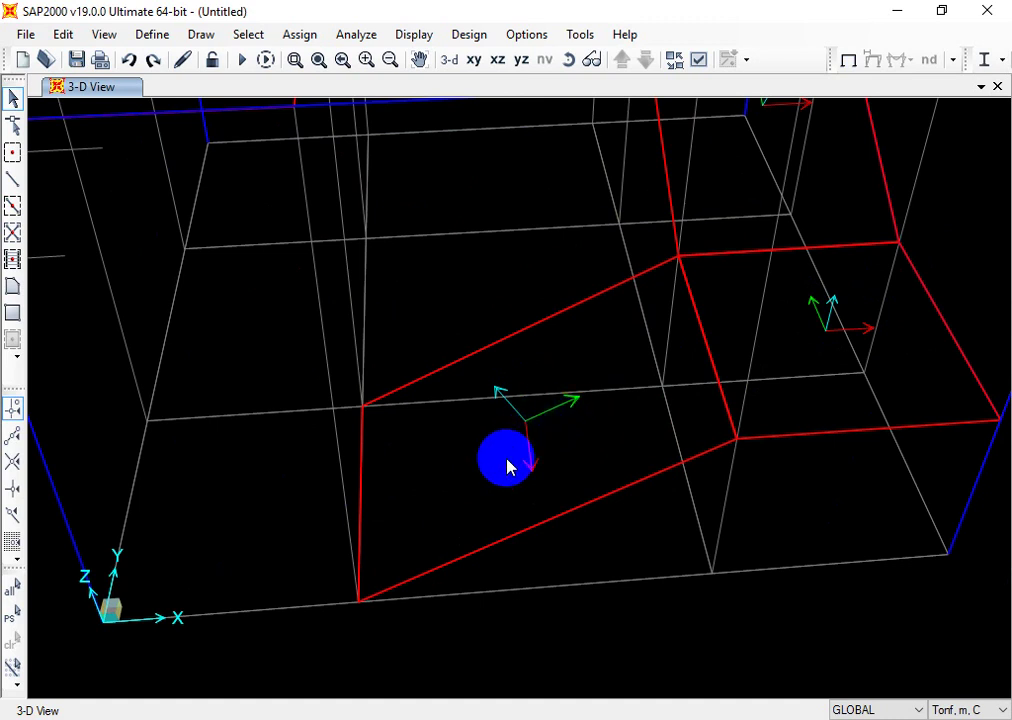
{"action": "left_click", "coordinate": [625, 461]}
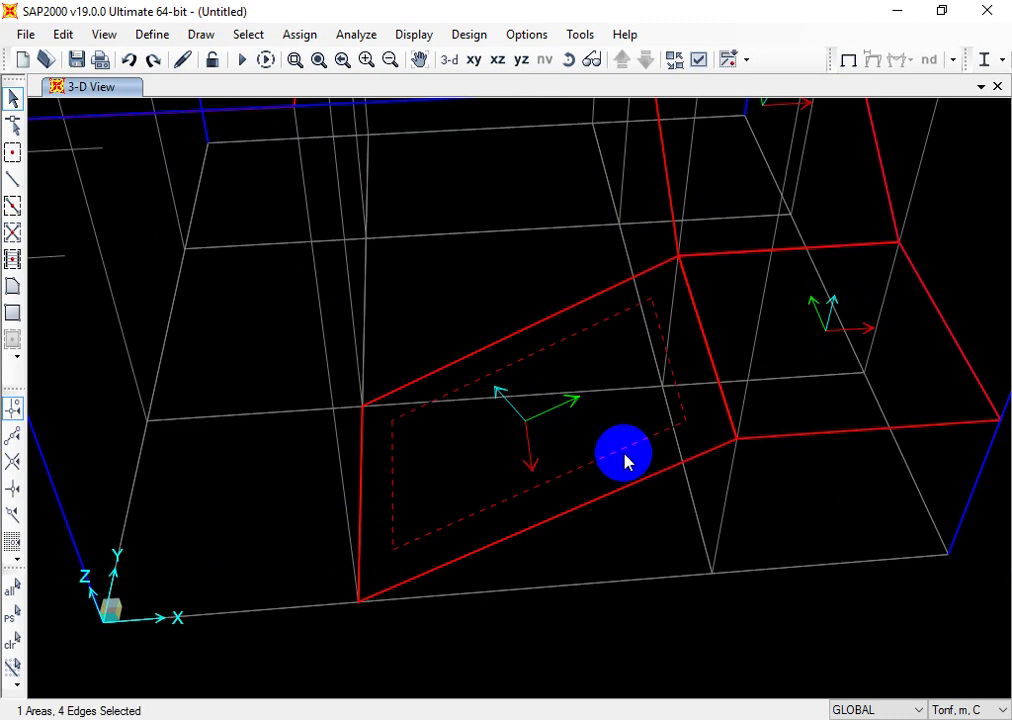
{"action": "scroll", "coordinate": [625, 461], "scroll_direction": "up", "scroll_amount": 3}
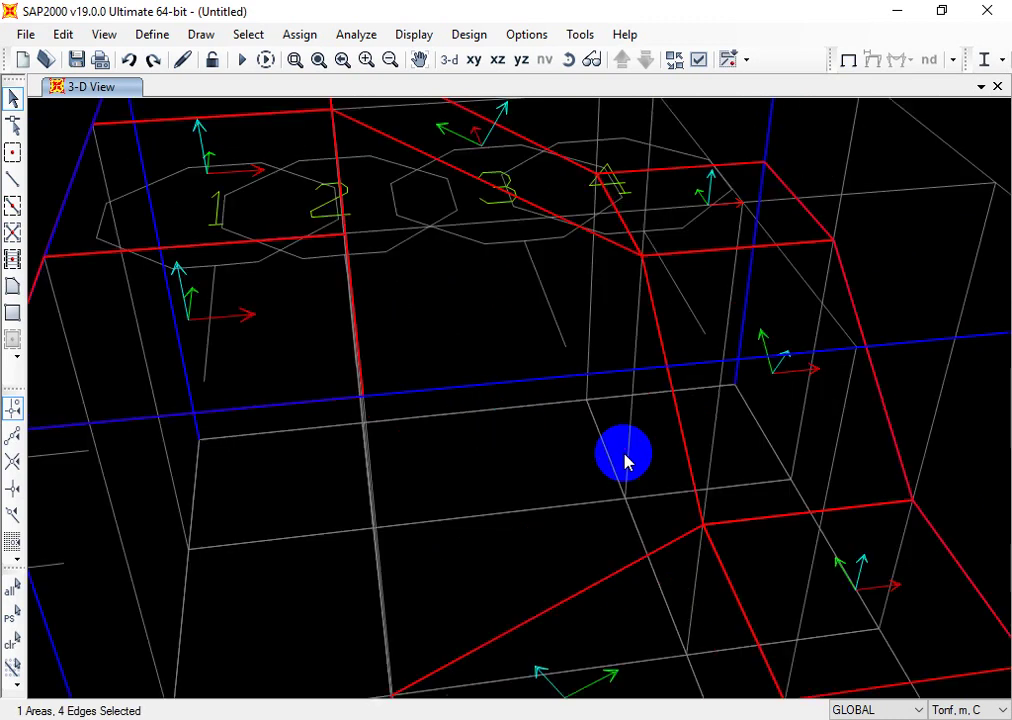
{"action": "scroll", "coordinate": [625, 461], "scroll_direction": "up", "scroll_amount": 3}
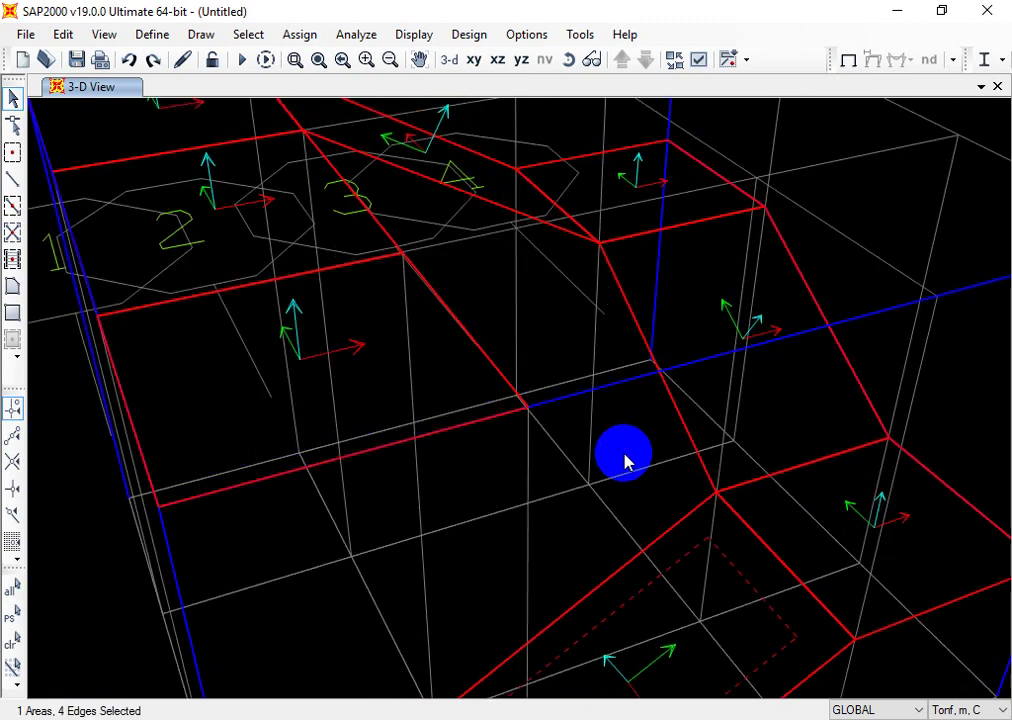
{"action": "scroll", "coordinate": [625, 461], "scroll_direction": "down", "scroll_amount": 2}
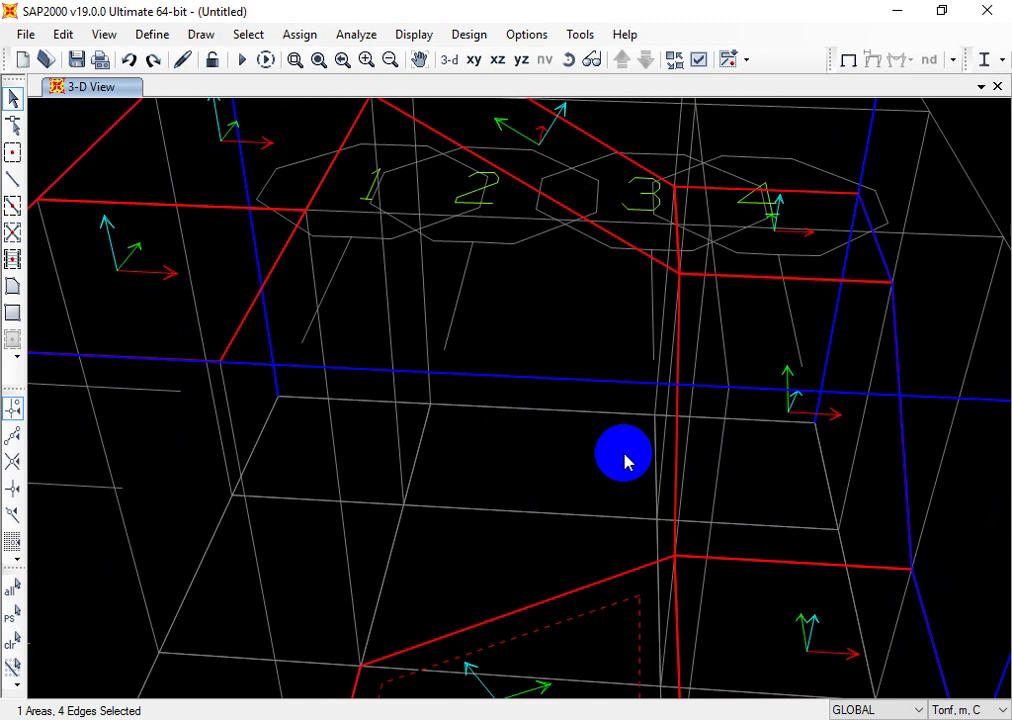
{"action": "scroll", "coordinate": [625, 461], "scroll_direction": "up", "scroll_amount": 2}
{"action": "scroll", "coordinate": [625, 461], "scroll_direction": "down", "scroll_amount": 2}
{"action": "scroll", "coordinate": [625, 461], "scroll_direction": "up", "scroll_amount": 3}
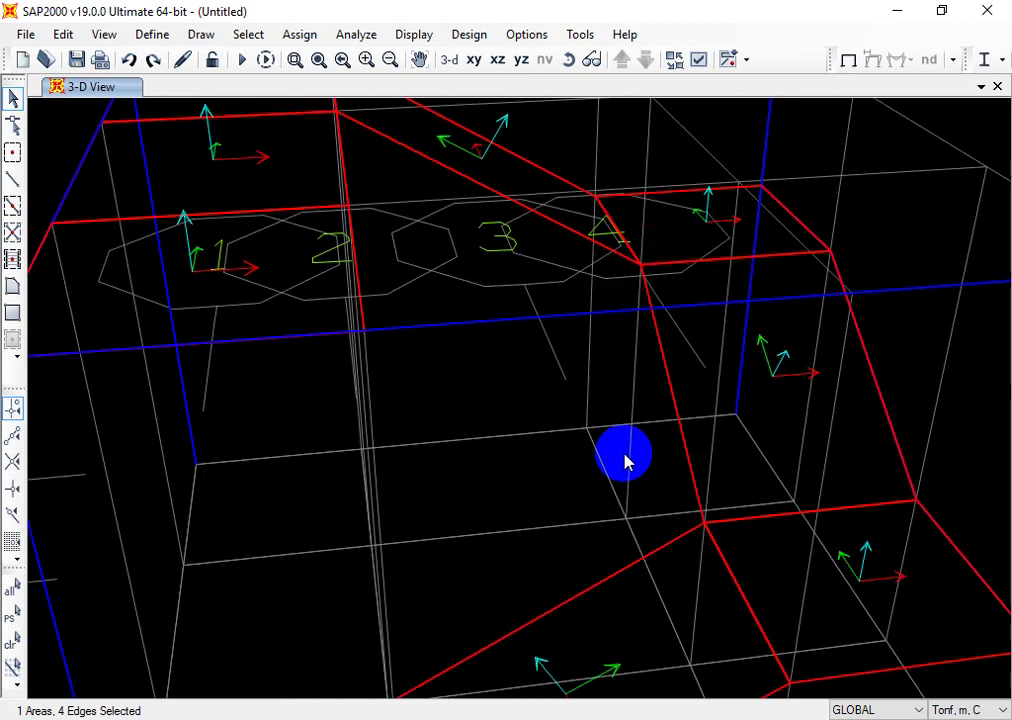
{"action": "scroll", "coordinate": [625, 461], "scroll_direction": "up", "scroll_amount": 4}
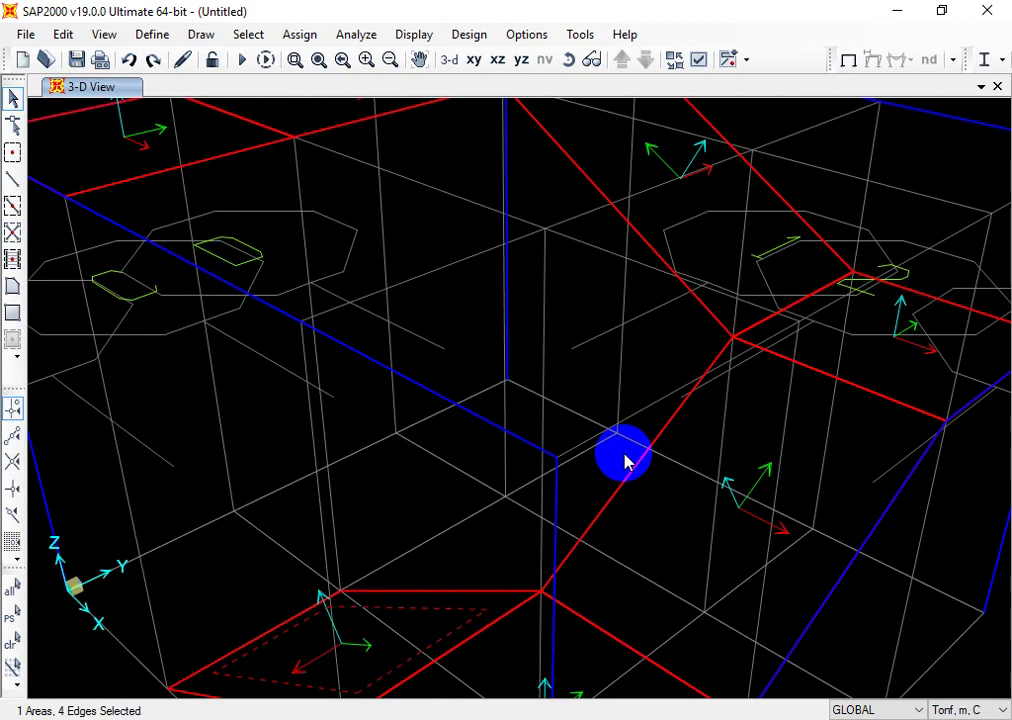
{"action": "left_click", "coordinate": [669, 227]}
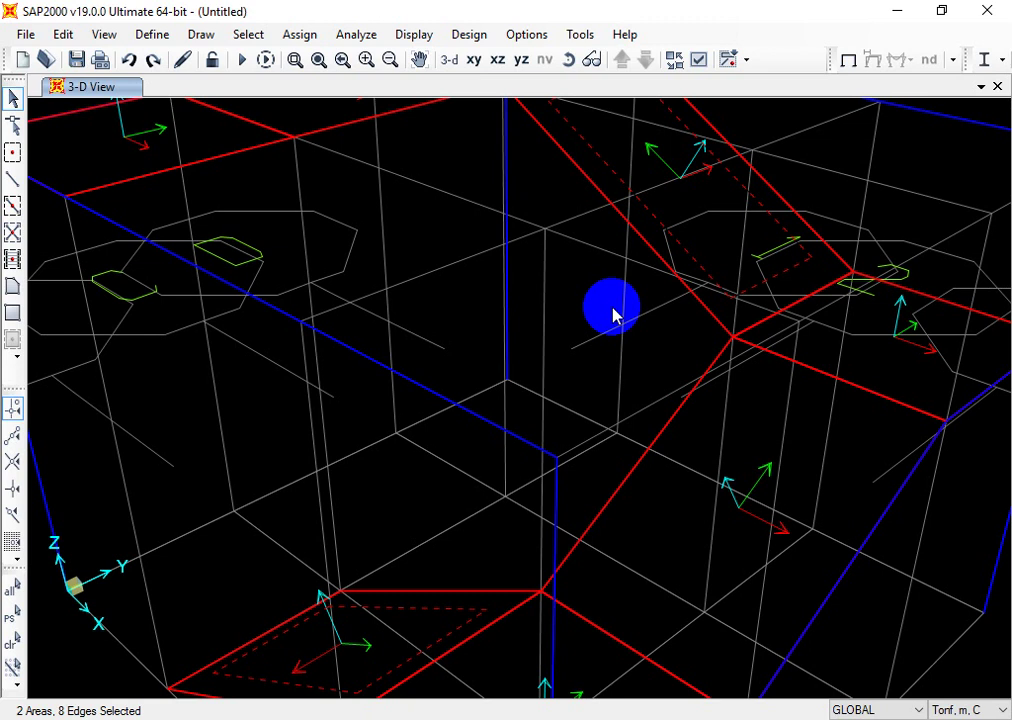
{"action": "left_click", "coordinate": [299, 36]}
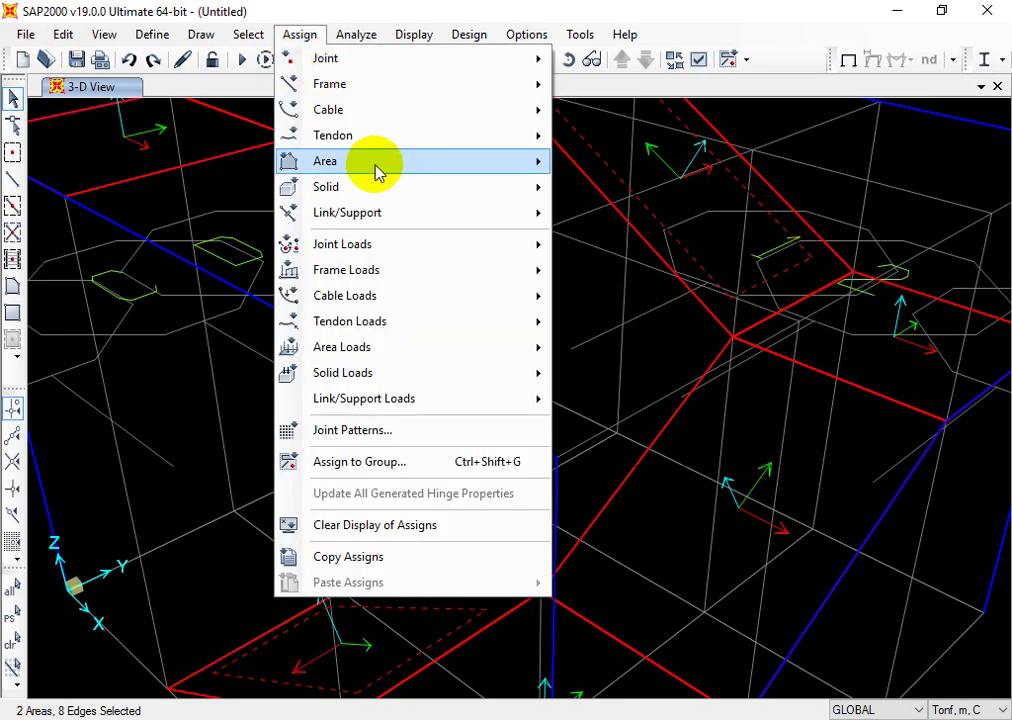
{"action": "mouse_move", "coordinate": [377, 169]}
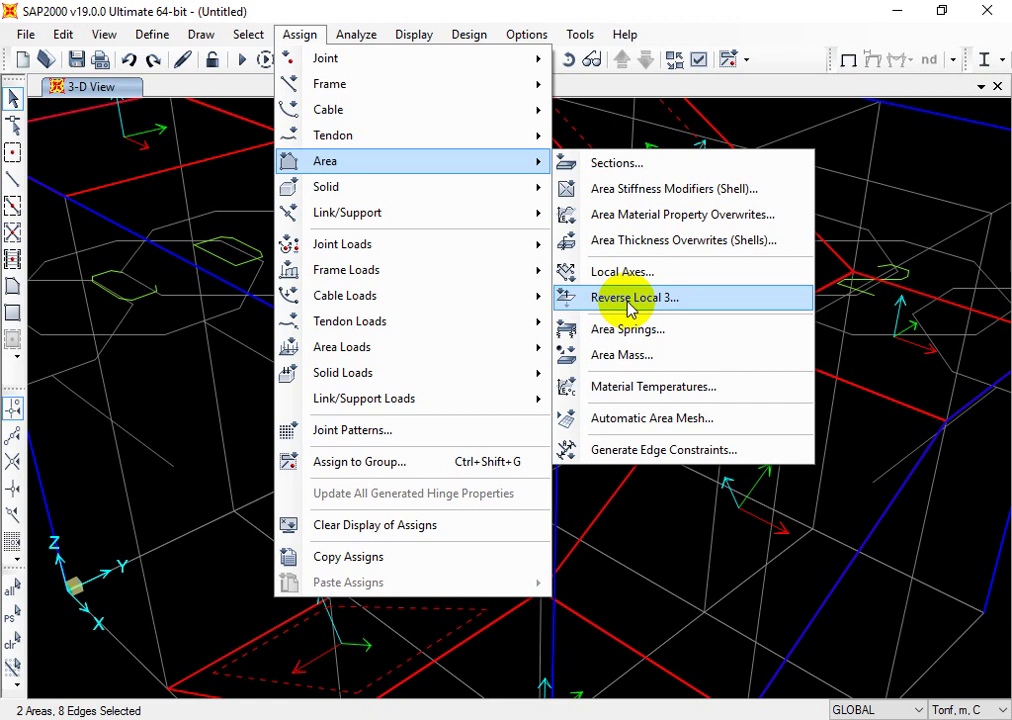
{"action": "left_click", "coordinate": [646, 273]}
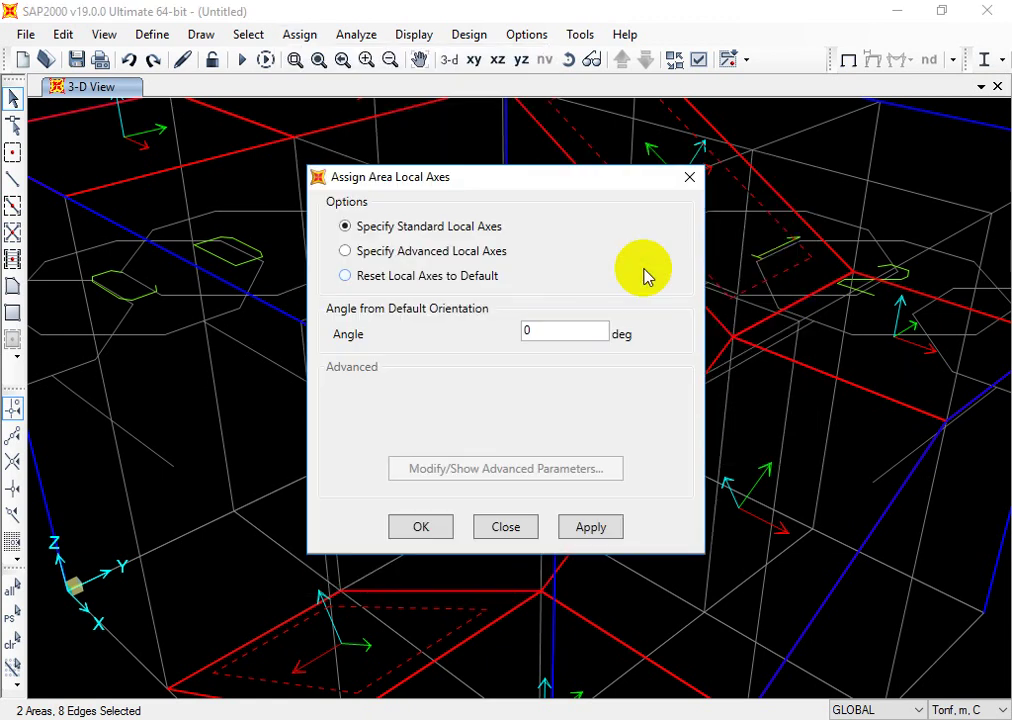
{"action": "double_click", "coordinate": [558, 334]}
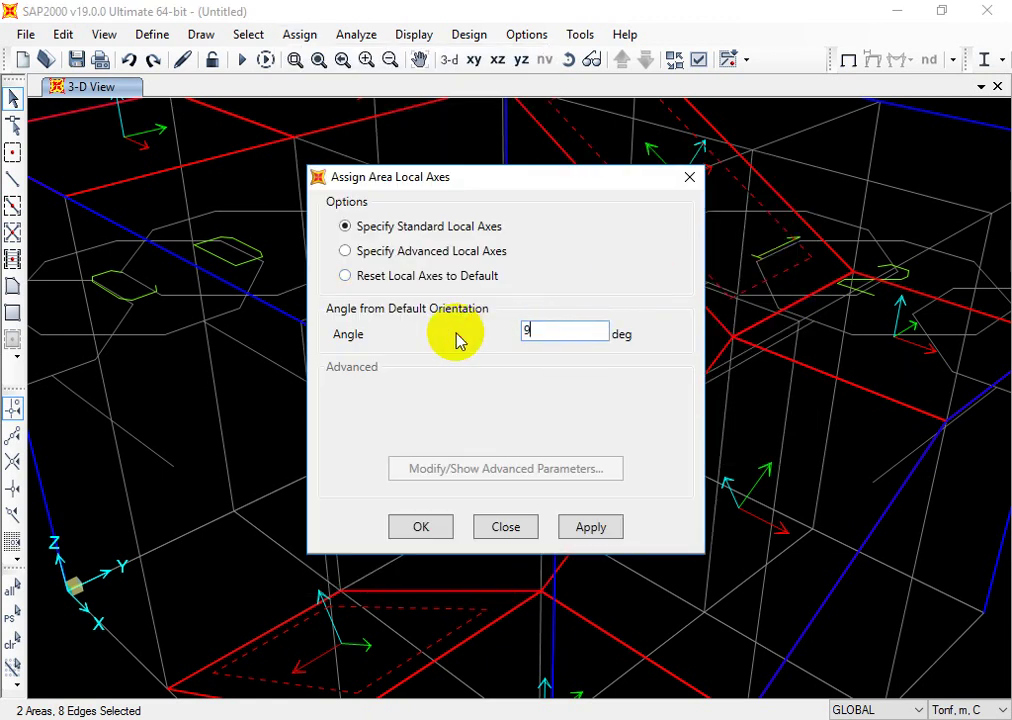
{"action": "left_click", "coordinate": [588, 532]}
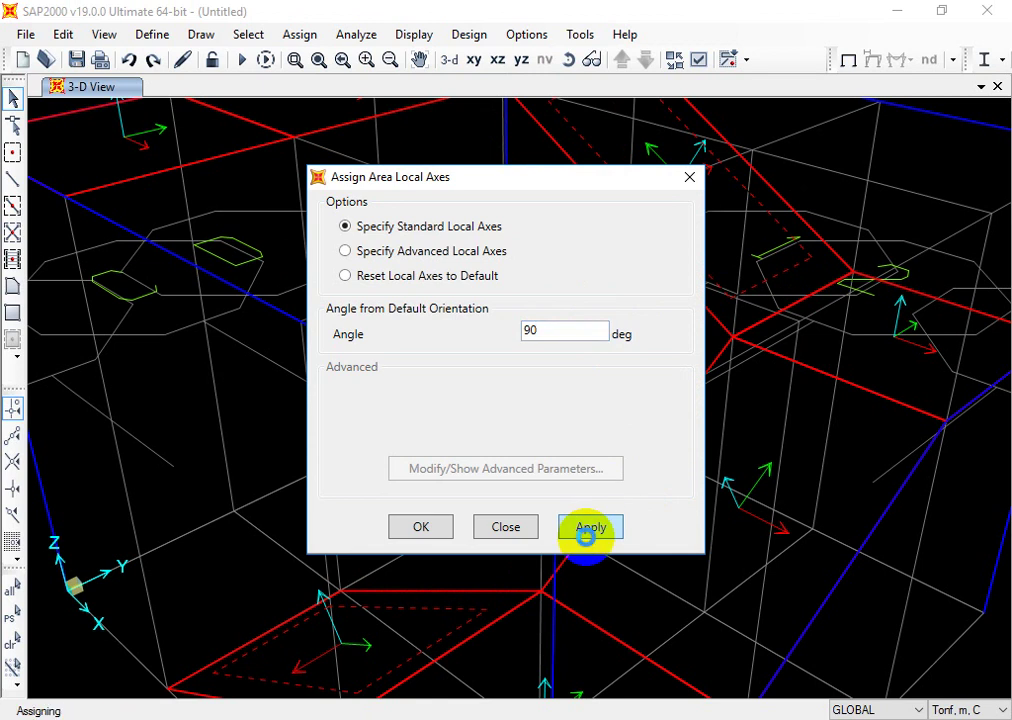
{"action": "left_click", "coordinate": [418, 535]}
{"action": "left_click", "coordinate": [402, 531]}
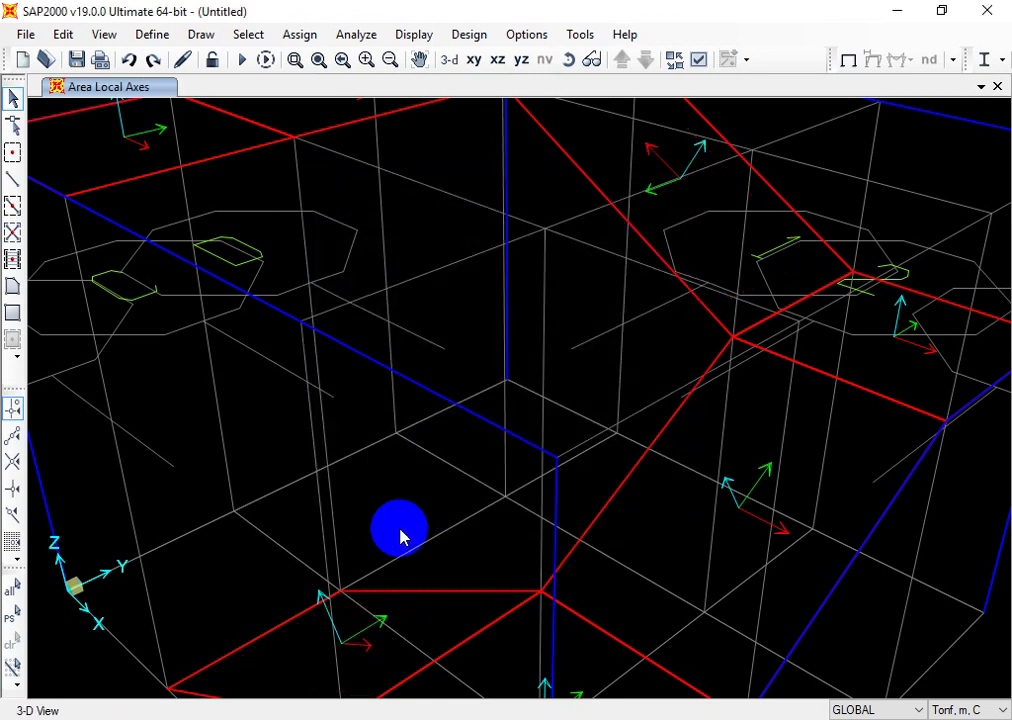
Step: Turn off the area local axes display and apply the Extrude view type to the 3-D view
{"action": "middle_click_drag", "start_coordinate": [520, 530], "coordinate": [520, 530]}
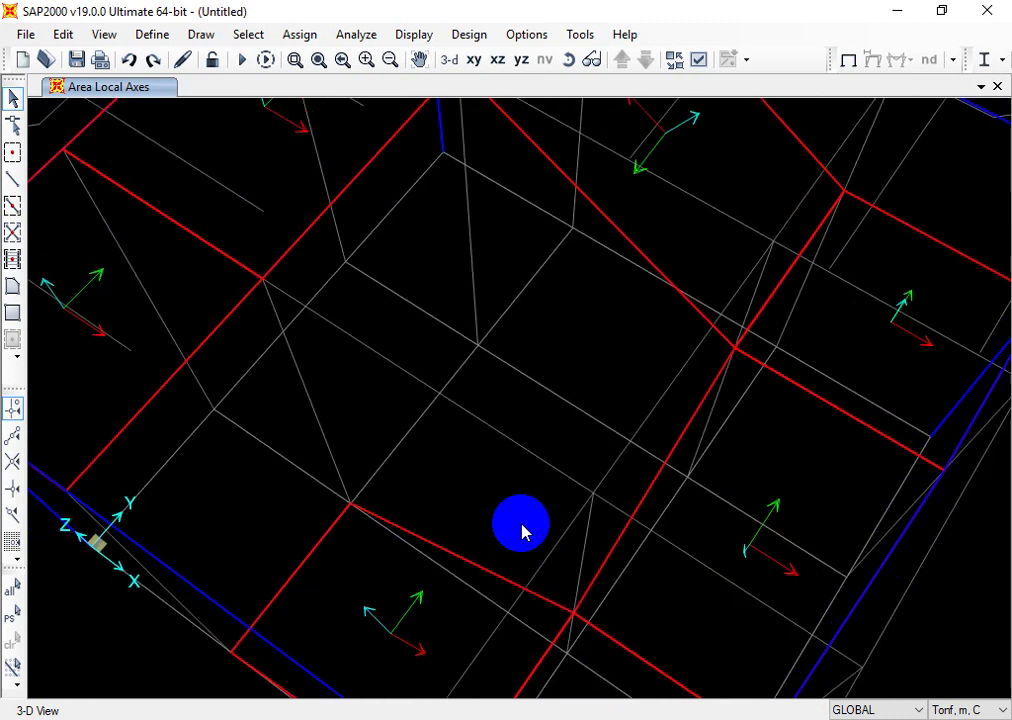
{"action": "scroll", "coordinate": [520, 530], "scroll_direction": "down", "scroll_amount": 3}
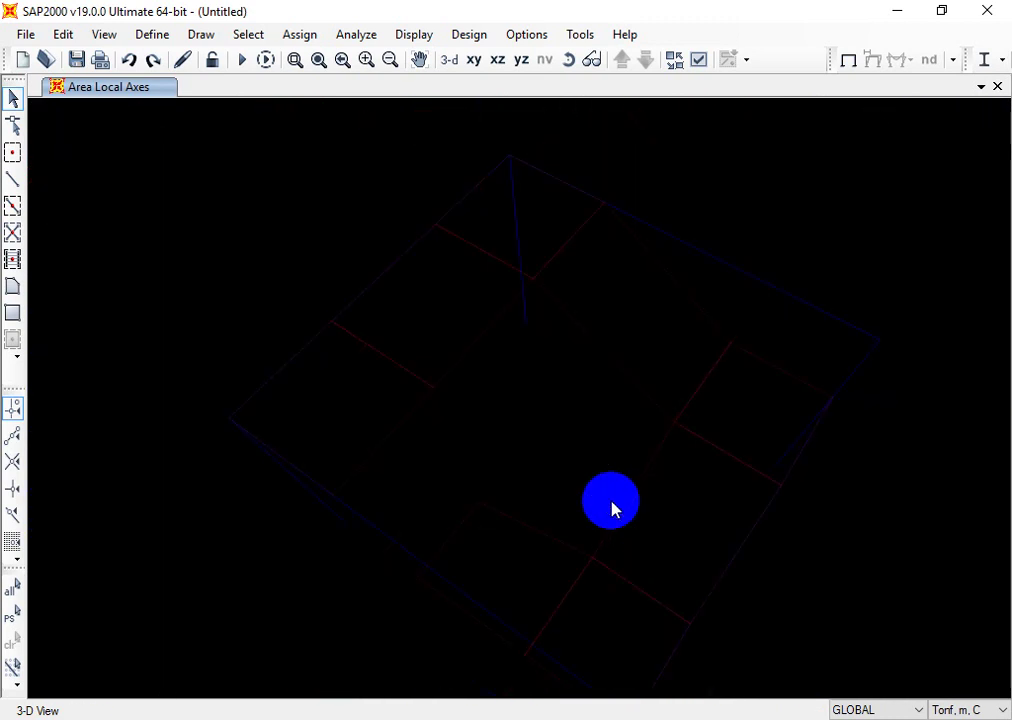
{"action": "middle_click_drag", "start_coordinate": [612, 512], "coordinate": [590, 431]}
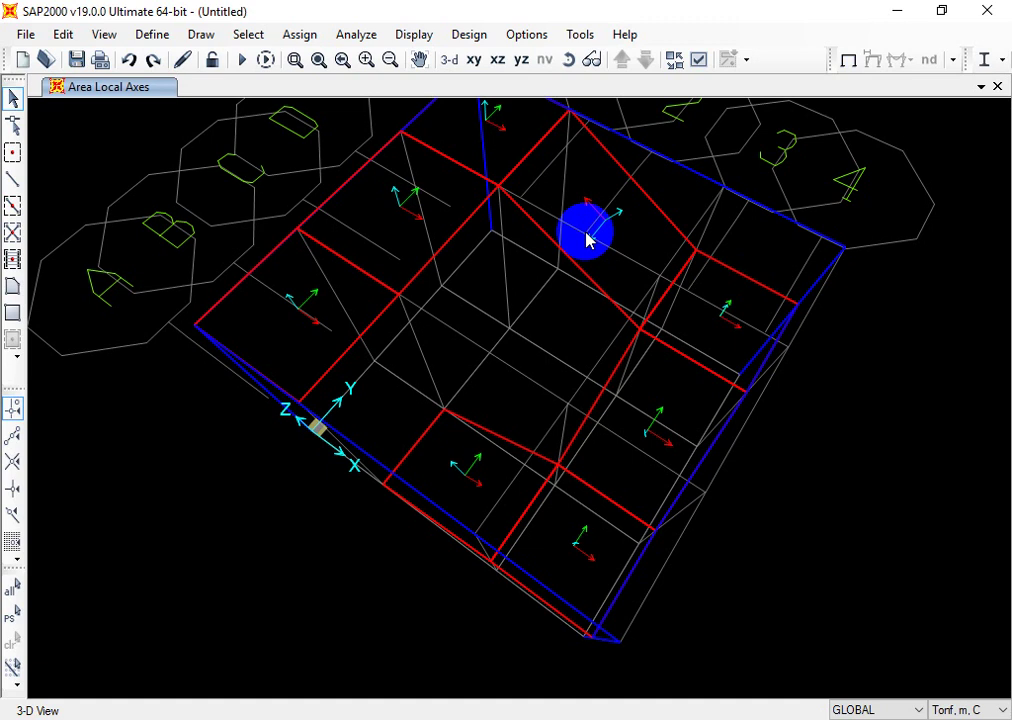
{"action": "middle_click_drag", "start_coordinate": [587, 238], "coordinate": [632, 393]}
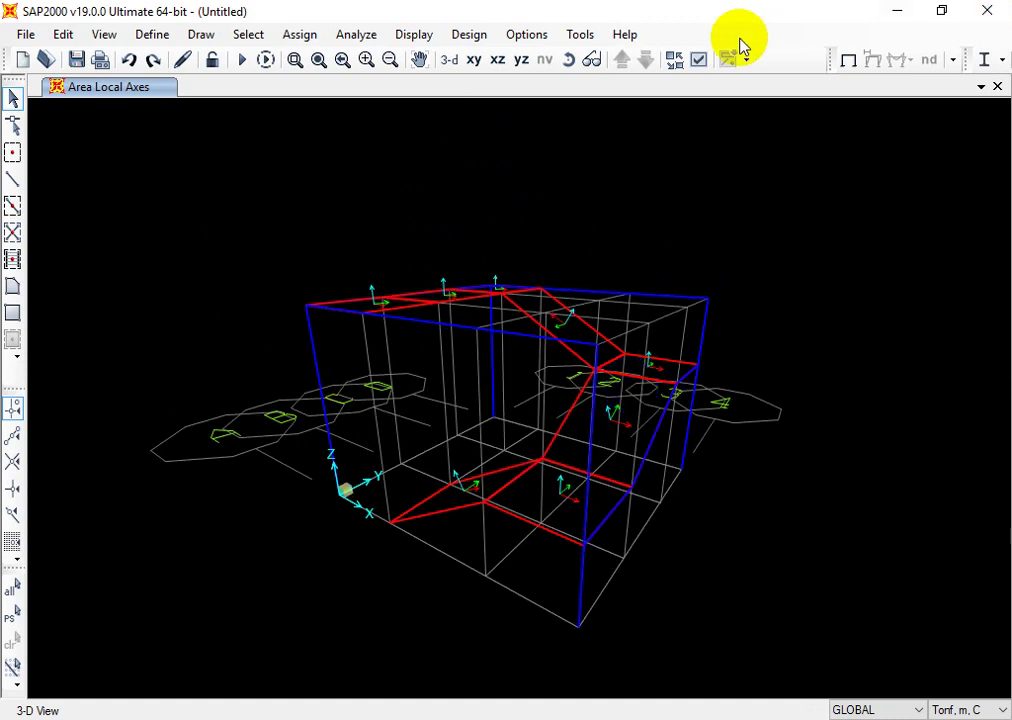
{"action": "left_click", "coordinate": [698, 61]}
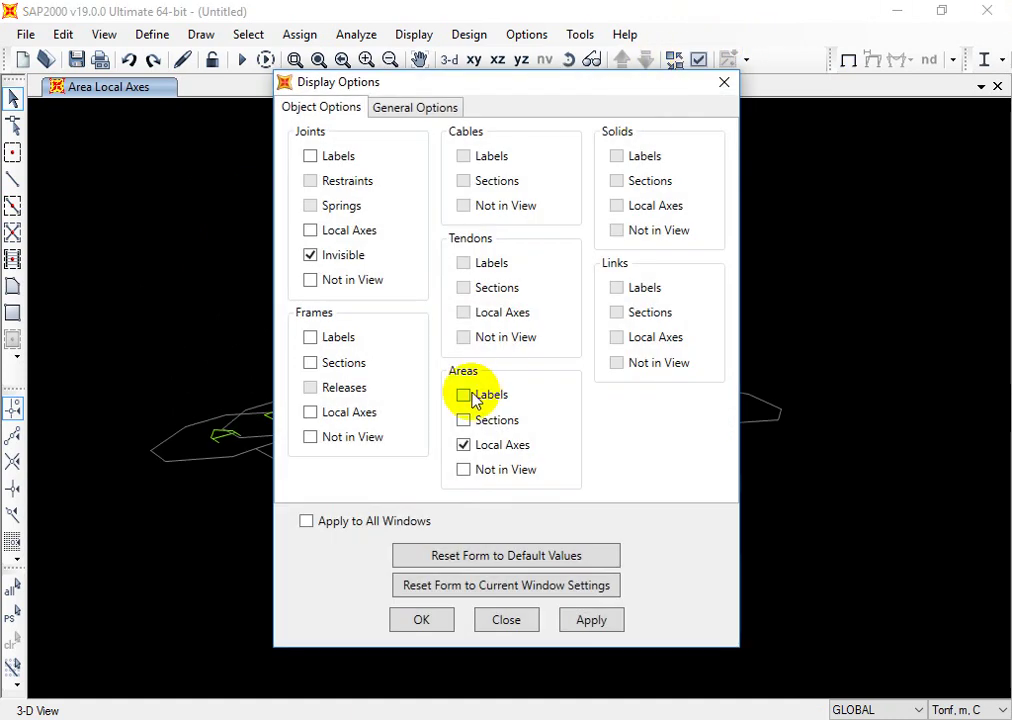
{"action": "left_click", "coordinate": [484, 445]}
{"action": "left_click", "coordinate": [412, 108]}
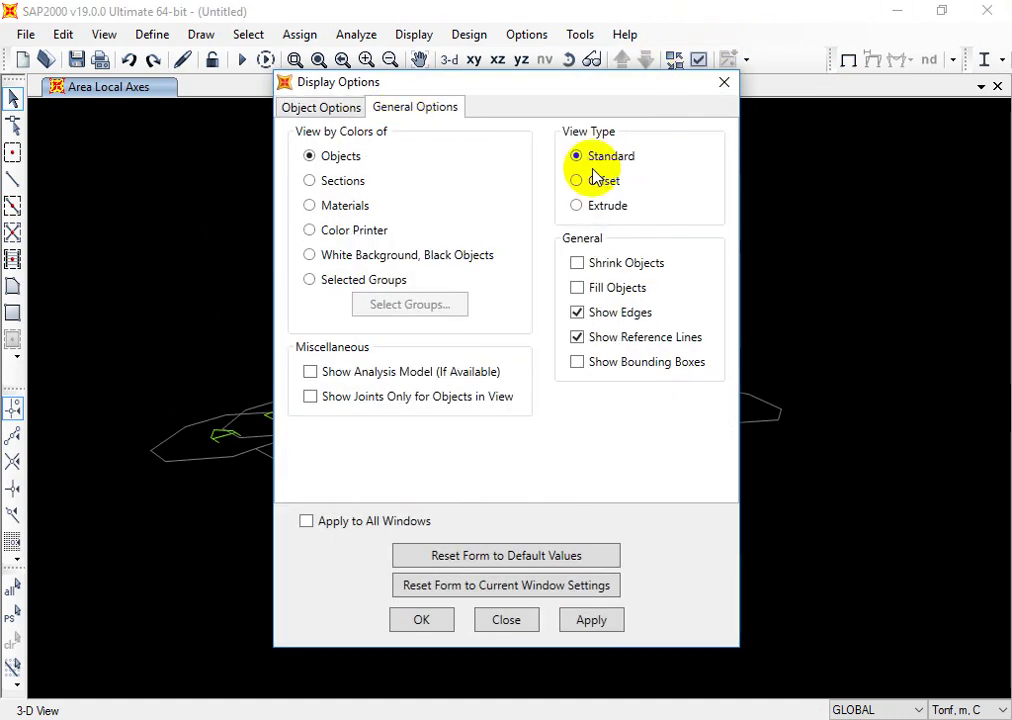
{"action": "left_click", "coordinate": [590, 208]}
{"action": "left_click", "coordinate": [591, 621]}
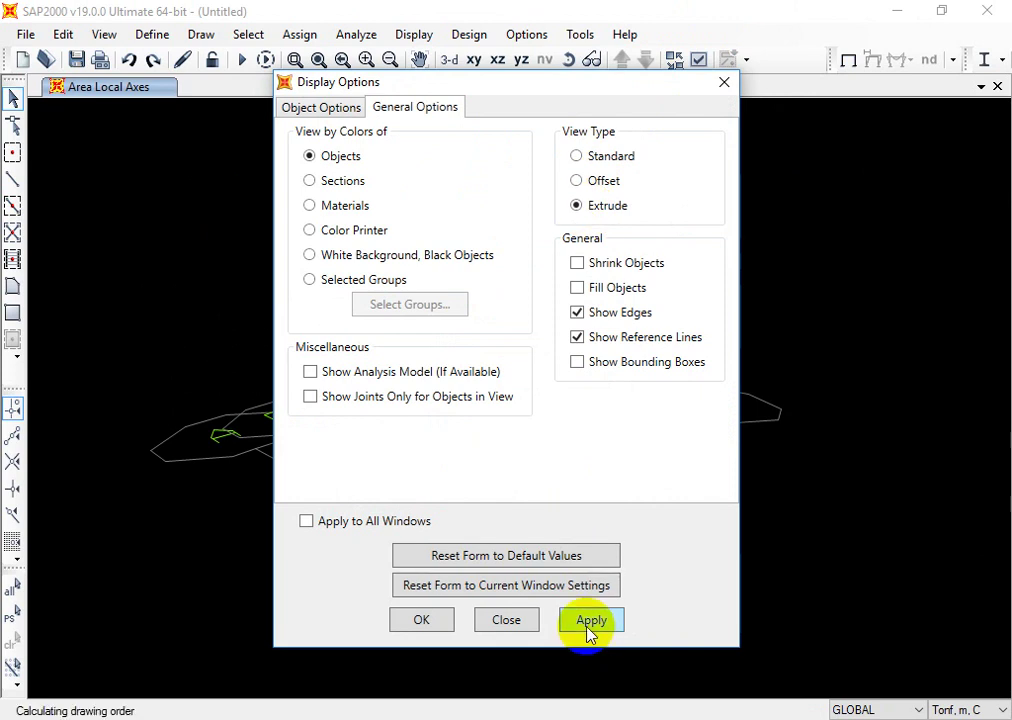
Step: Accept the display options with the Extrude view type
{"action": "left_click", "coordinate": [426, 621]}
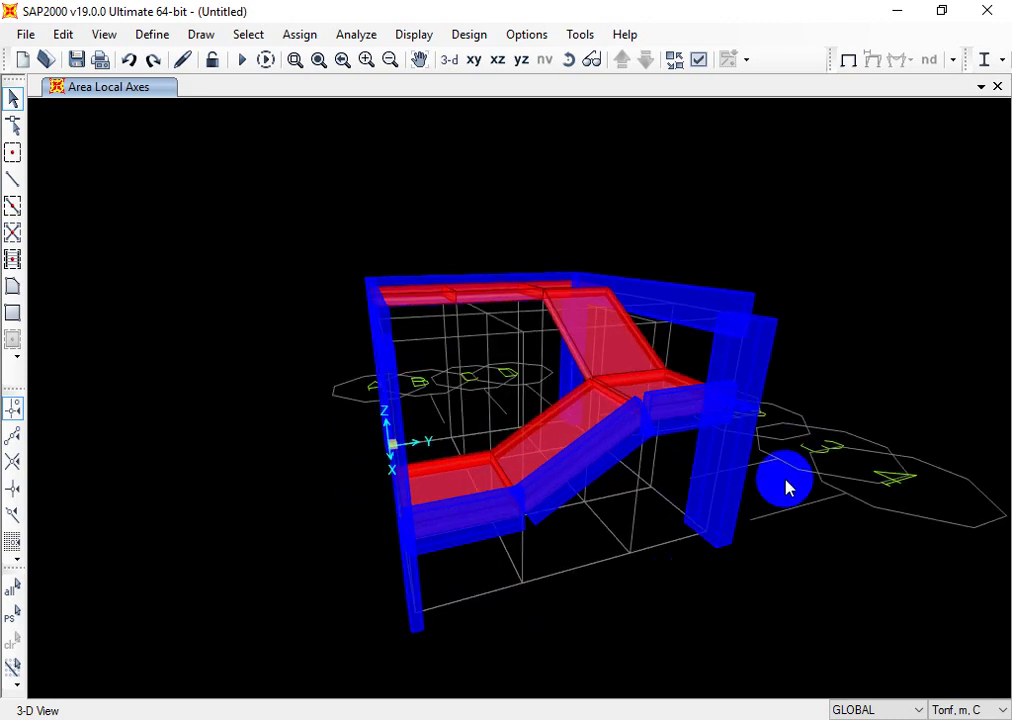
Step: Try replicating the whole staircase model linearly with dz 3 m and number 10, and undo the replication
{"action": "left_click", "coordinate": [15, 598]}
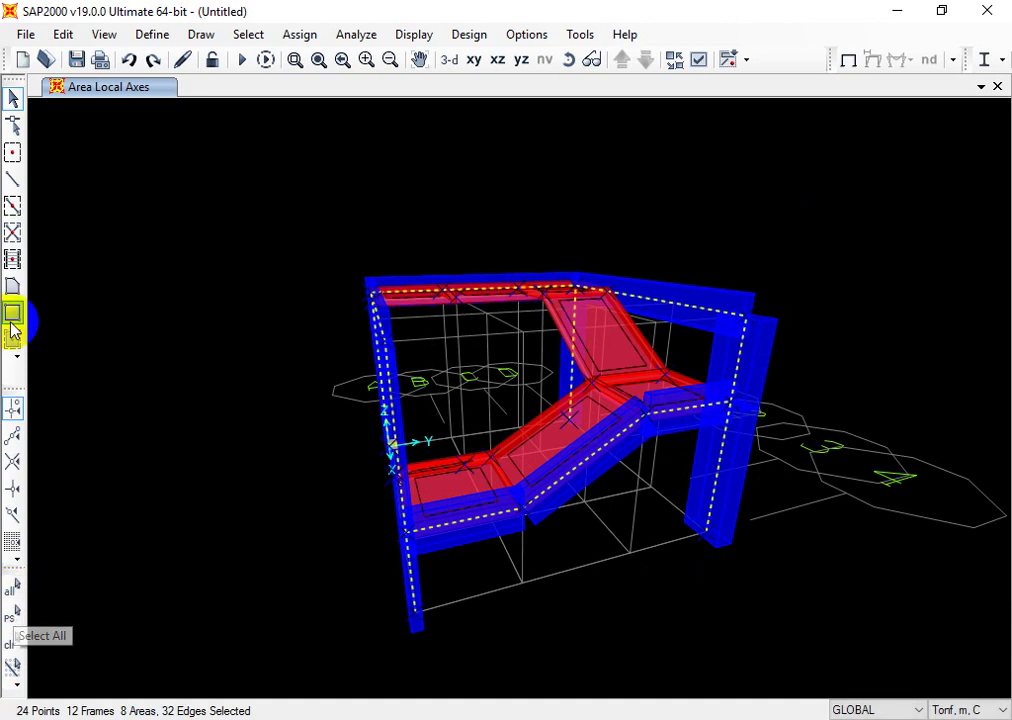
{"action": "left_click", "coordinate": [63, 34]}
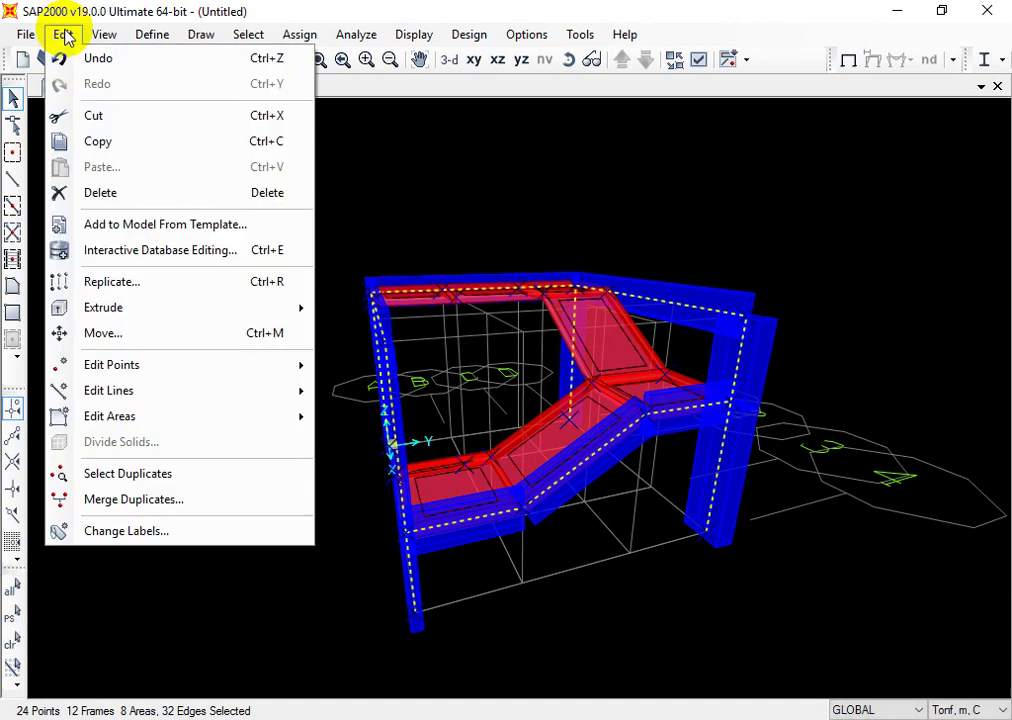
{"action": "left_click", "coordinate": [182, 283]}
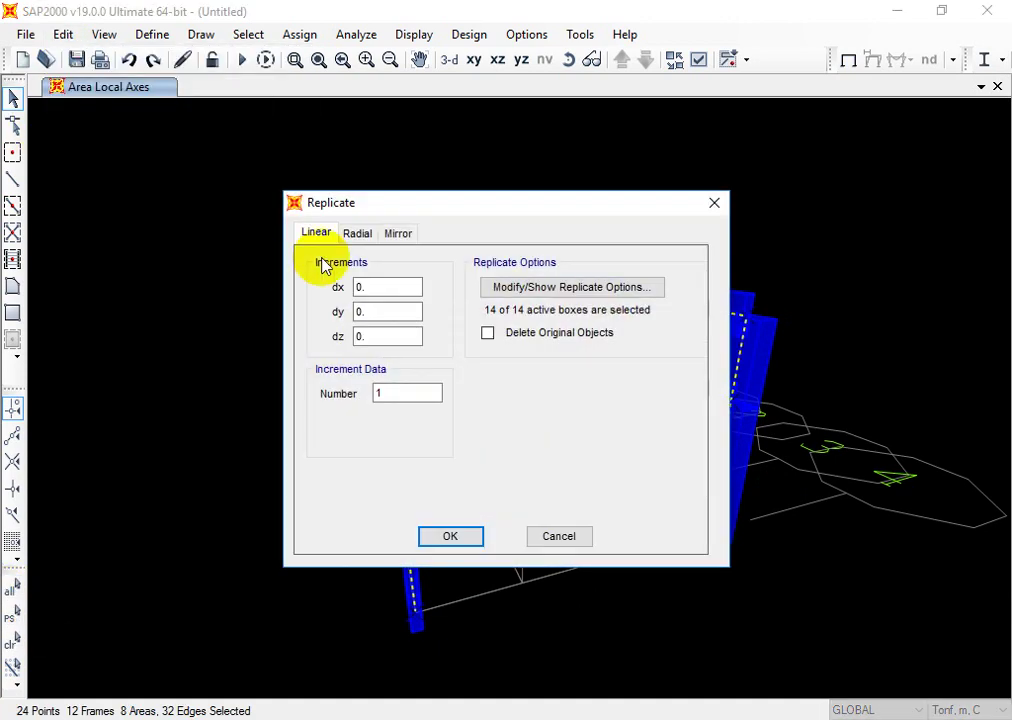
{"action": "left_click_drag", "start_coordinate": [382, 336], "coordinate": [348, 345]}
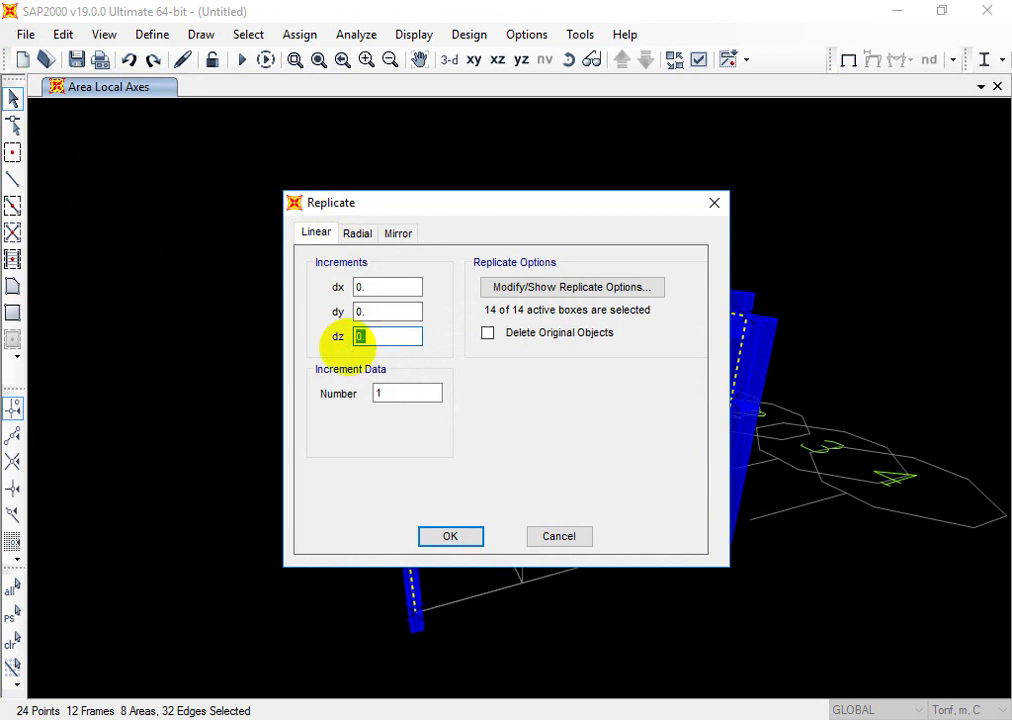
{"action": "type", "text": "3"}
{"action": "left_click_drag", "start_coordinate": [418, 390], "coordinate": [358, 400]}
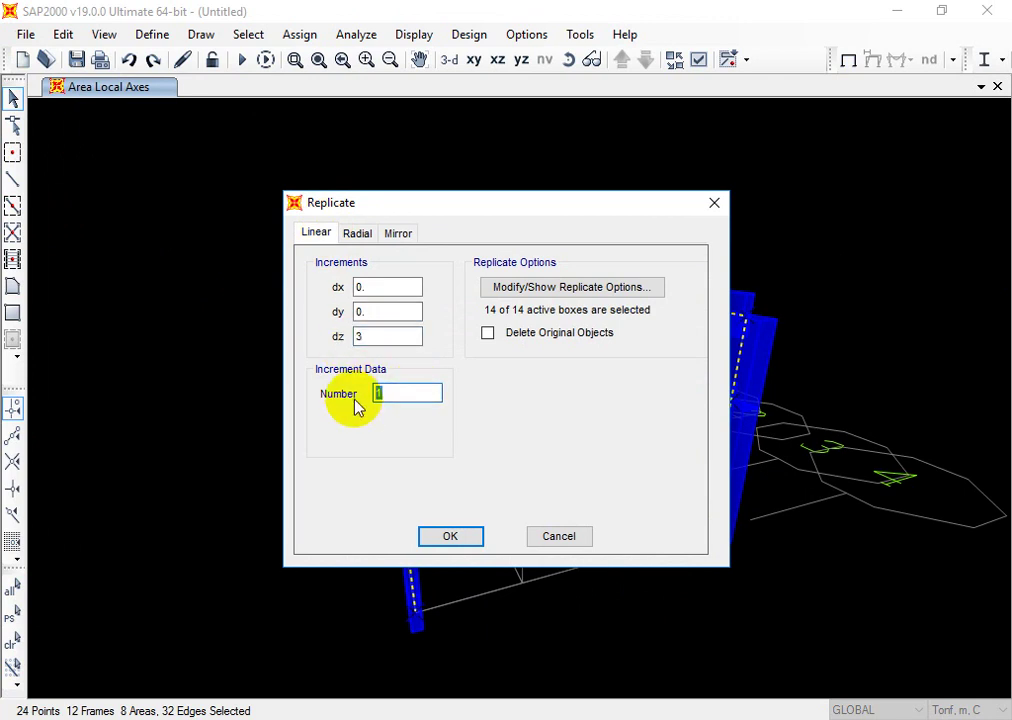
{"action": "type", "text": "10"}
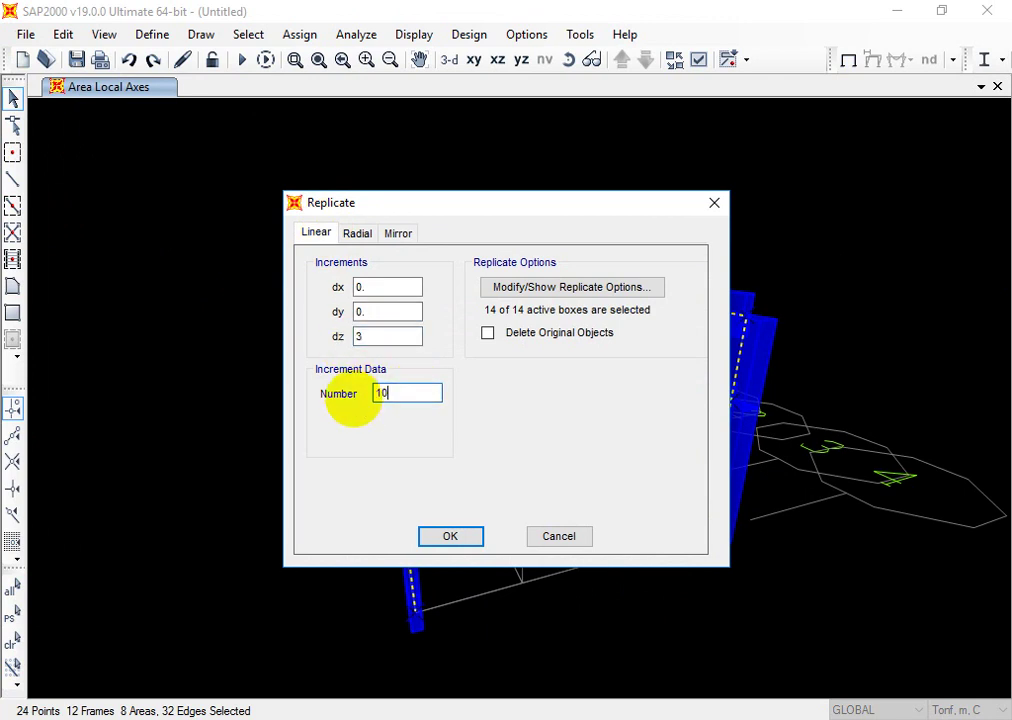
{"action": "left_click", "coordinate": [455, 540]}
{"action": "scroll", "coordinate": [475, 545], "scroll_direction": "down", "scroll_amount": 3}
{"action": "scroll", "coordinate": [660, 549], "scroll_direction": "down", "scroll_amount": 3}
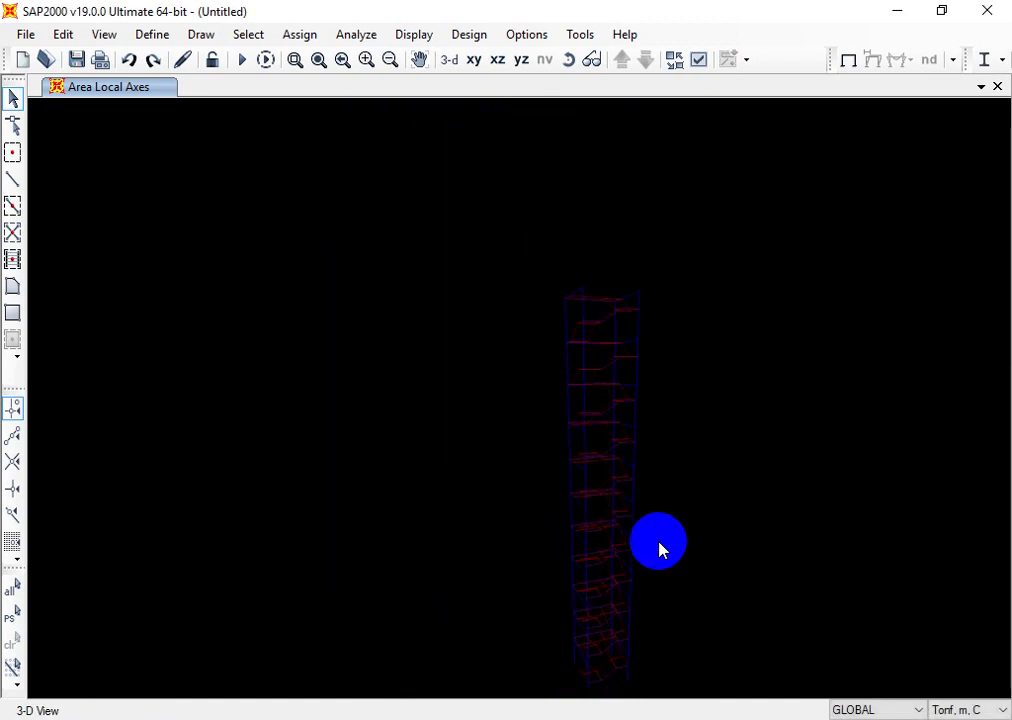
{"action": "mouse_move", "coordinate": [710, 530]}
{"action": "middle_mouse_down"}
{"action": "mouse_move", "coordinate": [660, 502]}
{"action": "mouse_move", "coordinate": [503, 490]}
{"action": "middle_mouse_up"}
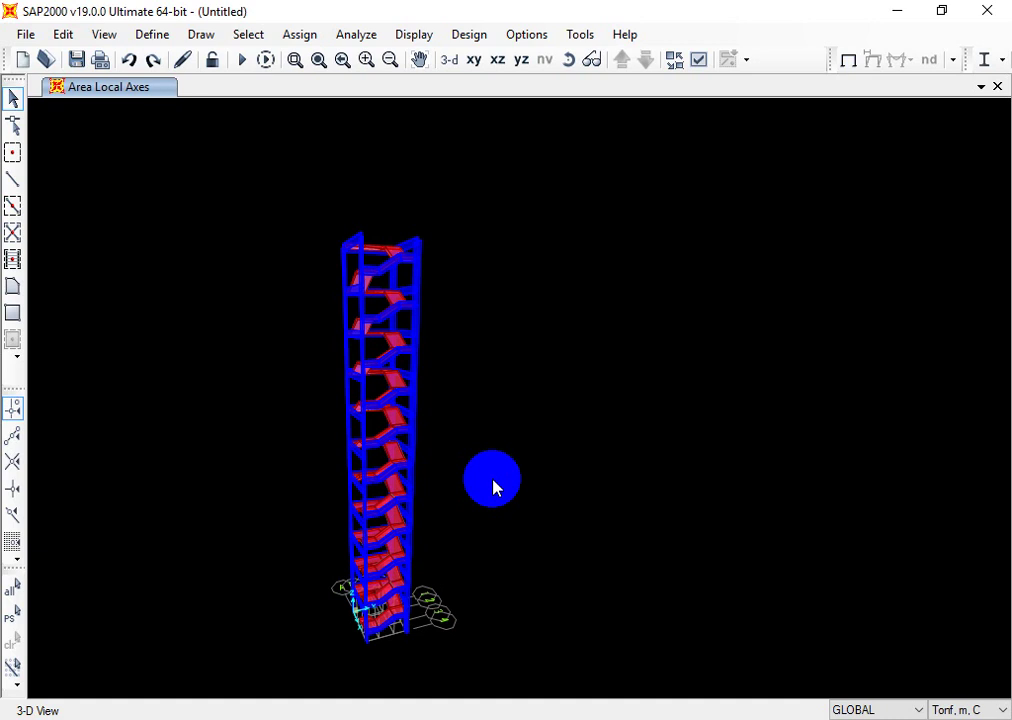
{"action": "middle_click_drag", "start_coordinate": [493, 487], "coordinate": [495, 486], "text": "shift"}
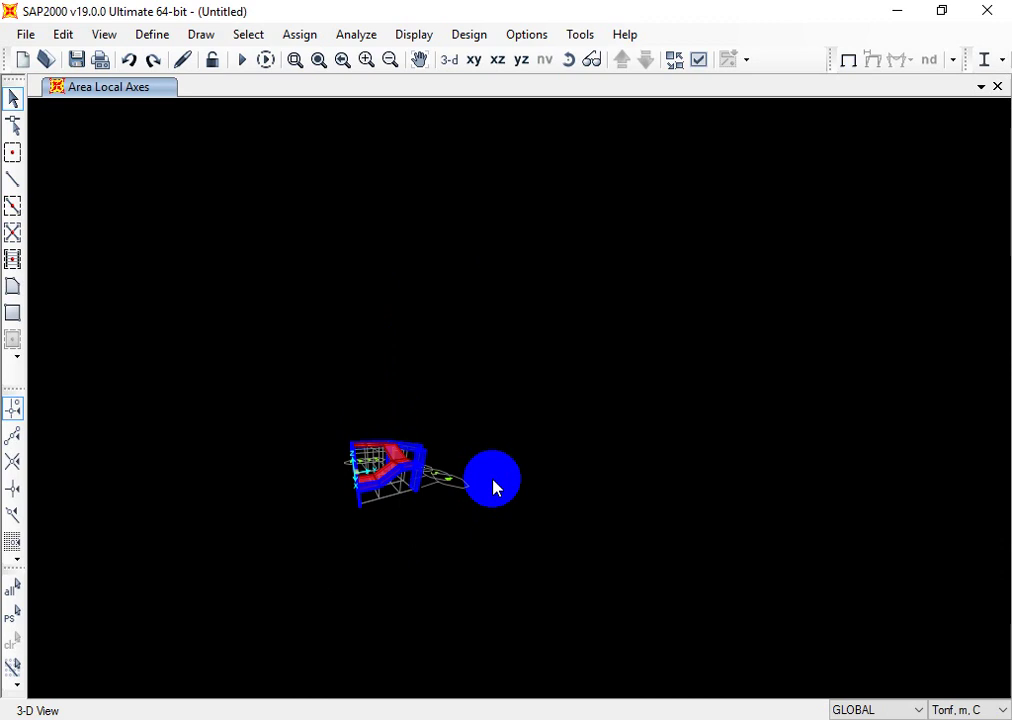
Step: Select the whole model and assign a DEAD uniform area load of 0.34 tonf/m² in the Gravity direction, replacing existing loads
{"action": "scroll", "coordinate": [347, 508], "scroll_direction": "up", "scroll_amount": 5}
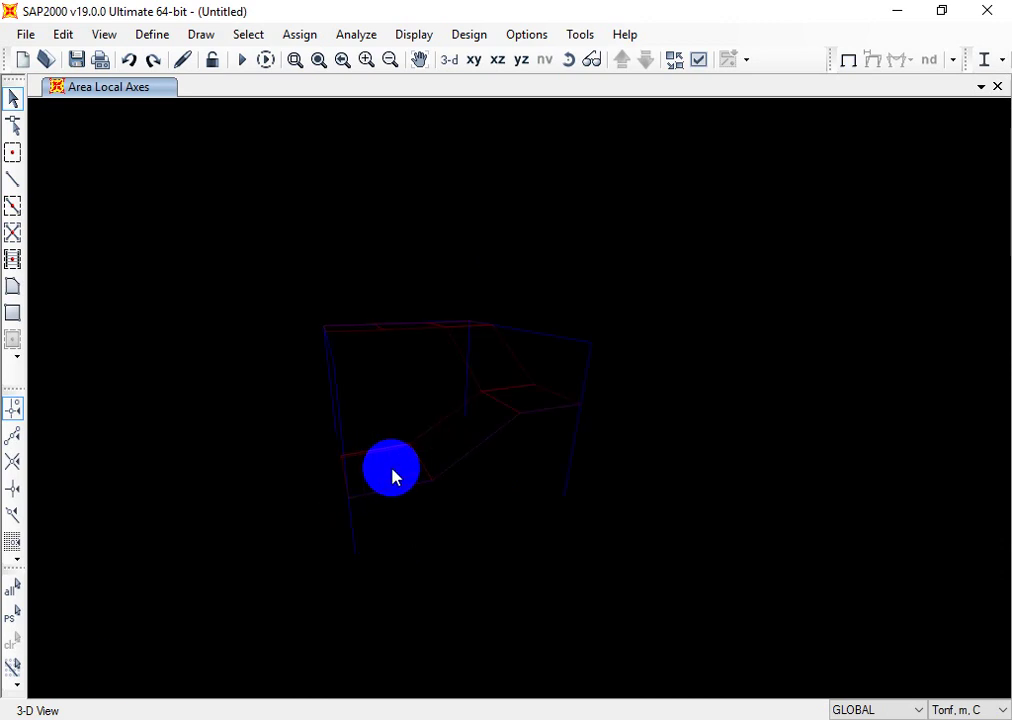
{"action": "middle_click_drag", "start_coordinate": [479, 538], "coordinate": [560, 523]}
{"action": "key", "text": "ctrl+a"}
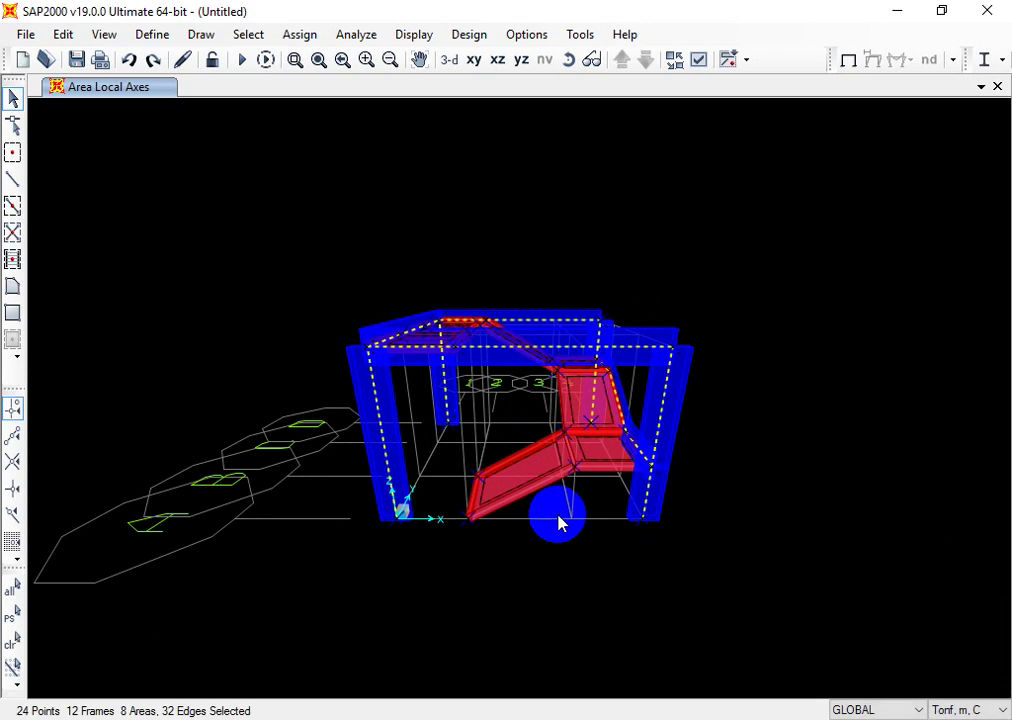
{"action": "left_click", "coordinate": [299, 34]}
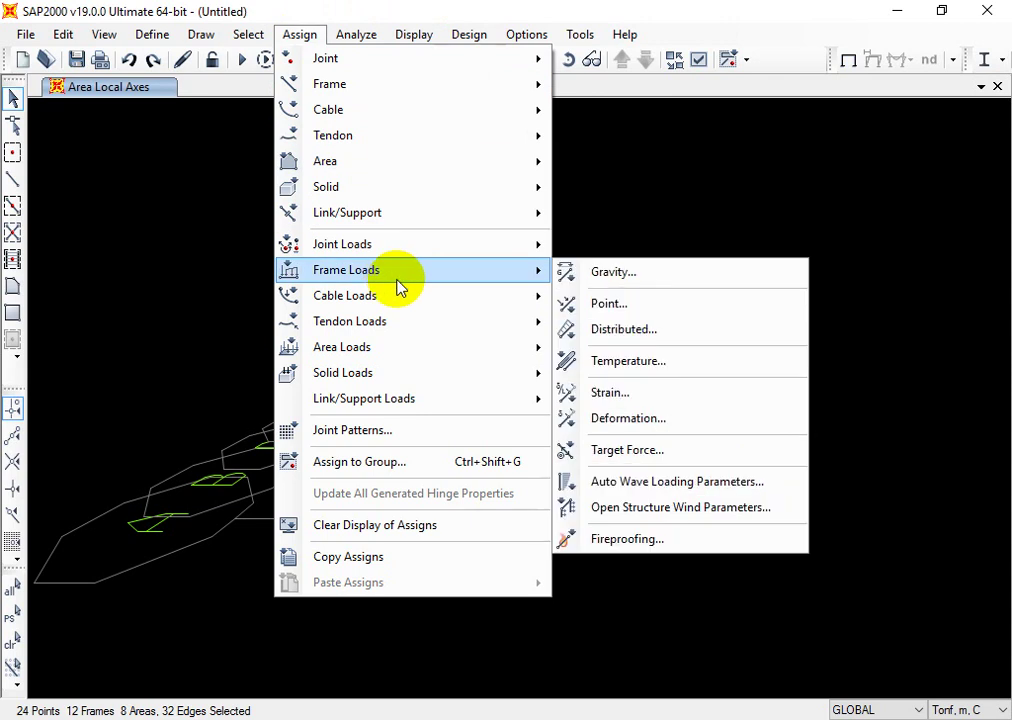
{"action": "mouse_move", "coordinate": [422, 346]}
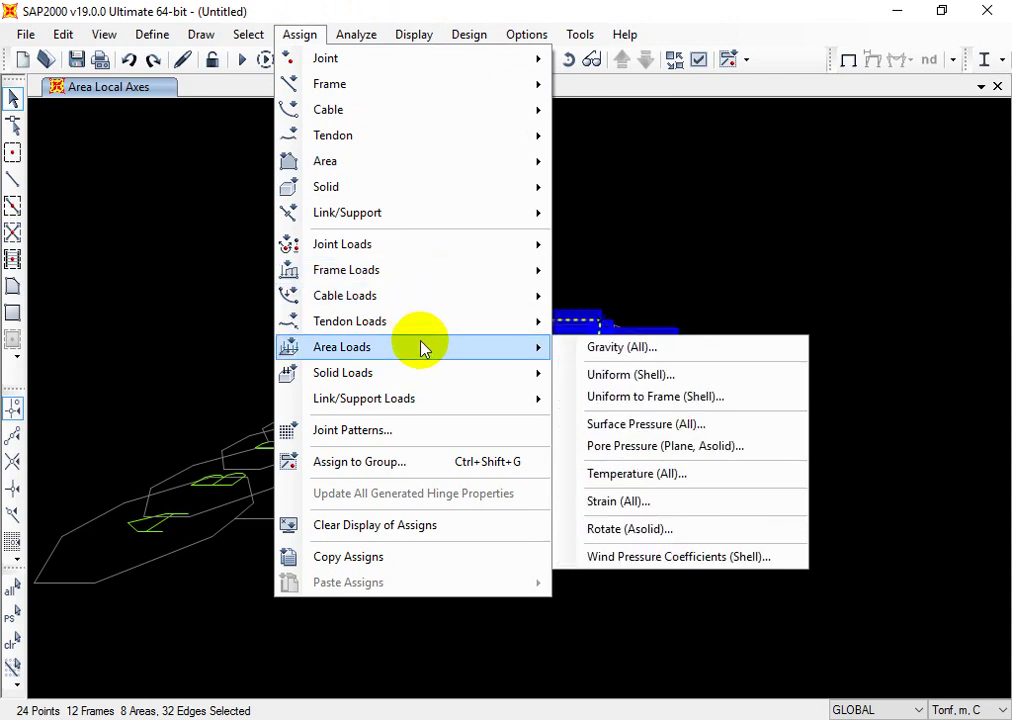
{"action": "left_click", "coordinate": [639, 375]}
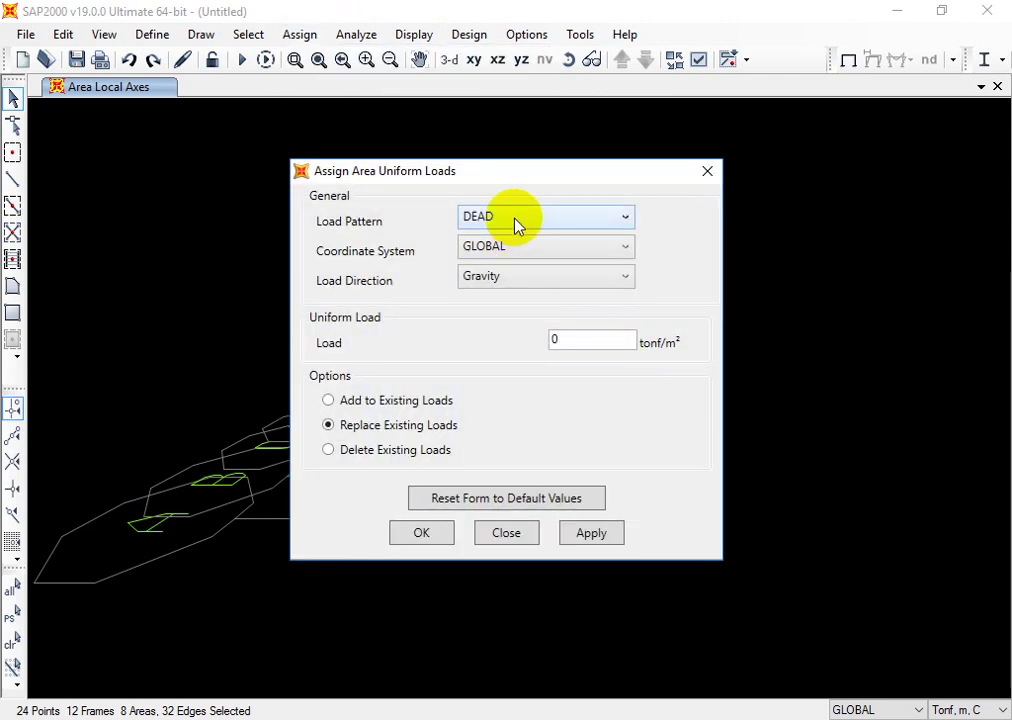
{"action": "left_click_drag", "start_coordinate": [592, 346], "coordinate": [490, 360]}
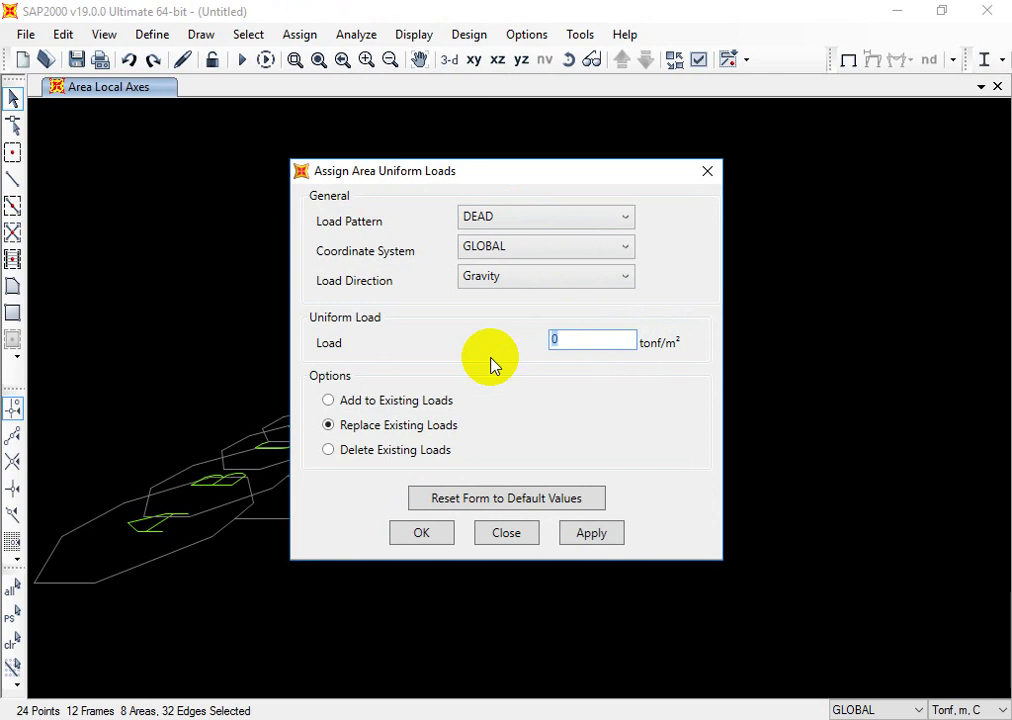
{"action": "type", "text": "0.34"}
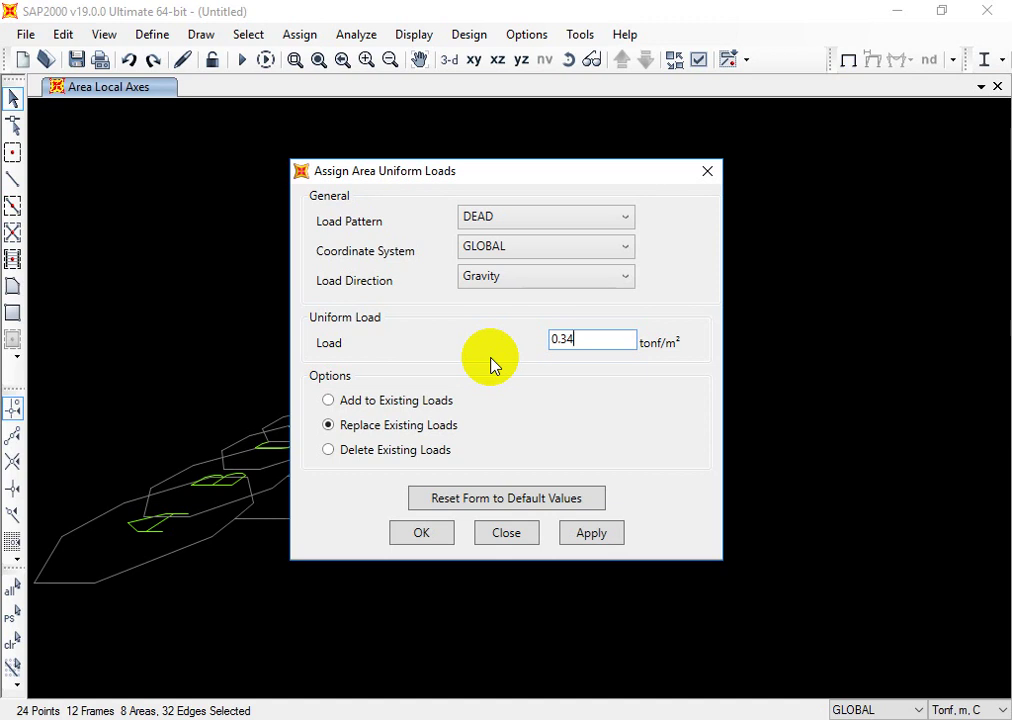
{"action": "left_click_drag", "start_coordinate": [555, 167], "coordinate": [318, 113]}
{"action": "left_click", "coordinate": [357, 479]}
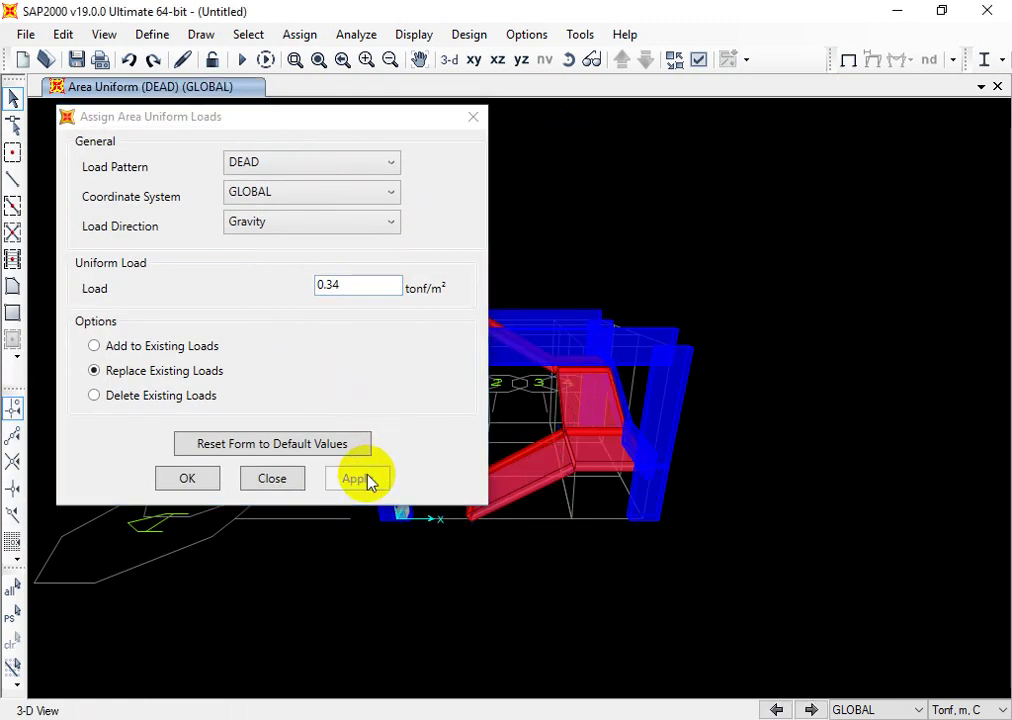
Step: Reselect the whole model and set up a LIVE uniform area load of 0.3 tonf/m² with Add to Existing Loads
{"action": "left_click_drag", "start_coordinate": [316, 117], "coordinate": [149, 47]}
{"action": "left_click_drag", "start_coordinate": [789, 221], "coordinate": [330, 604]}
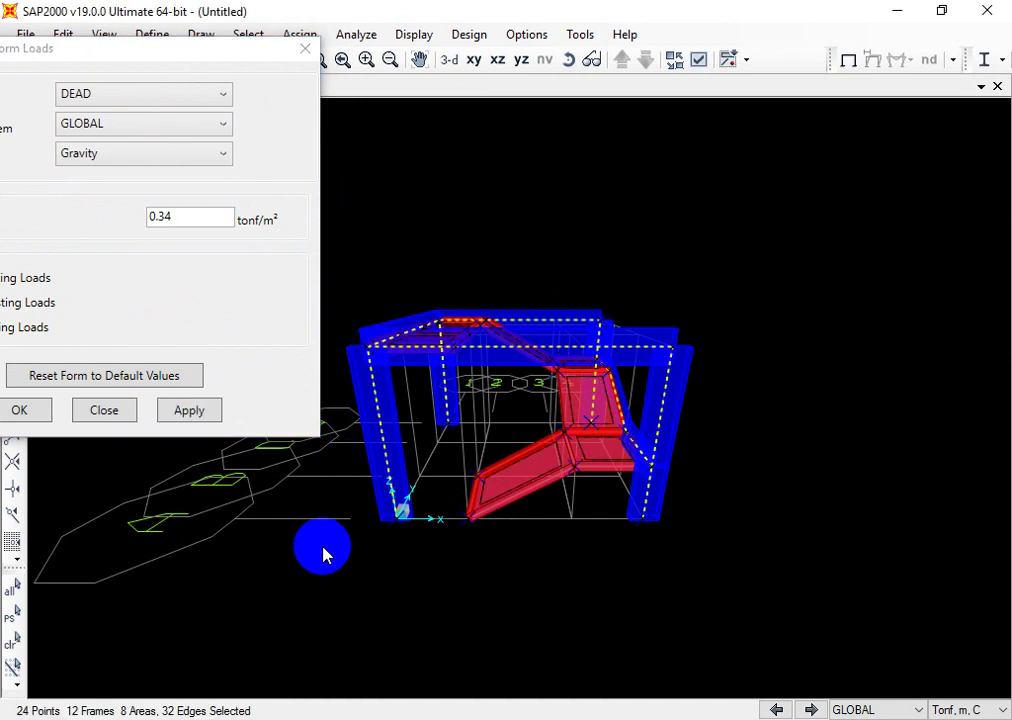
{"action": "left_click_drag", "start_coordinate": [157, 56], "coordinate": [618, 79]}
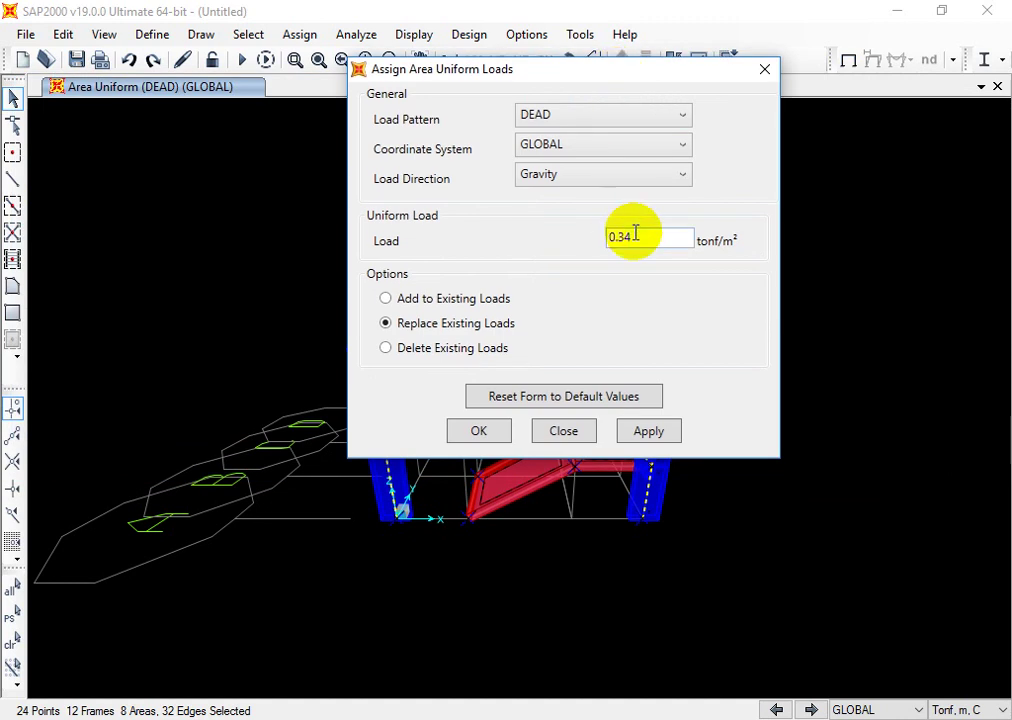
{"action": "left_click_drag", "start_coordinate": [637, 238], "coordinate": [524, 244]}
{"action": "type", "text": "0.3"}
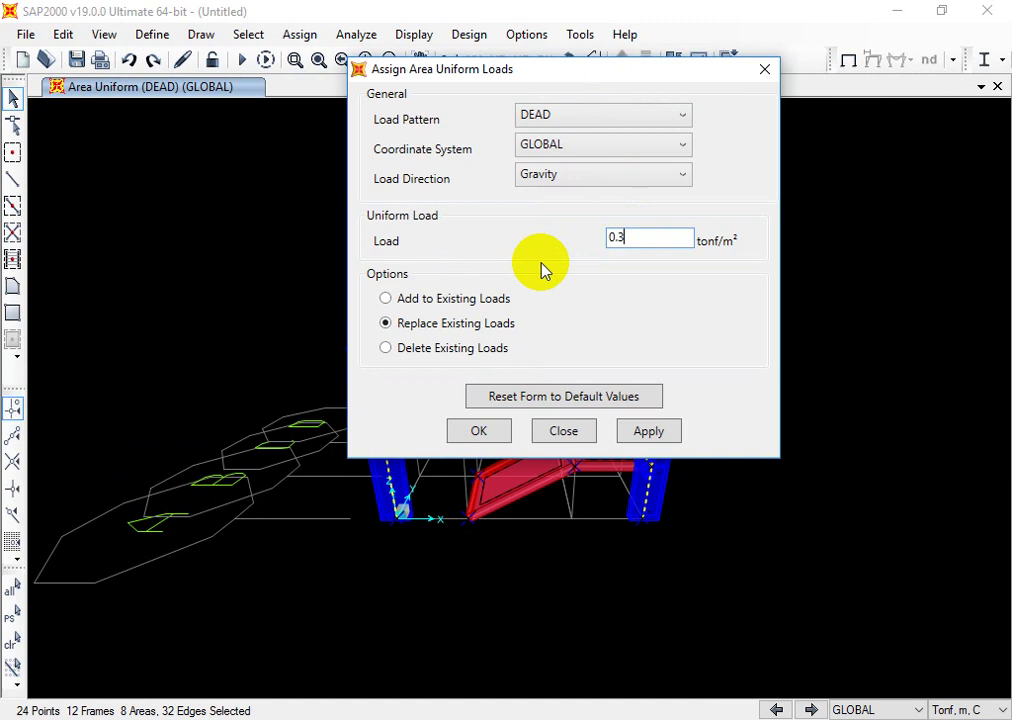
{"action": "left_click", "coordinate": [612, 112]}
{"action": "left_click", "coordinate": [576, 160]}
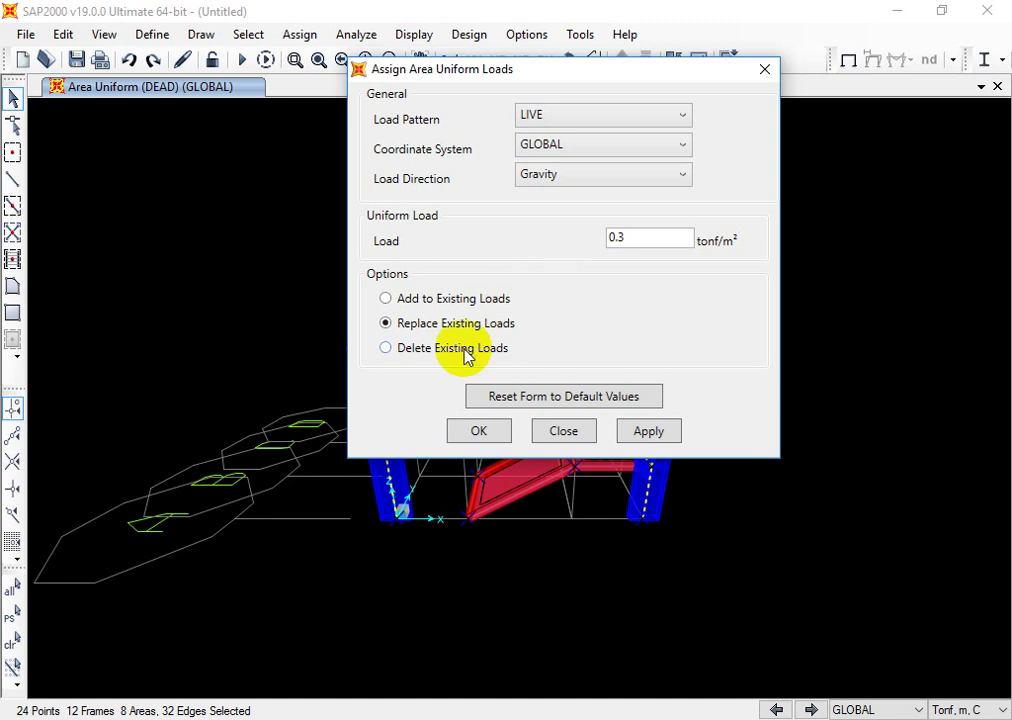
{"action": "left_click", "coordinate": [474, 302]}
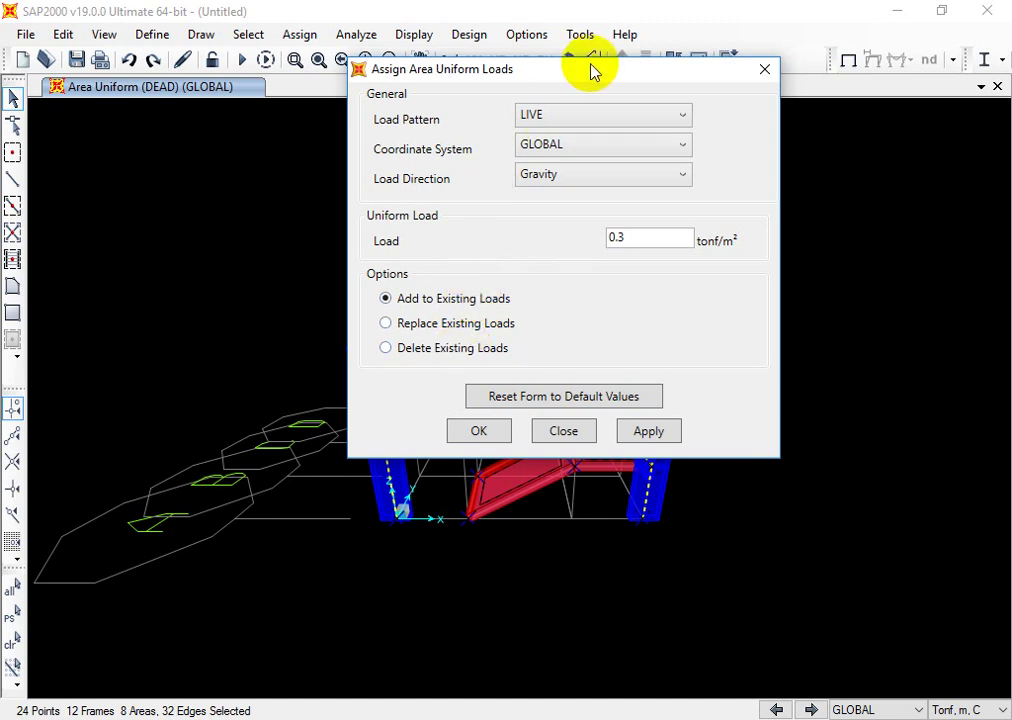
Step: Set the live load direction to Gravity Projected and assign the load to the selected slabs
{"action": "left_click_drag", "start_coordinate": [594, 68], "coordinate": [202, 96]}
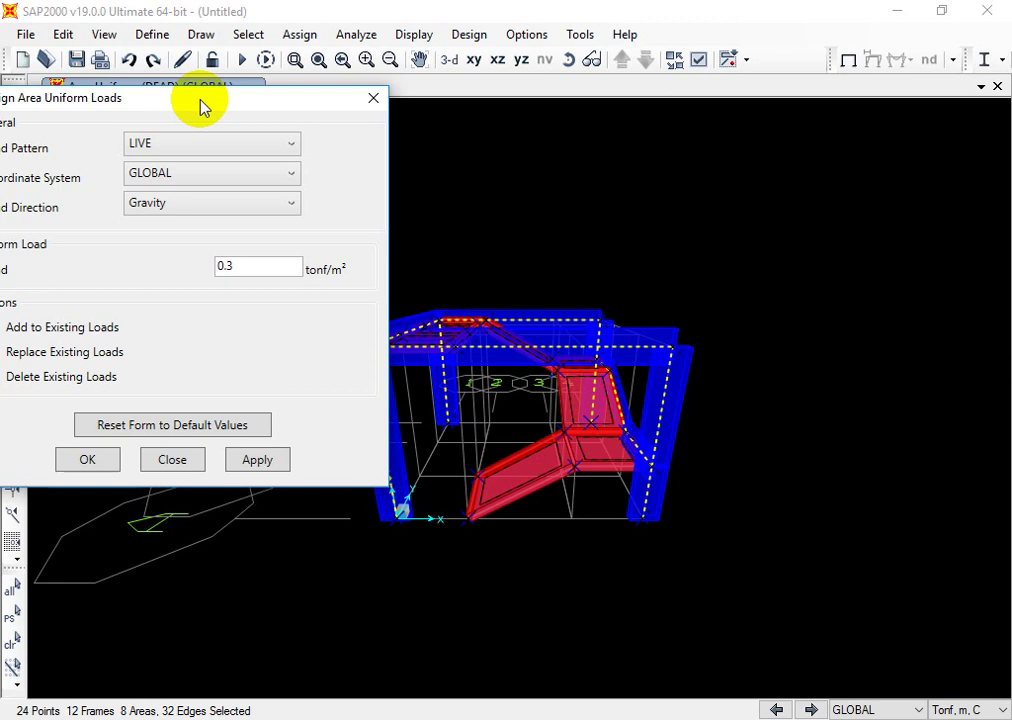
{"action": "left_click_drag", "start_coordinate": [203, 107], "coordinate": [418, 88]}
{"action": "left_click", "coordinate": [443, 191]}
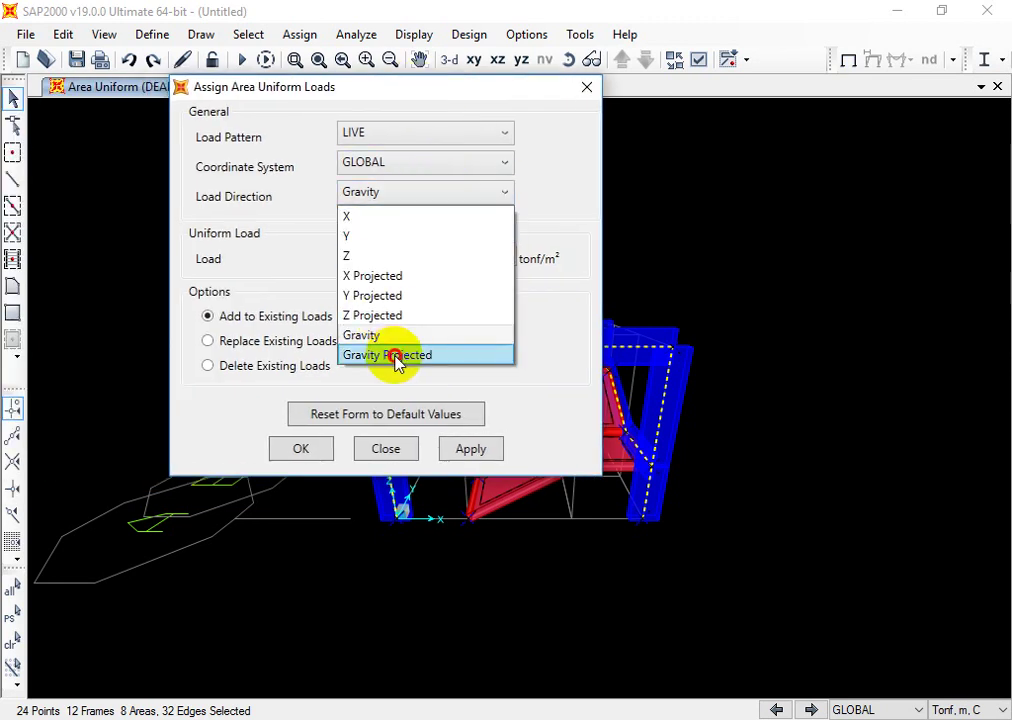
{"action": "left_click", "coordinate": [395, 356]}
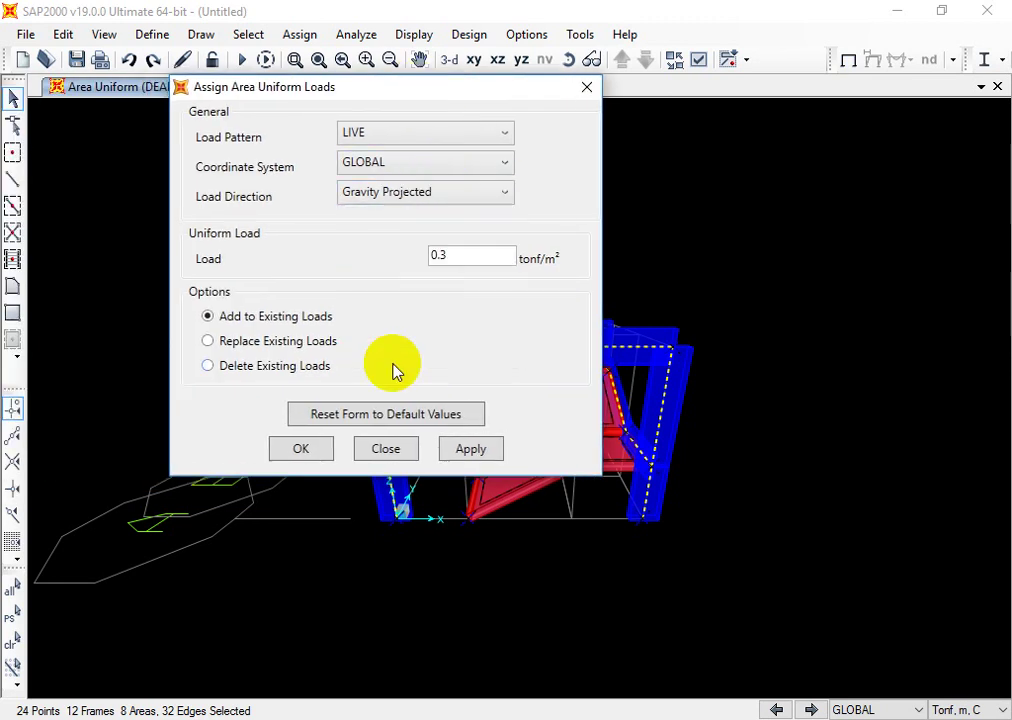
{"action": "left_click", "coordinate": [470, 448]}
{"action": "left_click", "coordinate": [310, 450]}
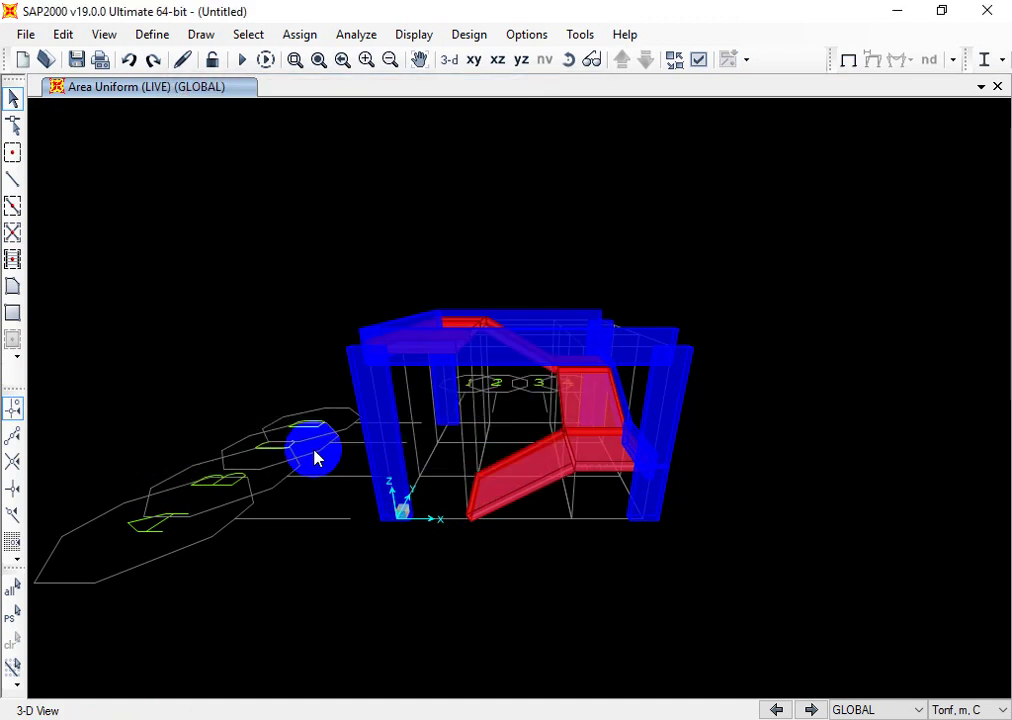
Step: Examine the DEAD and LIVE load assignments of the lowest inclined flight slab and the adjoining landing slab
{"action": "scroll", "coordinate": [565, 478], "scroll_direction": "up", "scroll_amount": 5}
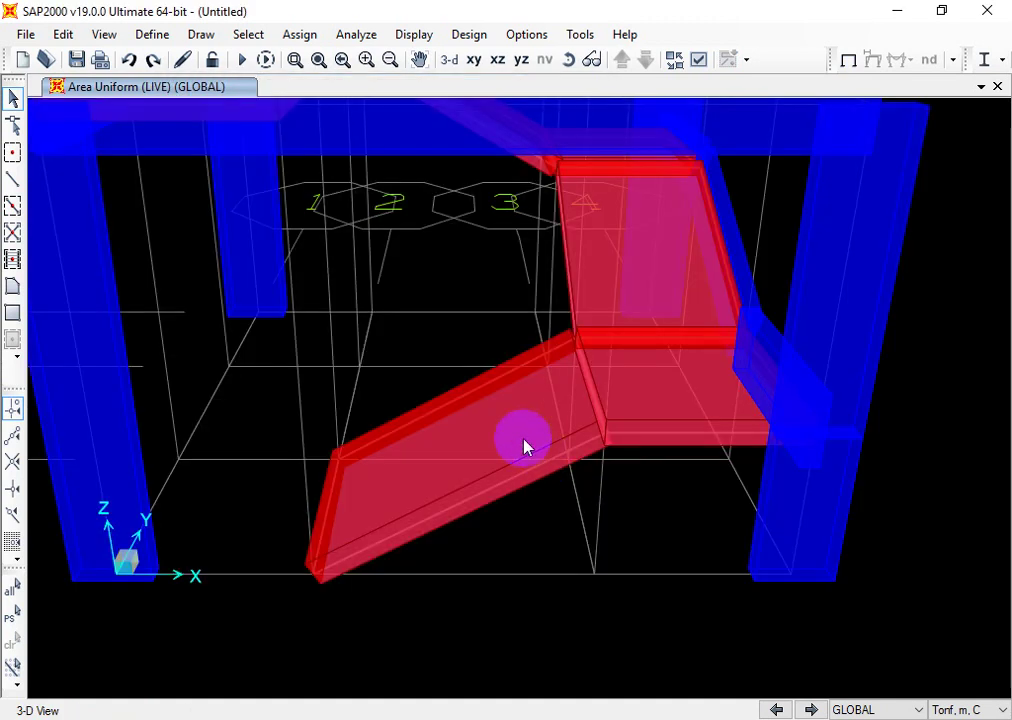
{"action": "double_click", "coordinate": [524, 447]}
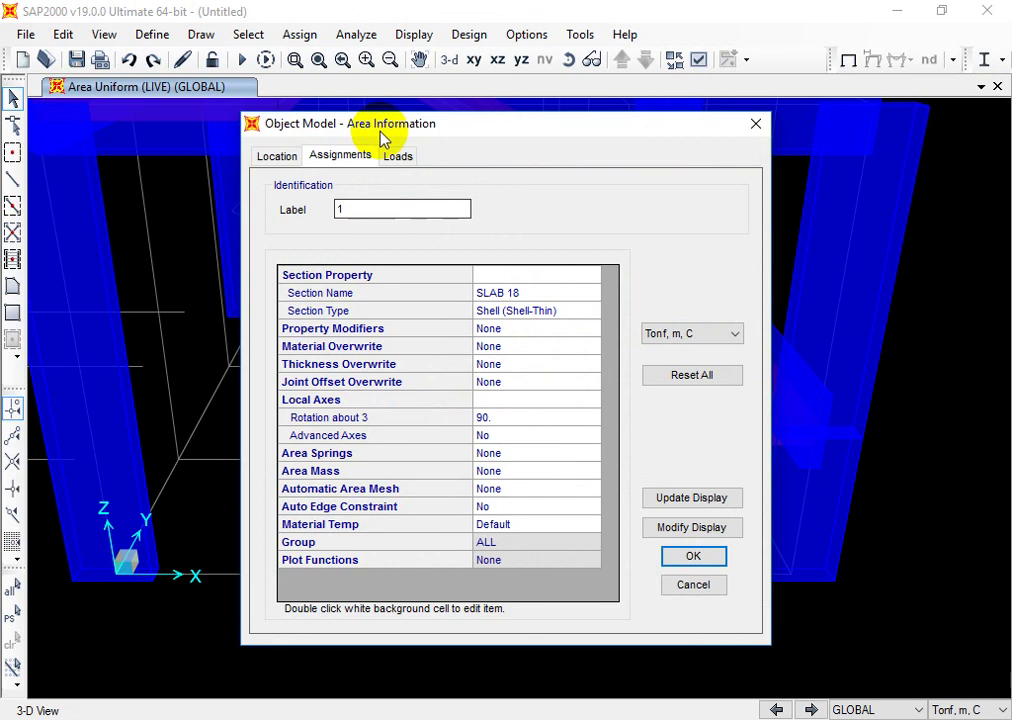
{"action": "left_click", "coordinate": [403, 157]}
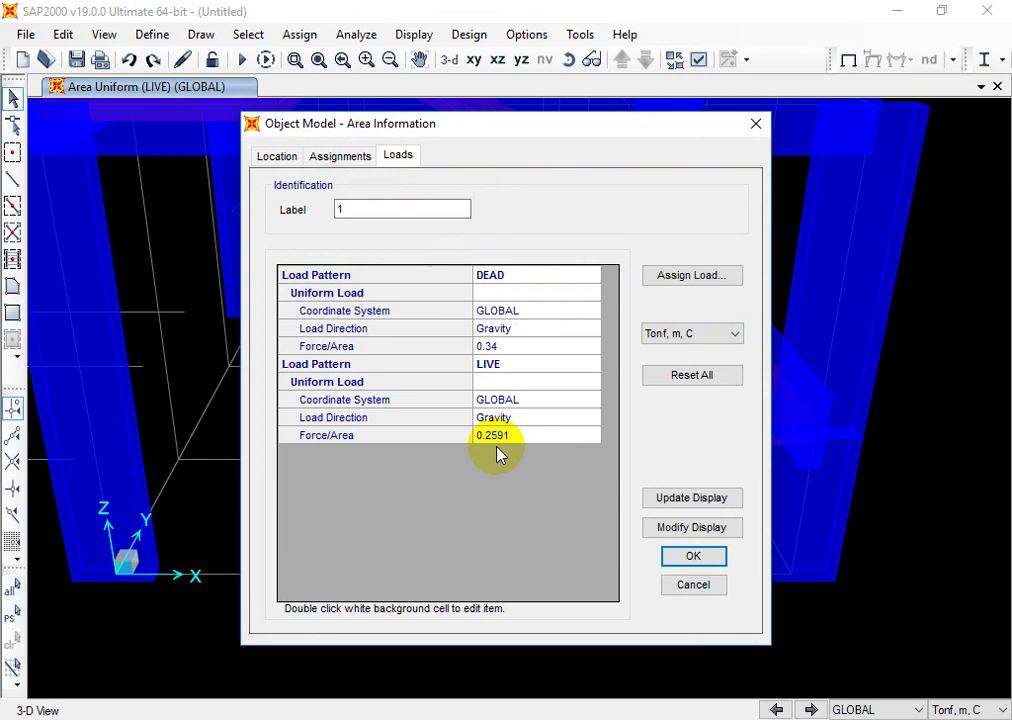
{"action": "left_click", "coordinate": [716, 558]}
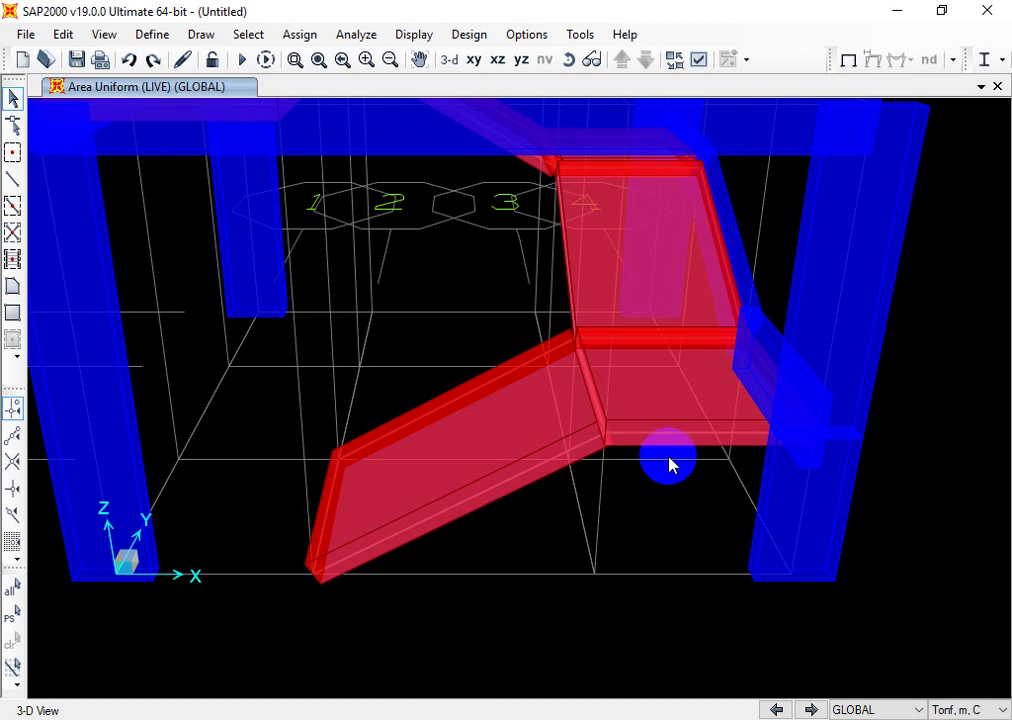
{"action": "left_click", "coordinate": [685, 406]}
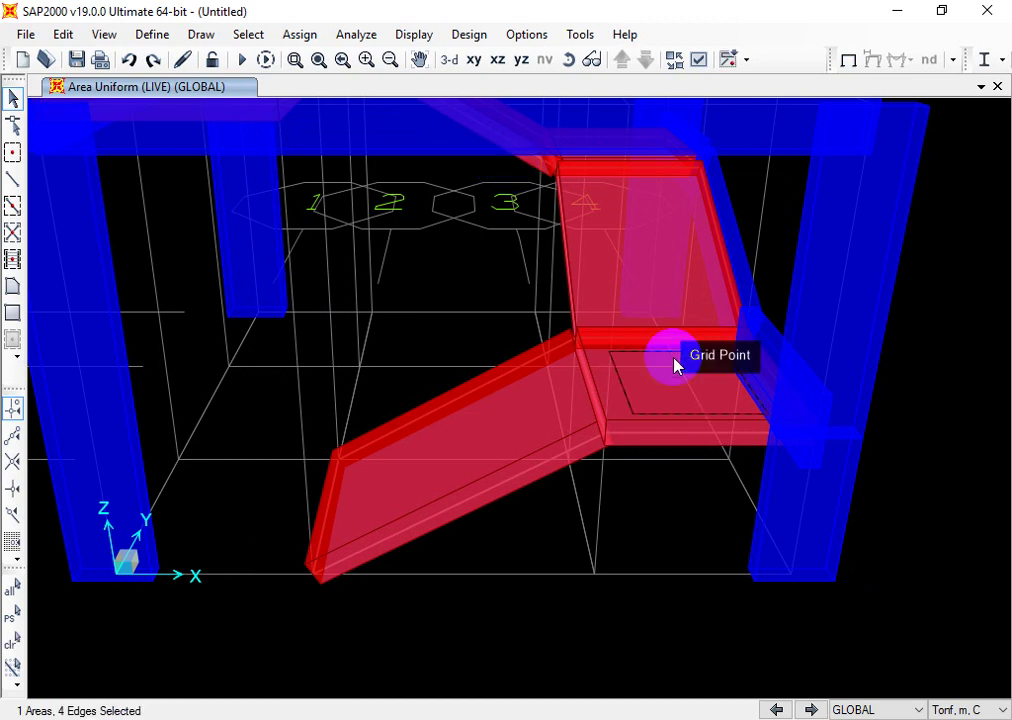
{"action": "double_click", "coordinate": [671, 386]}
{"action": "left_click", "coordinate": [400, 160]}
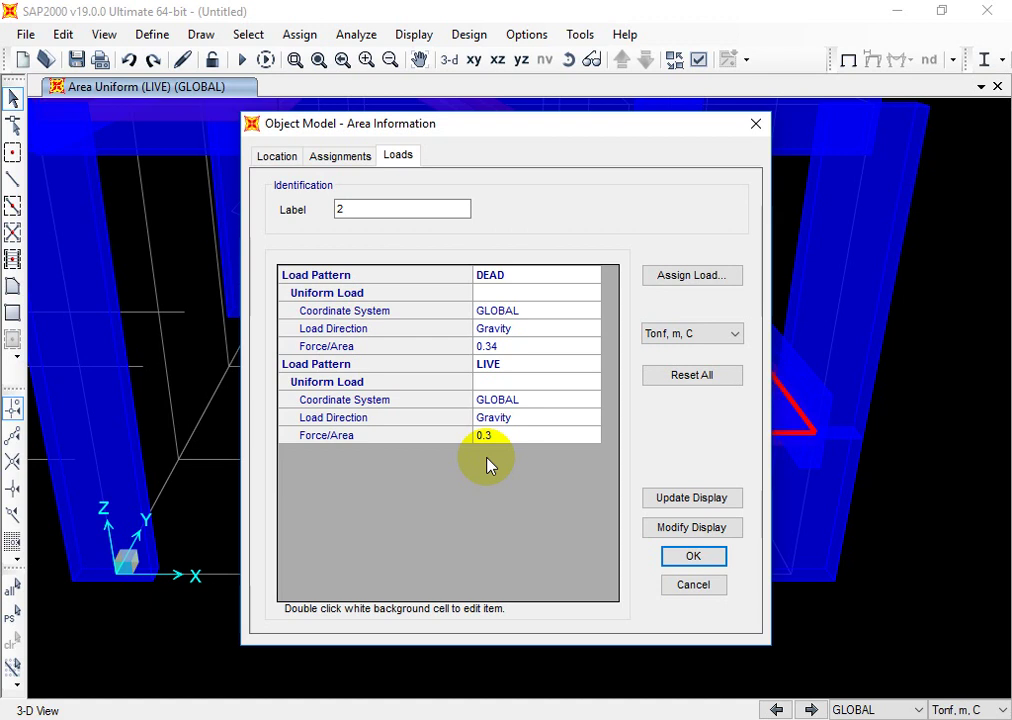
{"action": "left_click", "coordinate": [708, 561]}
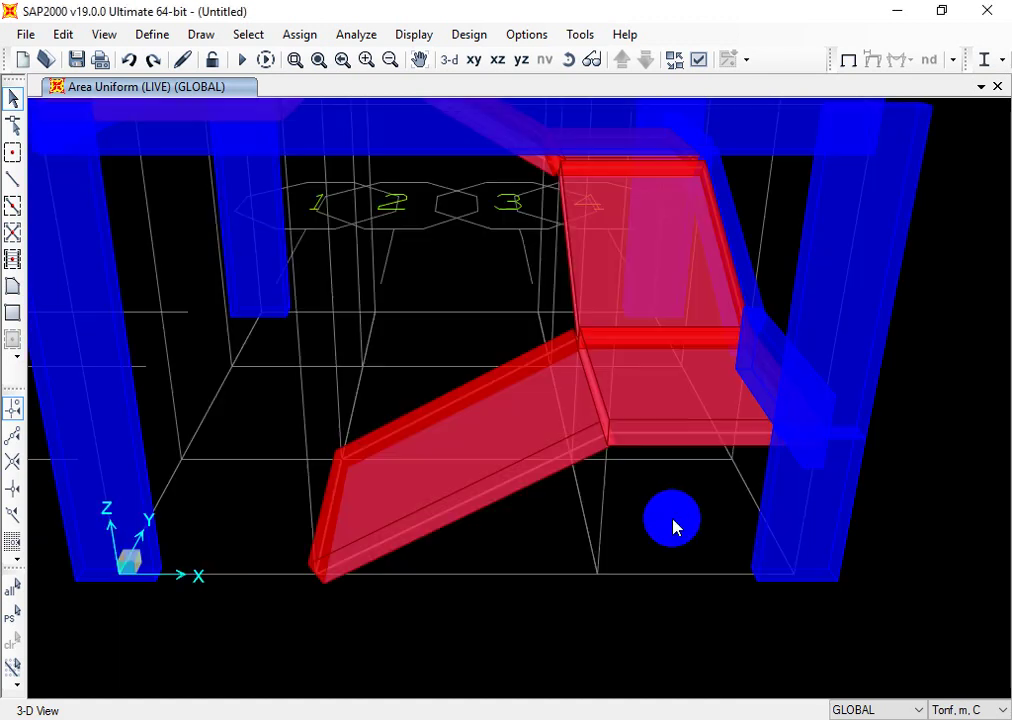
{"action": "scroll", "coordinate": [670, 527], "scroll_direction": "down", "scroll_amount": 5}
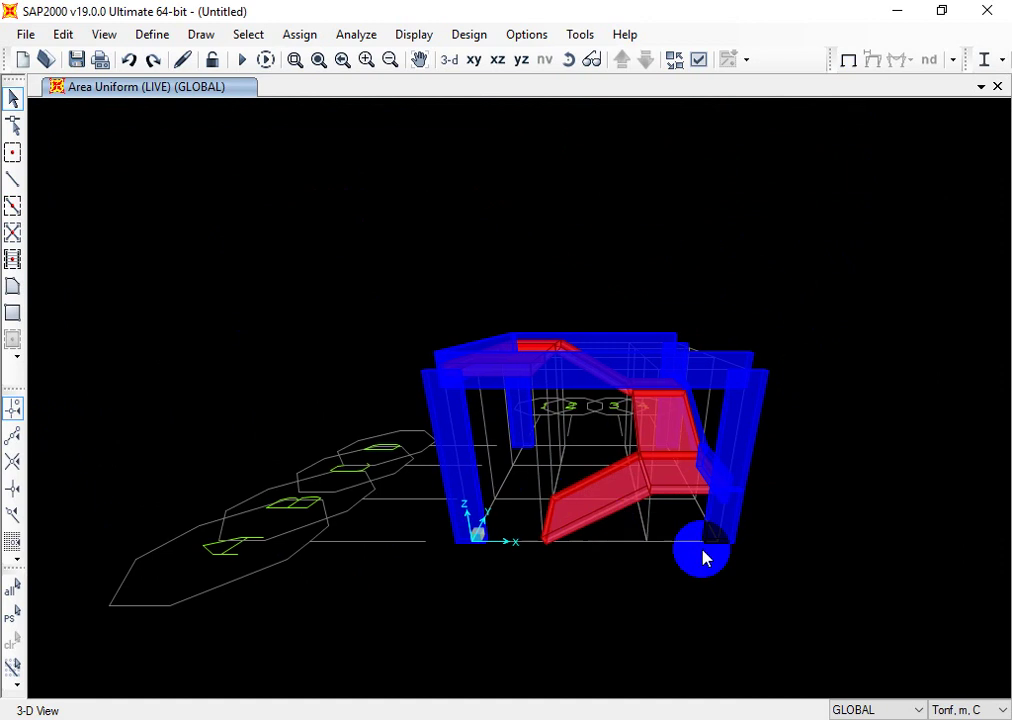
Step: Select all area objects that use the SLAB 18 section through selection by area section property
{"action": "middle_click_drag", "start_coordinate": [705, 556], "coordinate": [569, 529]}
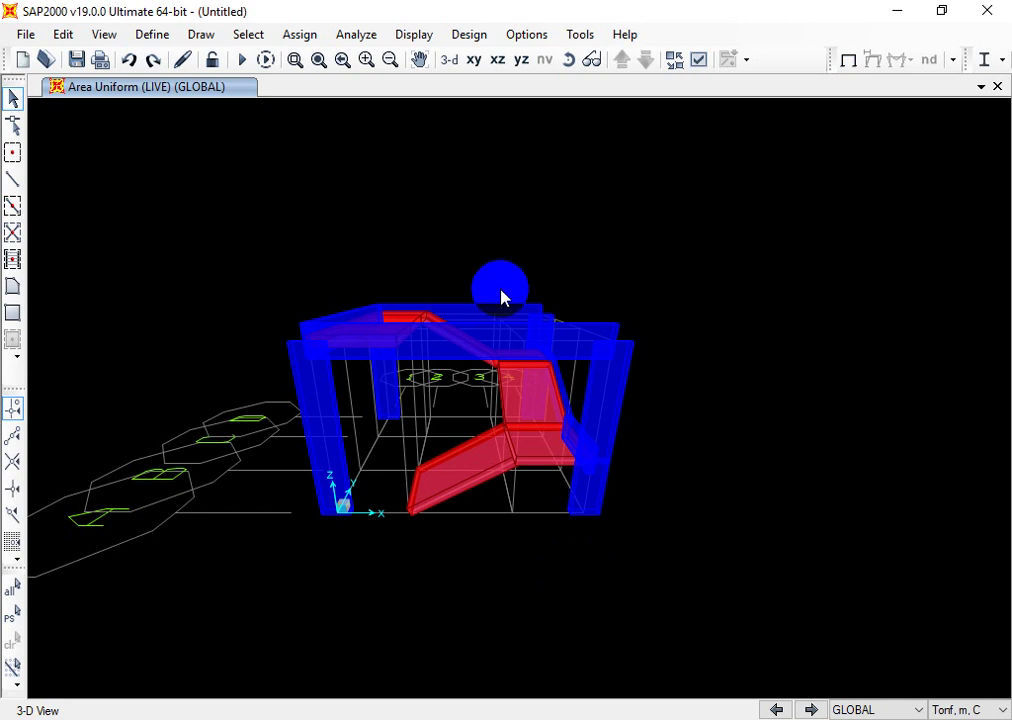
{"action": "left_click", "coordinate": [248, 34]}
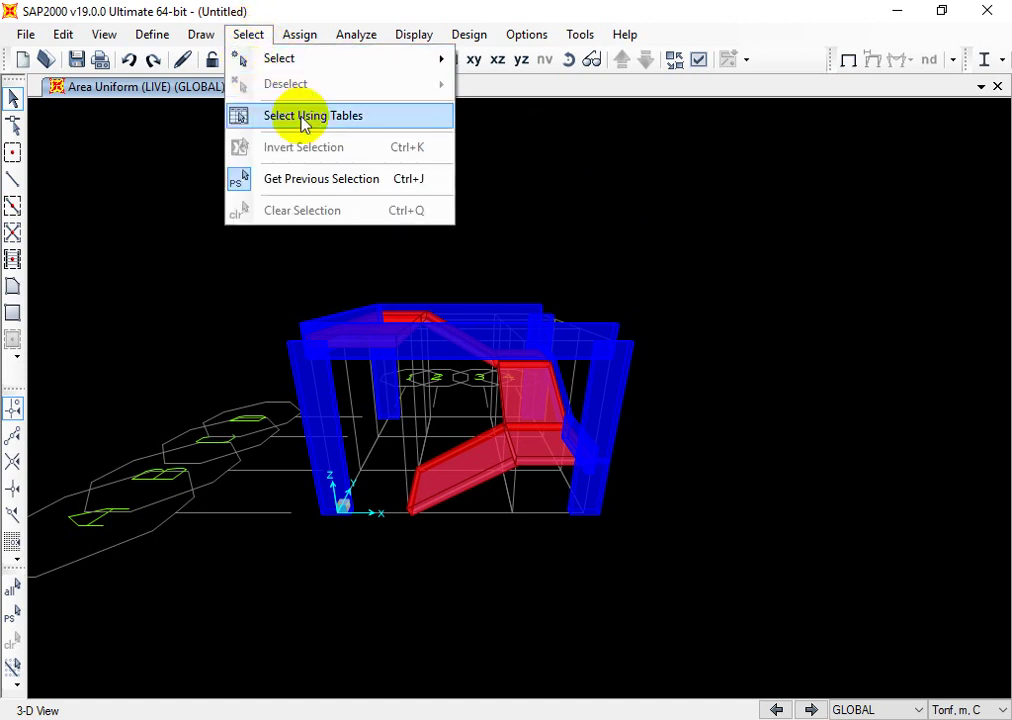
{"action": "mouse_move", "coordinate": [330, 60]}
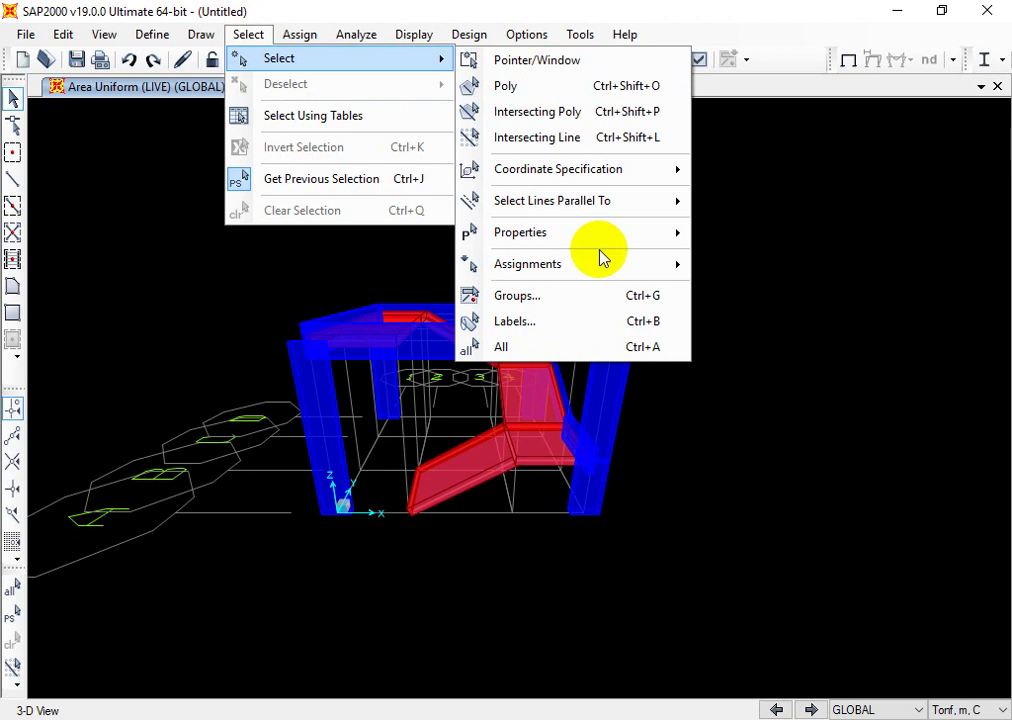
{"action": "mouse_move", "coordinate": [601, 237]}
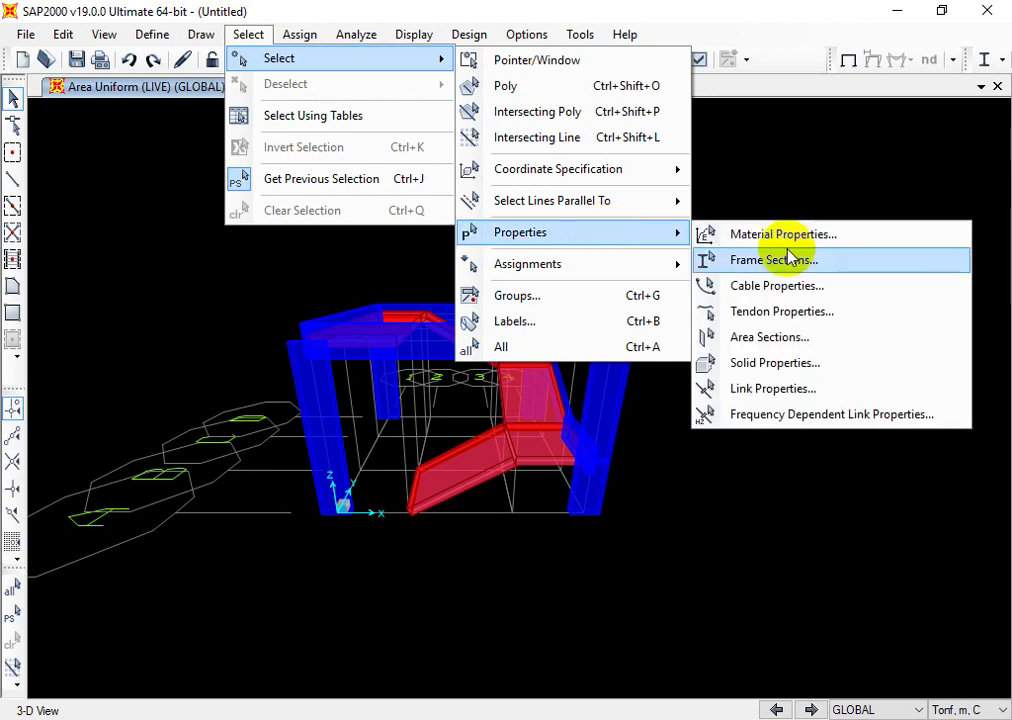
{"action": "left_click", "coordinate": [795, 341]}
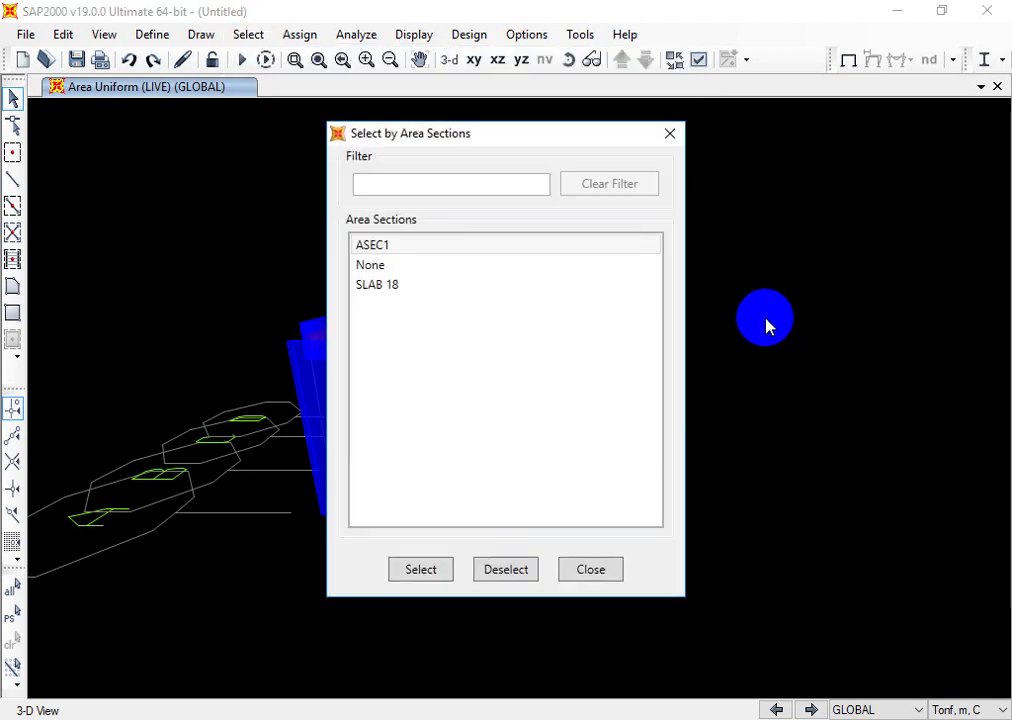
{"action": "left_click", "coordinate": [424, 288]}
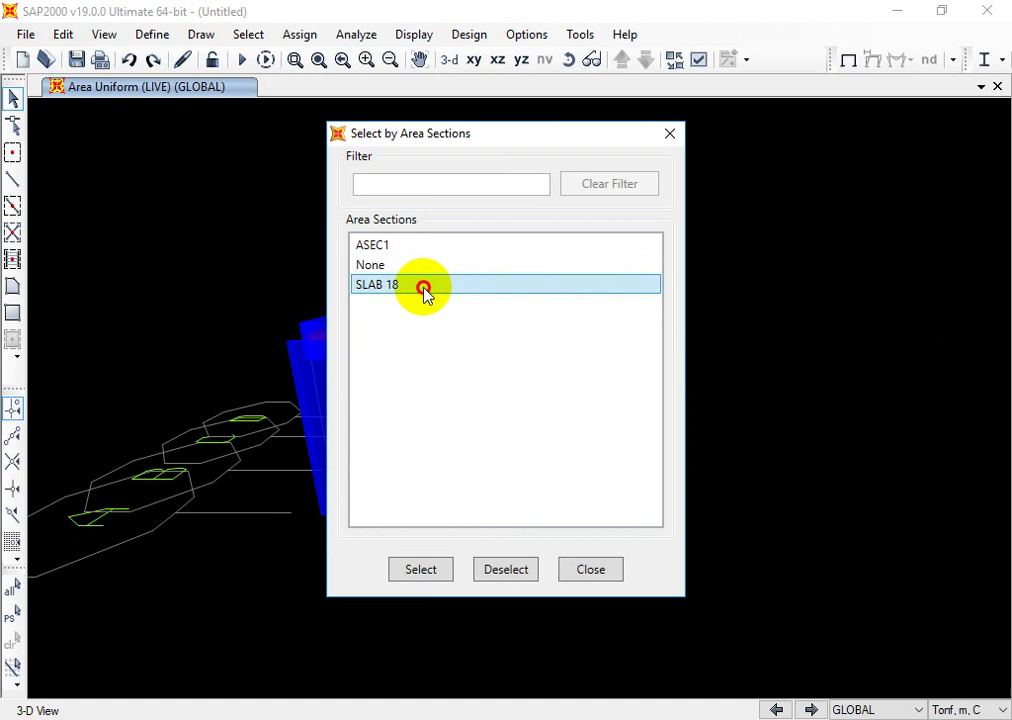
{"action": "left_click", "coordinate": [436, 572]}
{"action": "left_click", "coordinate": [590, 569]}
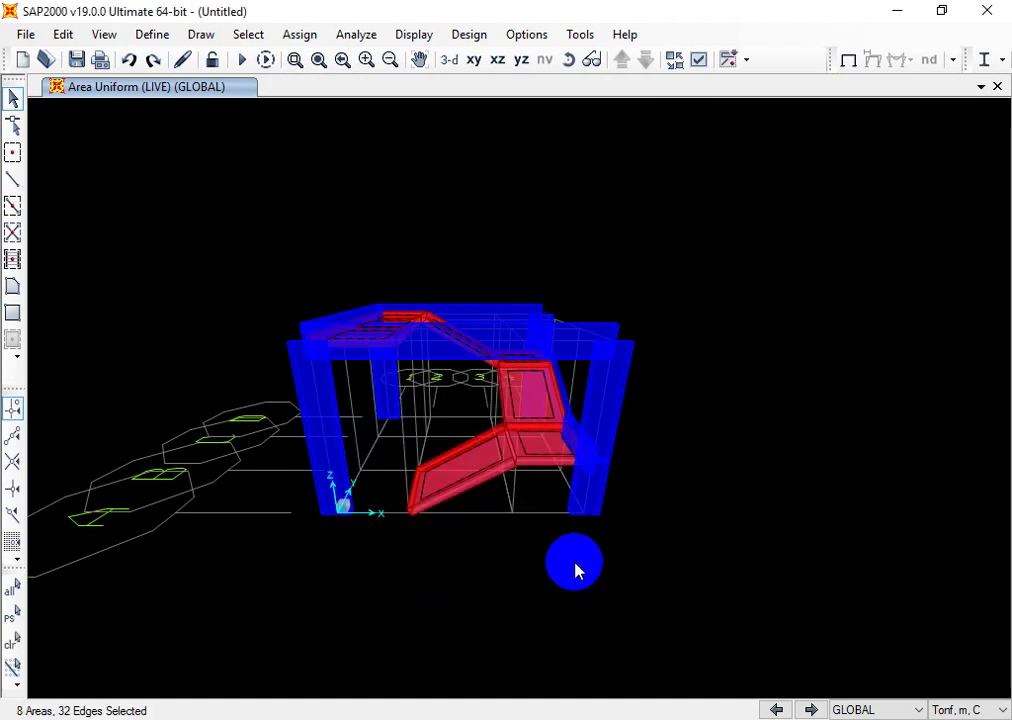
Step: Divide the selected slab areas into objects of maximum size 0.5 m along both edge directions
{"action": "left_click", "coordinate": [63, 36]}
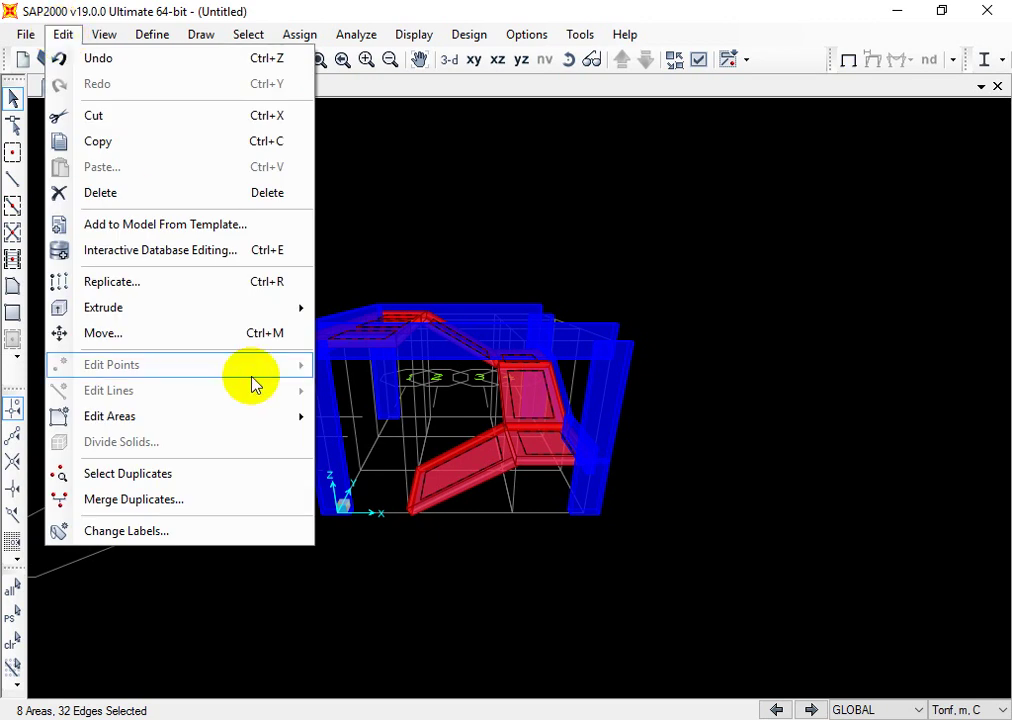
{"action": "mouse_move", "coordinate": [273, 418]}
{"action": "left_click", "coordinate": [412, 420]}
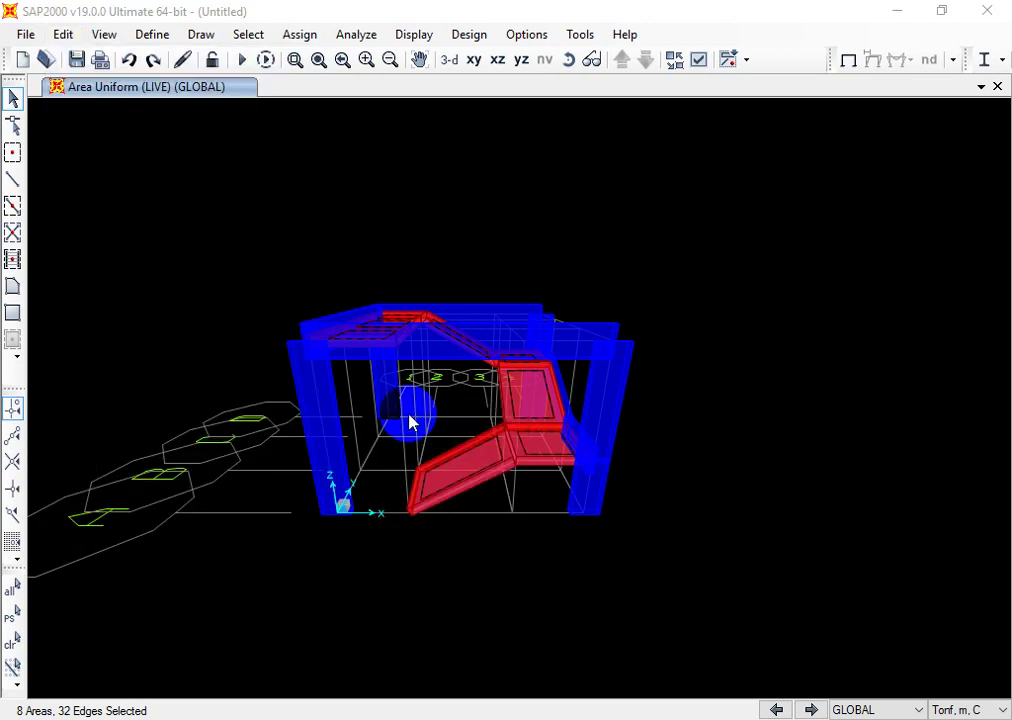
{"action": "double_click", "coordinate": [642, 103]}
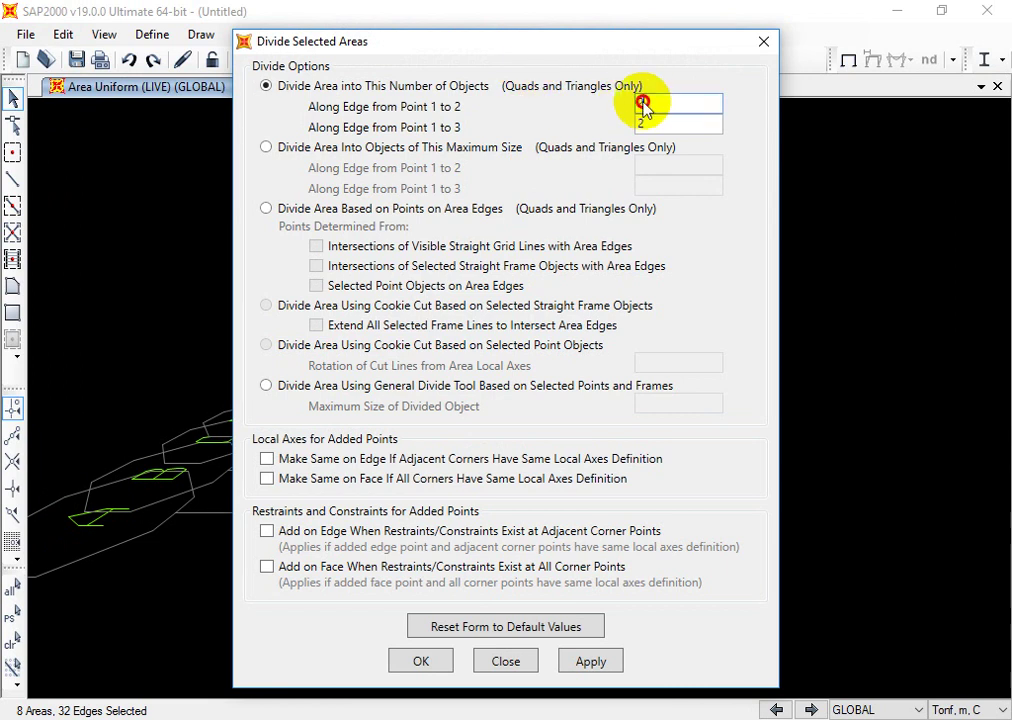
{"action": "type", "text": "0.5"}
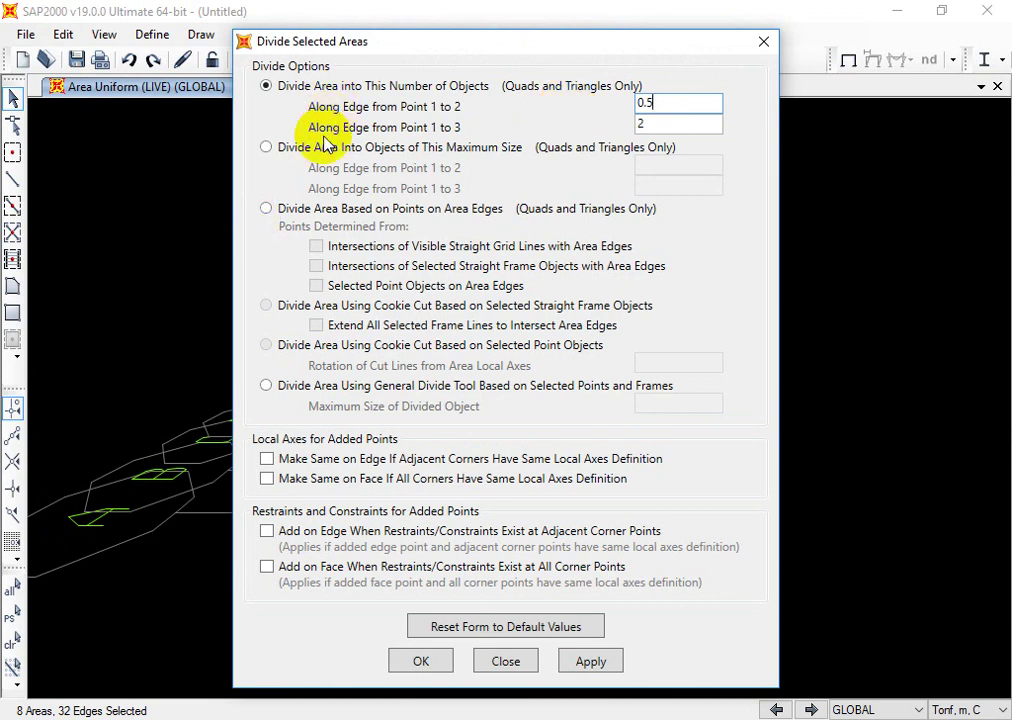
{"action": "left_click", "coordinate": [266, 147]}
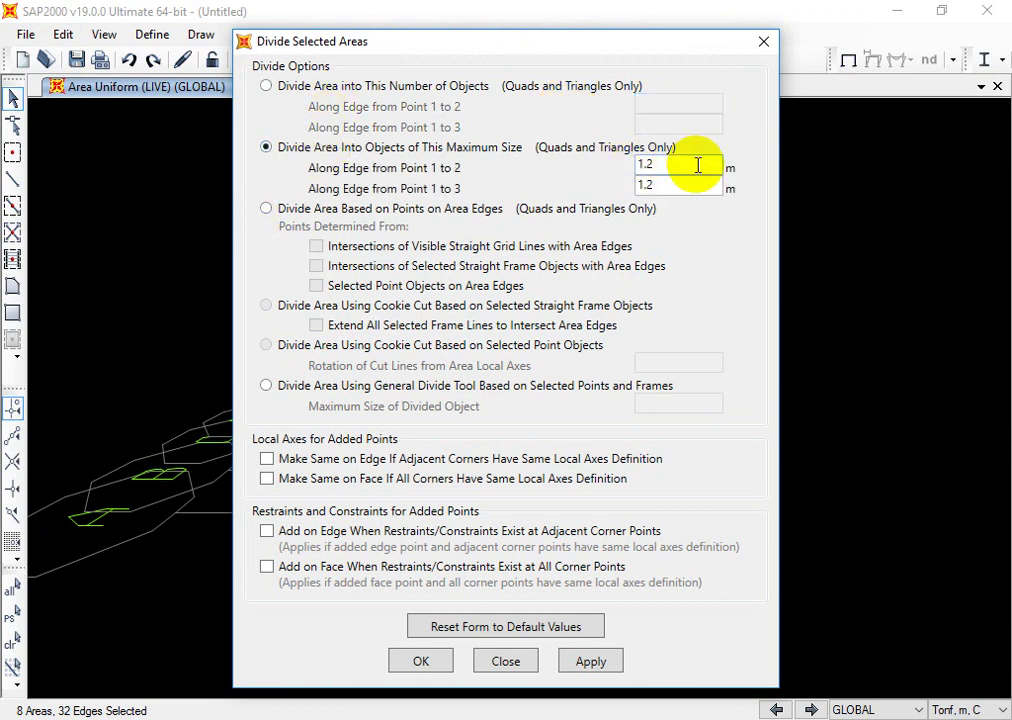
{"action": "left_click_drag", "start_coordinate": [705, 163], "coordinate": [605, 169]}
{"action": "type", "text": "0.5"}
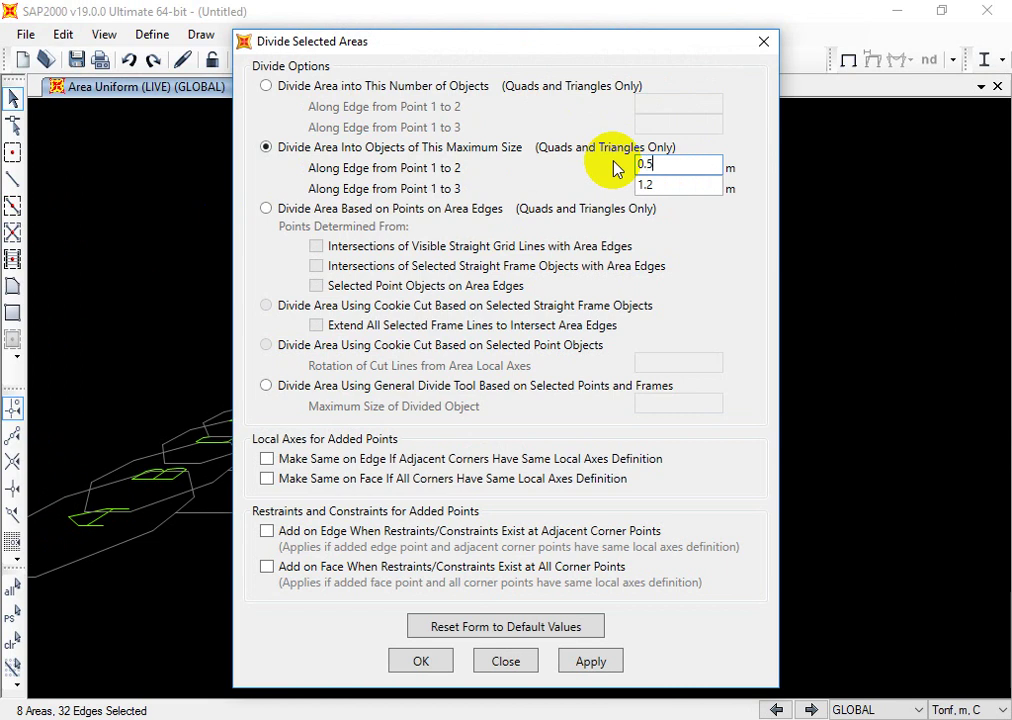
{"action": "left_click_drag", "start_coordinate": [651, 187], "coordinate": [573, 218]}
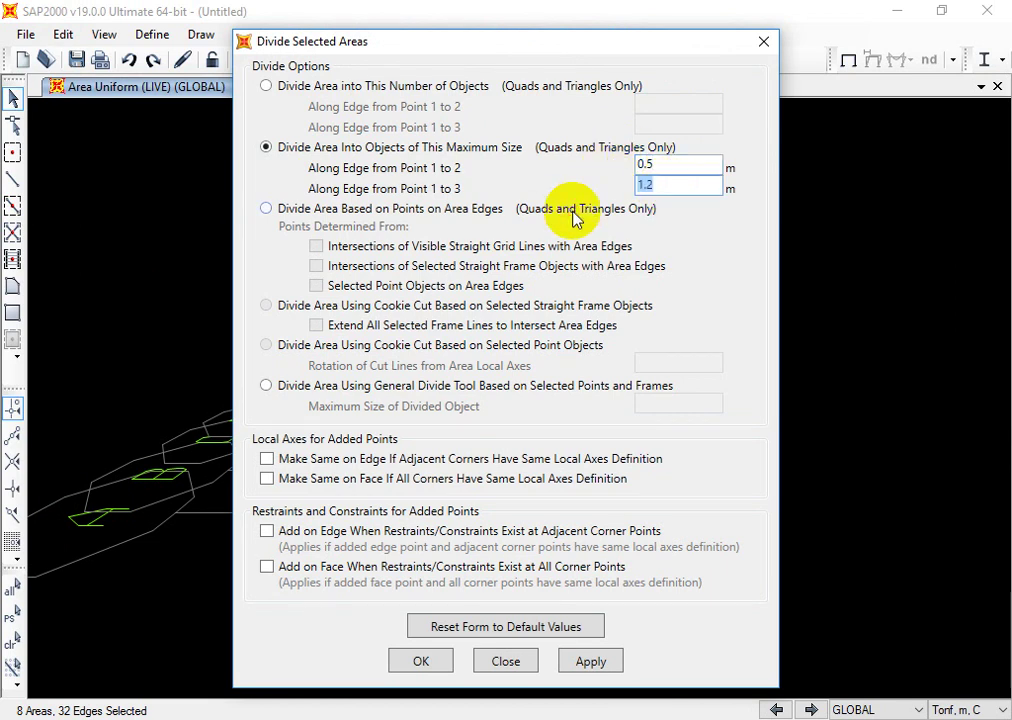
{"action": "type", "text": "0.5"}
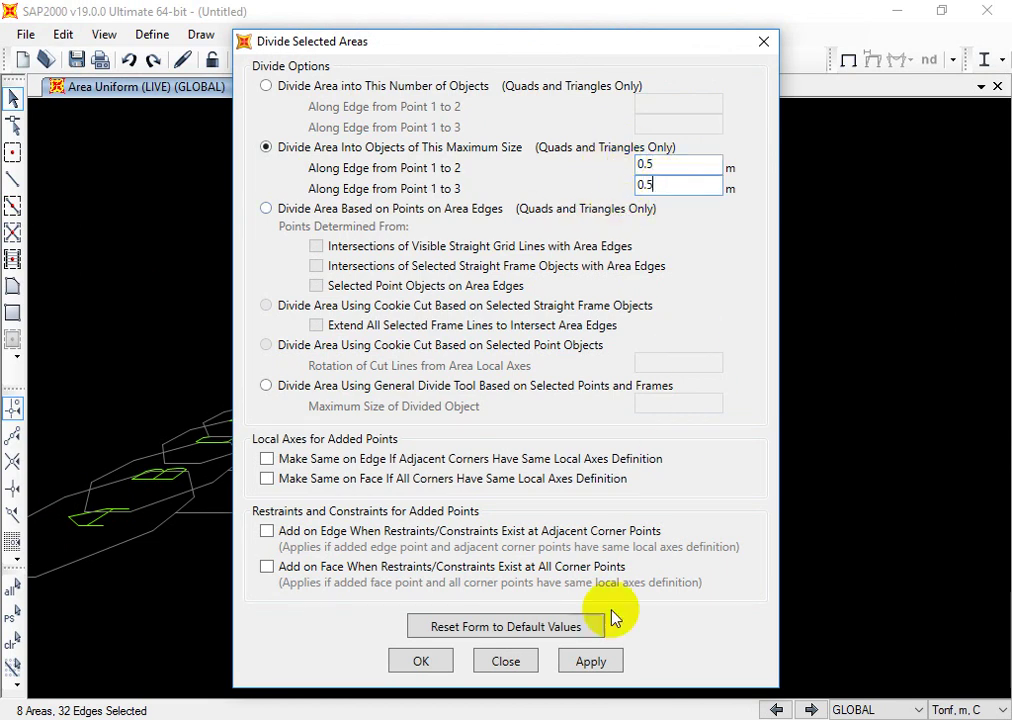
{"action": "left_click", "coordinate": [591, 661]}
{"action": "left_click", "coordinate": [424, 662]}
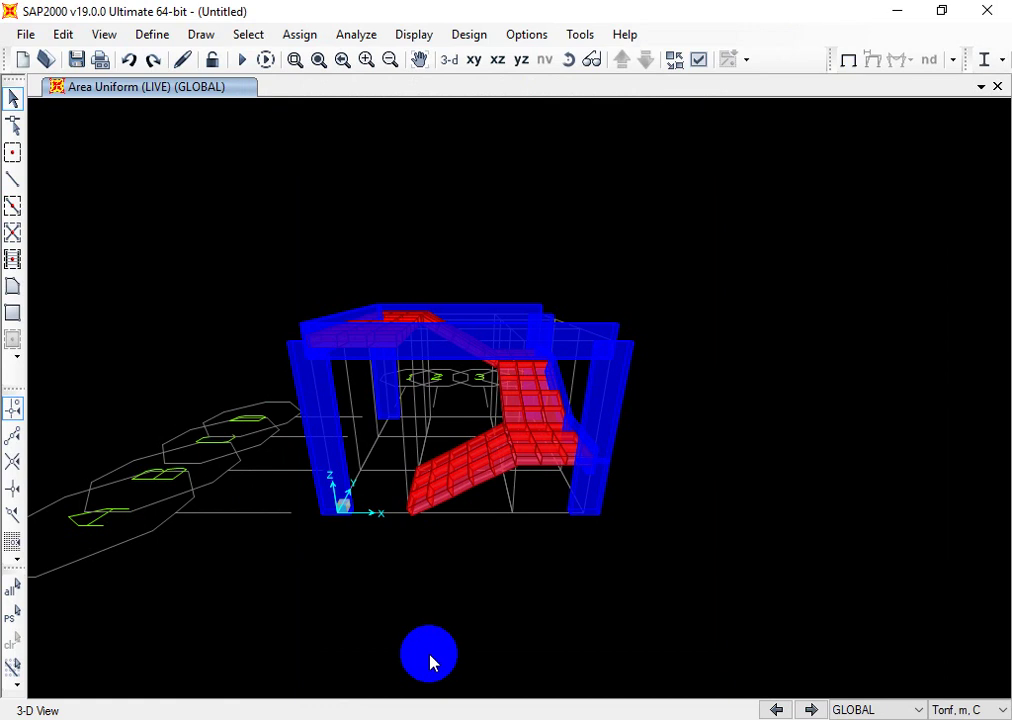
Step: Change the display from extruded to the Standard view type and show the undeformed shape instead of the area loads
{"action": "middle_click_drag", "start_coordinate": [430, 662], "coordinate": [449, 468], "text": "shift"}
{"action": "scroll", "coordinate": [529, 481], "scroll_direction": "down", "scroll_amount": 5}
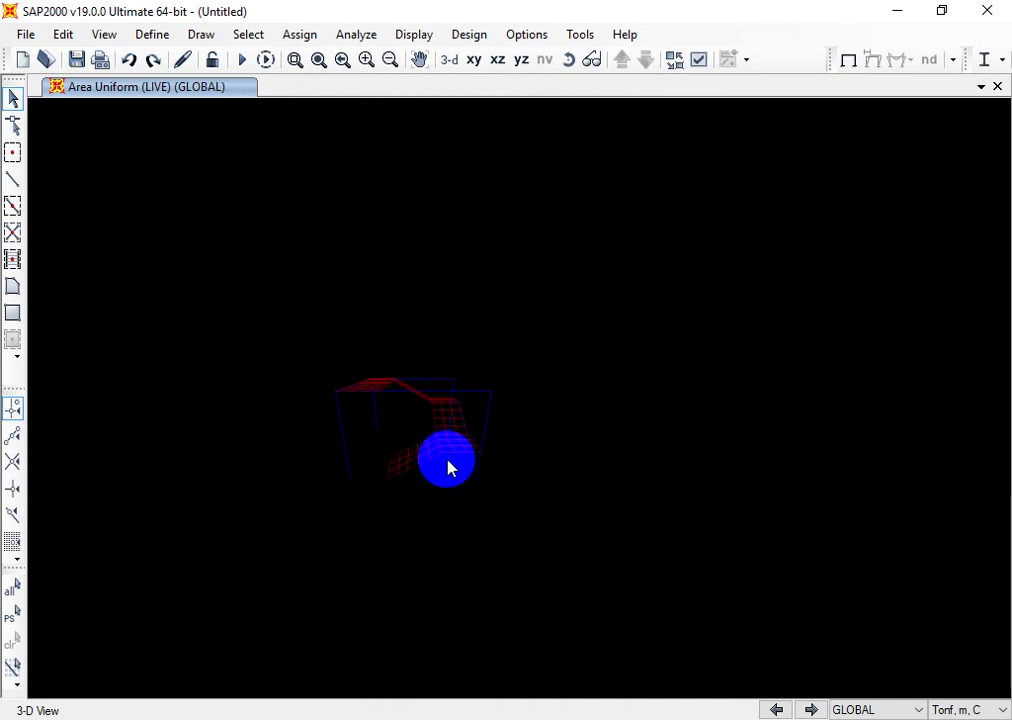
{"action": "left_click", "coordinate": [703, 61]}
{"action": "left_click", "coordinate": [434, 107]}
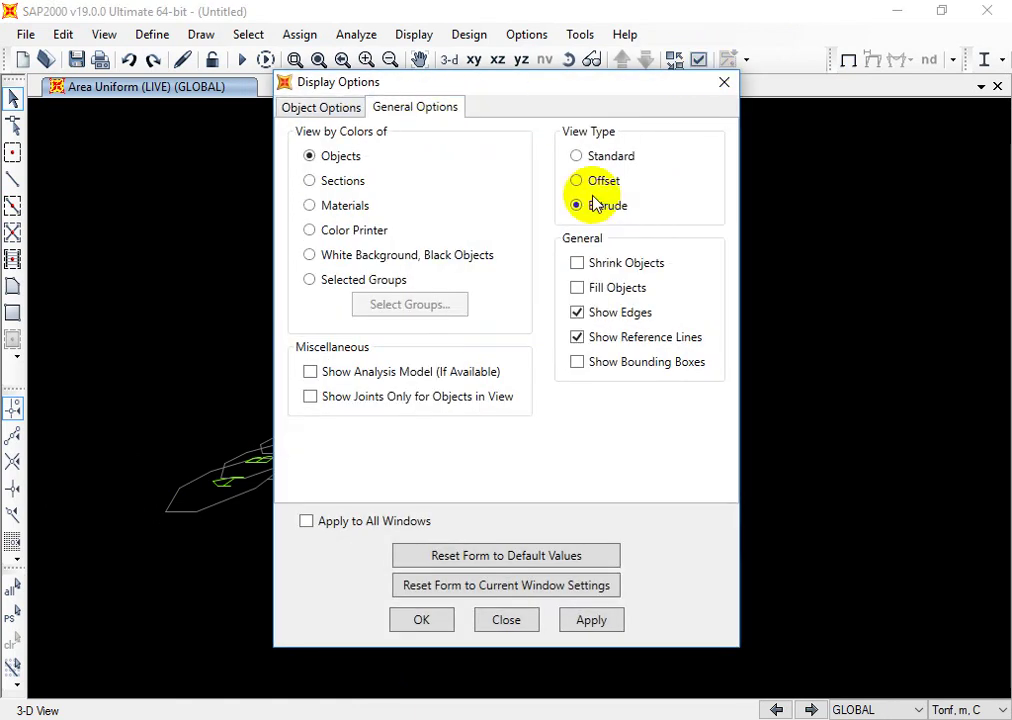
{"action": "left_click", "coordinate": [594, 155]}
{"action": "left_click", "coordinate": [595, 620]}
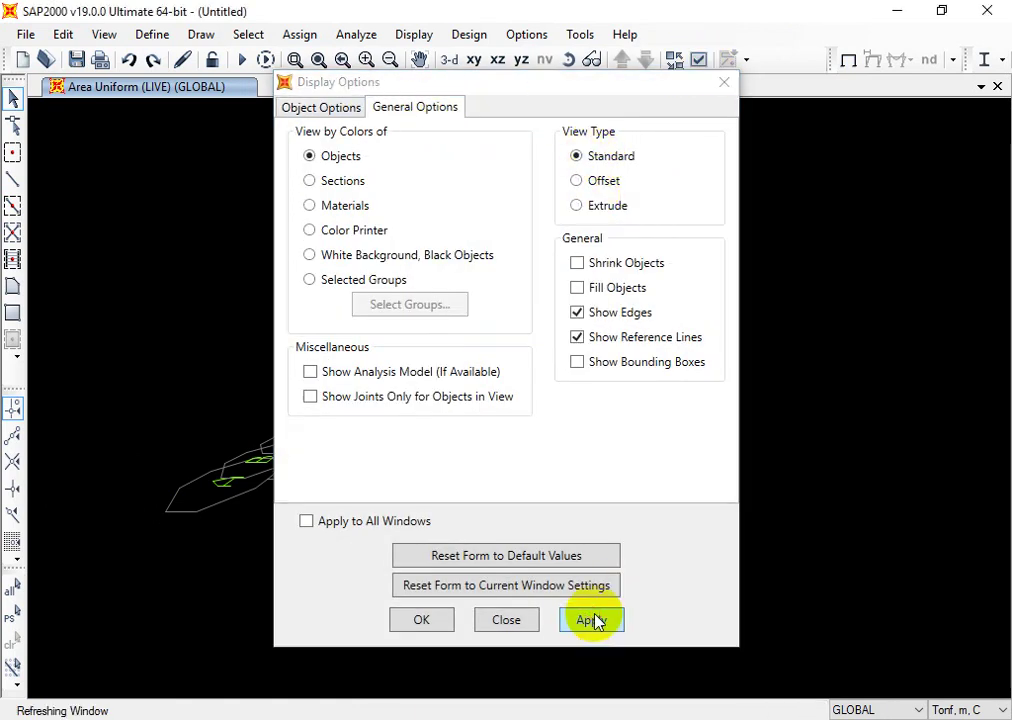
{"action": "left_click", "coordinate": [414, 622]}
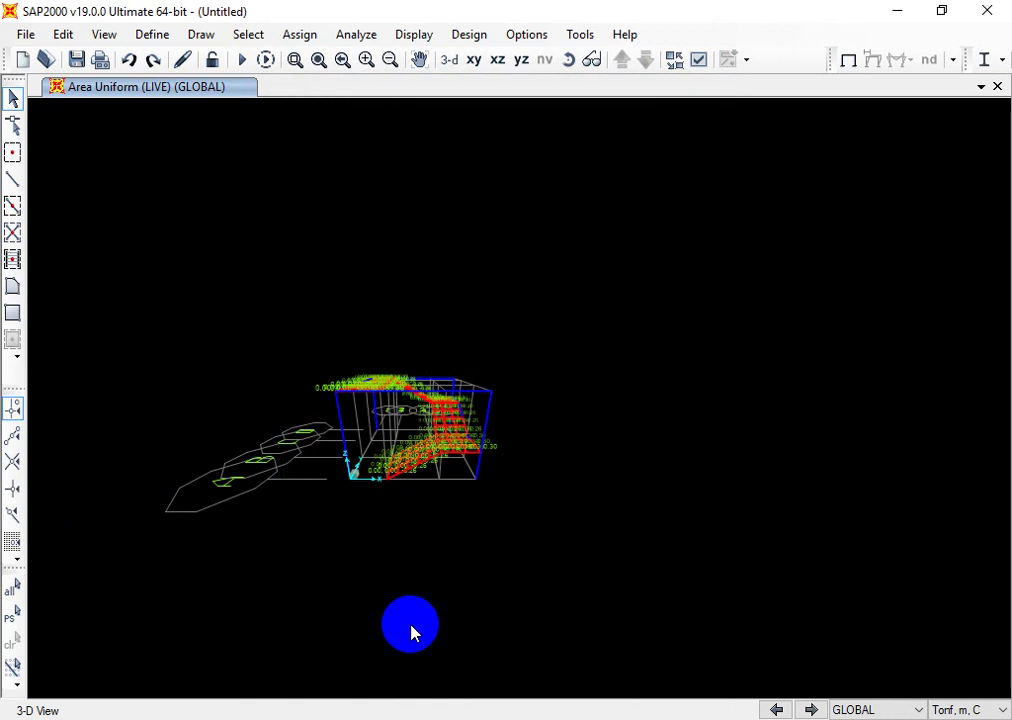
{"action": "scroll", "coordinate": [393, 460], "scroll_direction": "up", "scroll_amount": 5}
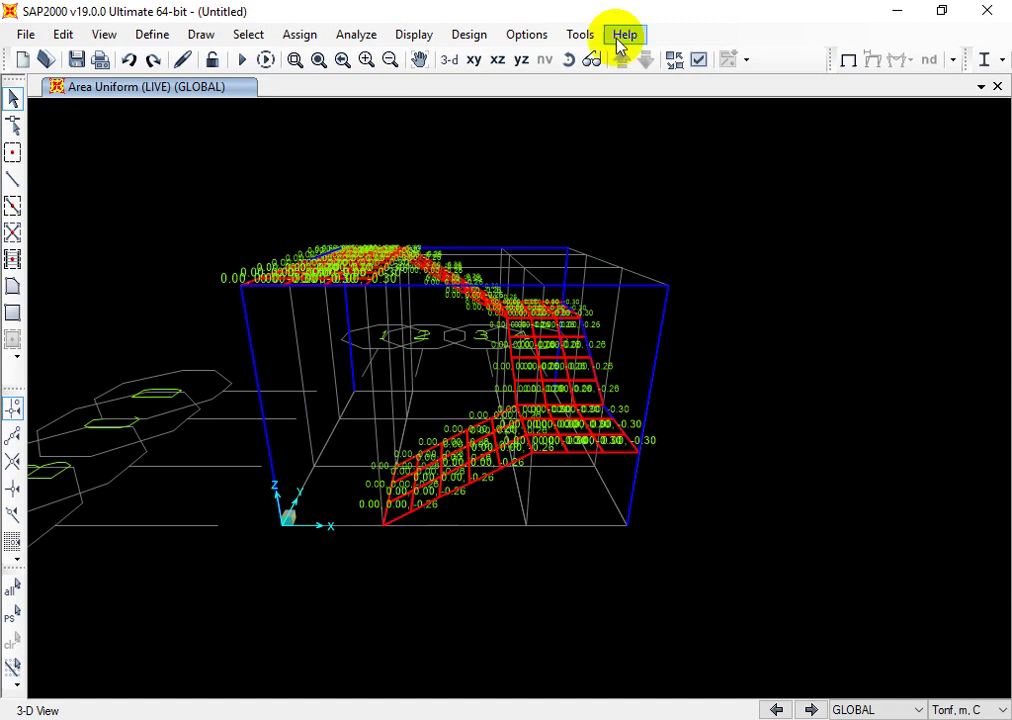
{"action": "left_click", "coordinate": [848, 59]}
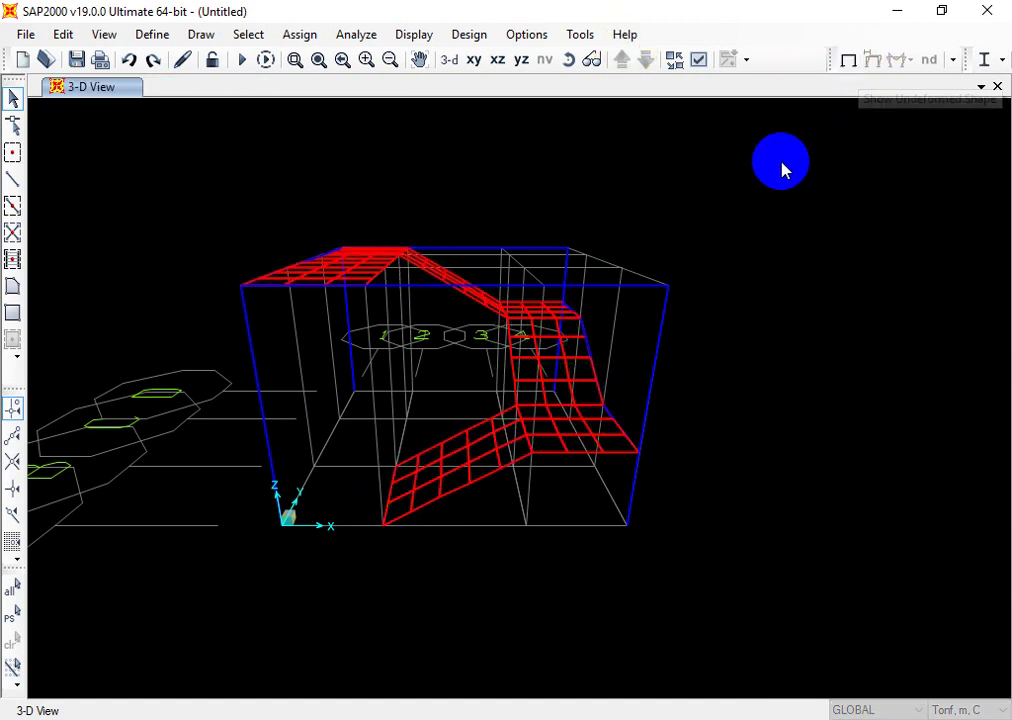
Step: Select the four corner column base joints and assign pinned restraints with Translation 1, 2 and 3 restrained
{"action": "left_click", "coordinate": [630, 528]}
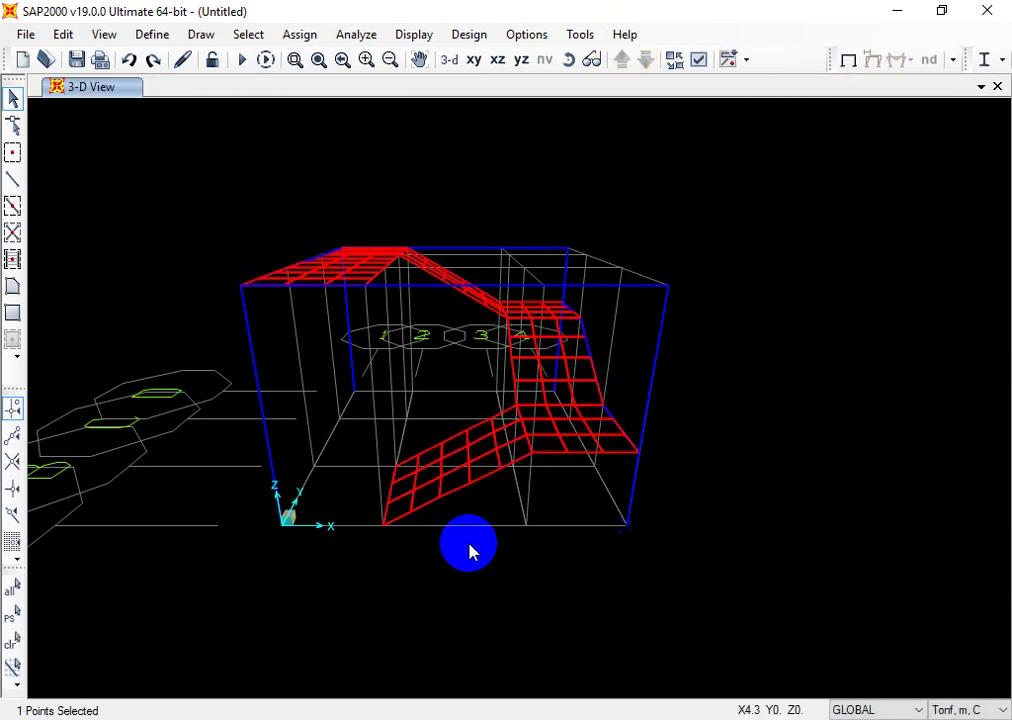
{"action": "left_click", "coordinate": [287, 524]}
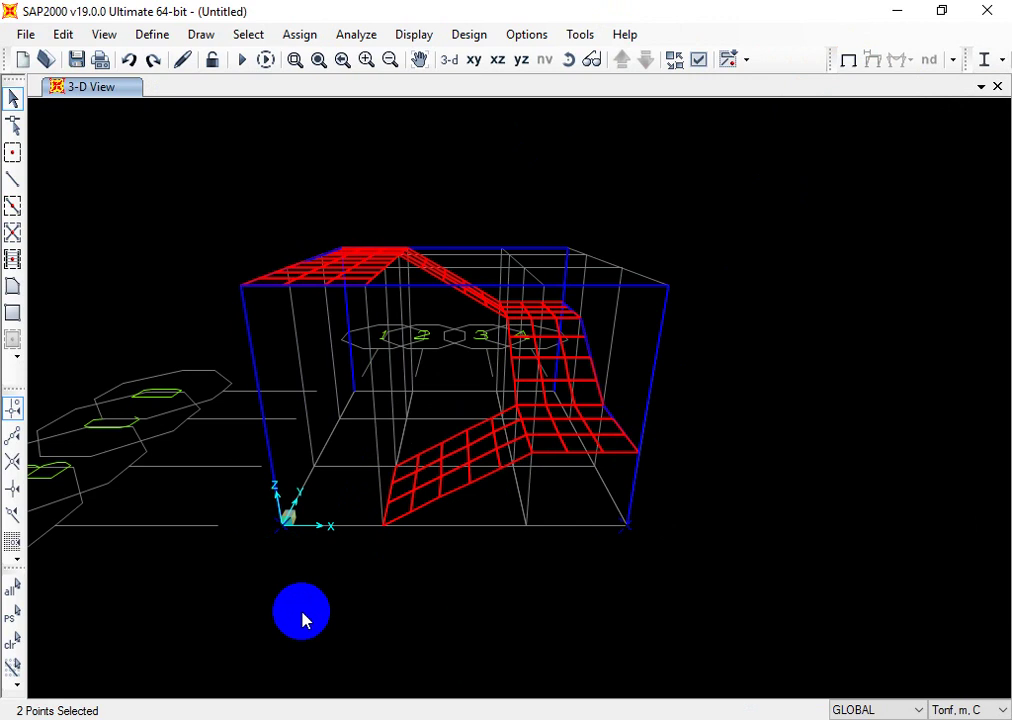
{"action": "key", "text": "Left"}
{"action": "key", "text": "Left"}
{"action": "key", "text": "Left"}
{"action": "key", "text": "Left"}
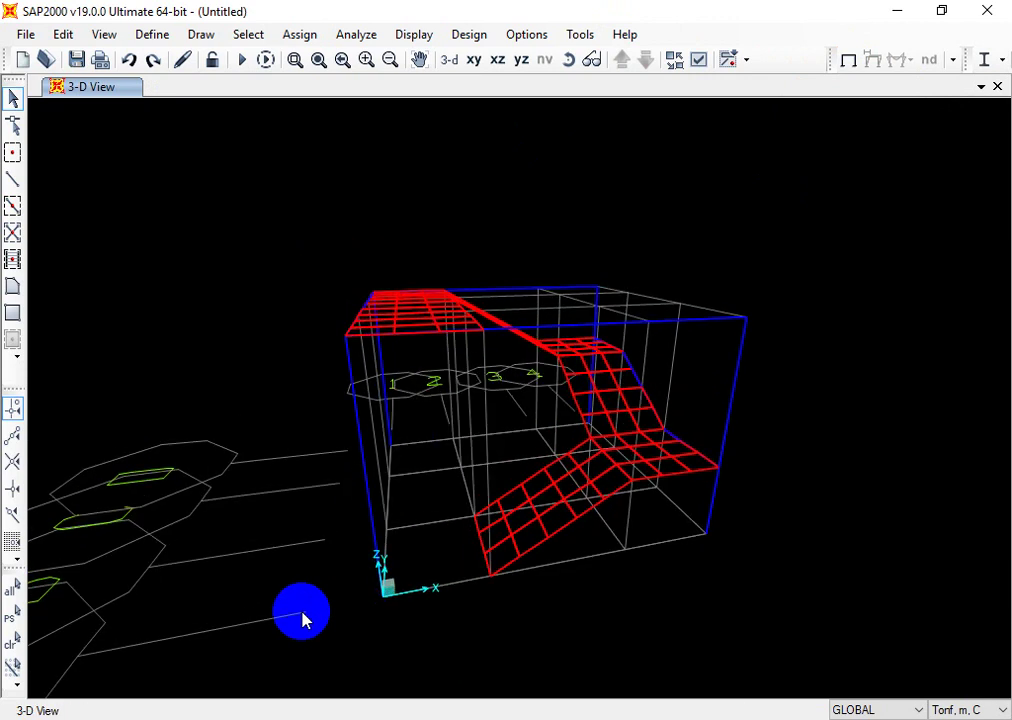
{"action": "key", "text": "Left"}
{"action": "key", "text": "Left"}
{"action": "key", "text": "Left"}
{"action": "key", "text": "Left"}
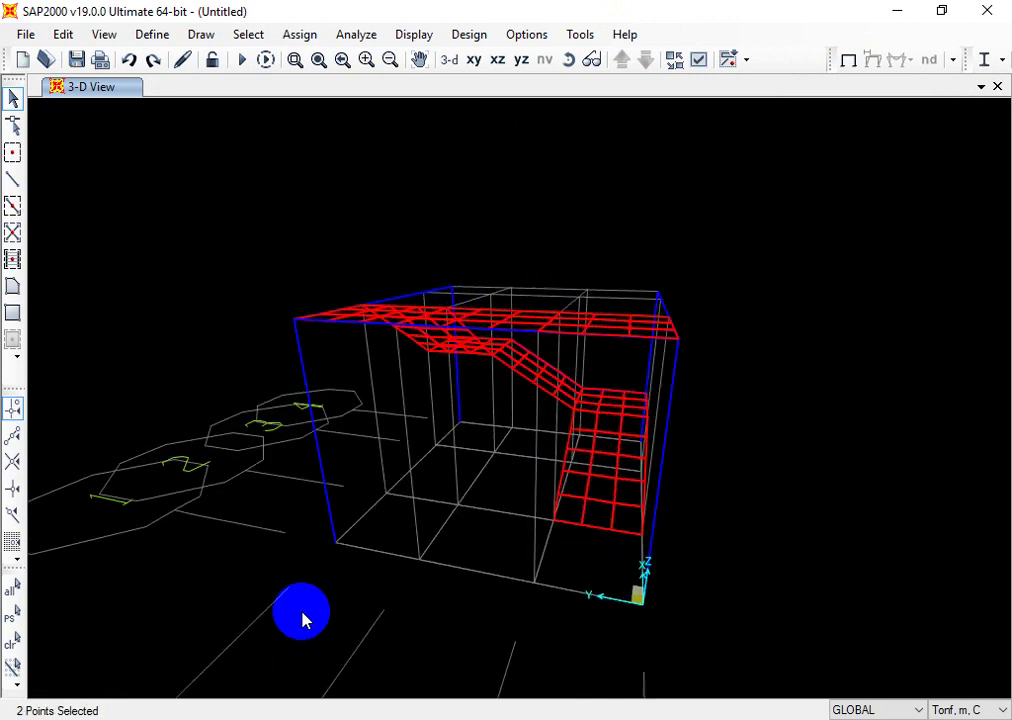
{"action": "left_click", "coordinate": [341, 552]}
{"action": "left_click", "coordinate": [448, 448]}
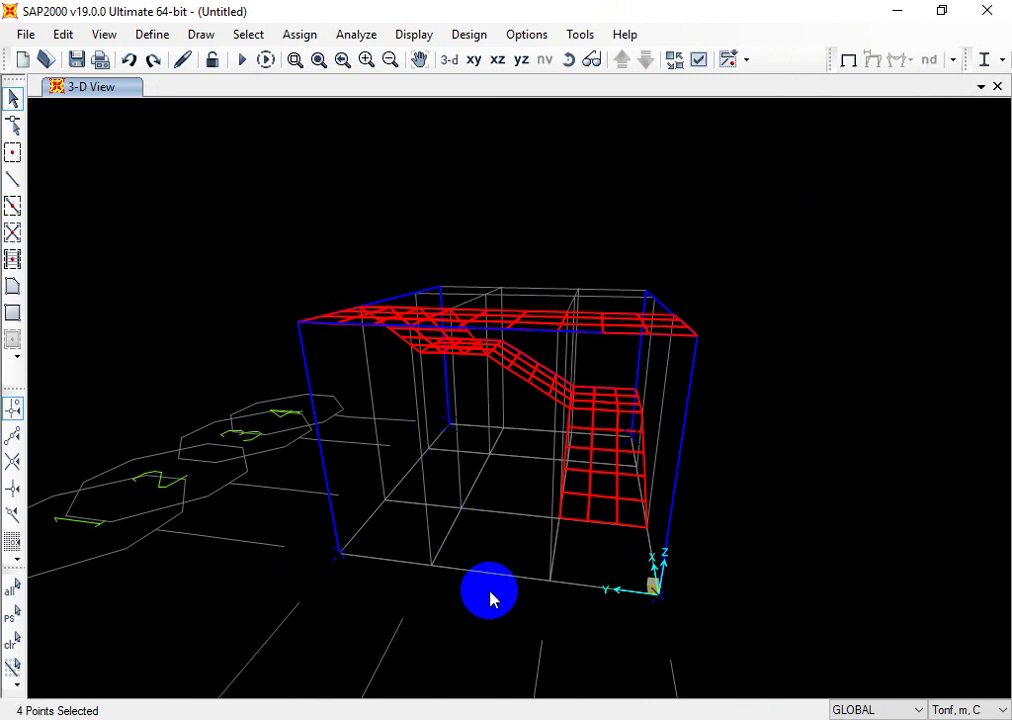
{"action": "left_click", "coordinate": [300, 35]}
{"action": "mouse_move", "coordinate": [533, 62]}
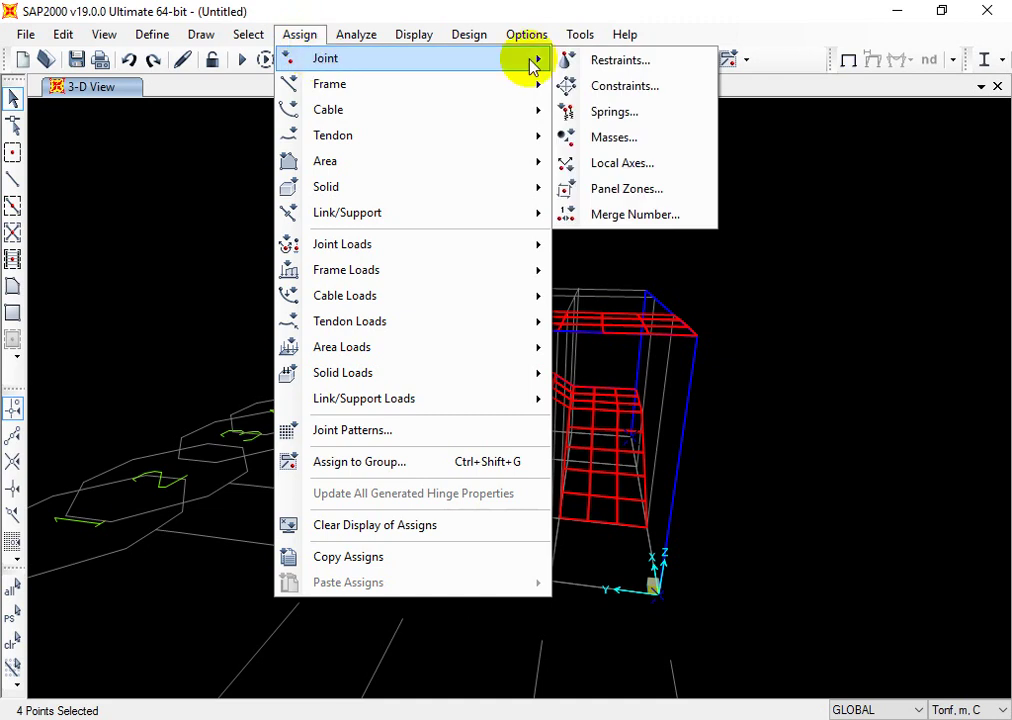
{"action": "left_click", "coordinate": [644, 59]}
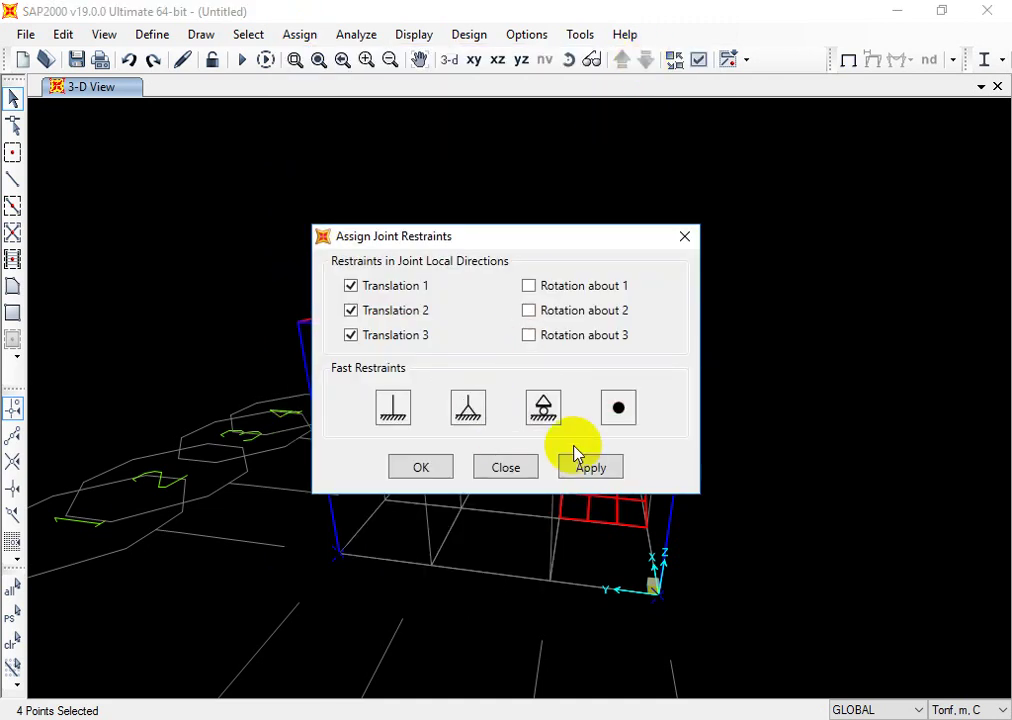
{"action": "left_click", "coordinate": [593, 470]}
{"action": "left_click", "coordinate": [442, 470]}
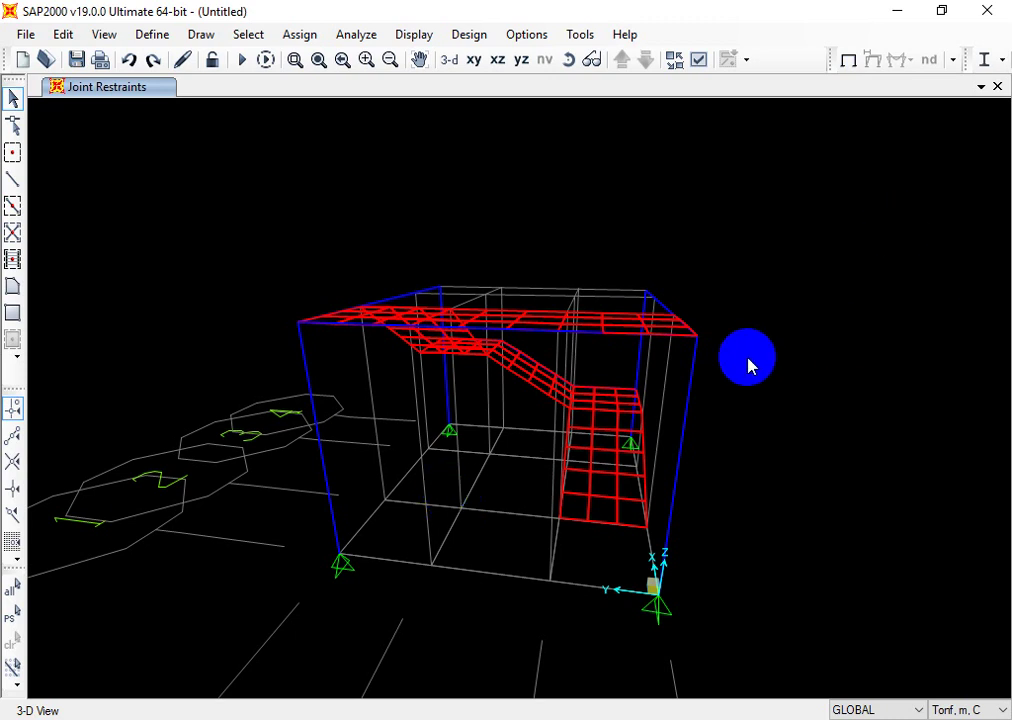
Step: Select the four joints along the foot of the lowest stair flight and assign pinned restraints with Translation 1, 2 and 3 restrained
{"action": "left_click", "coordinate": [618, 529]}
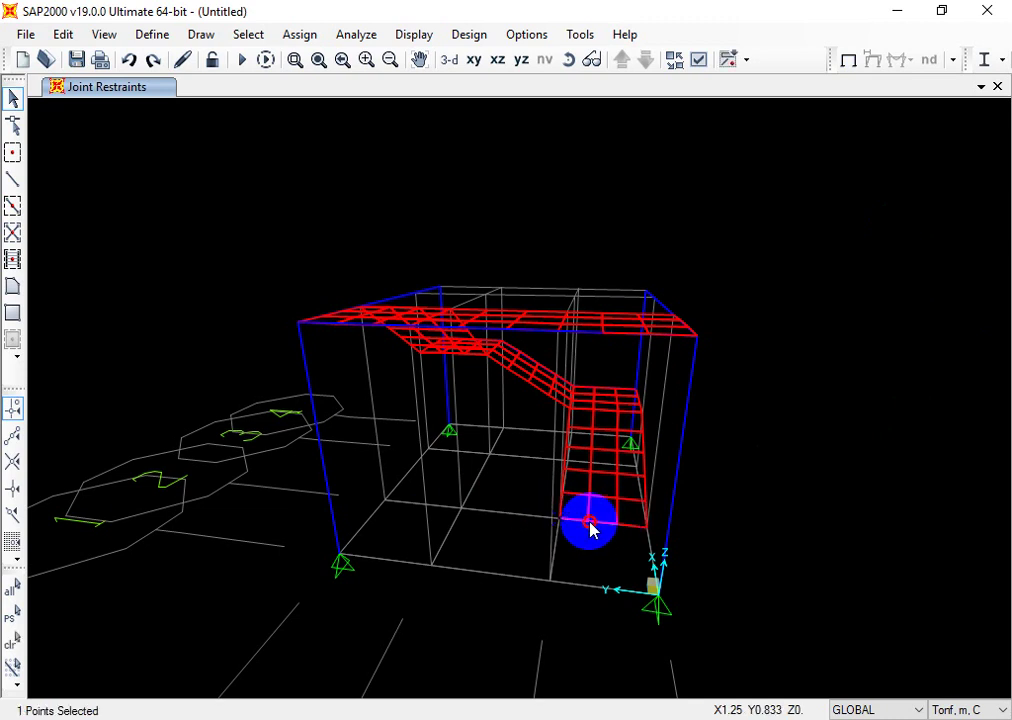
{"action": "left_click", "coordinate": [592, 530]}
{"action": "left_click", "coordinate": [651, 535]}
{"action": "left_click", "coordinate": [638, 477]}
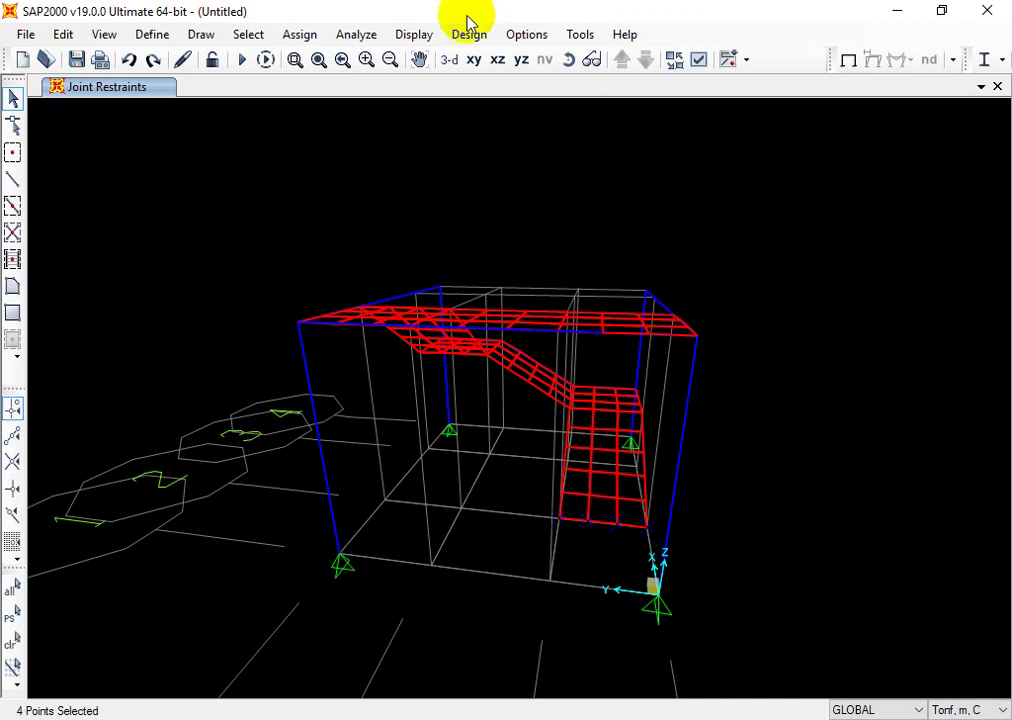
{"action": "left_click", "coordinate": [300, 37]}
{"action": "mouse_move", "coordinate": [625, 40]}
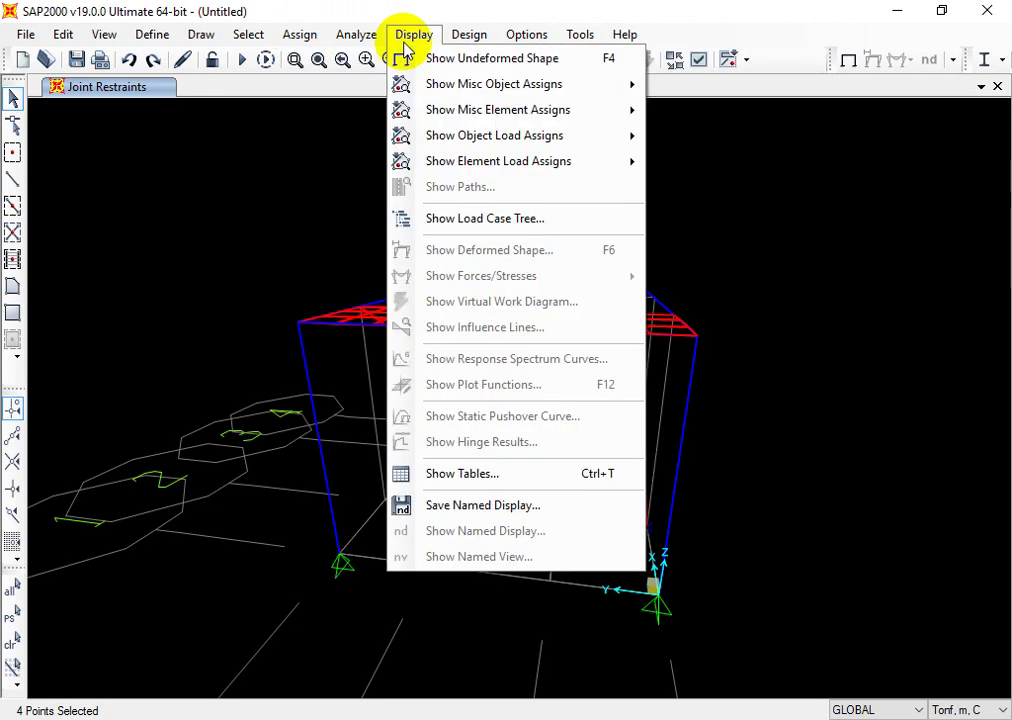
{"action": "mouse_move", "coordinate": [300, 35]}
{"action": "mouse_move", "coordinate": [490, 60]}
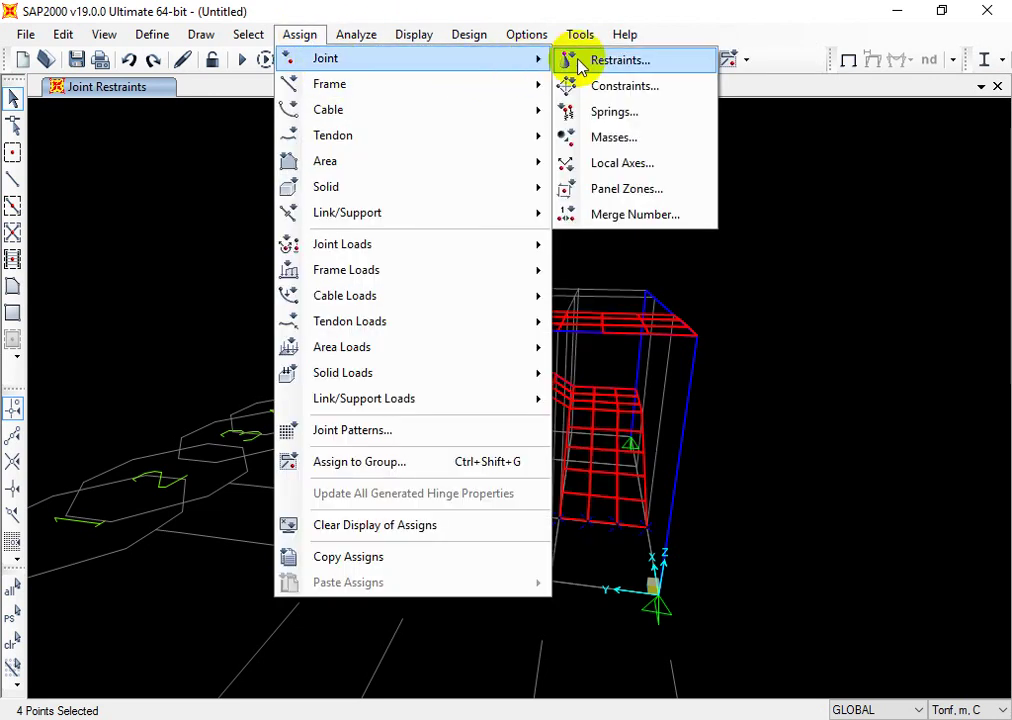
{"action": "left_click", "coordinate": [601, 62]}
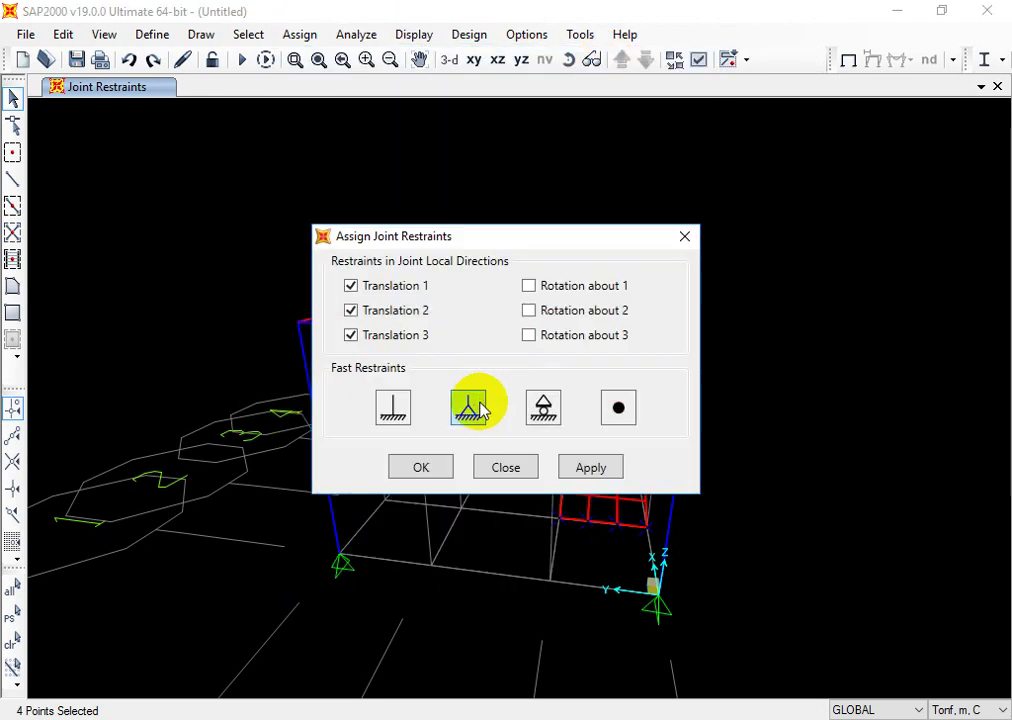
{"action": "left_click", "coordinate": [443, 469]}
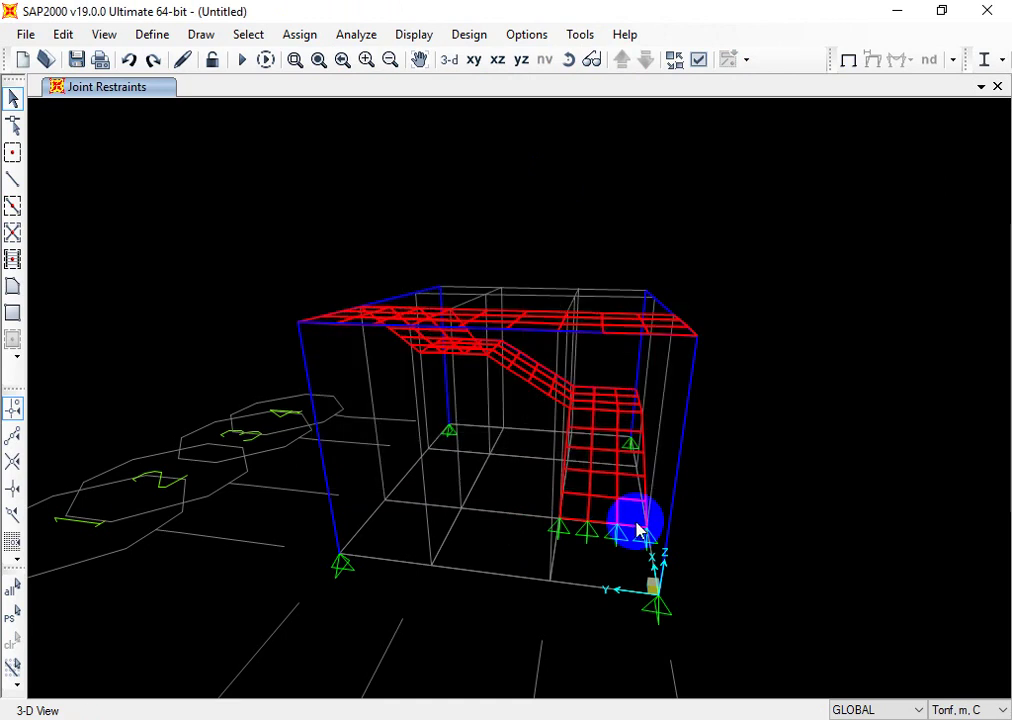
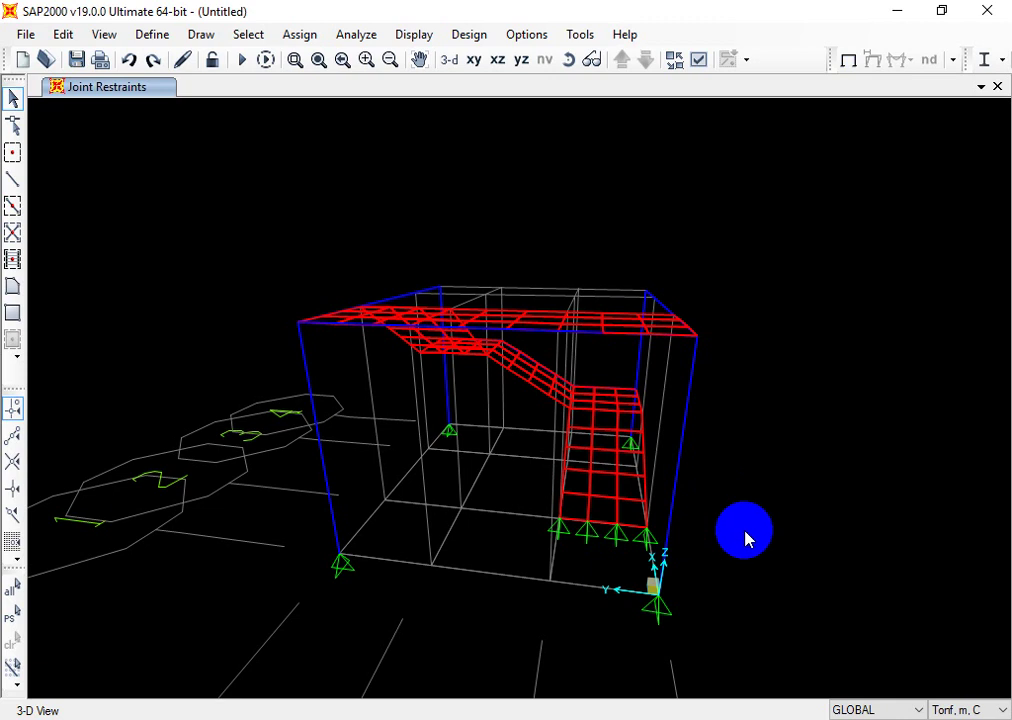
Step: Examine the meshed staircase and its joint restraints from the other side of the 3D model
{"action": "key", "text": "Right"}
{"action": "key", "text": "Left"}
{"action": "key", "text": "Left"}
{"action": "key", "text": "Left"}
{"action": "key", "text": "Left"}
{"action": "key", "text": "Left"}
{"action": "key", "text": "Left"}
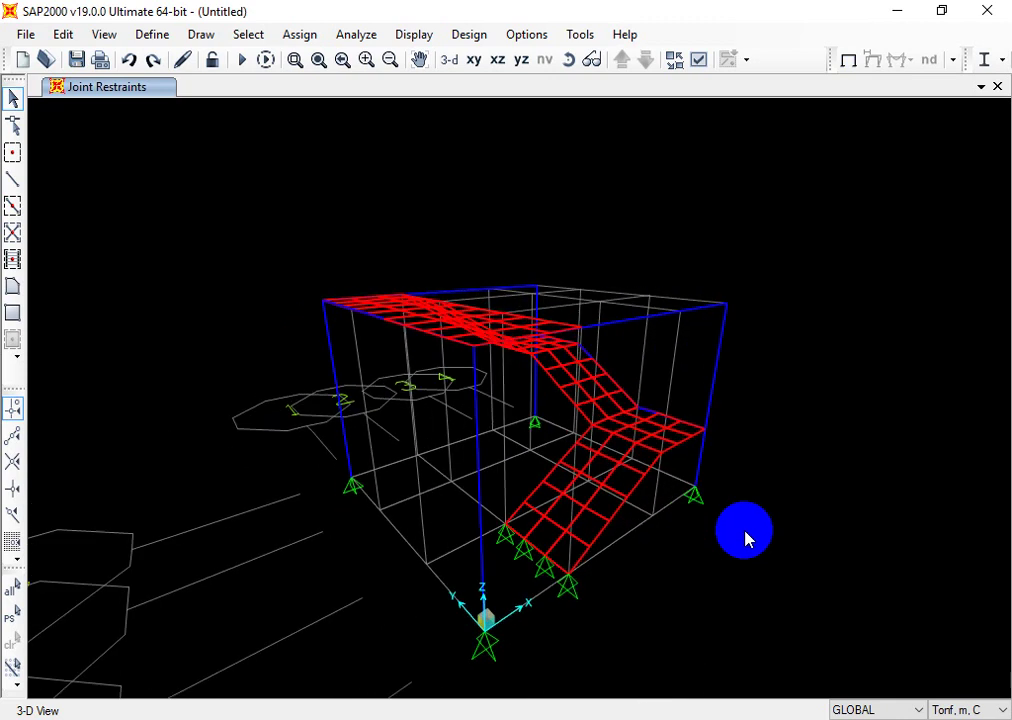
{"action": "key", "text": "Left"}
{"action": "key", "text": "Left"}
{"action": "key", "text": "Left"}
{"action": "key", "text": "Left"}
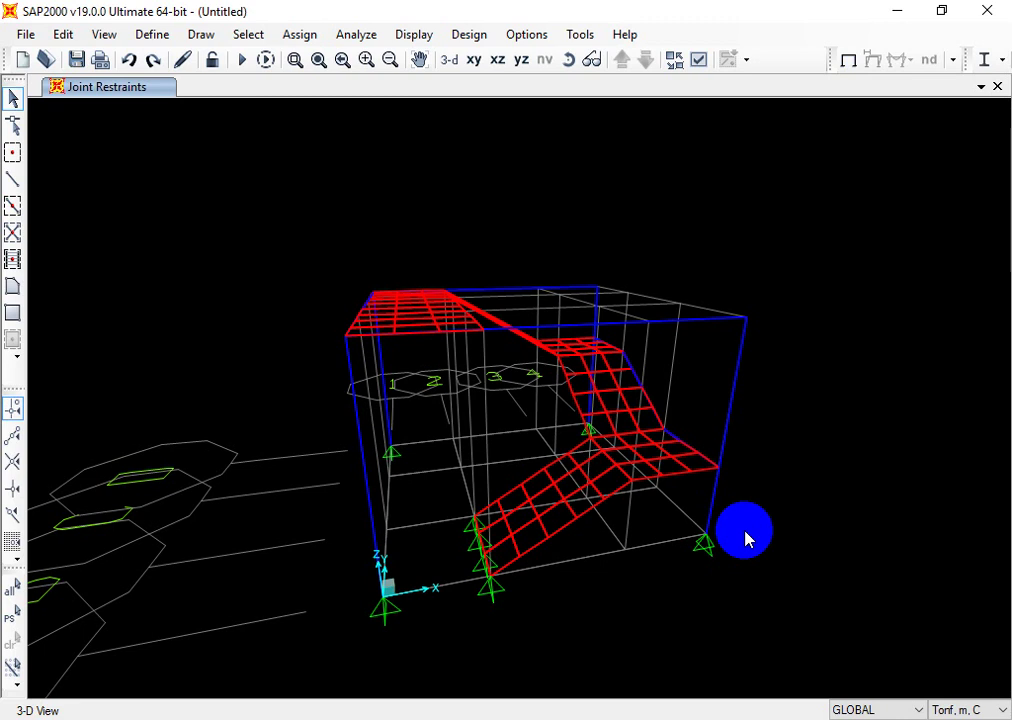
Step: Set the MODAL load case to Do Not Run and accept the load case run settings
{"action": "left_click", "coordinate": [242, 59]}
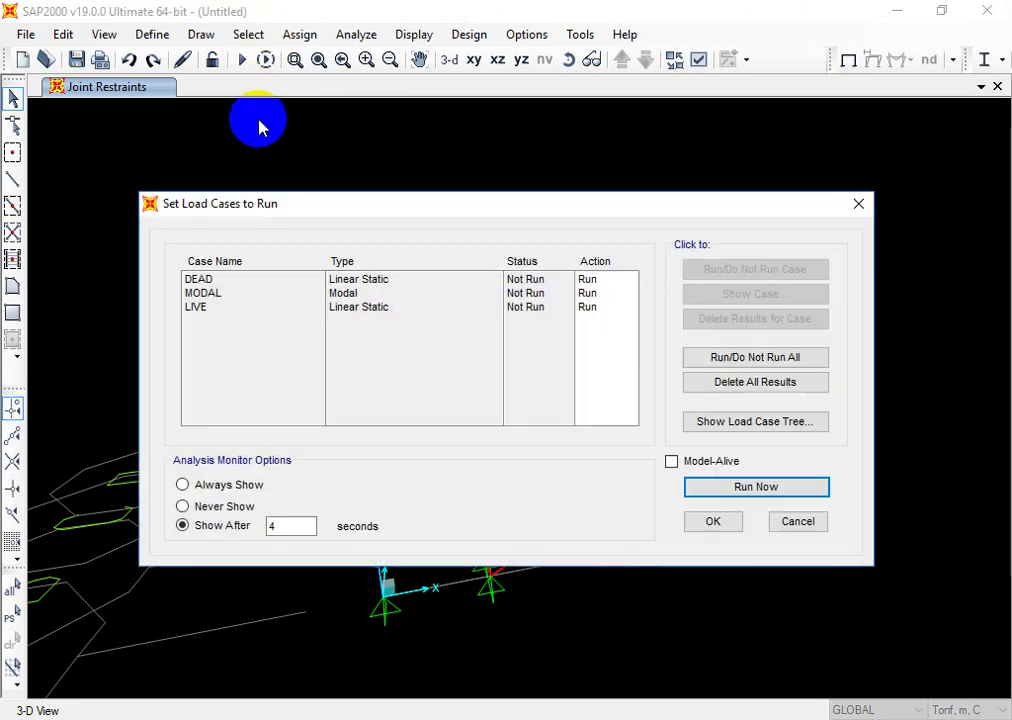
{"action": "left_click", "coordinate": [368, 294]}
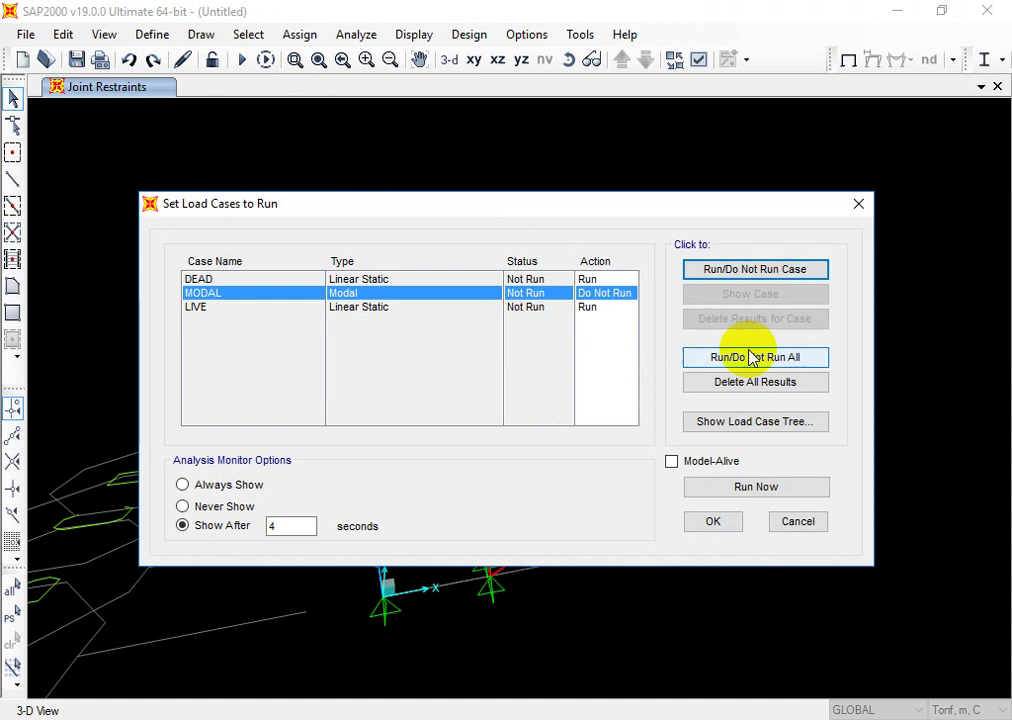
{"action": "left_click", "coordinate": [731, 527]}
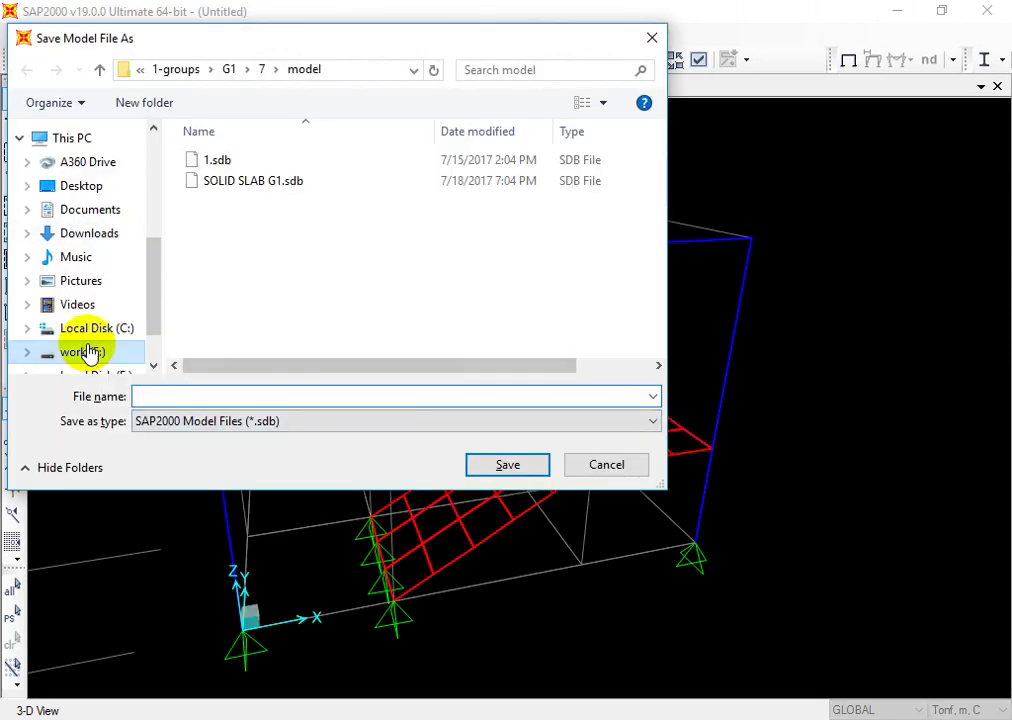
Step: Browse the model's save location on the work (E:) drive to the G2 folder inside 1-groups
{"action": "left_click", "coordinate": [88, 352]}
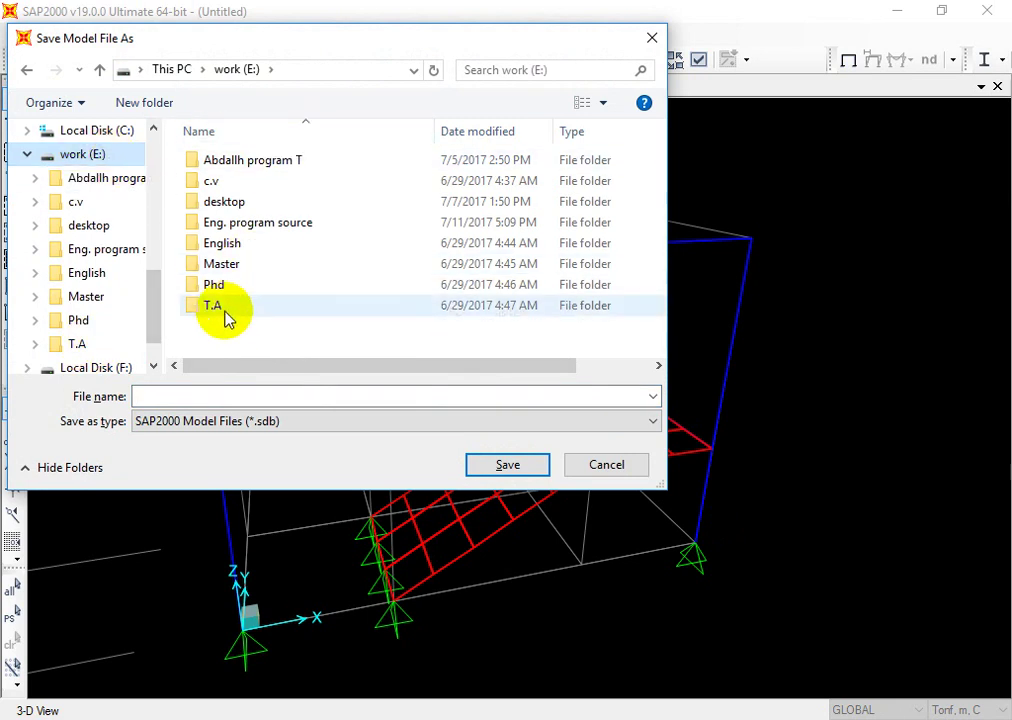
{"action": "double_click", "coordinate": [266, 160]}
{"action": "double_click", "coordinate": [267, 159]}
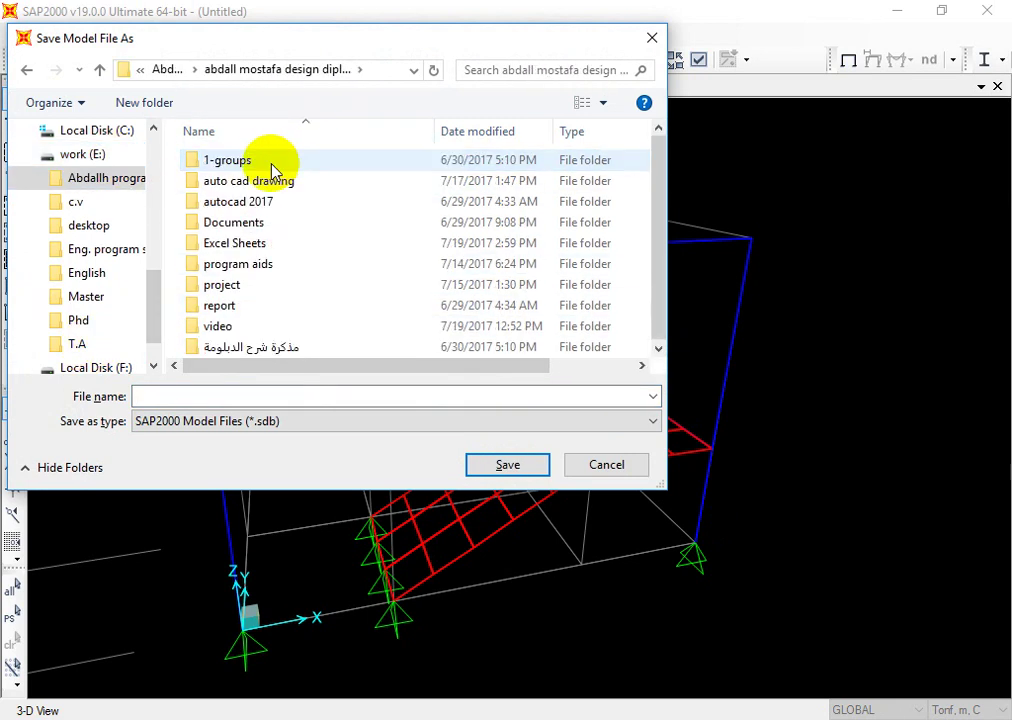
{"action": "double_click", "coordinate": [270, 160]}
{"action": "double_click", "coordinate": [251, 180]}
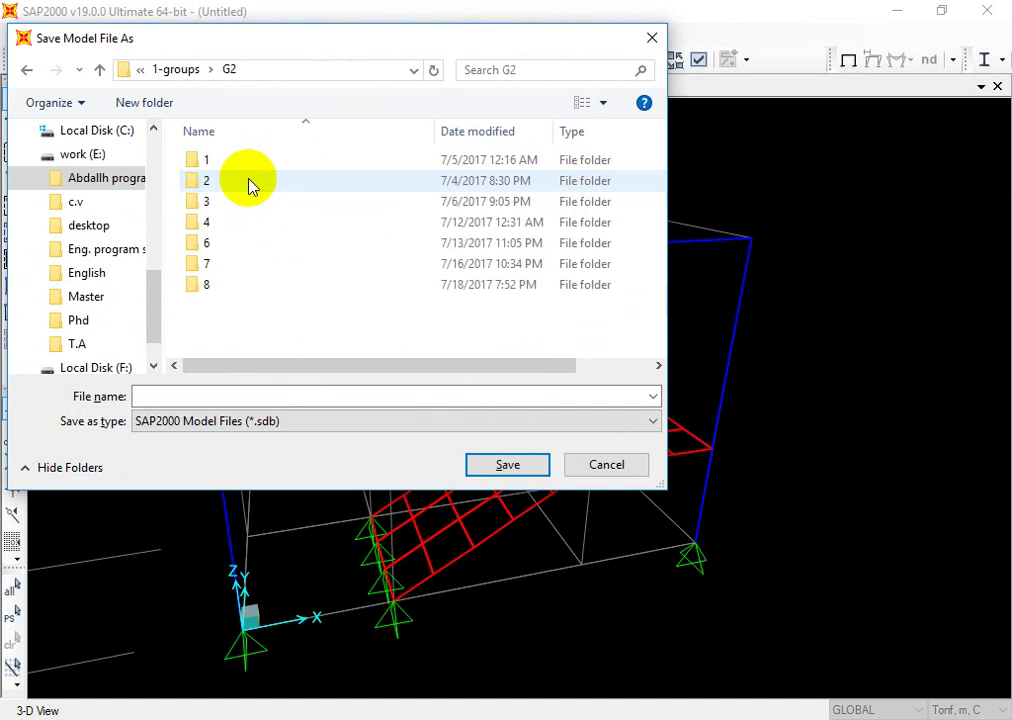
Step: Create a new folder named 9 inside G2 and open it
{"action": "right_click", "coordinate": [221, 313]}
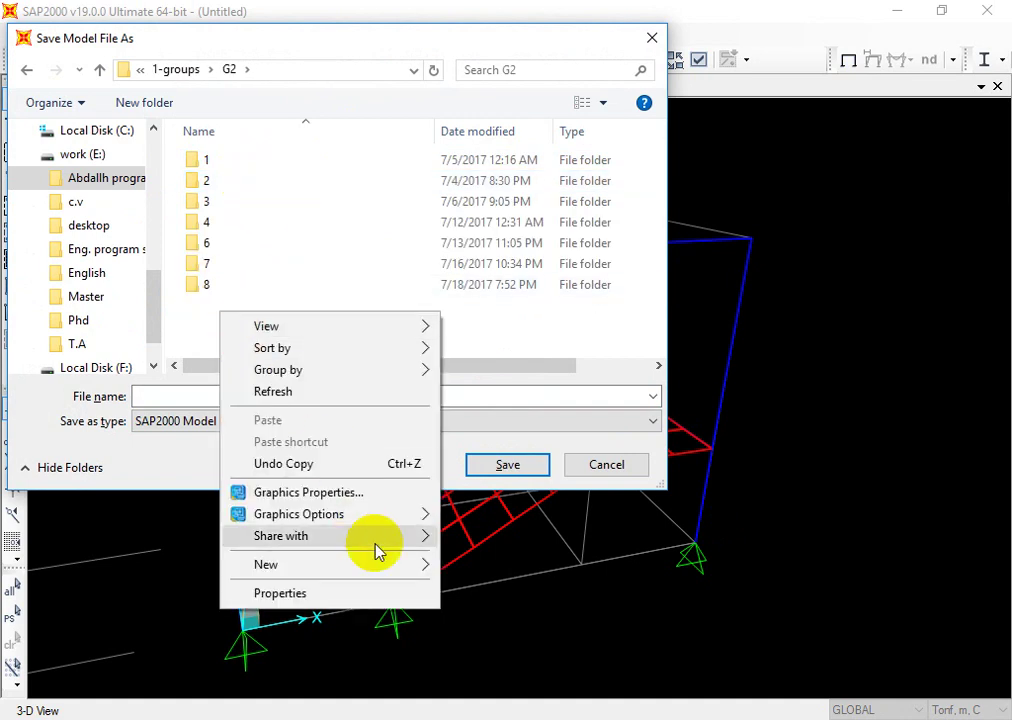
{"action": "mouse_move", "coordinate": [418, 568]}
{"action": "left_click", "coordinate": [512, 320]}
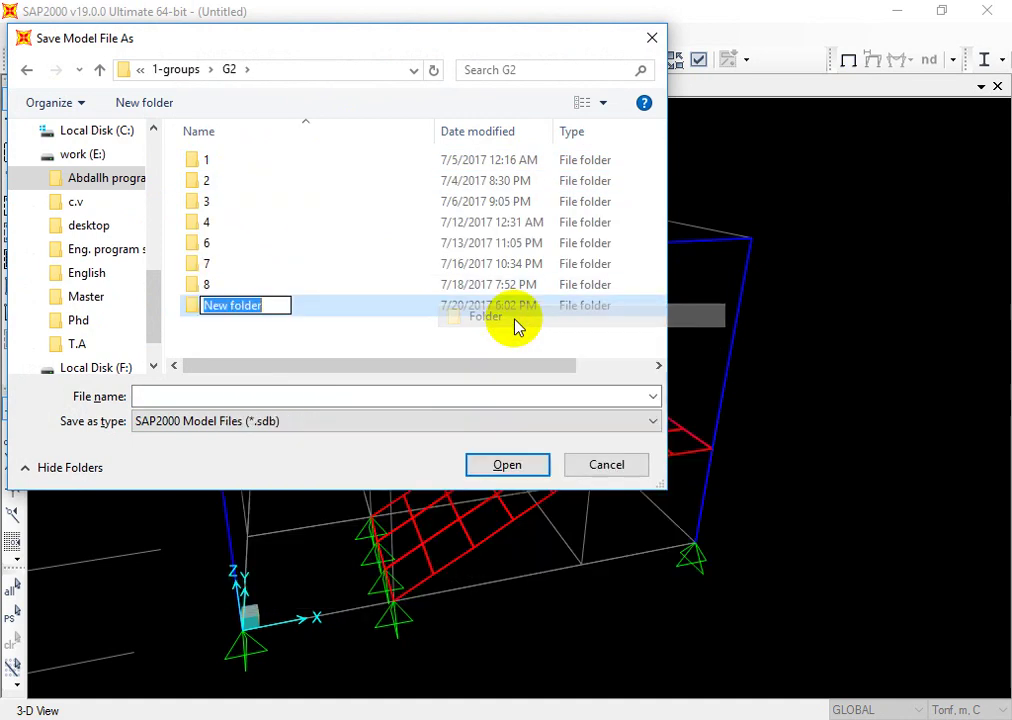
{"action": "type", "text": "9"}
{"action": "key", "text": "Return"}
{"action": "key", "text": "Return"}
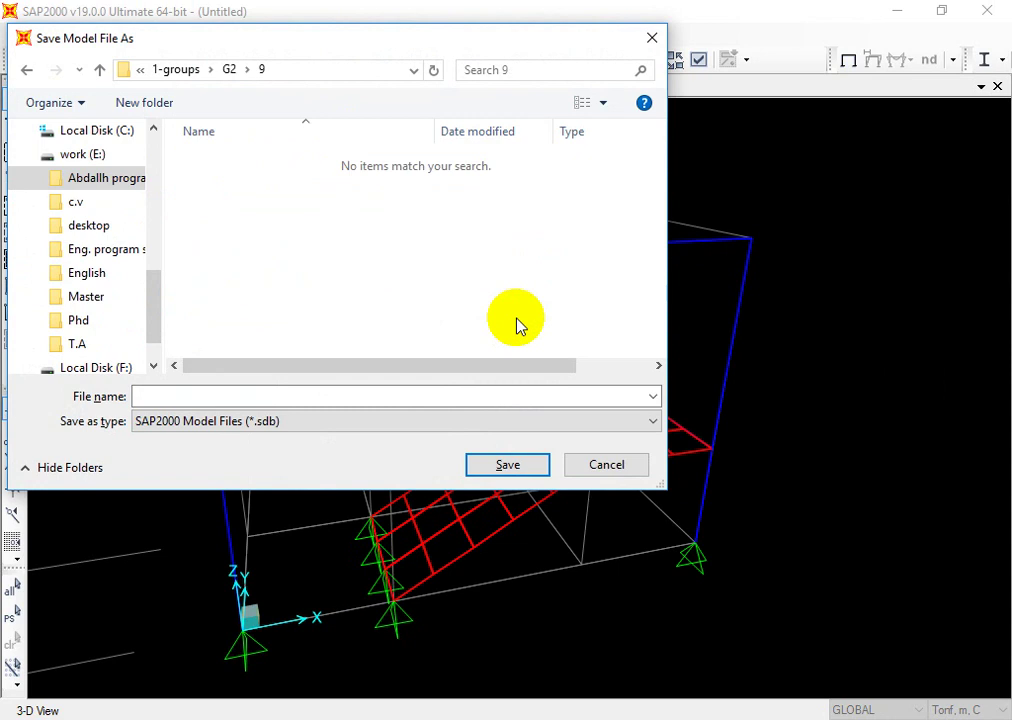
Step: Create a subfolder named VIDEO inside folder 9 and open it
{"action": "right_click", "coordinate": [303, 180]}
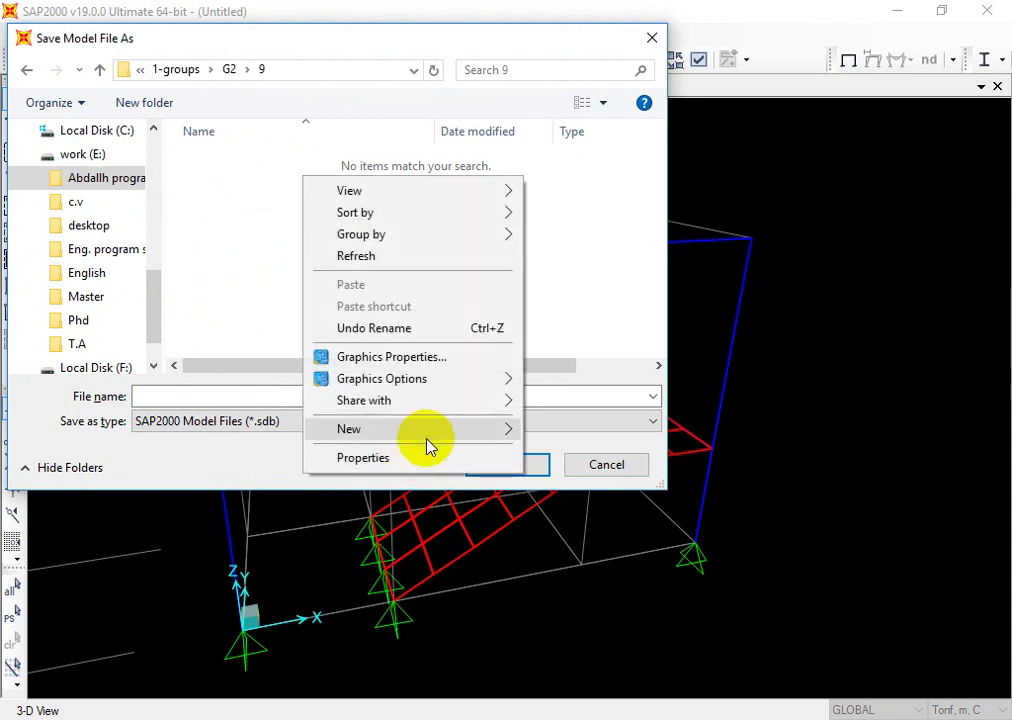
{"action": "mouse_move", "coordinate": [430, 432]}
{"action": "left_click", "coordinate": [568, 430]}
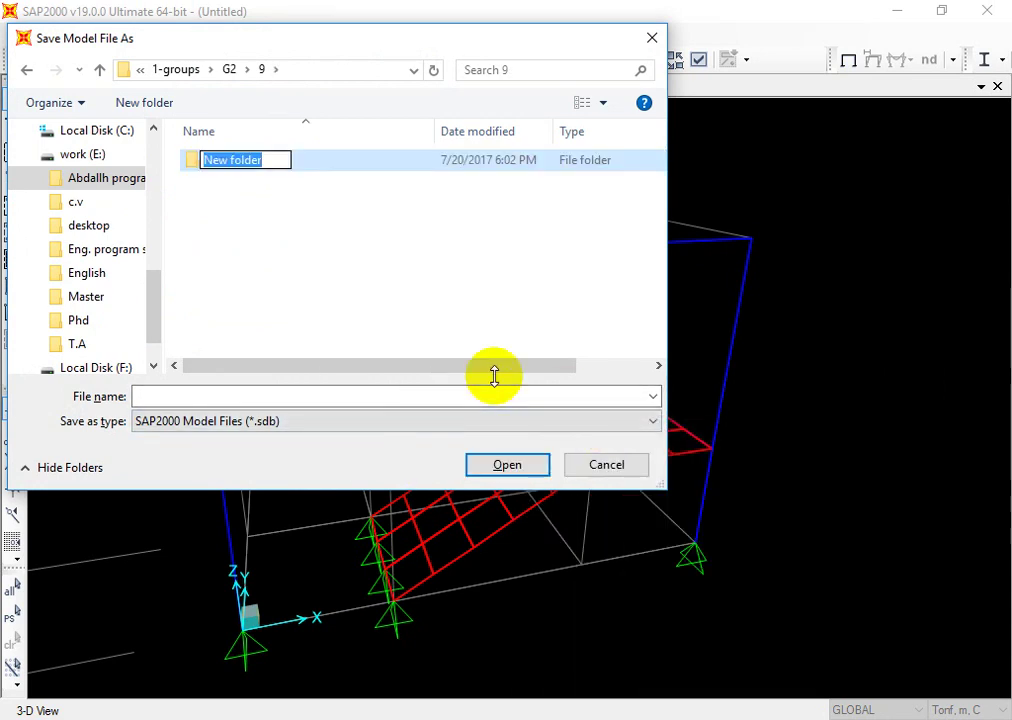
{"action": "type", "text": "VIDEO"}
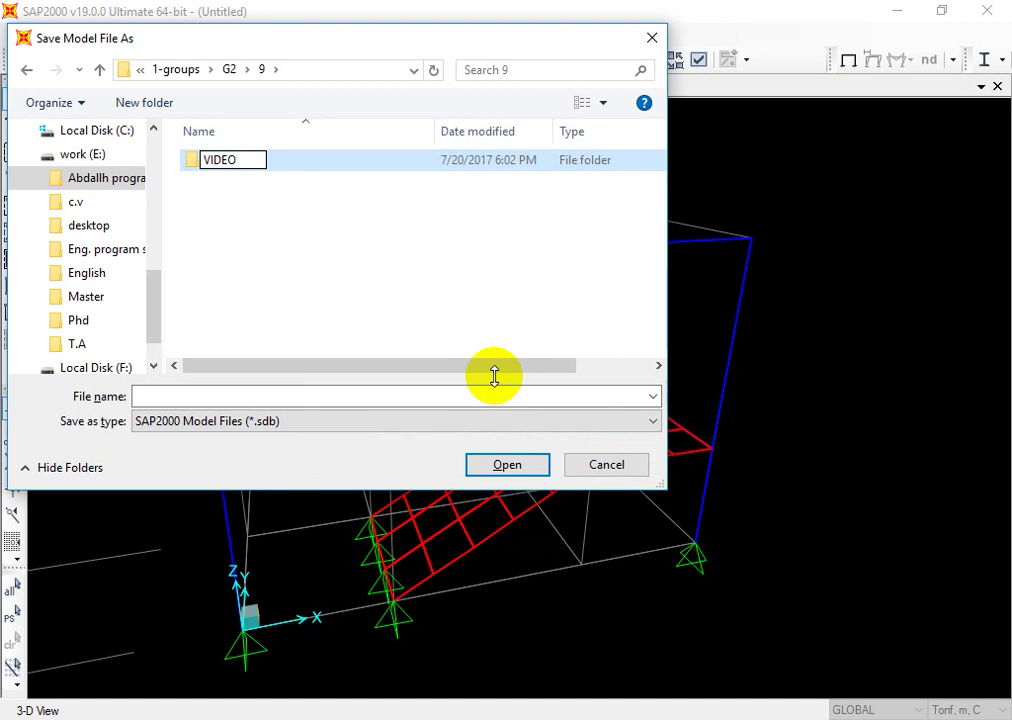
{"action": "left_click", "coordinate": [400, 157]}
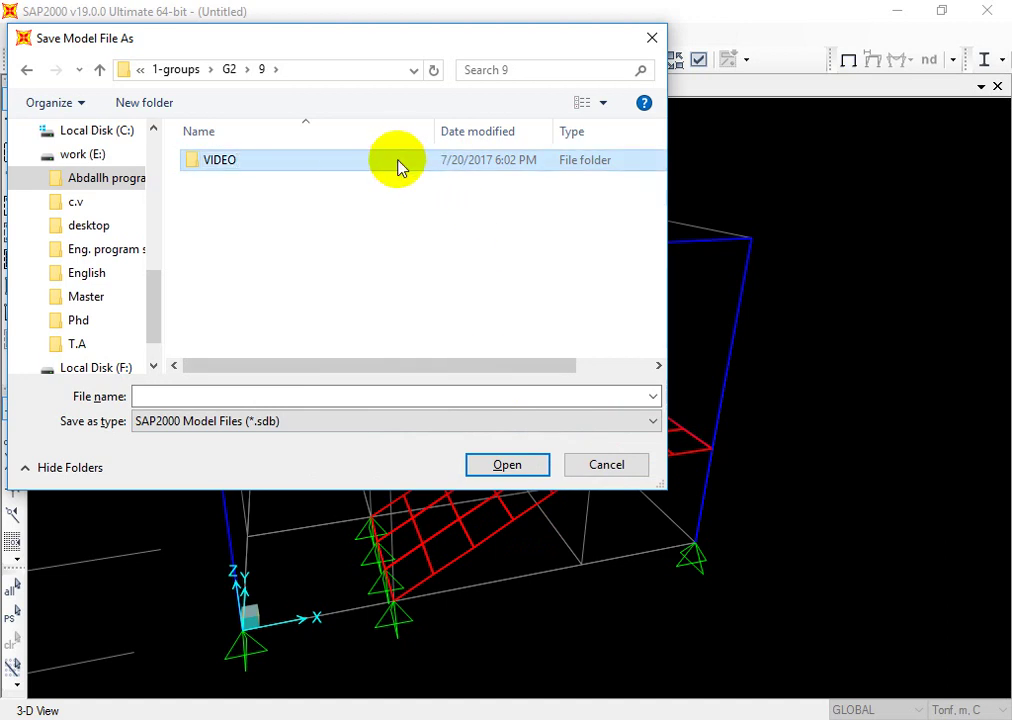
{"action": "double_click", "coordinate": [339, 169]}
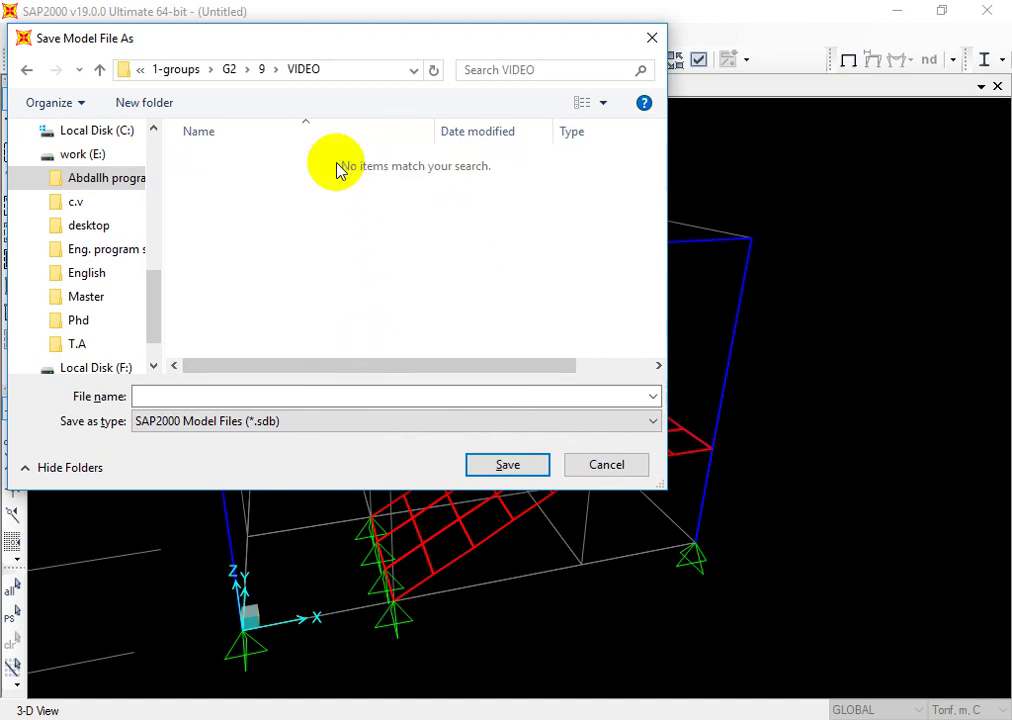
Step: Save the model in the VIDEO folder under the file name STAIRS
{"action": "left_click", "coordinate": [258, 390]}
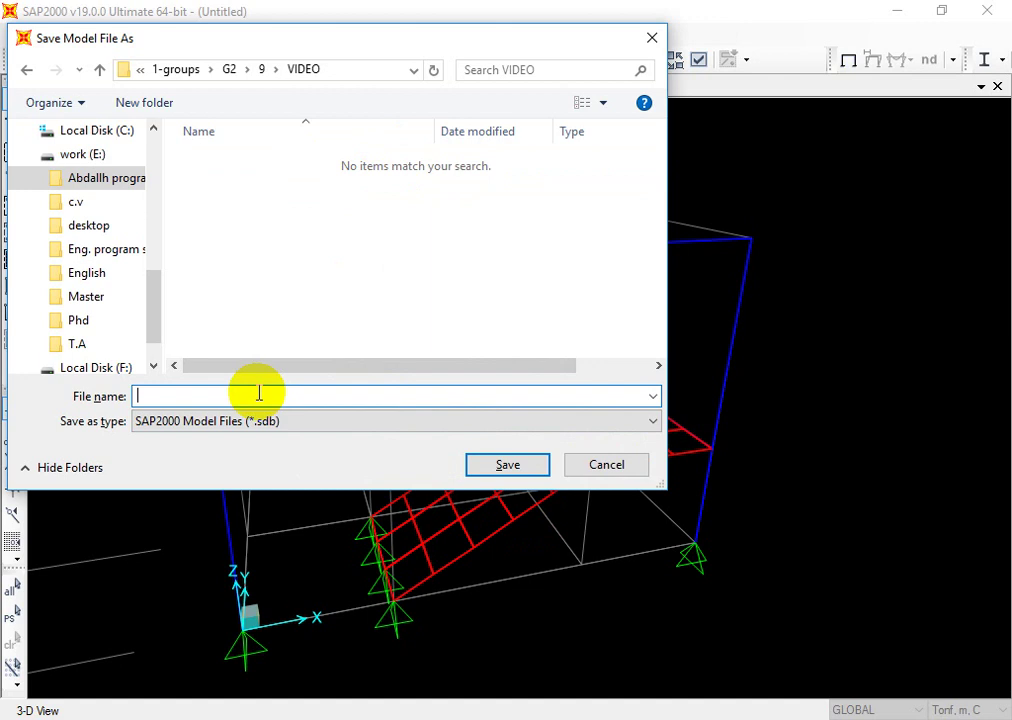
{"action": "type", "text": "STAIRS"}
{"action": "left_click", "coordinate": [492, 470]}
Step: Run the analysis for the DEAD and LIVE load cases, and play and stop the DEAD deformed shape animation
{"action": "left_click", "coordinate": [243, 59]}
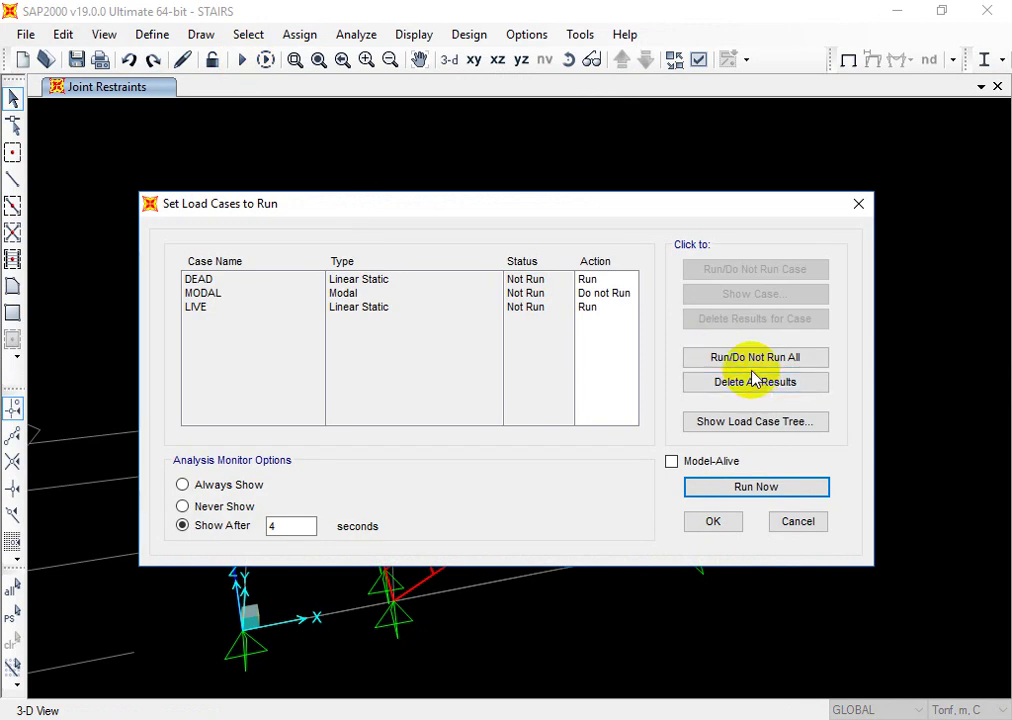
{"action": "left_click", "coordinate": [763, 486]}
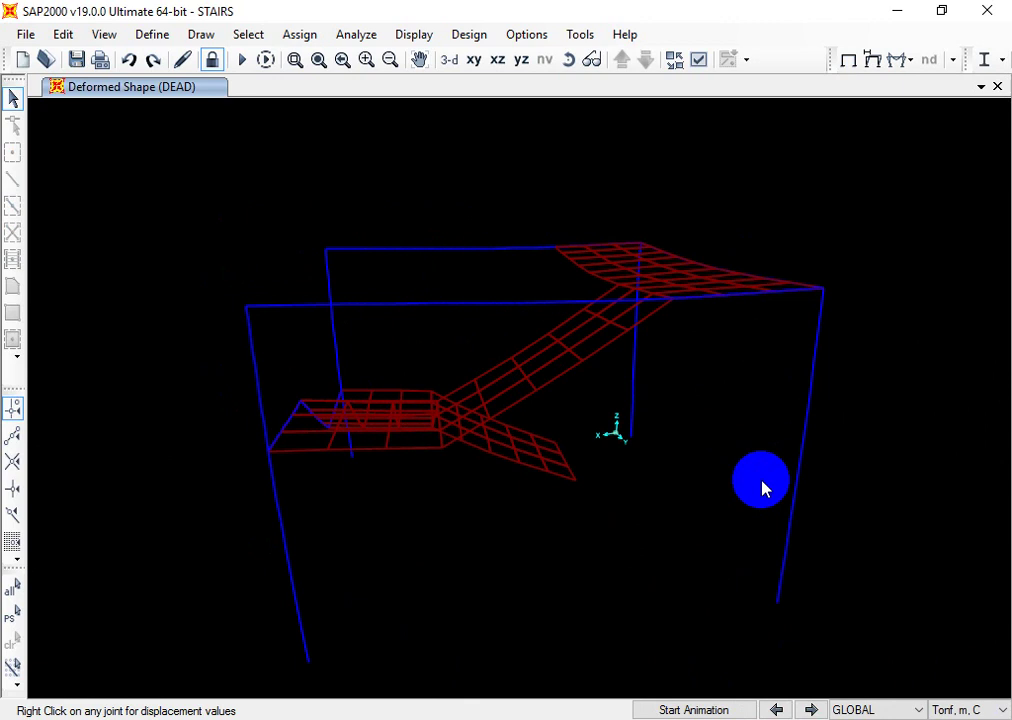
{"action": "left_click", "coordinate": [688, 710]}
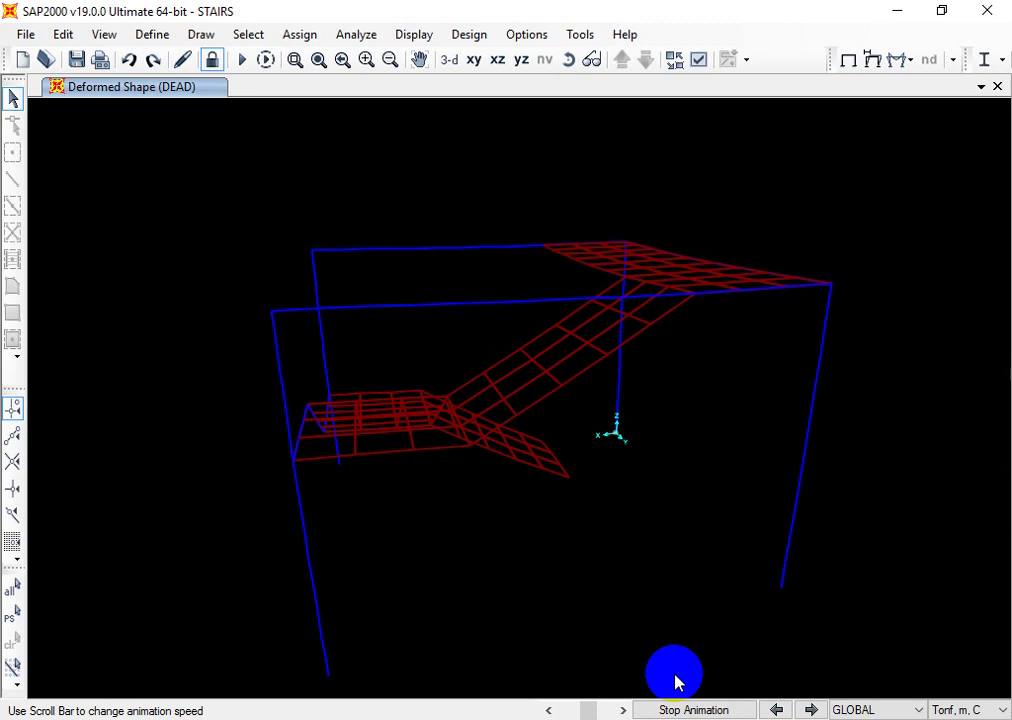
{"action": "left_click", "coordinate": [694, 708]}
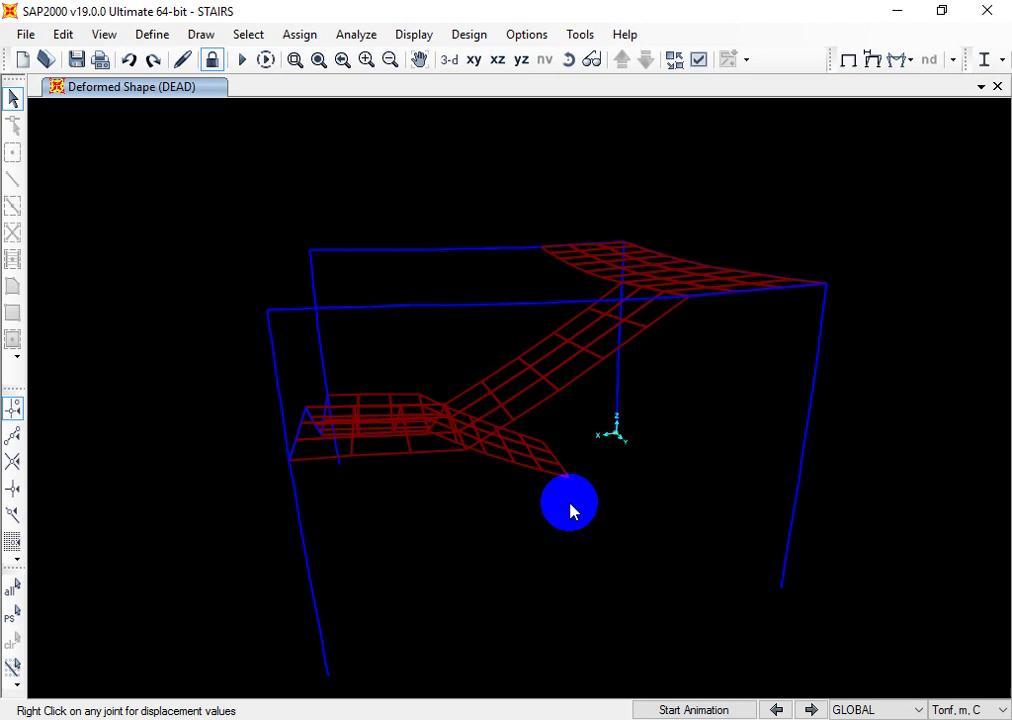
{"action": "left_click", "coordinate": [872, 59]}
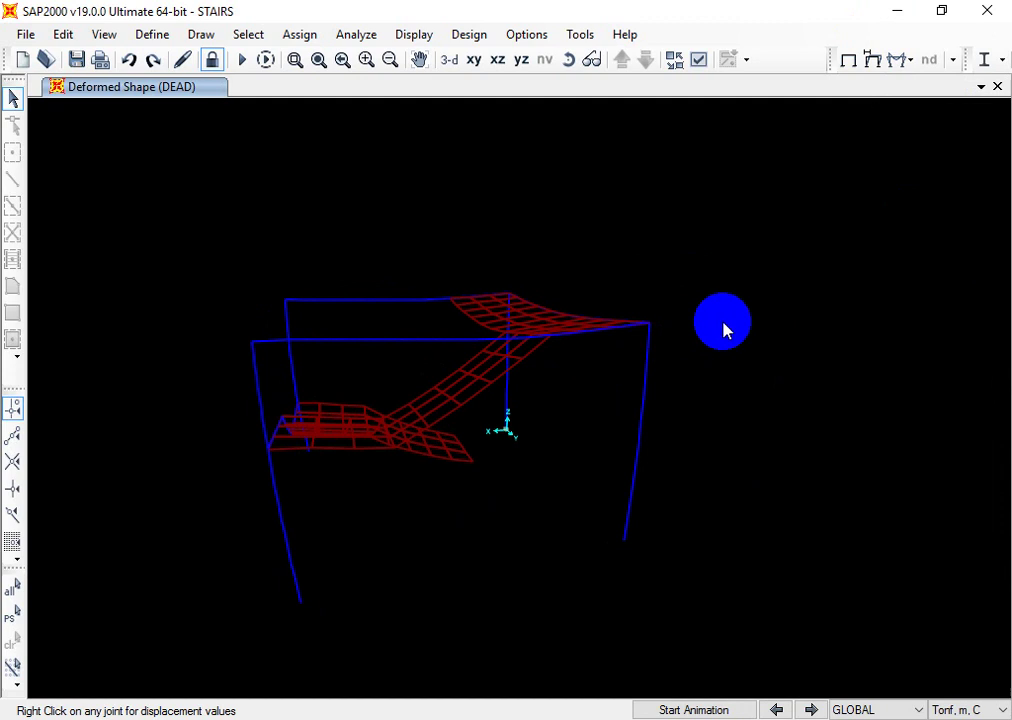
Step: Set the 3D view to the xy direction with a 0 degree aperture and show the undeformed shape
{"action": "left_click", "coordinate": [104, 34]}
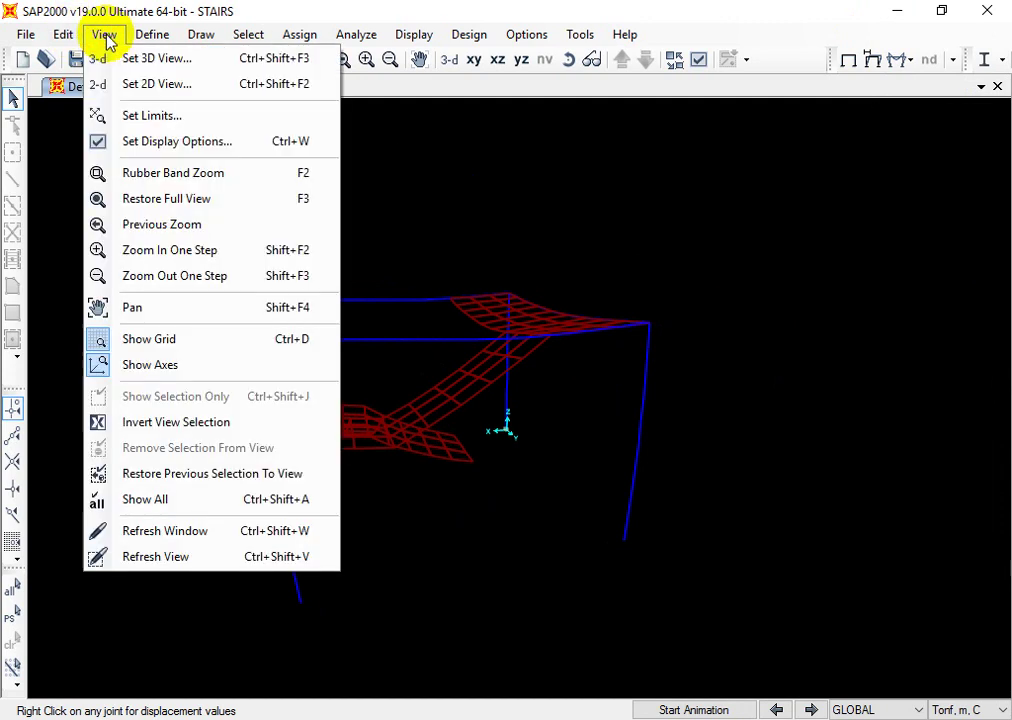
{"action": "left_click", "coordinate": [135, 60]}
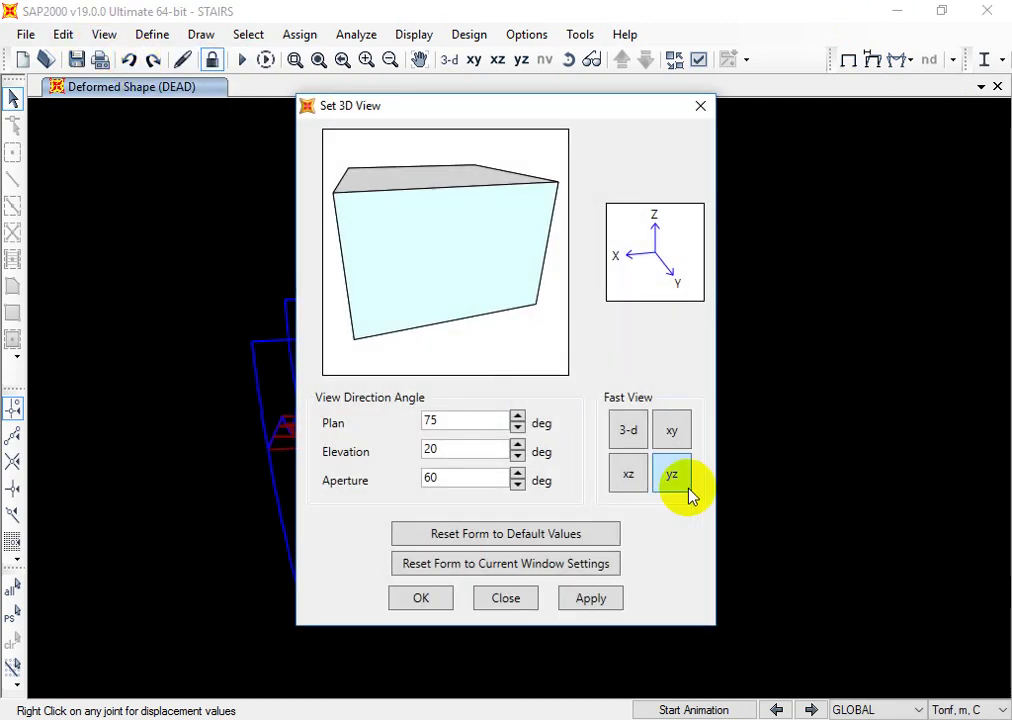
{"action": "left_click", "coordinate": [684, 430]}
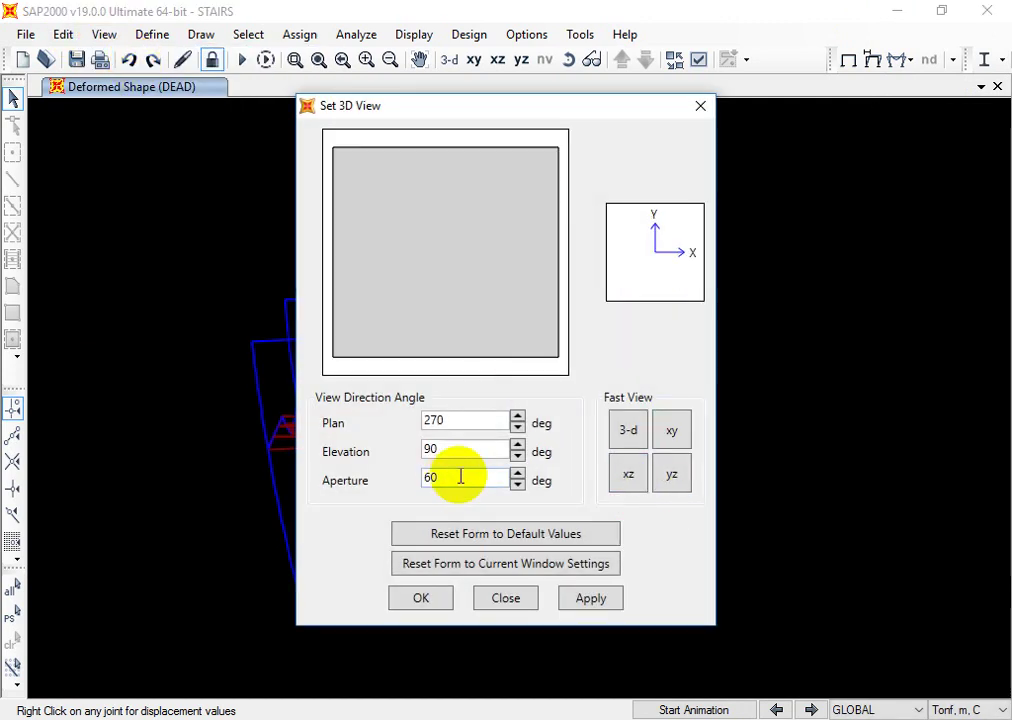
{"action": "left_click_drag", "start_coordinate": [459, 477], "coordinate": [402, 478]}
{"action": "type", "text": "0"}
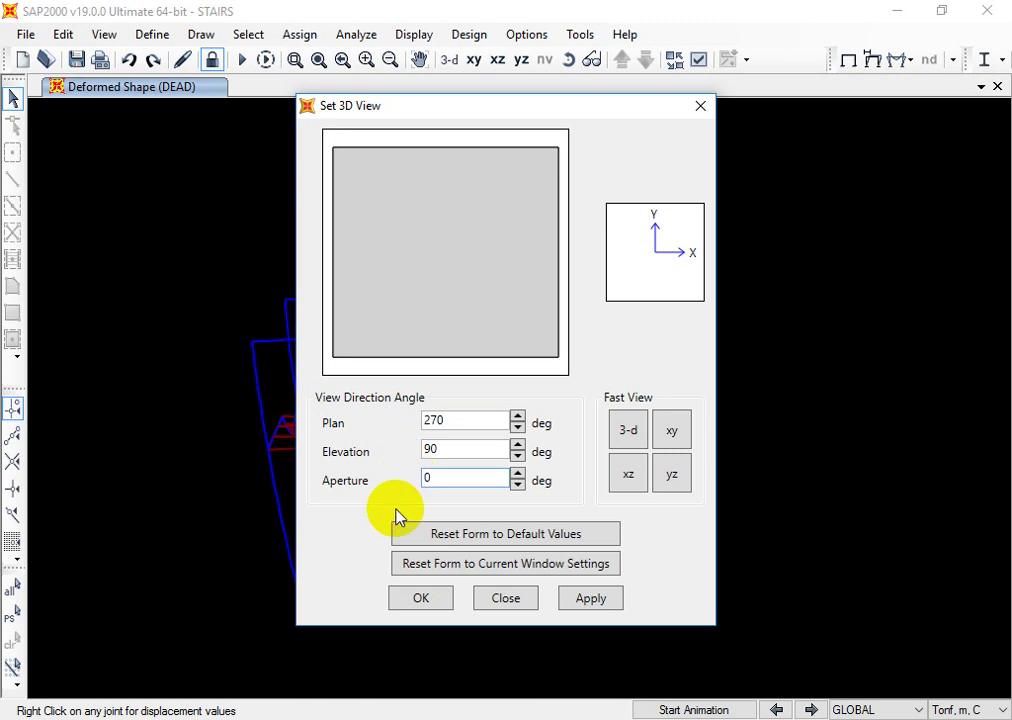
{"action": "left_click", "coordinate": [593, 601]}
{"action": "left_click", "coordinate": [420, 600]}
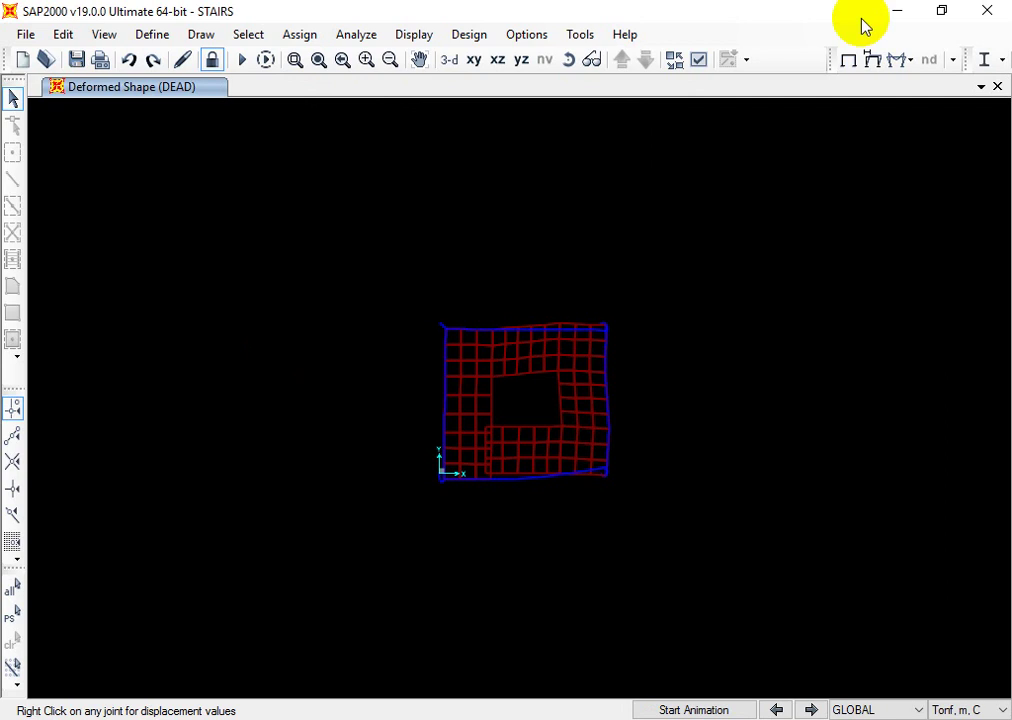
{"action": "left_click", "coordinate": [843, 60]}
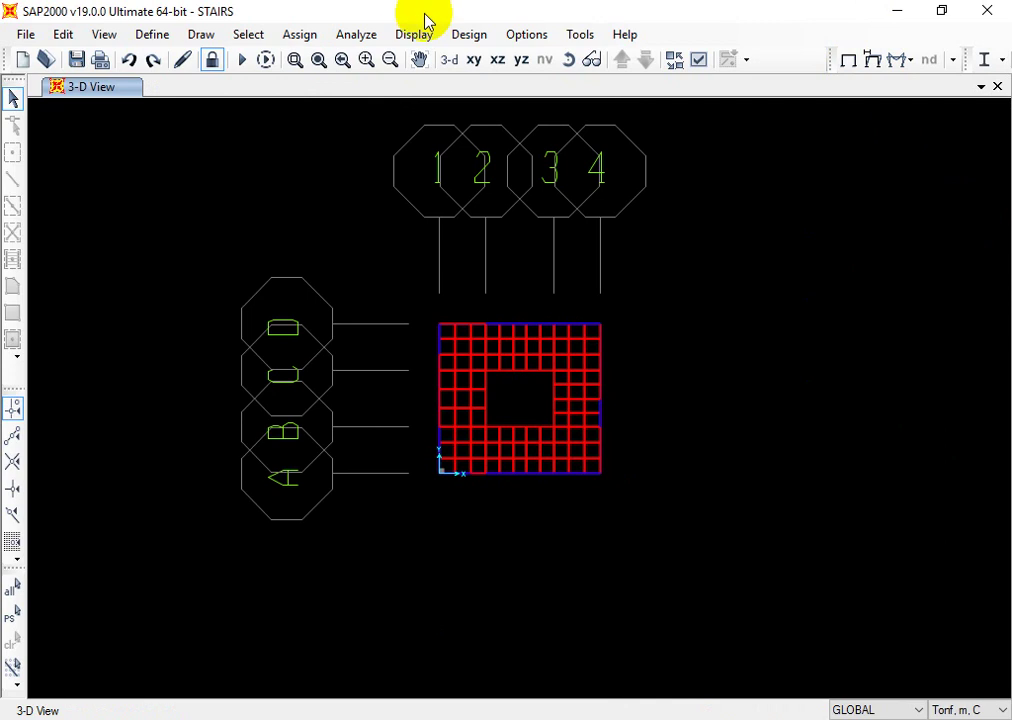
Step: Display the shell resultant moment M11 contours for the ULT combination in the 3-D view
{"action": "left_click", "coordinate": [451, 59]}
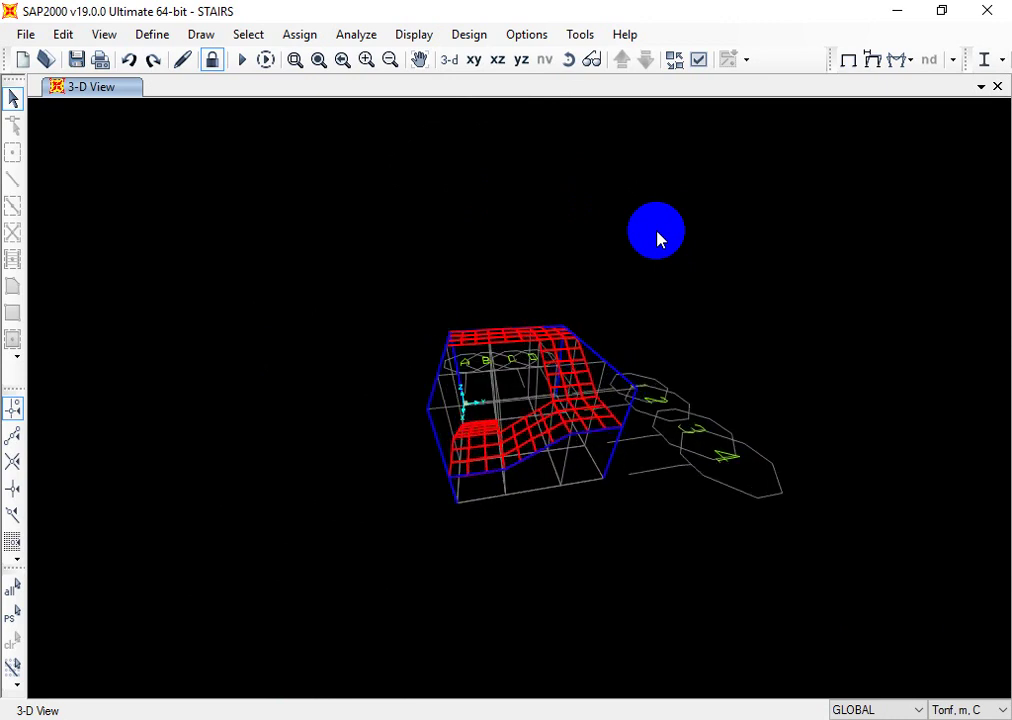
{"action": "left_click", "coordinate": [466, 463]}
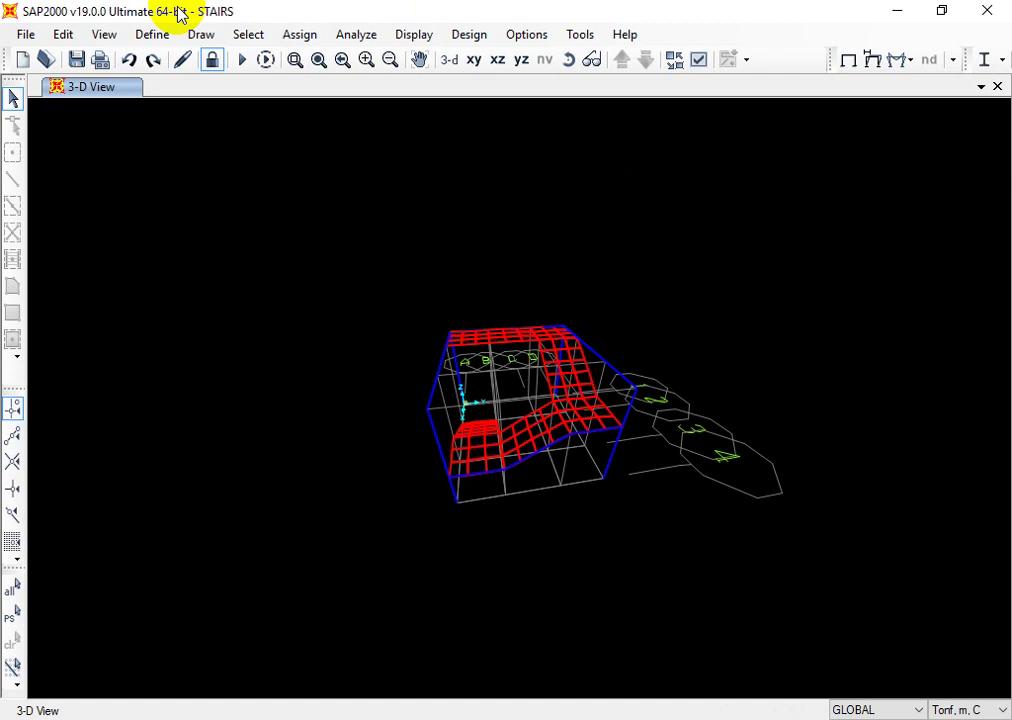
{"action": "middle_click_drag", "start_coordinate": [184, 300], "coordinate": [262, 298], "text": "shift"}
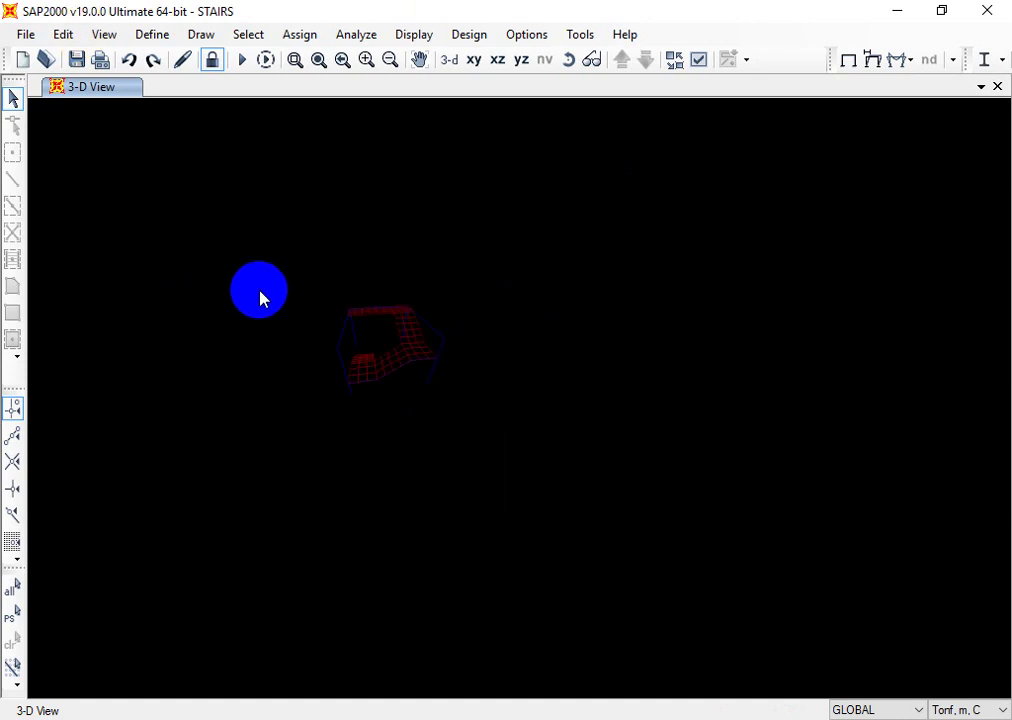
{"action": "middle_click_drag", "start_coordinate": [420, 390], "coordinate": [540, 465], "text": "shift"}
{"action": "left_click", "coordinate": [900, 61]}
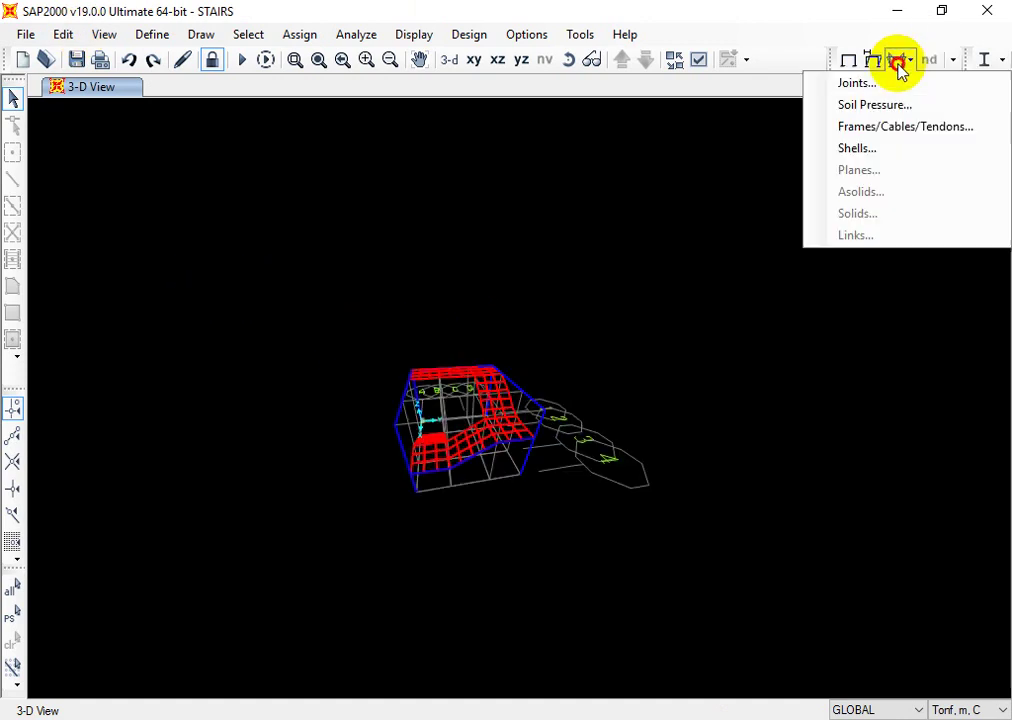
{"action": "left_click", "coordinate": [896, 152]}
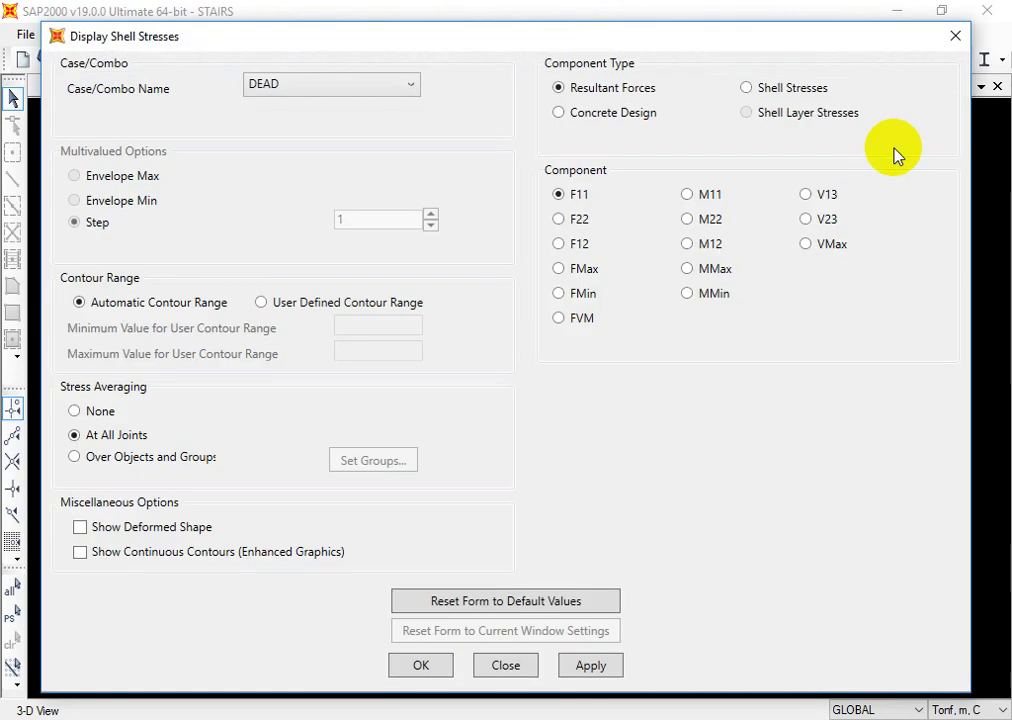
{"action": "left_click", "coordinate": [688, 195]}
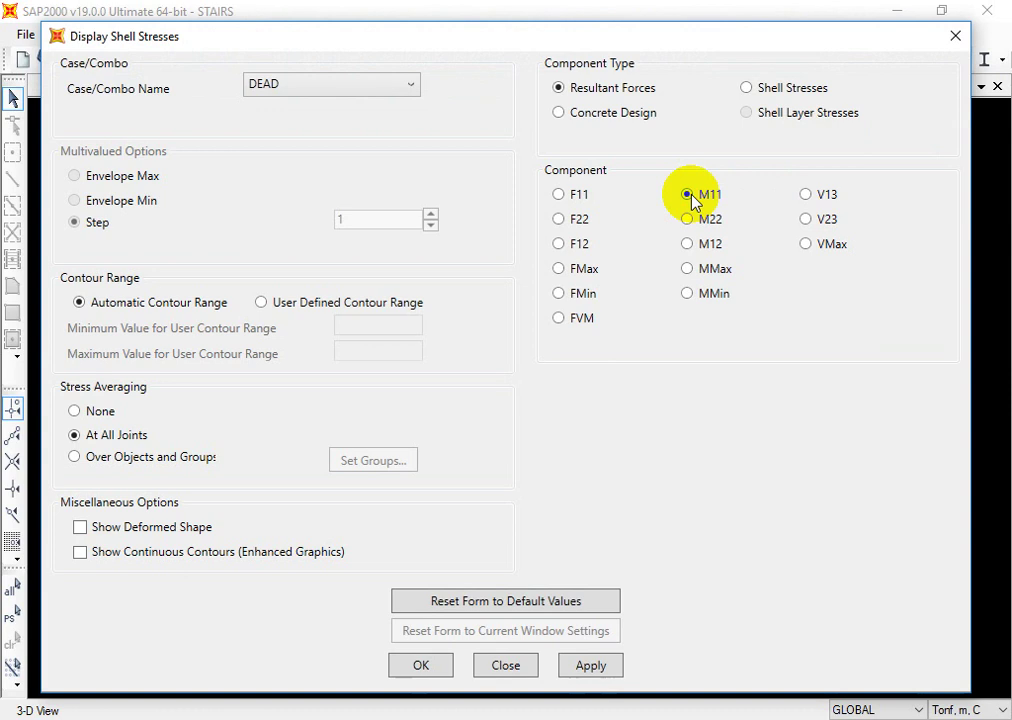
{"action": "left_click", "coordinate": [307, 88]}
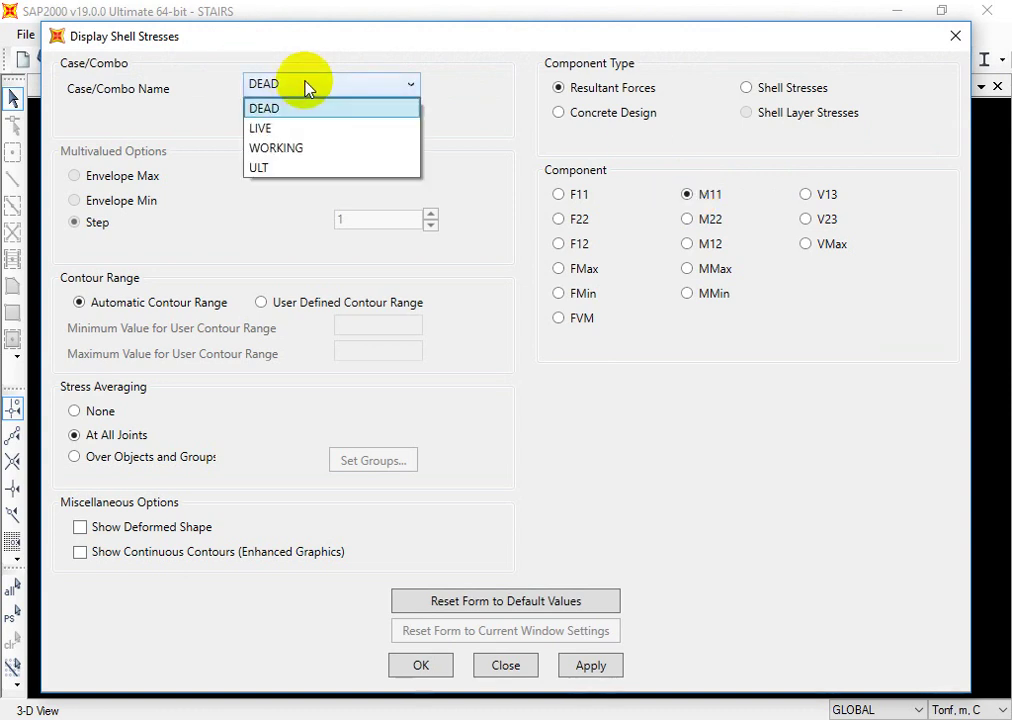
{"action": "left_click", "coordinate": [277, 167]}
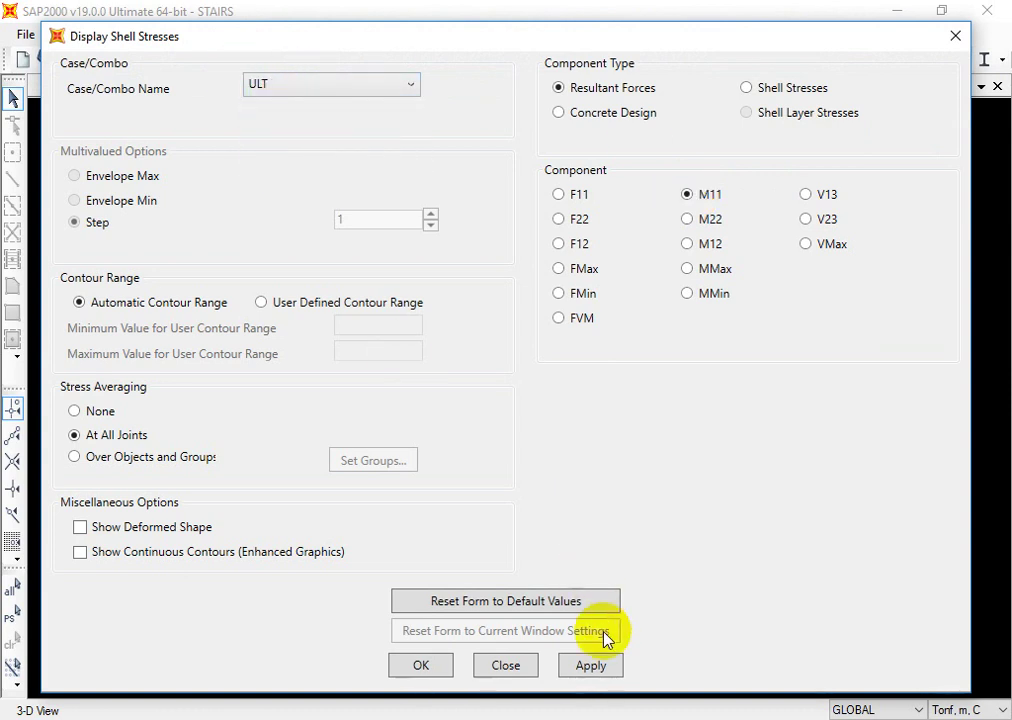
{"action": "left_click", "coordinate": [605, 672]}
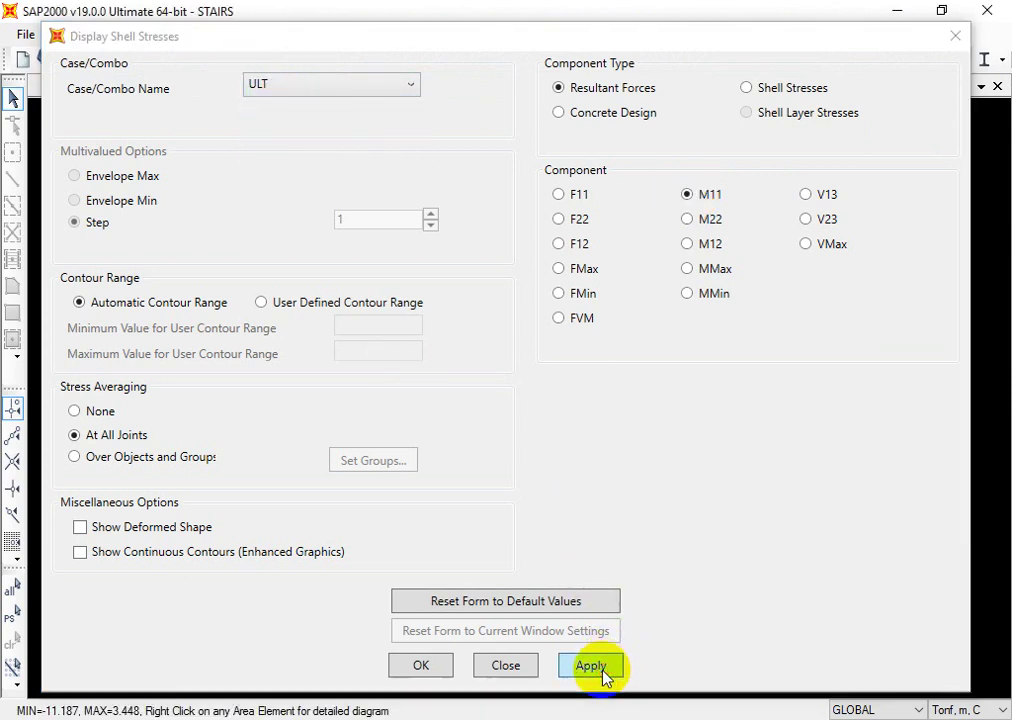
{"action": "left_click", "coordinate": [430, 670]}
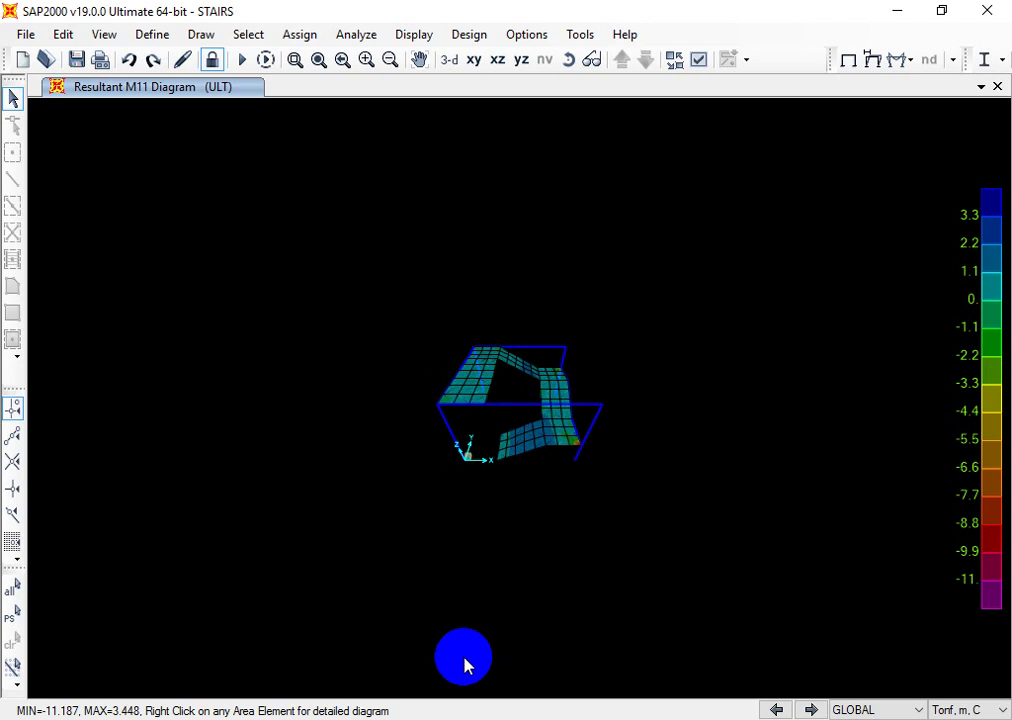
Step: Examine the M11 contours and values around the outer corner of the lower landing
{"action": "scroll", "coordinate": [590, 440], "scroll_direction": "up", "scroll_amount": 3}
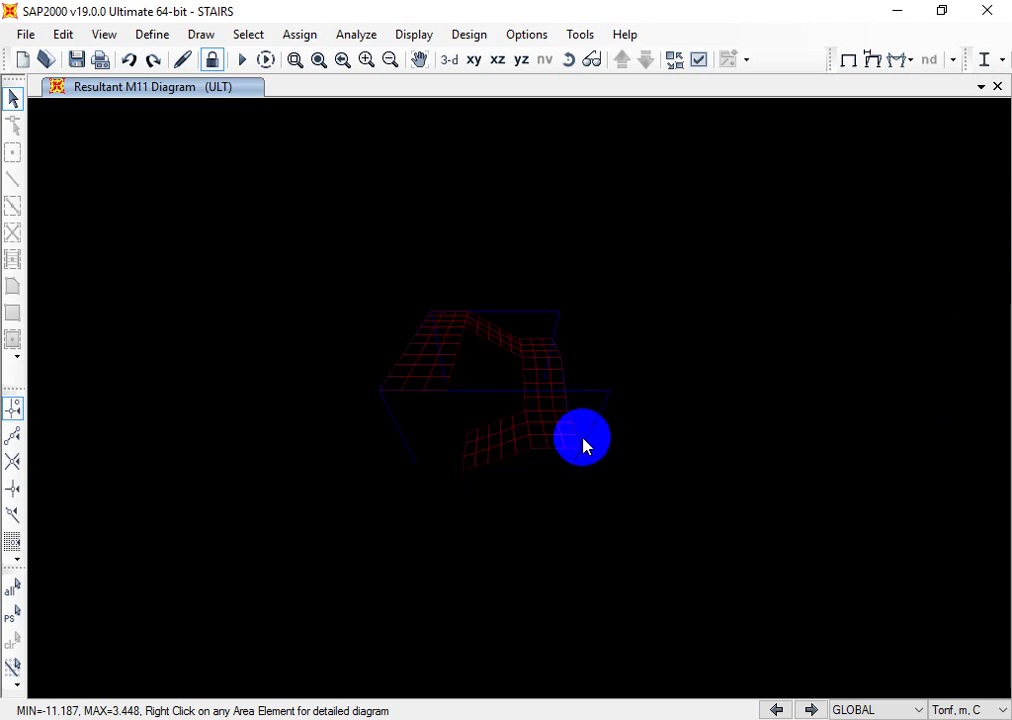
{"action": "scroll", "coordinate": [583, 497], "scroll_direction": "up", "scroll_amount": 4}
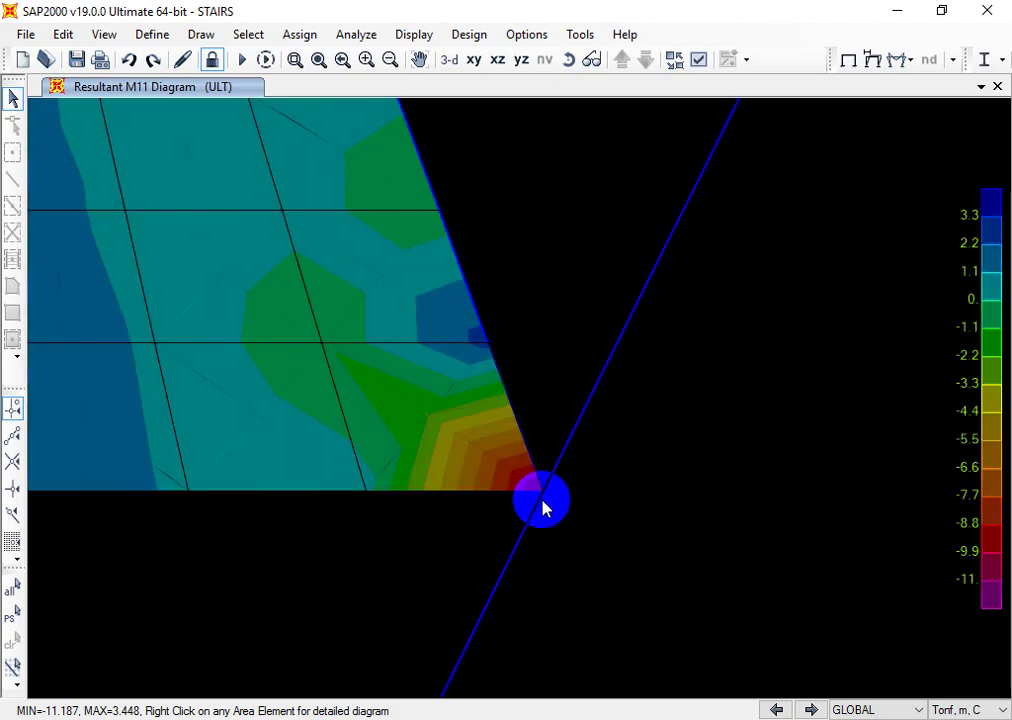
{"action": "mouse_move", "coordinate": [536, 495]}
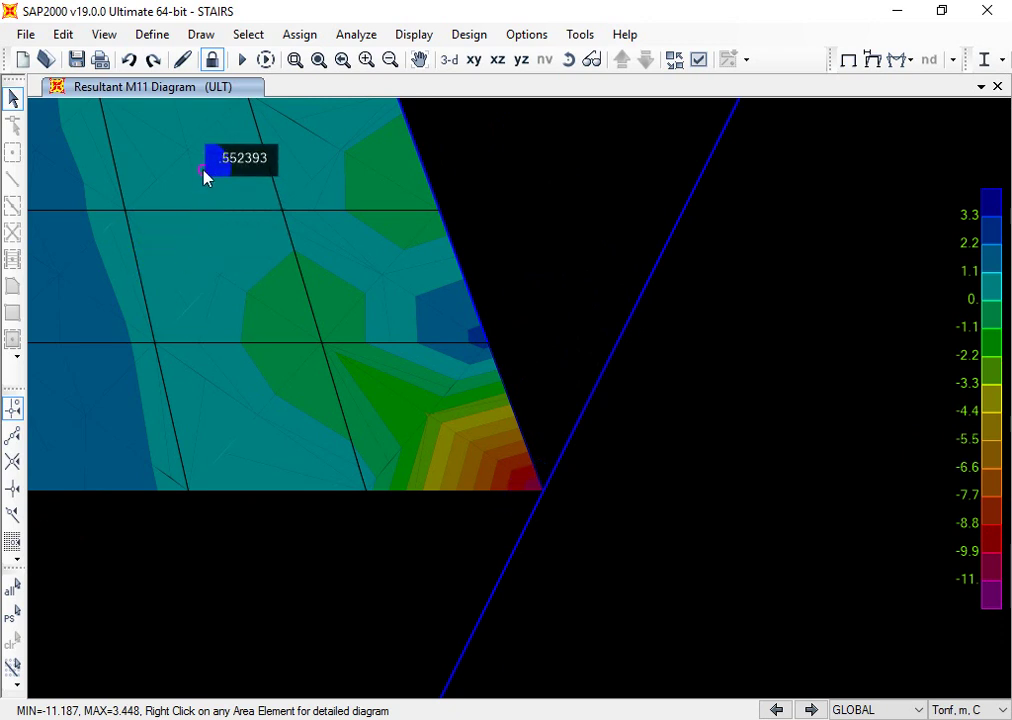
{"action": "middle_click_drag", "start_coordinate": [205, 176], "coordinate": [318, 352]}
Step: Inspect the M11 values in the stress diagram of a middle-row element of the lower flight near the landing
{"action": "scroll", "coordinate": [332, 401], "scroll_direction": "up", "scroll_amount": 2}
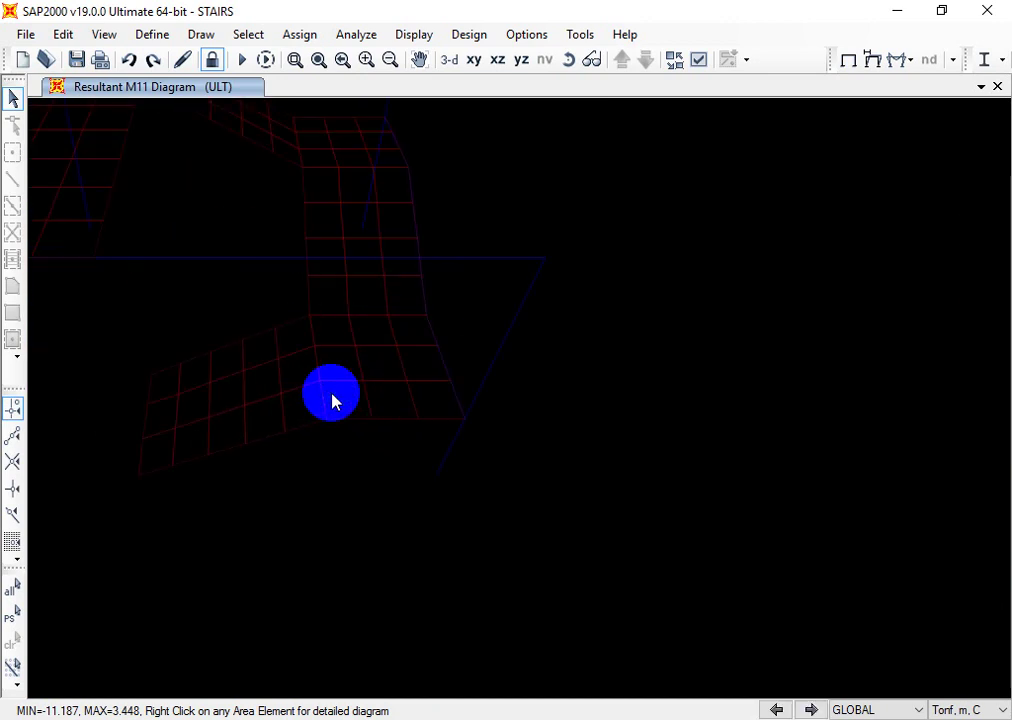
{"action": "scroll", "coordinate": [332, 400], "scroll_direction": "up", "scroll_amount": 1}
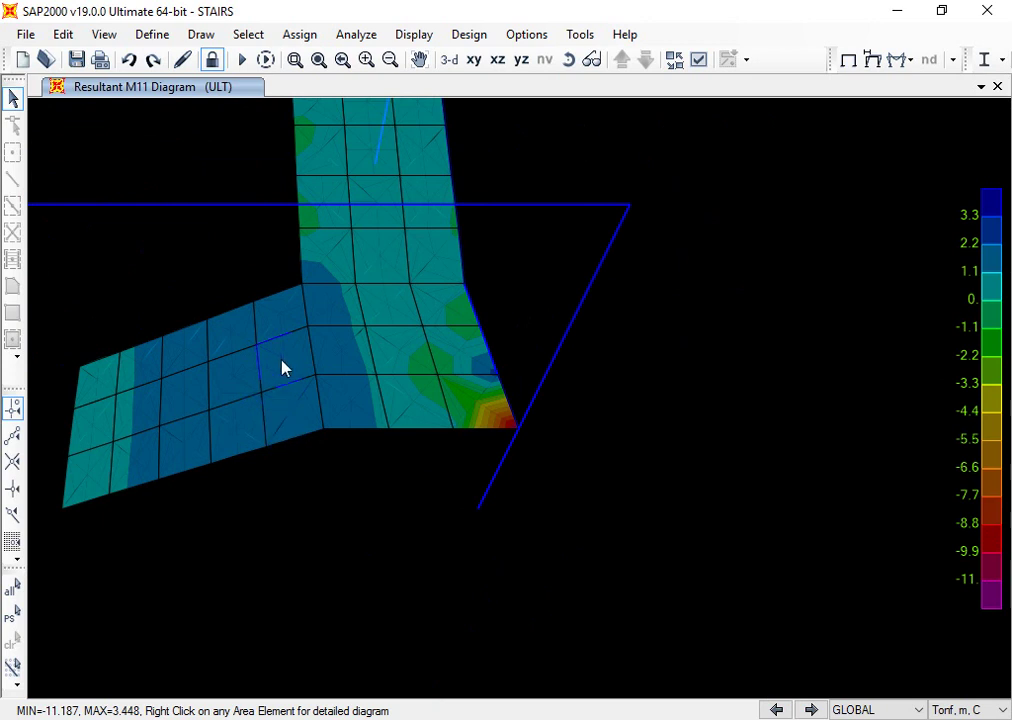
{"action": "scroll", "coordinate": [283, 368], "scroll_direction": "down", "scroll_amount": 1}
{"action": "left_click", "coordinate": [283, 368]}
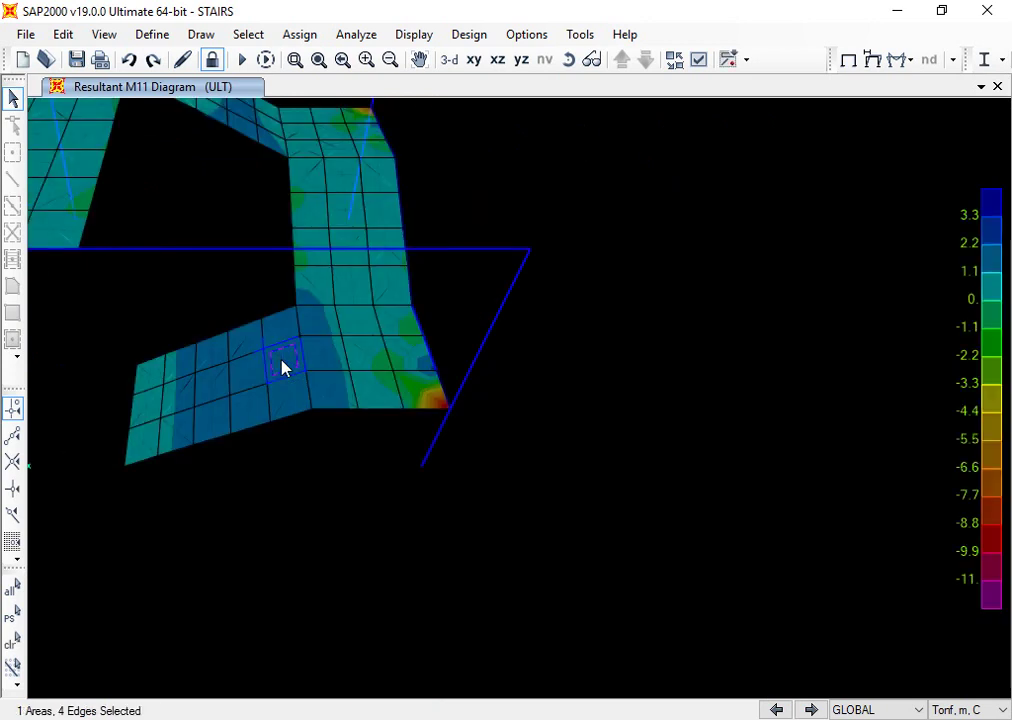
{"action": "right_click", "coordinate": [283, 368]}
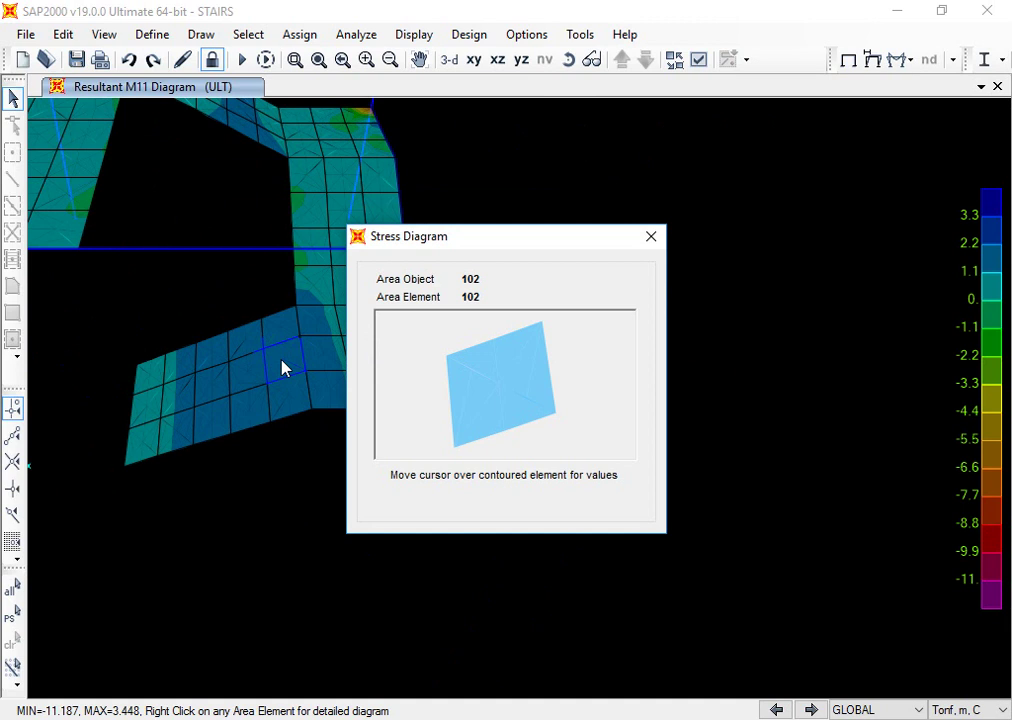
{"action": "left_click", "coordinate": [445, 323]}
{"action": "right_click", "coordinate": [334, 418]}
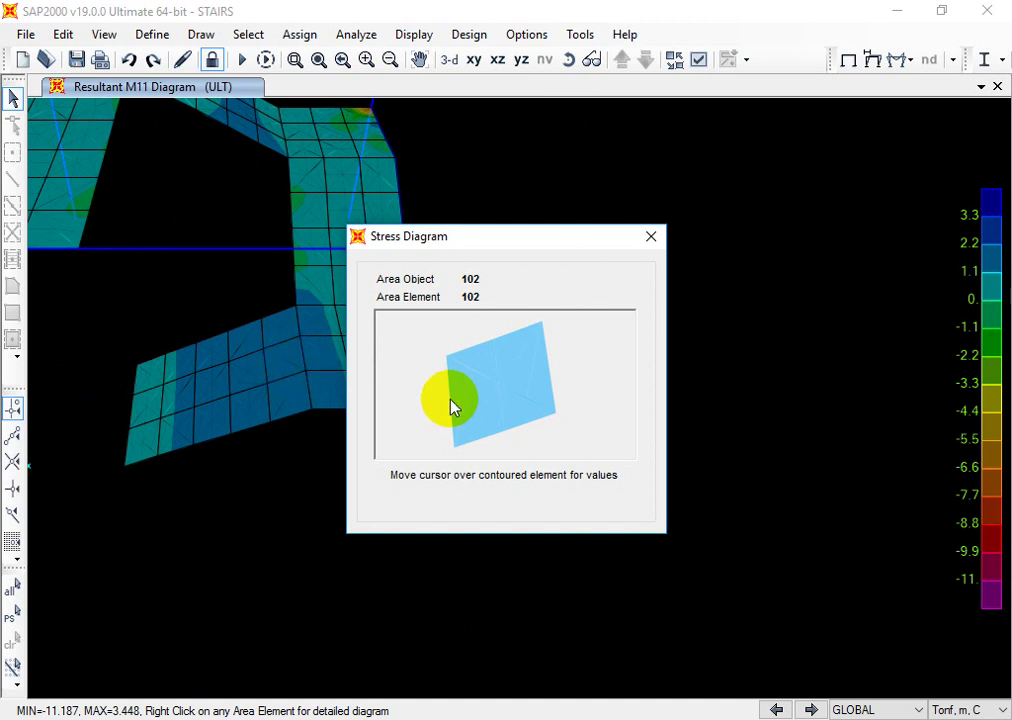
{"action": "mouse_move", "coordinate": [544, 395]}
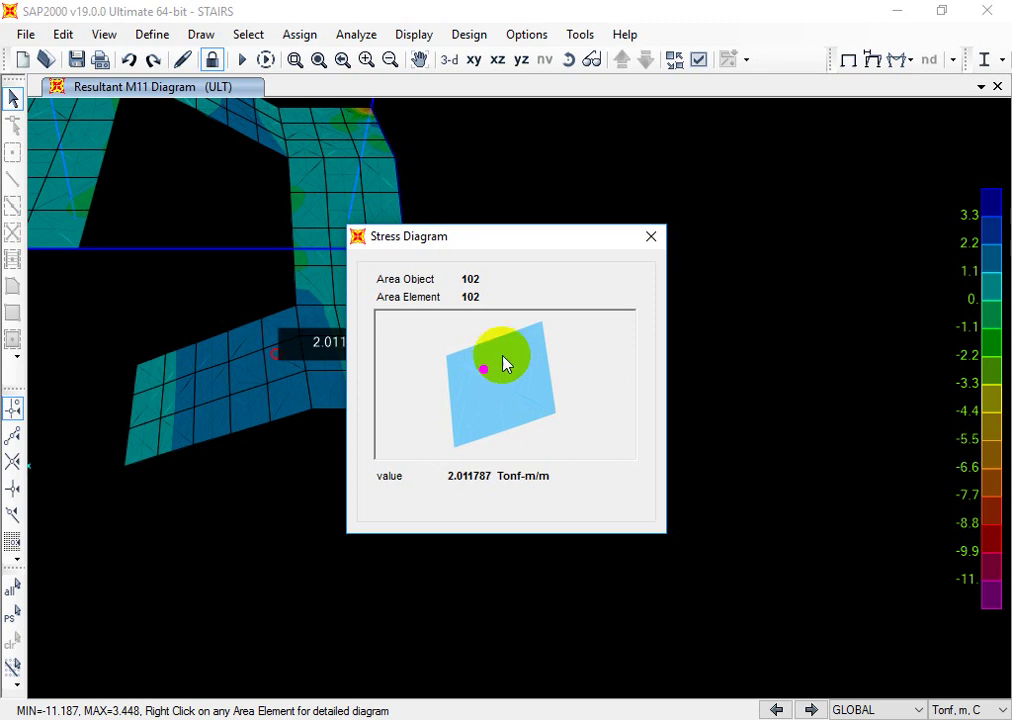
{"action": "left_click", "coordinate": [651, 236]}
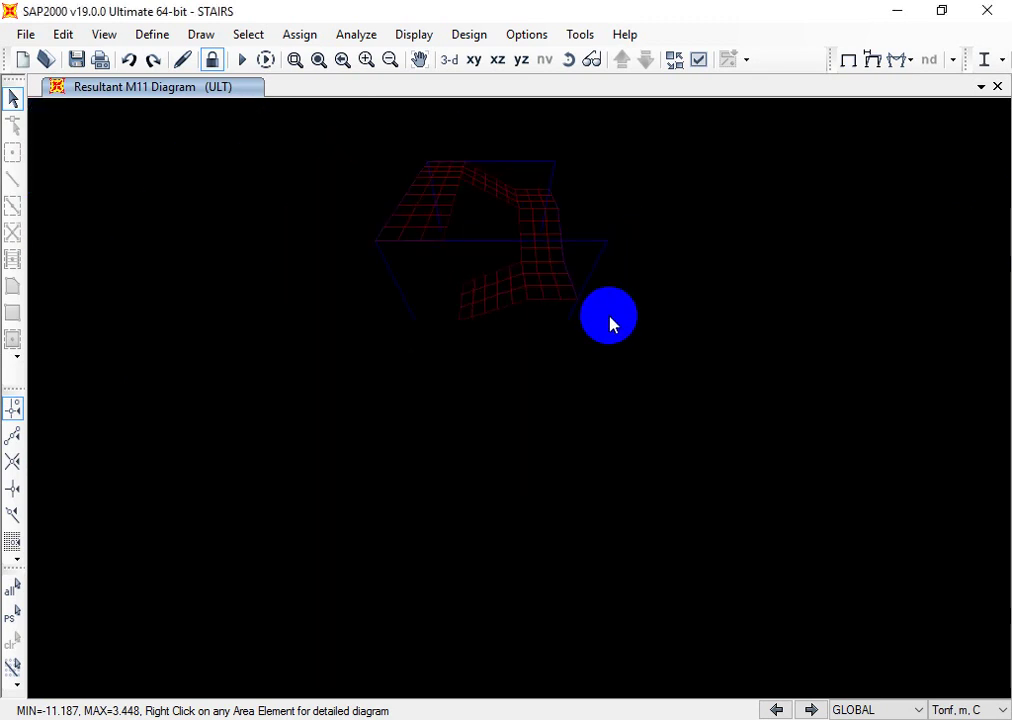
Step: Inspect the M11 values in the stress diagram of an inner-edge element of the upper flight near its lower end
{"action": "scroll", "coordinate": [434, 276], "scroll_direction": "up", "scroll_amount": 2}
{"action": "scroll", "coordinate": [434, 276], "scroll_direction": "up", "scroll_amount": 2}
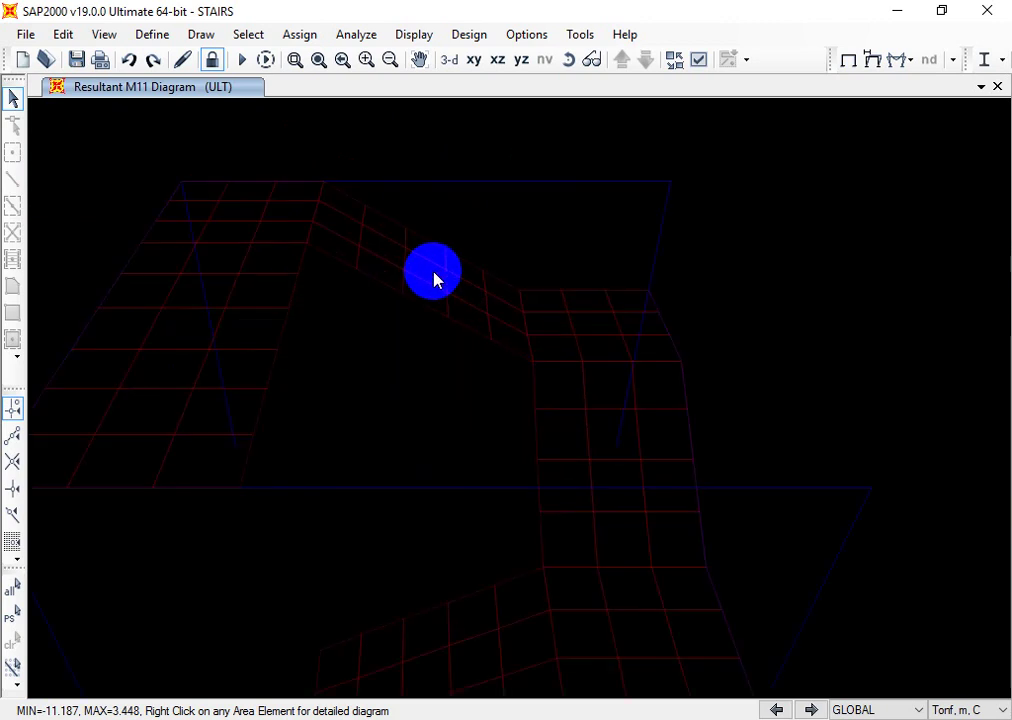
{"action": "left_click", "coordinate": [468, 322]}
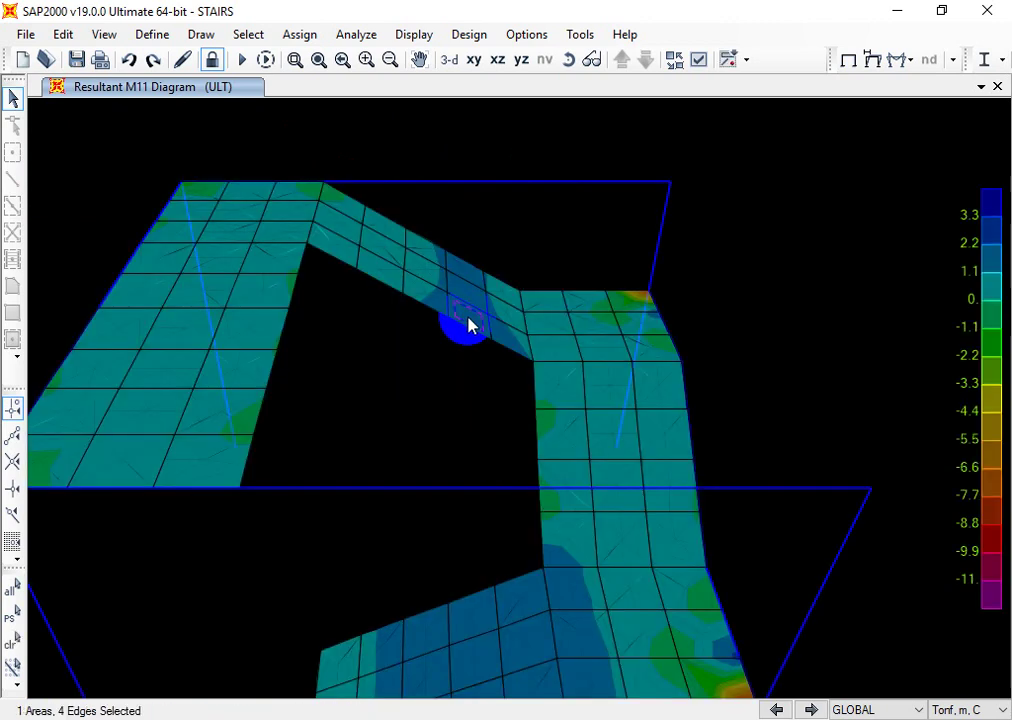
{"action": "right_click", "coordinate": [468, 322]}
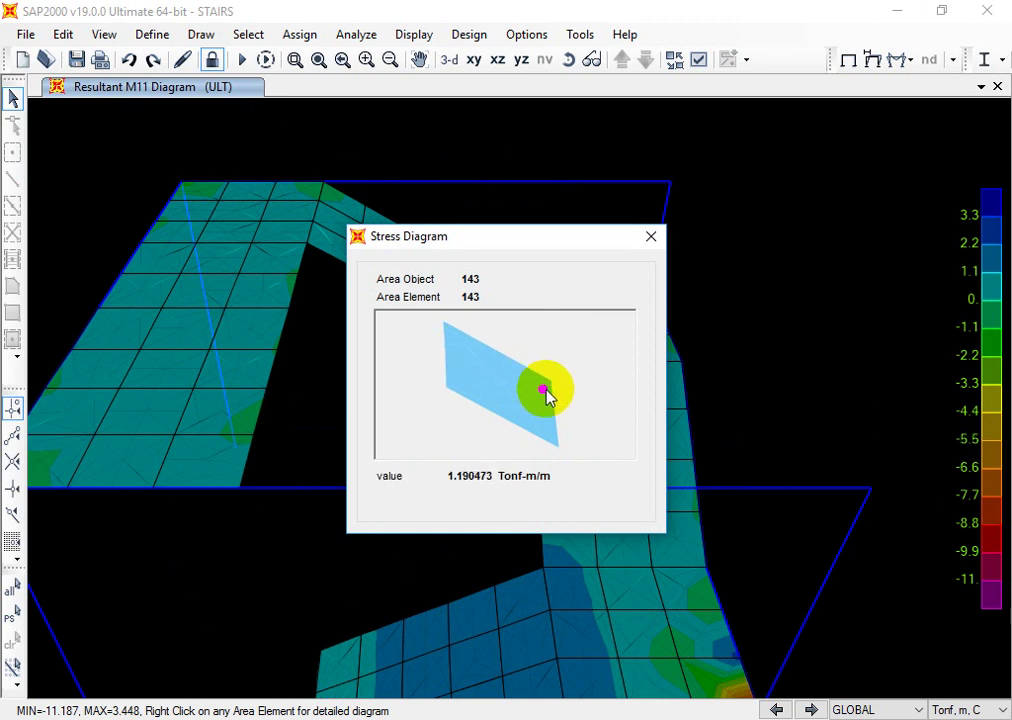
{"action": "left_click", "coordinate": [651, 236]}
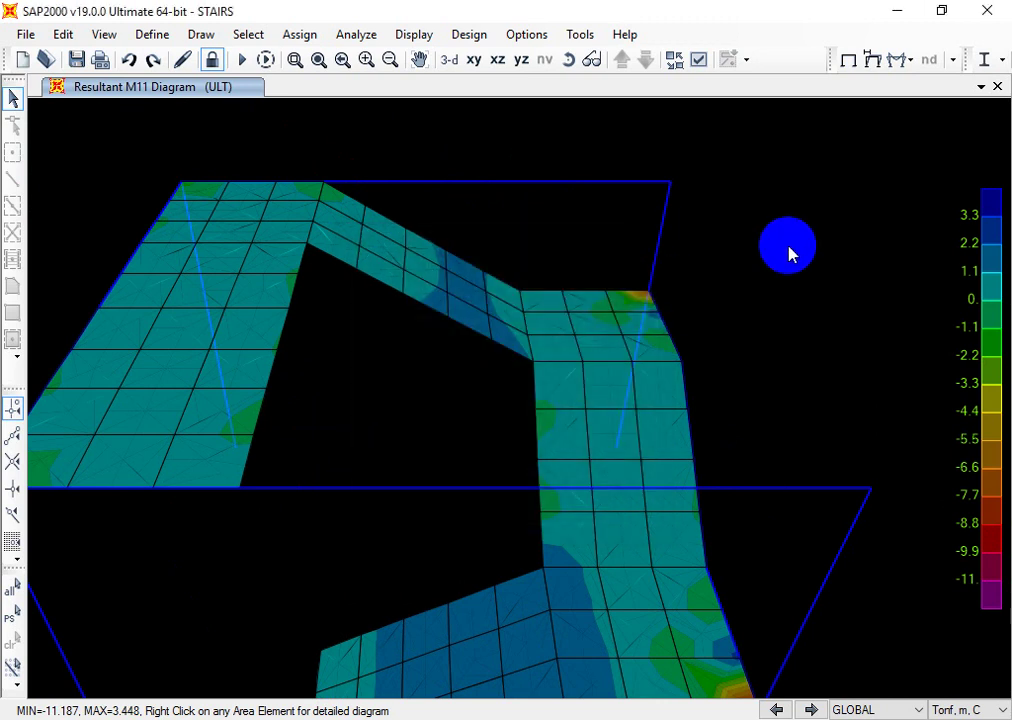
{"action": "scroll", "coordinate": [788, 253], "scroll_direction": "down", "scroll_amount": 3}
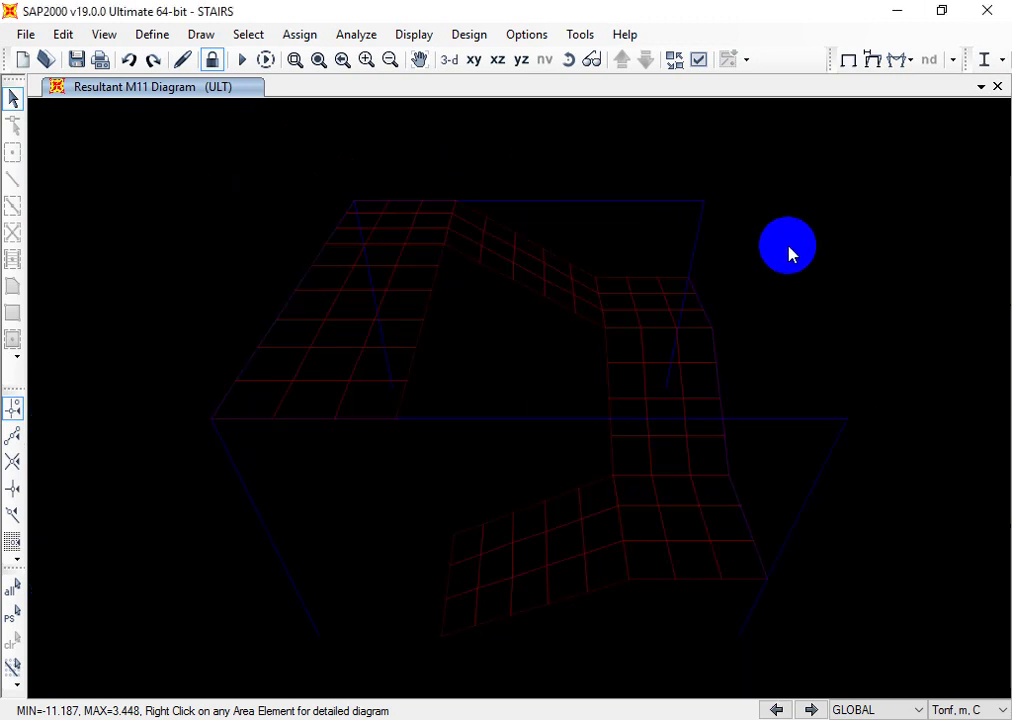
{"action": "middle_click_drag", "start_coordinate": [791, 253], "coordinate": [601, 250]}
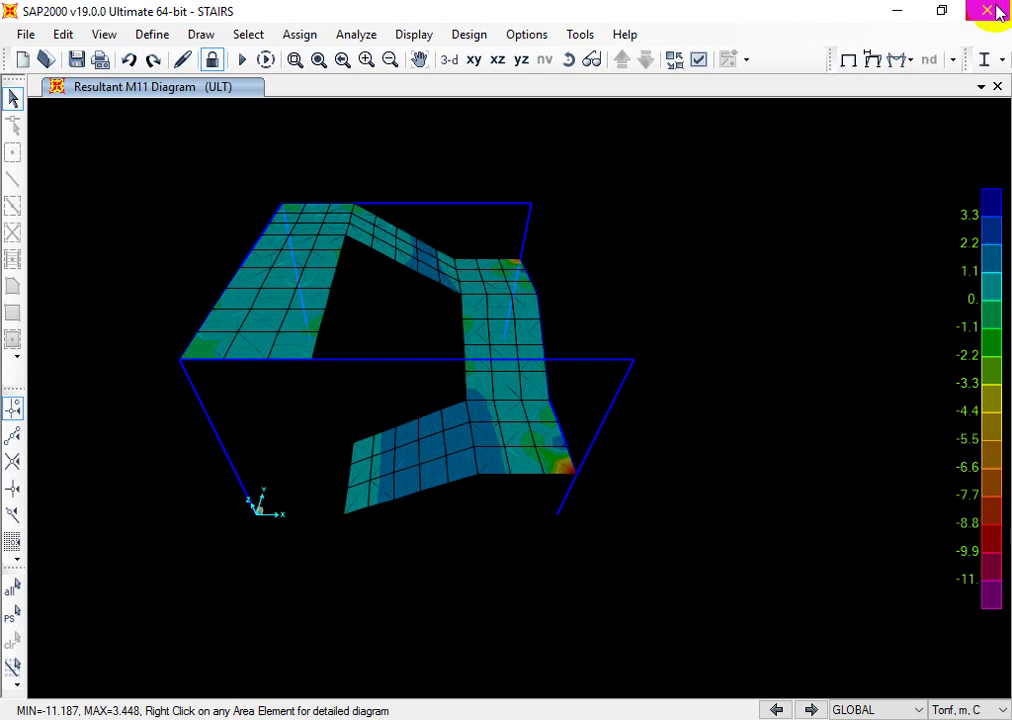
Step: Switch to File Explorer and open the all design workbook in Excel from folder 9 under 1-groups and G1
{"action": "left_click", "coordinate": [898, 11]}
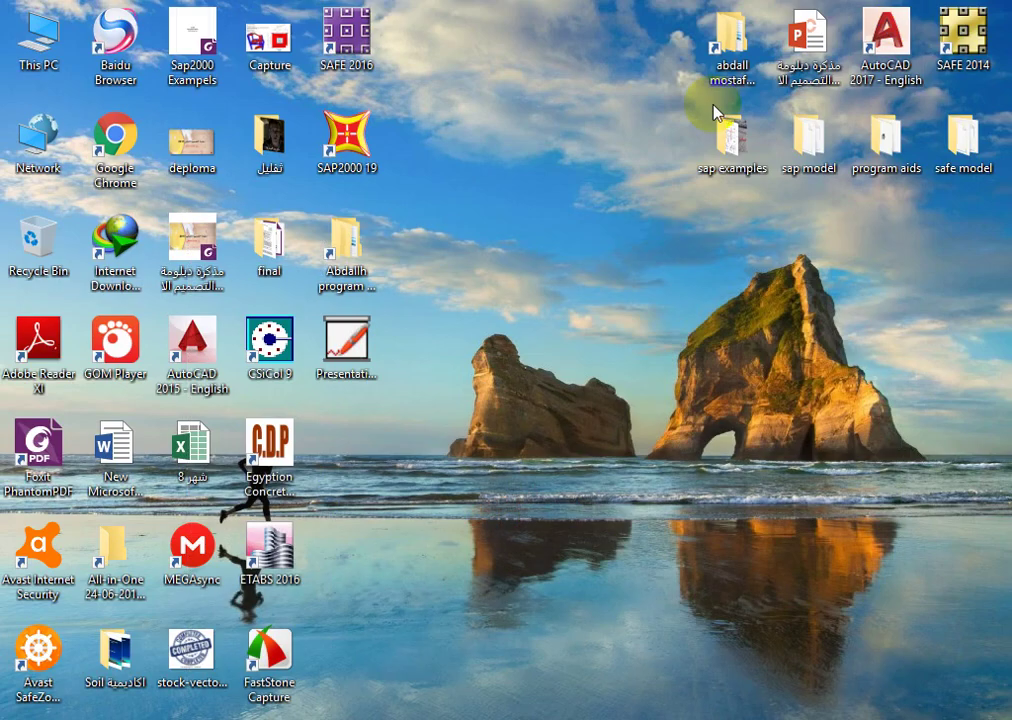
{"action": "double_click", "coordinate": [727, 35]}
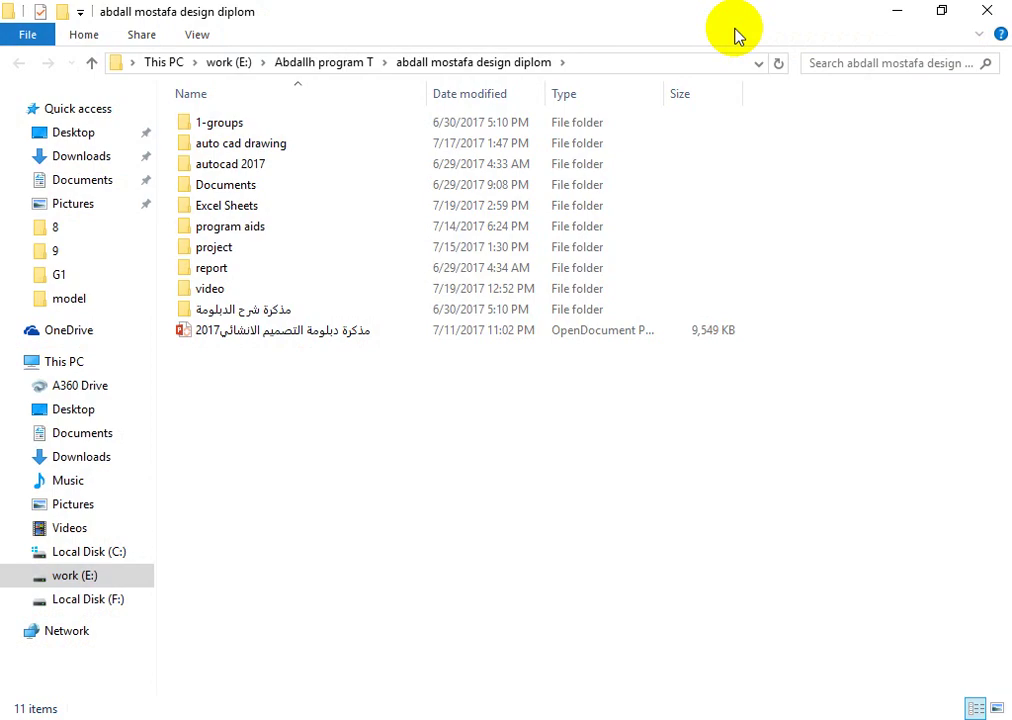
{"action": "double_click", "coordinate": [254, 128]}
{"action": "double_click", "coordinate": [254, 128]}
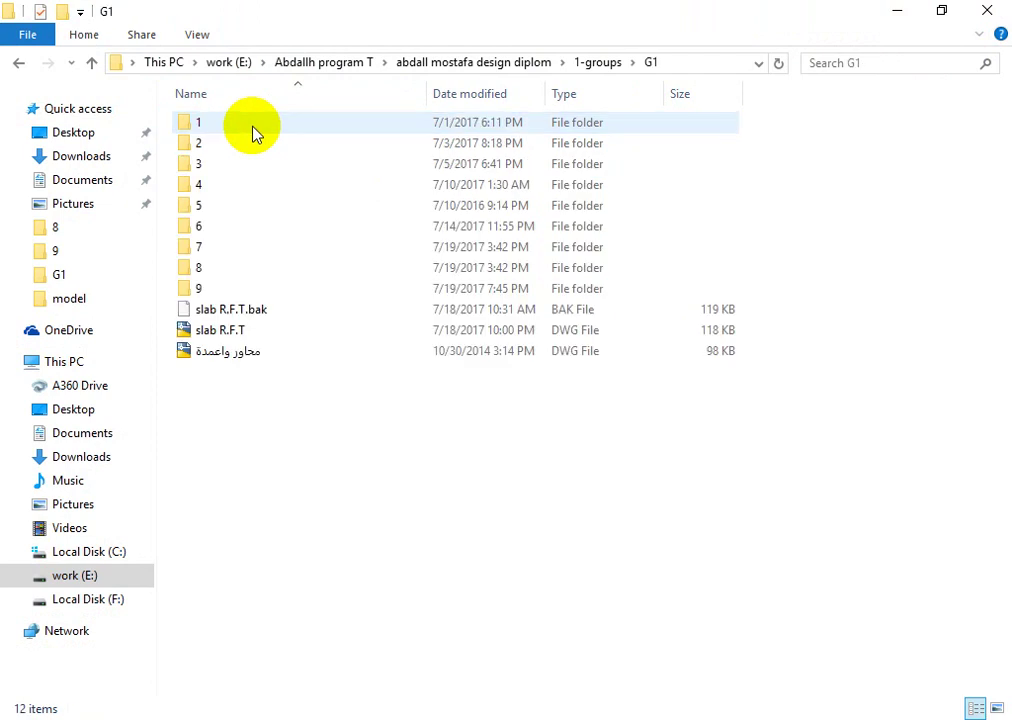
{"action": "double_click", "coordinate": [248, 290]}
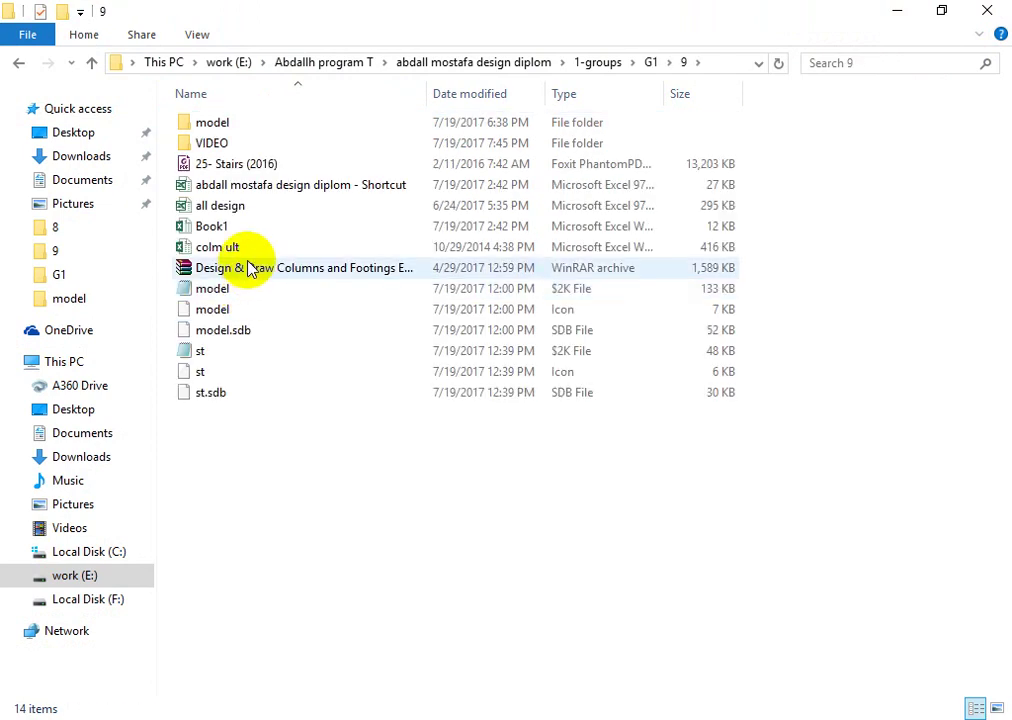
{"action": "double_click", "coordinate": [233, 207]}
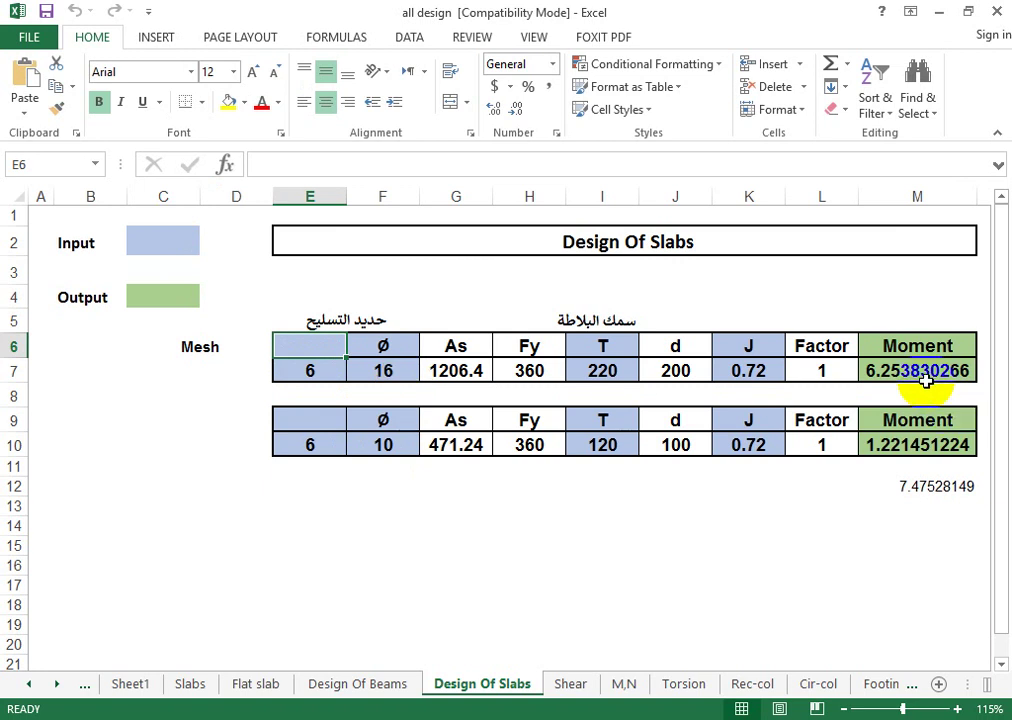
Step: On the Slabs sheet, set the ultimate moment of section 1 to 2.2 m.t
{"action": "left_click", "coordinate": [205, 680]}
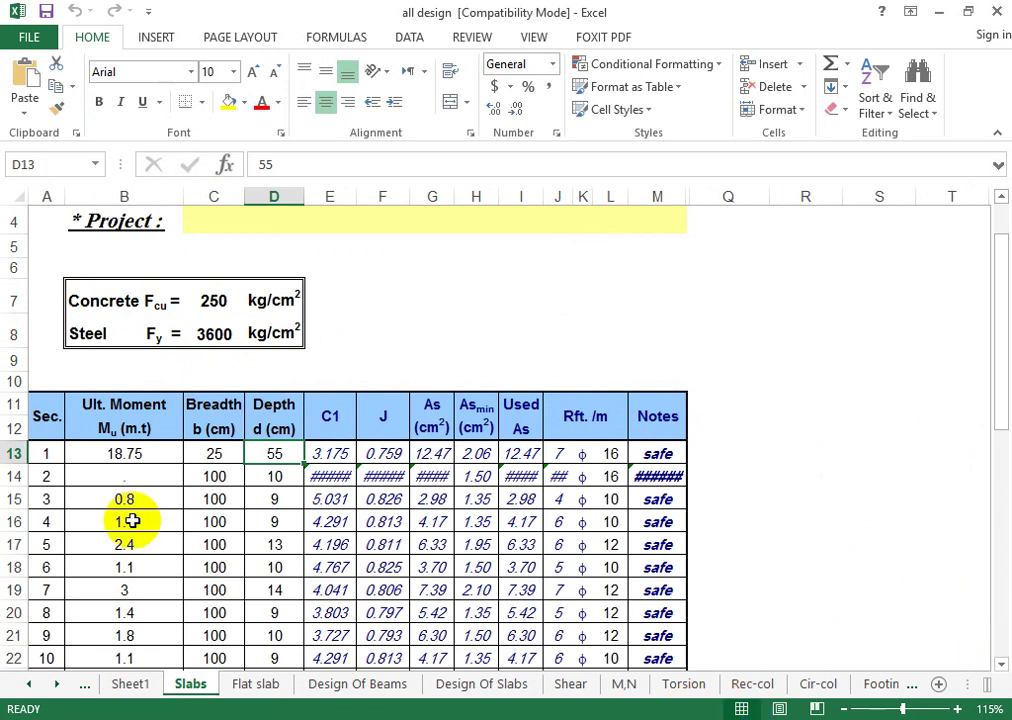
{"action": "left_click", "coordinate": [133, 453]}
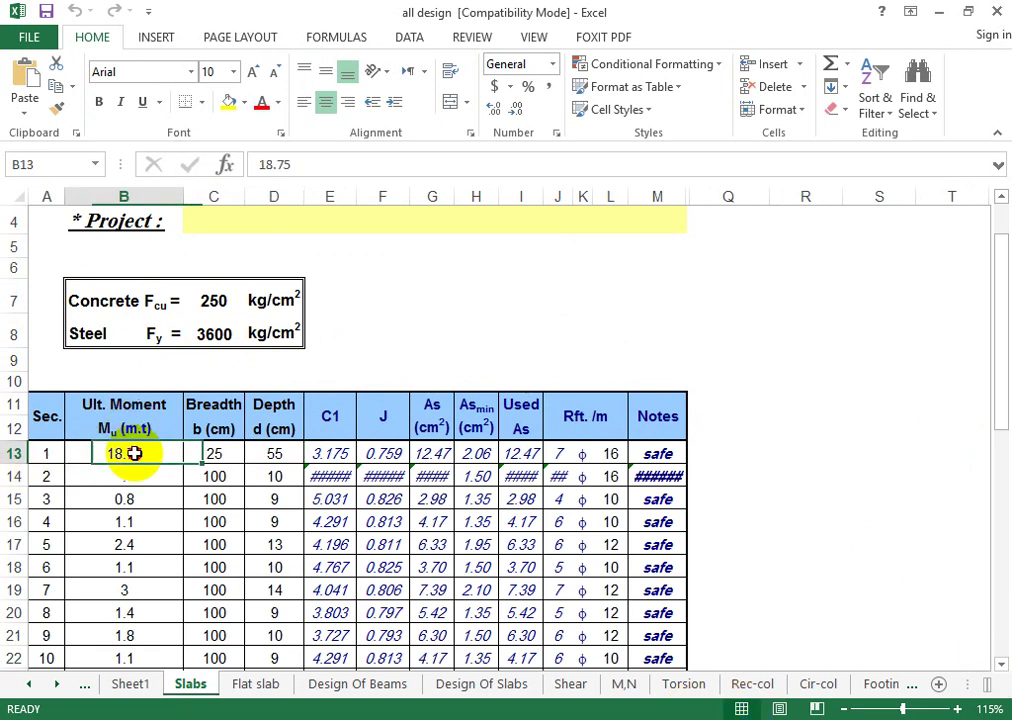
{"action": "type", "text": "2.2"}
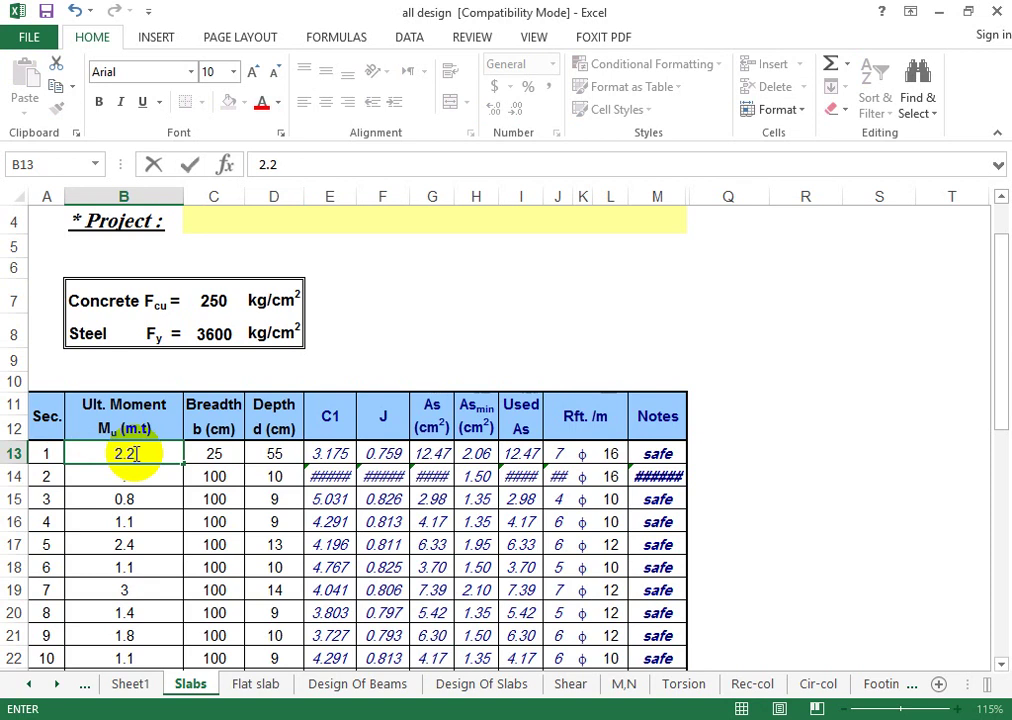
{"action": "left_click", "coordinate": [222, 453]}
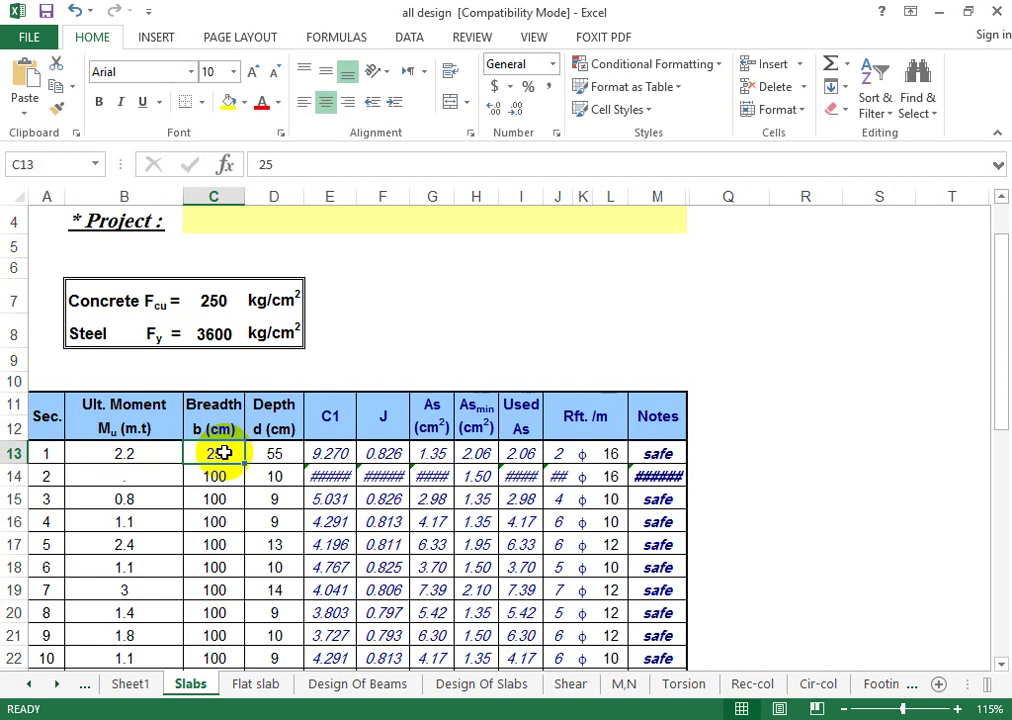
Step: Set the breadth of section 1 to 100 cm and its depth to 16 cm
{"action": "type", "text": "100"}
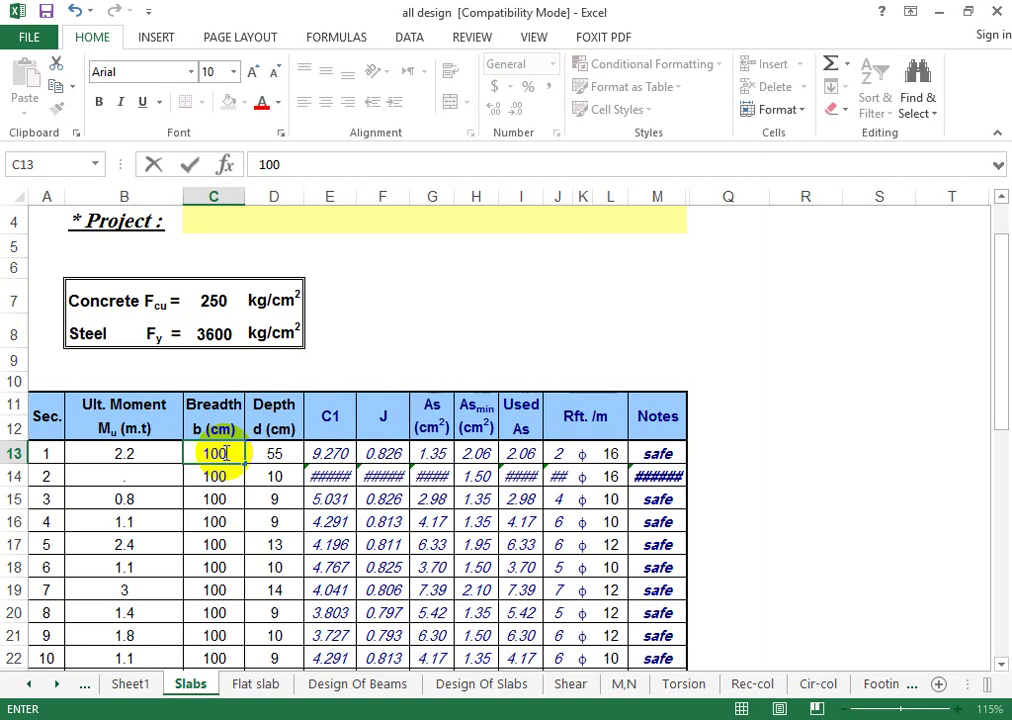
{"action": "left_click", "coordinate": [271, 458]}
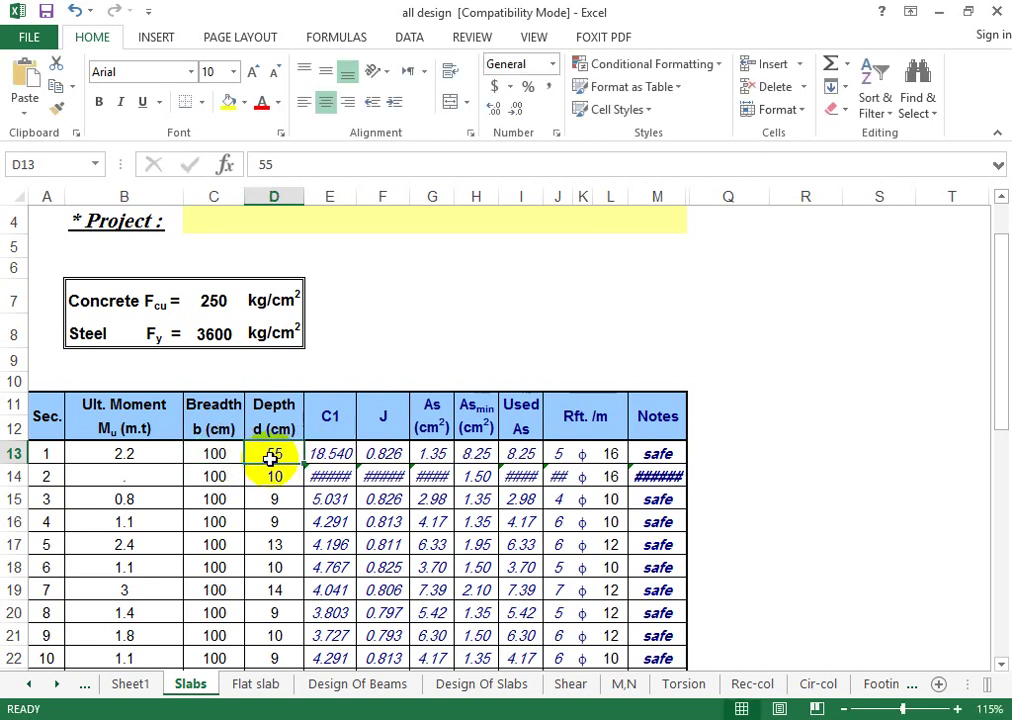
{"action": "type", "text": "15"}
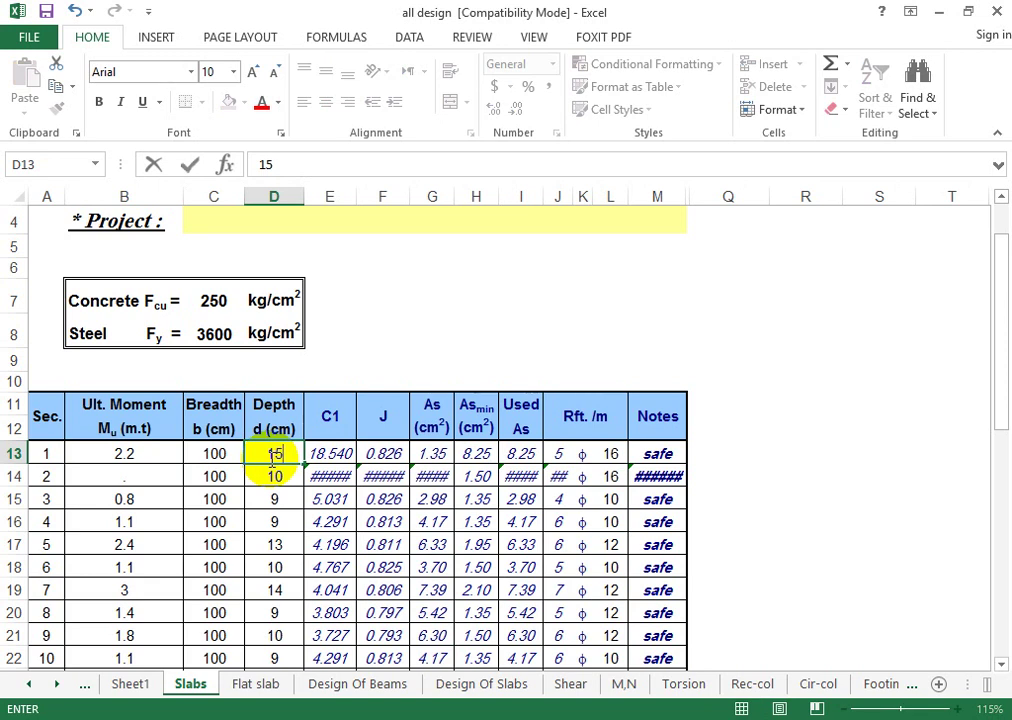
{"action": "key", "text": "BackSpace"}
{"action": "type", "text": "6"}
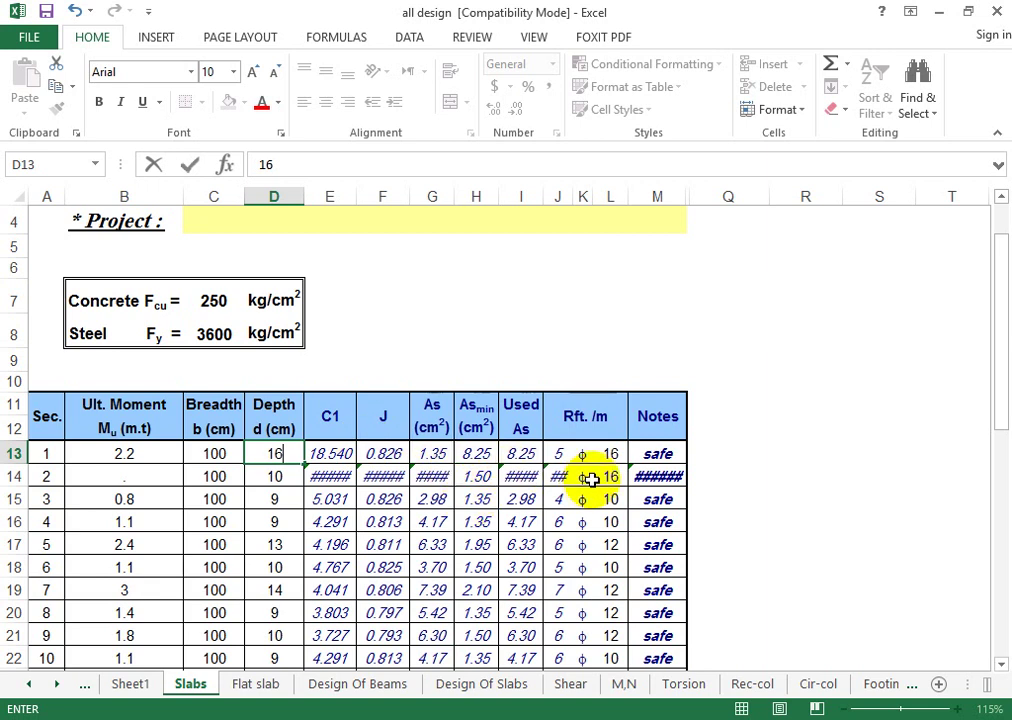
{"action": "left_click", "coordinate": [222, 453]}
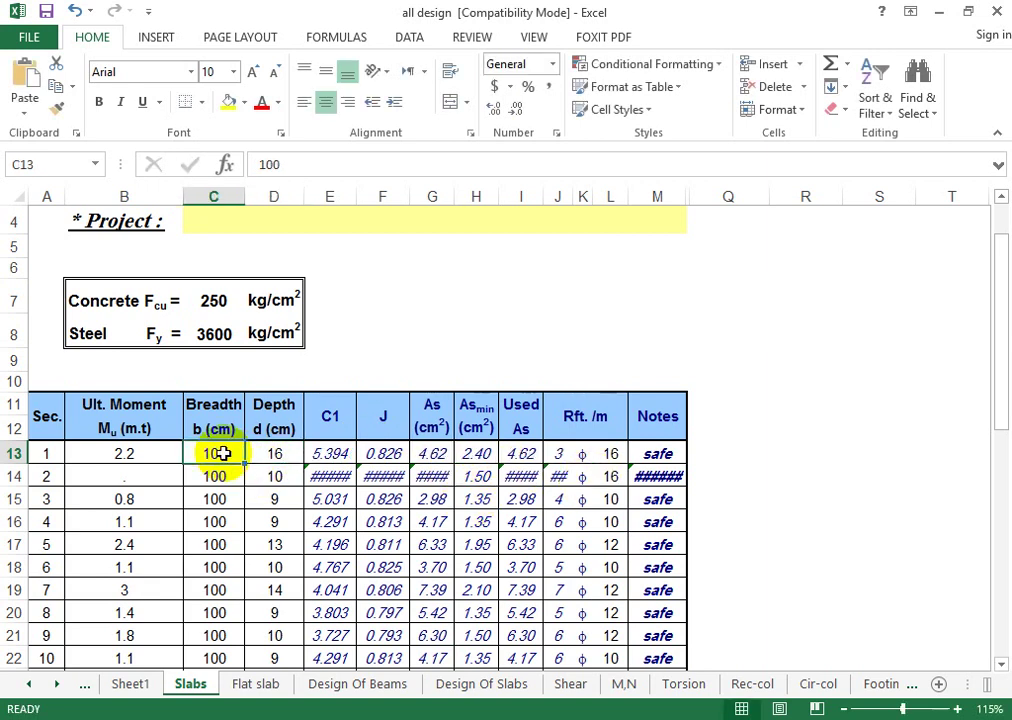
Step: Set the reinforcement bar diameter of section 1 to 12 and check its used As, C1 and depth cells
{"action": "left_click", "coordinate": [604, 455]}
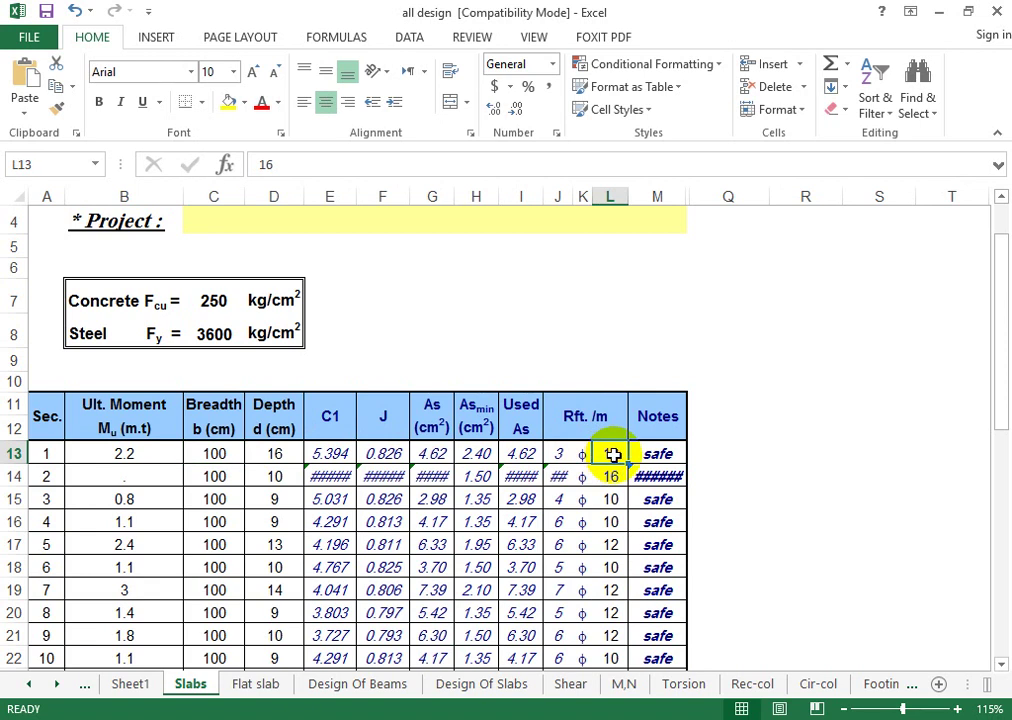
{"action": "type", "text": "12"}
{"action": "left_click", "coordinate": [529, 455]}
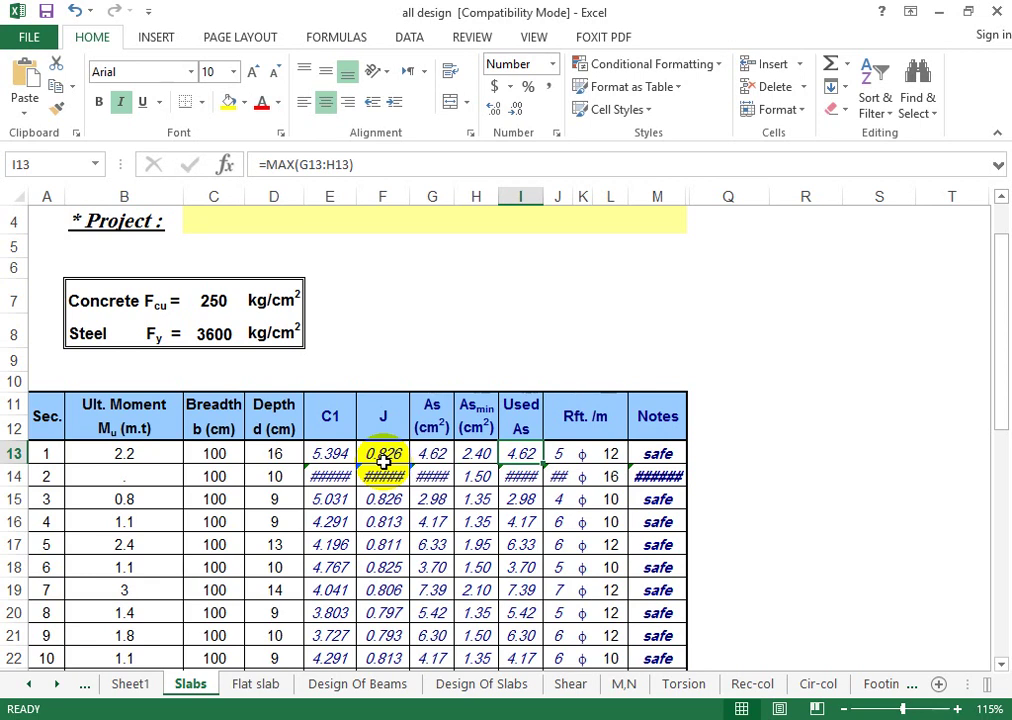
{"action": "left_click", "coordinate": [317, 453]}
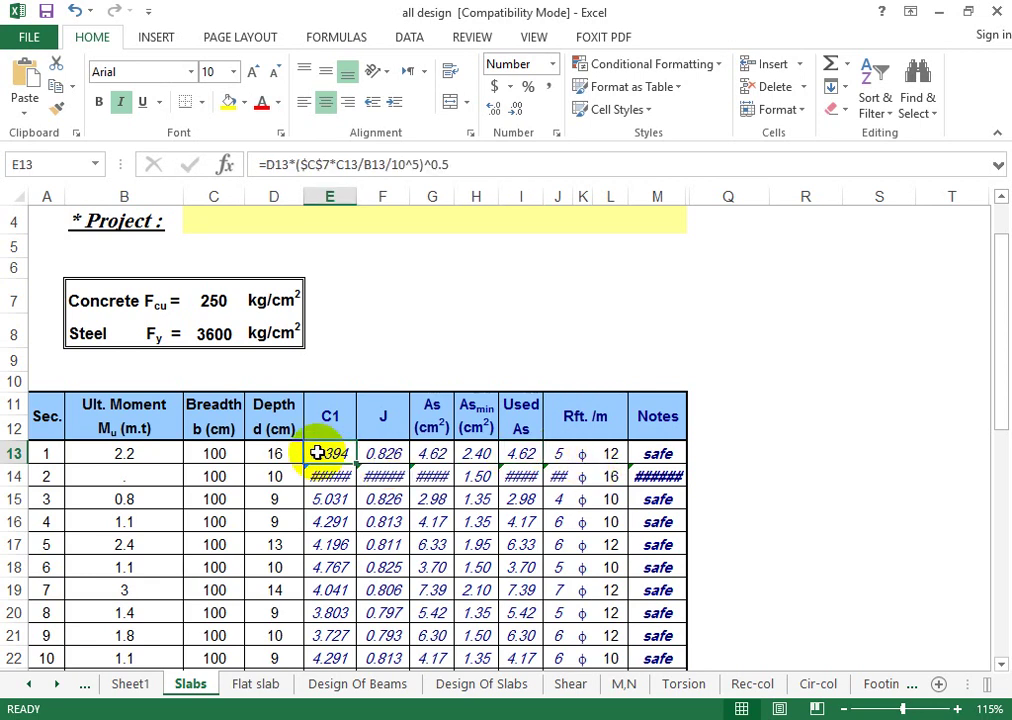
{"action": "left_click", "coordinate": [283, 453]}
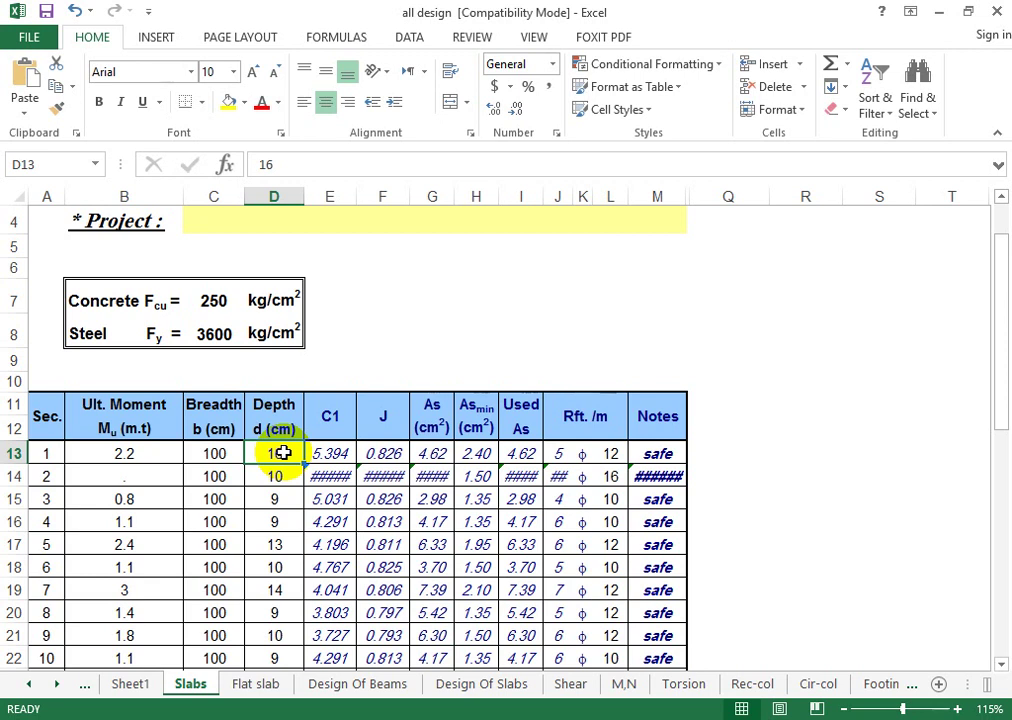
Step: Switch to SAP2000 and display the resultant M22 shell force diagram for the ULT combination
{"action": "left_click", "coordinate": [938, 11]}
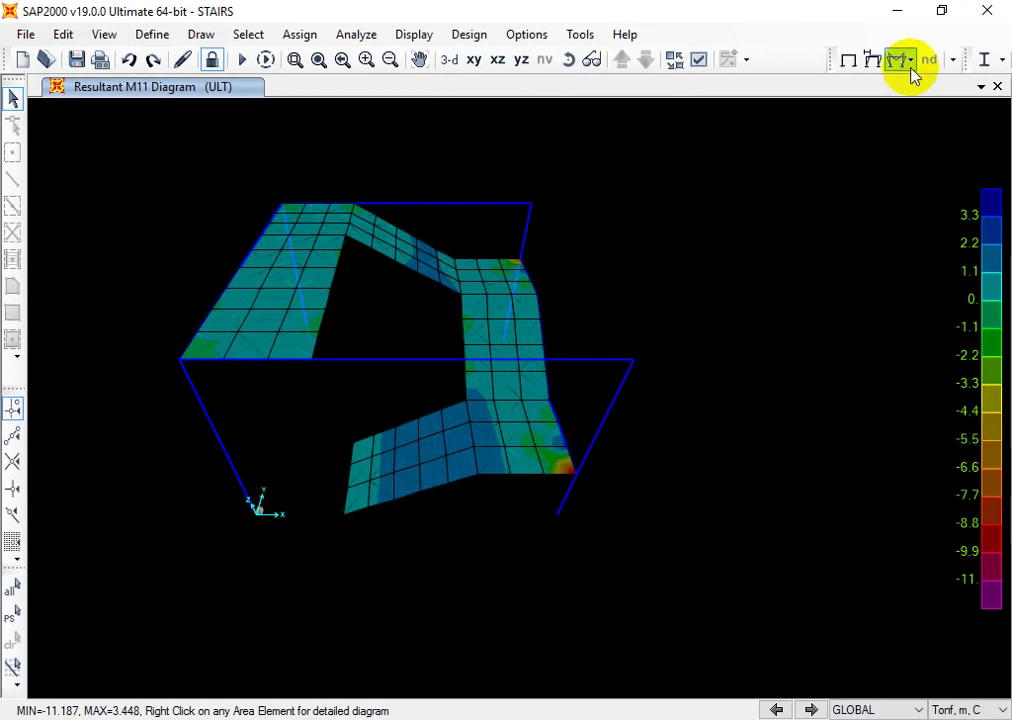
{"action": "left_click", "coordinate": [910, 62]}
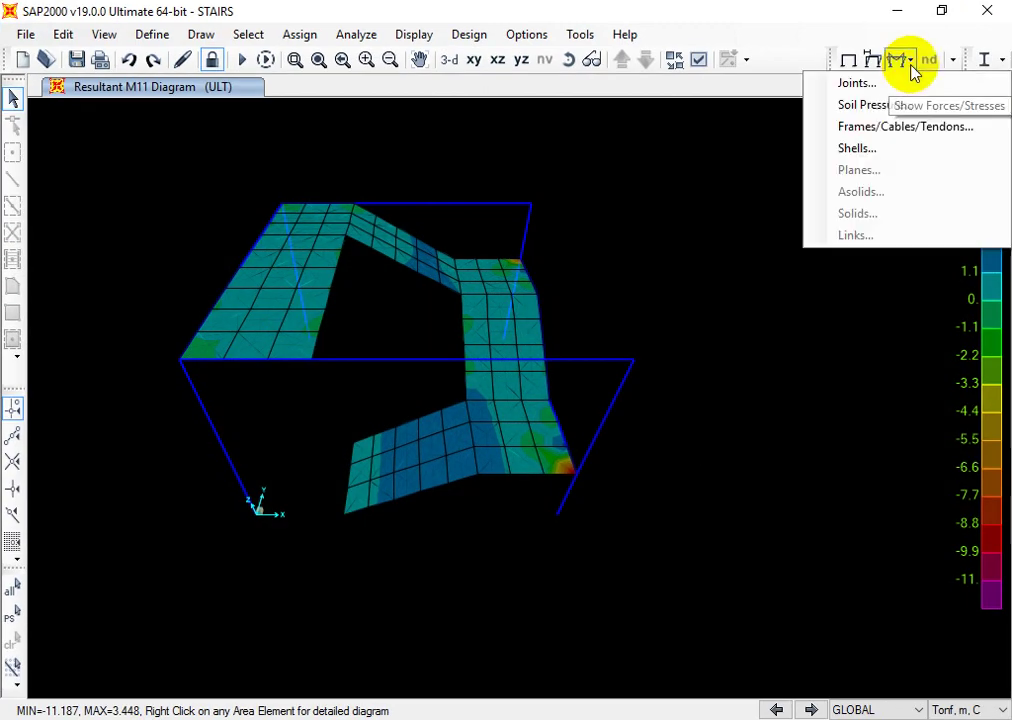
{"action": "left_click", "coordinate": [891, 149]}
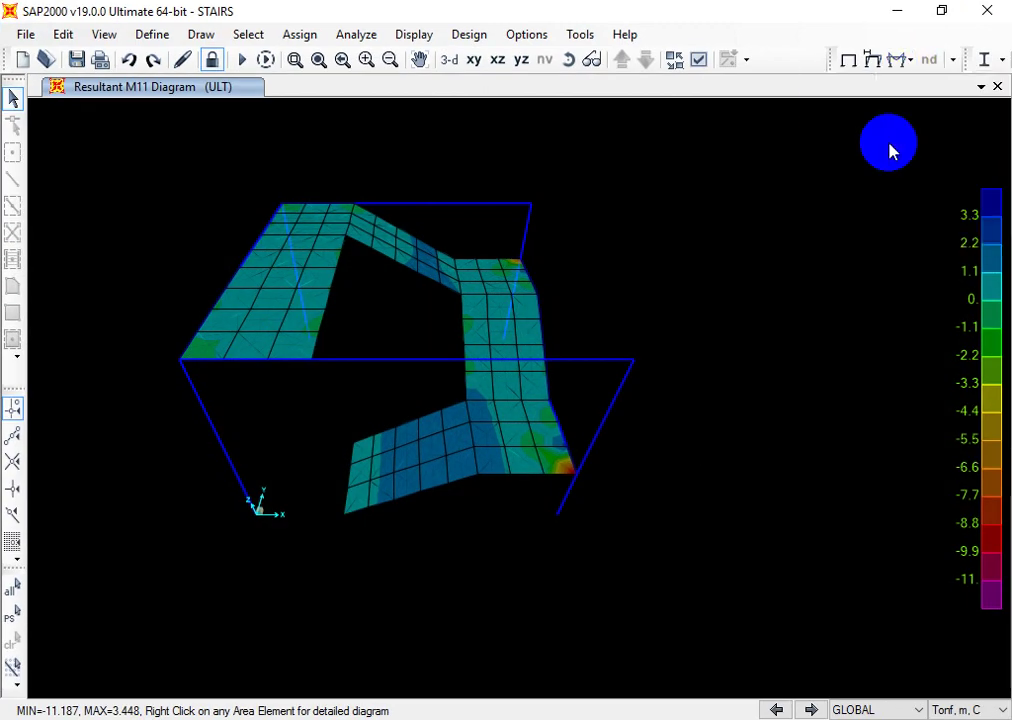
{"action": "left_click", "coordinate": [712, 219]}
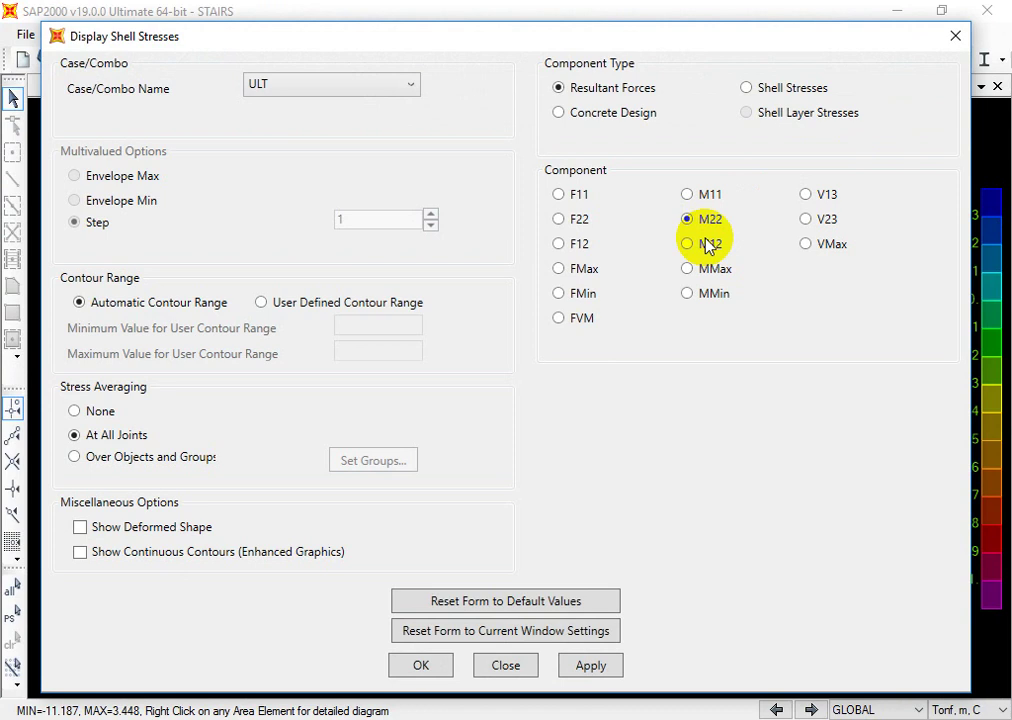
{"action": "left_click", "coordinate": [598, 665]}
{"action": "left_click", "coordinate": [424, 670]}
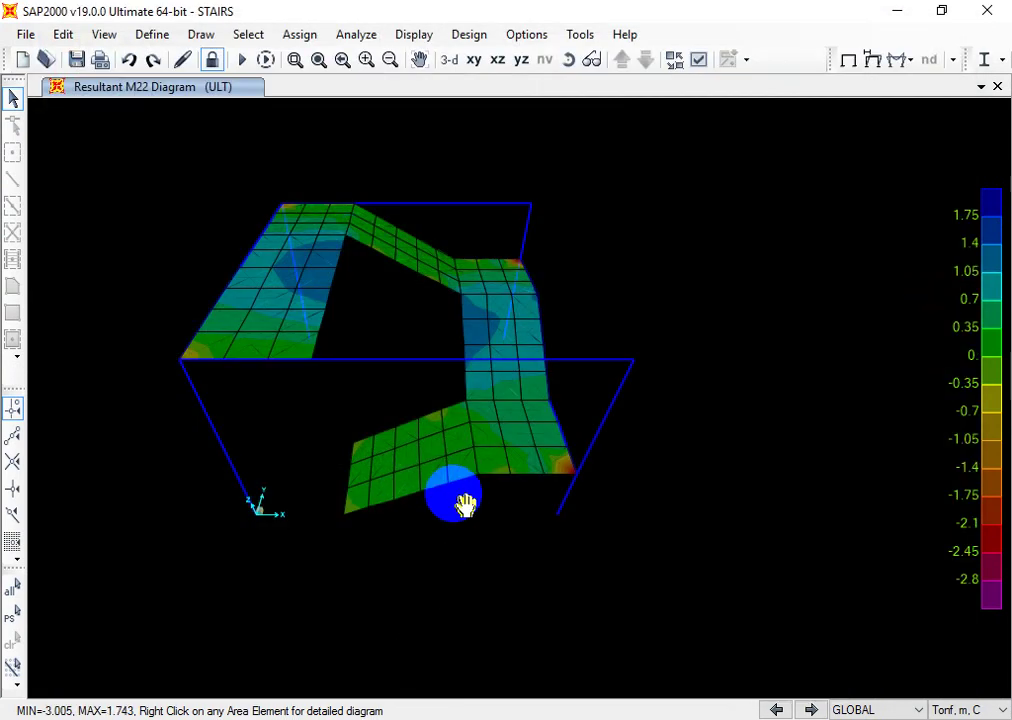
Step: Examine the M22 contours of the landings and flights, including the outer corner of the landing beside the lower flight
{"action": "left_click_drag", "start_coordinate": [460, 500], "coordinate": [503, 541]}
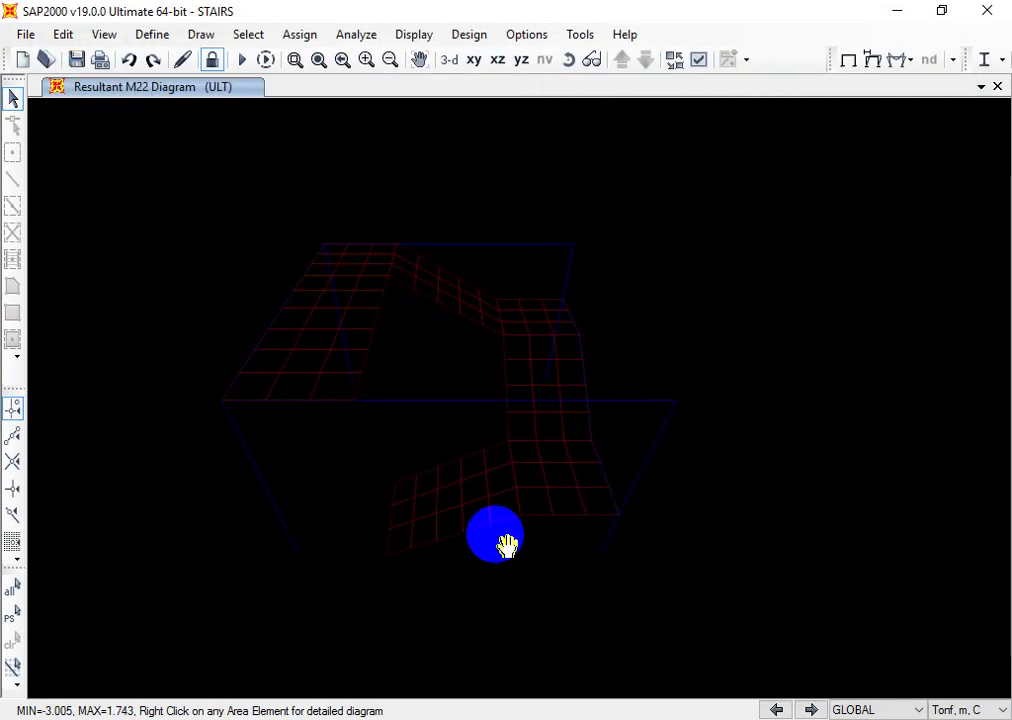
{"action": "mouse_move", "coordinate": [506, 514]}
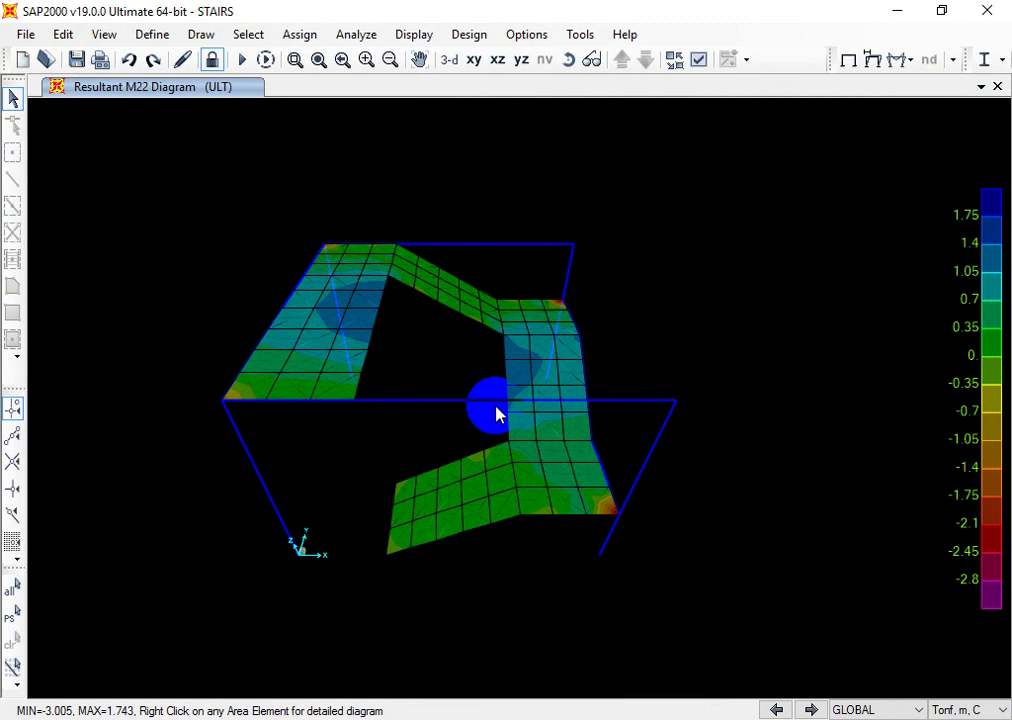
{"action": "mouse_move", "coordinate": [515, 383]}
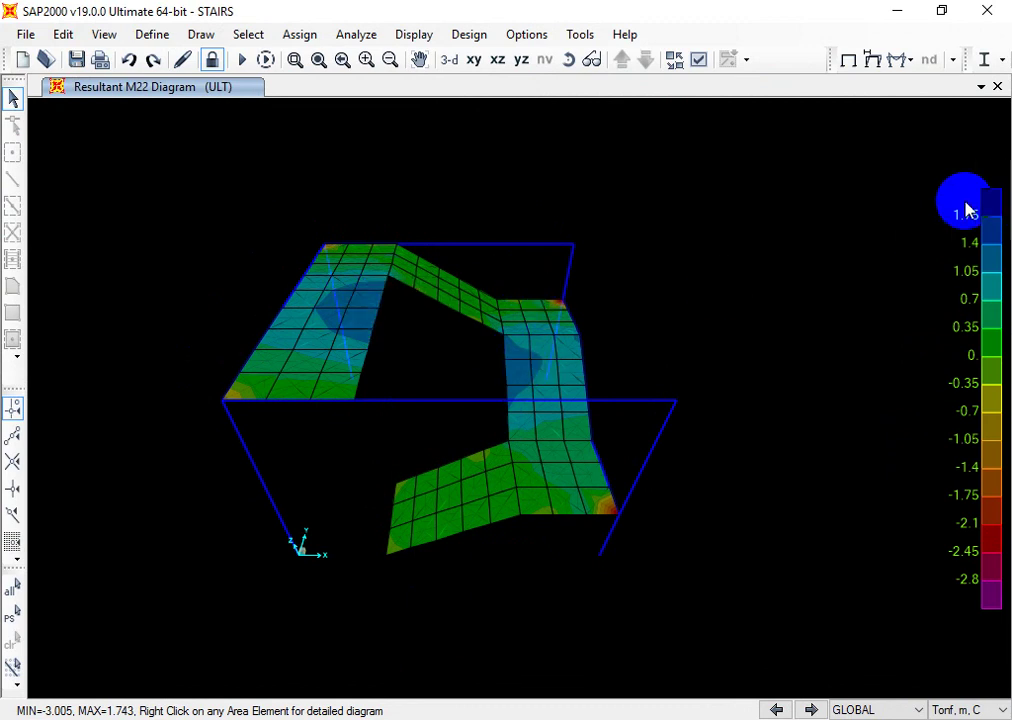
{"action": "scroll", "coordinate": [599, 515], "scroll_direction": "up", "scroll_amount": 3}
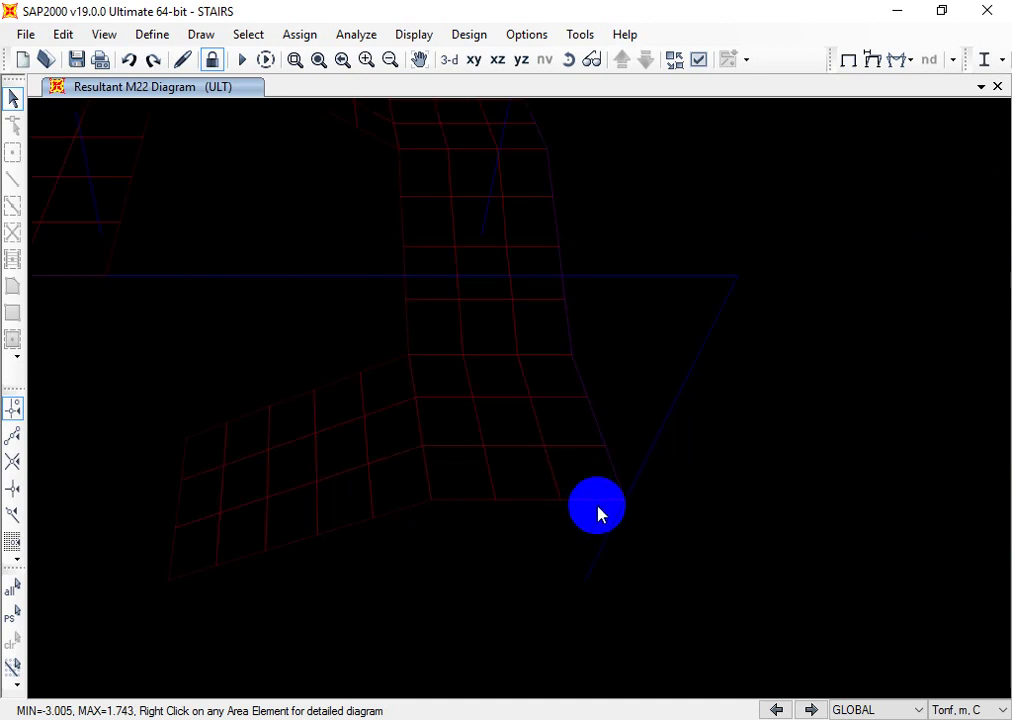
{"action": "mouse_move", "coordinate": [642, 503]}
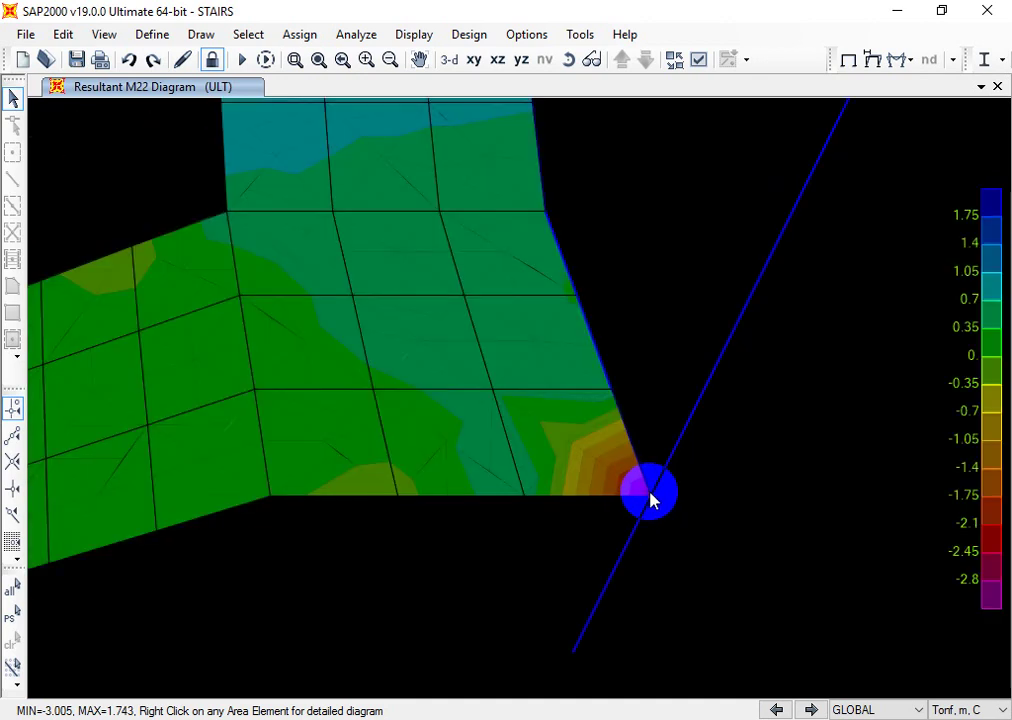
{"action": "scroll", "coordinate": [650, 497], "scroll_direction": "down", "scroll_amount": 3}
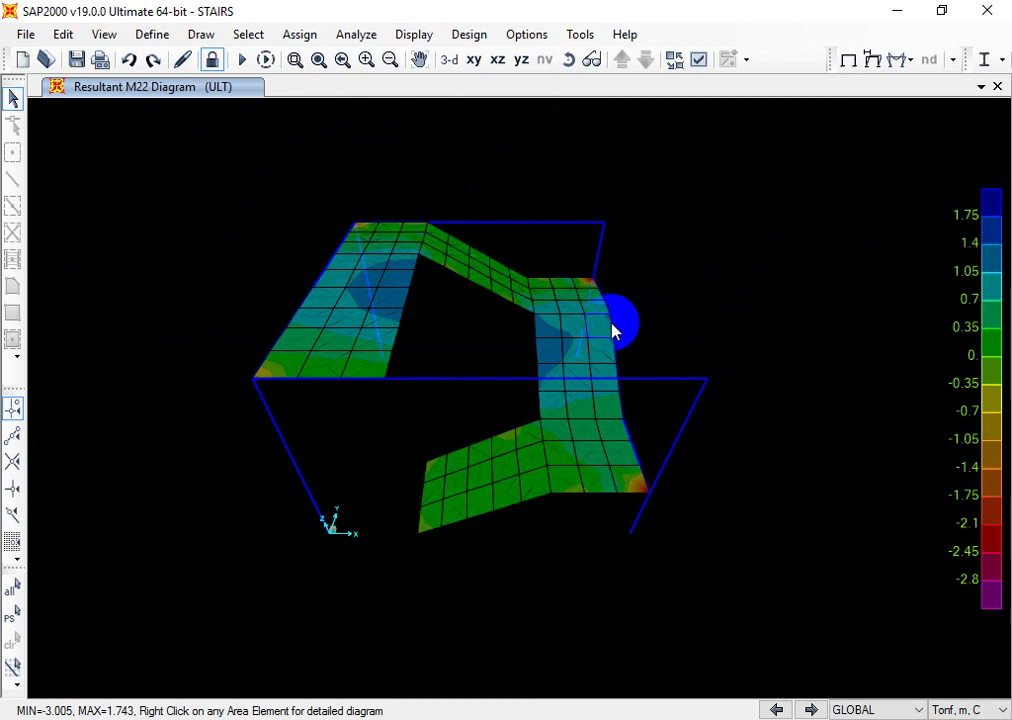